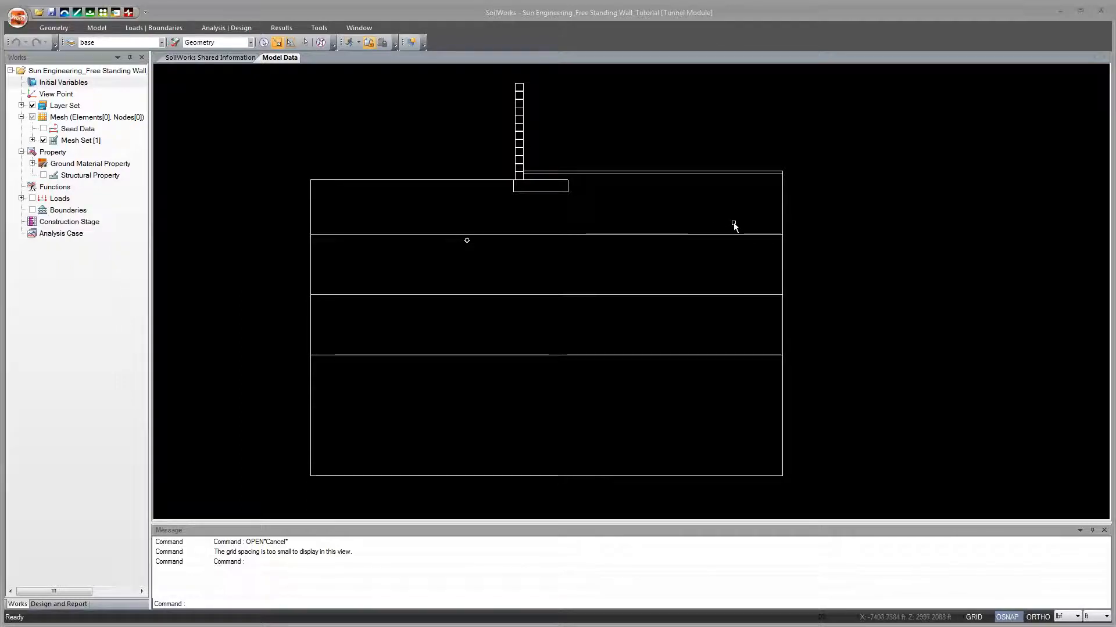
{"action": "mouse_move", "coordinate": [816, 230]}
{"action": "left_mouse_down"}
{"action": "mouse_move", "coordinate": [825, 229]}
{"action": "mouse_move", "coordinate": [811, 210]}
{"action": "left_mouse_up"}
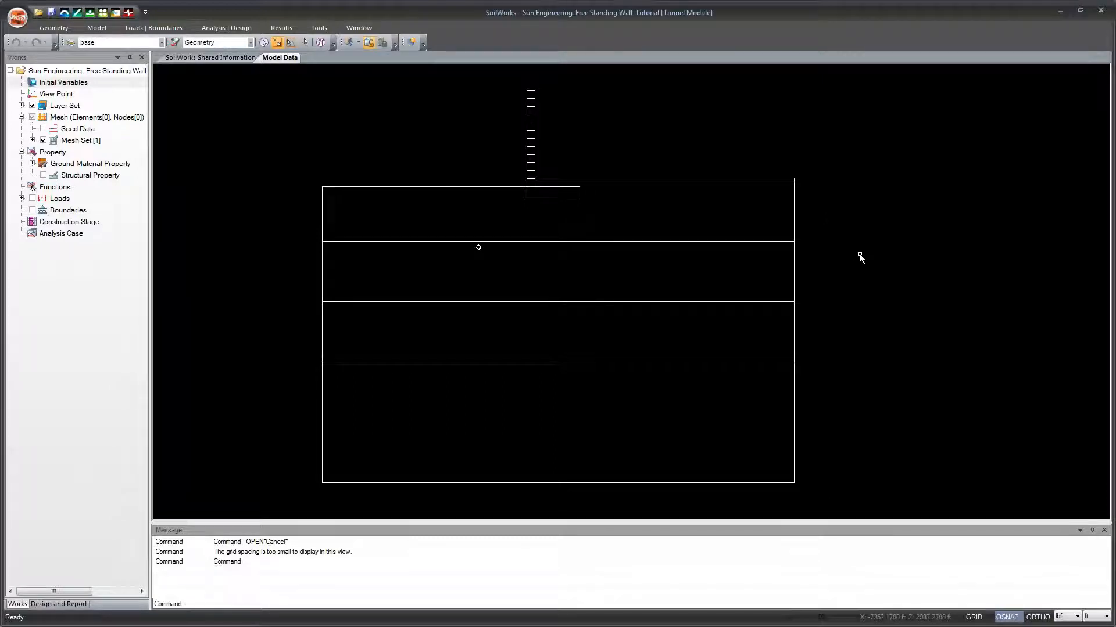
{"action": "left_click_drag", "start_coordinate": [847, 254], "coordinate": [853, 252]}
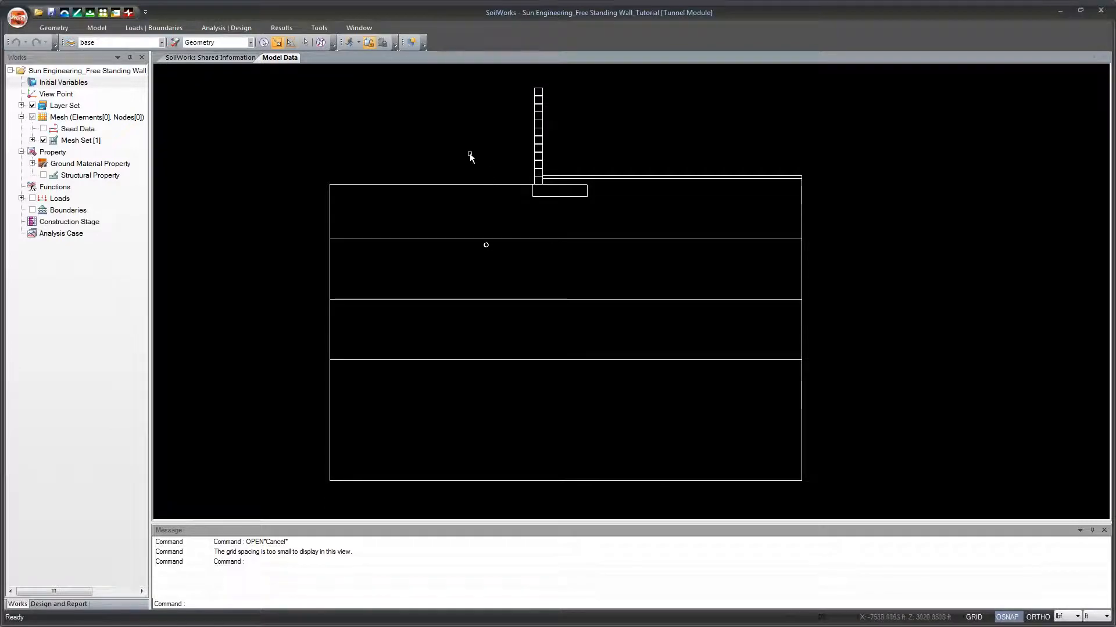
{"action": "left_click", "coordinate": [14, 21]}
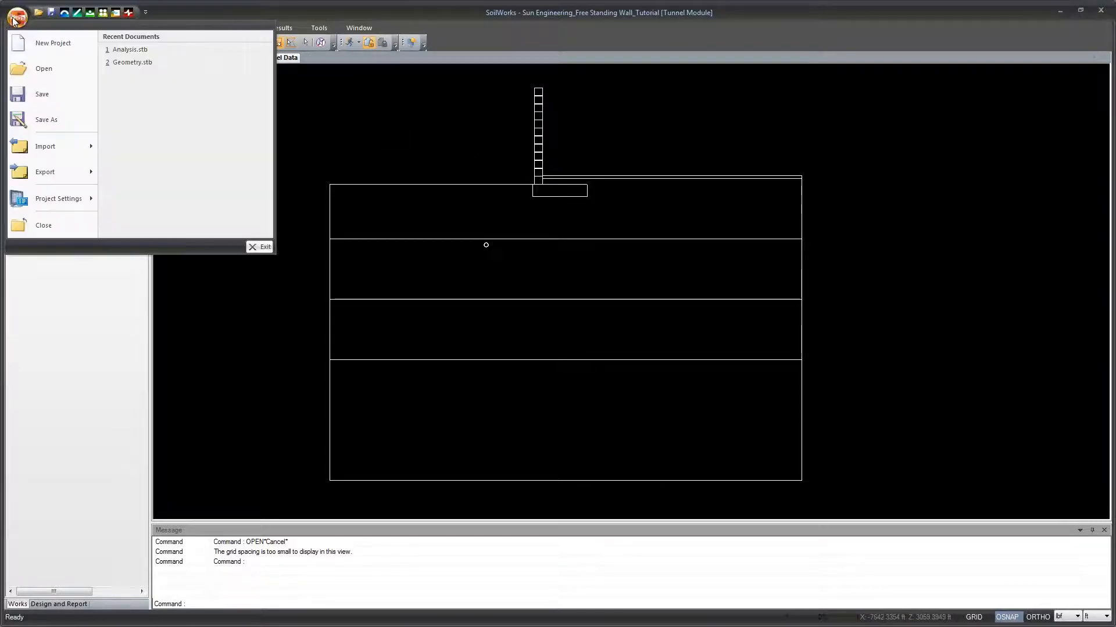
{"action": "mouse_move", "coordinate": [68, 149]}
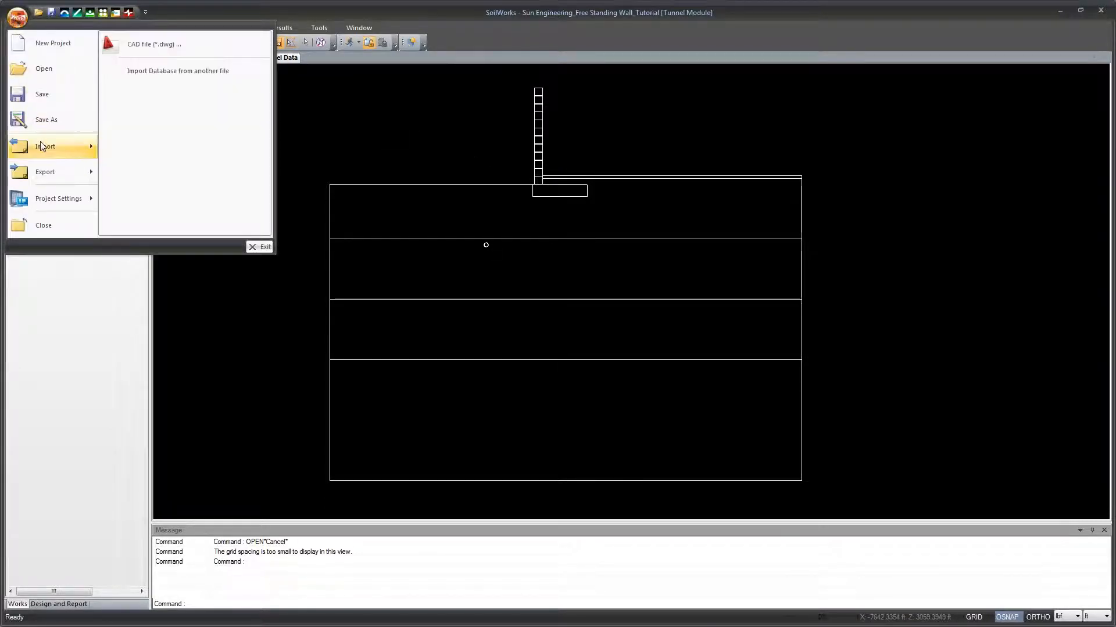
{"action": "left_click", "coordinate": [152, 47]}
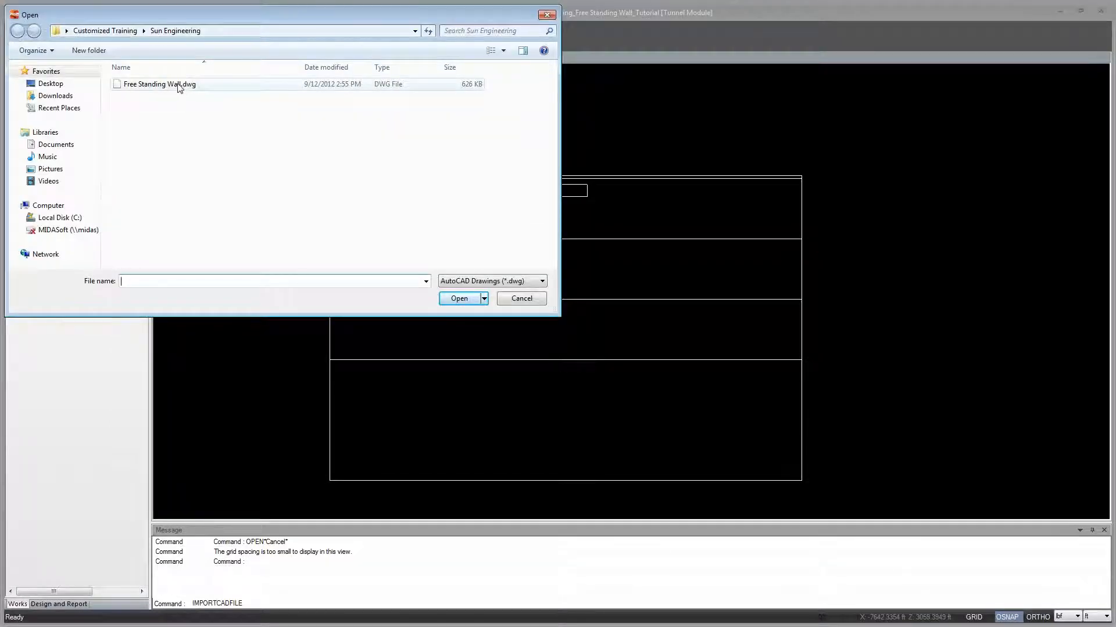
{"action": "left_click", "coordinate": [529, 304]}
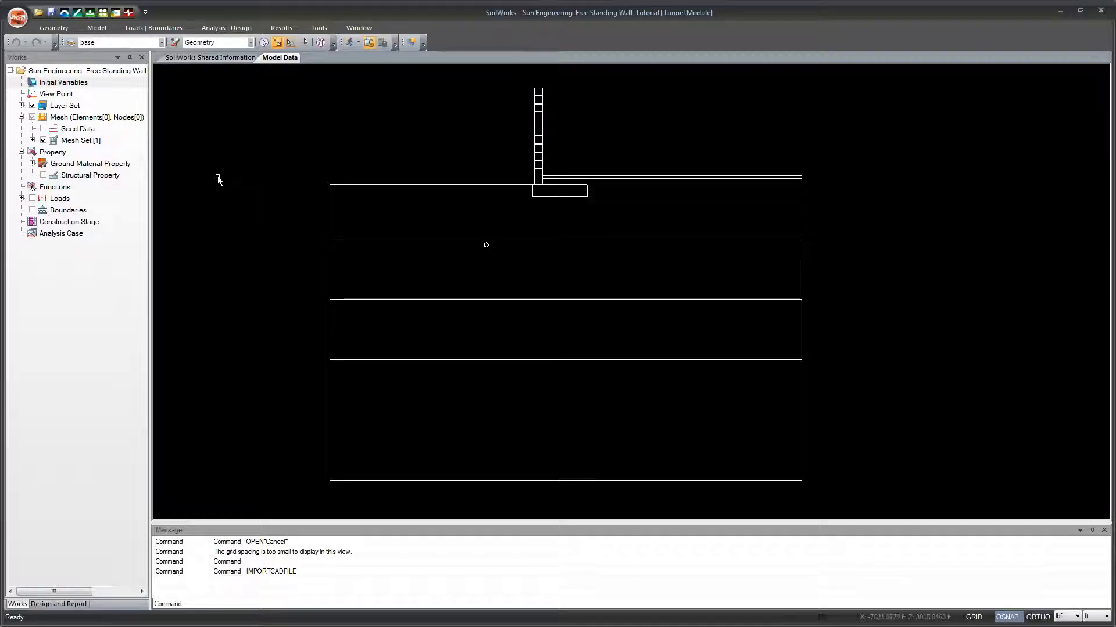
Step: Check the layers in the layer set and query the object information of the wall footing's short right-end edge
{"action": "left_click", "coordinate": [22, 105]}
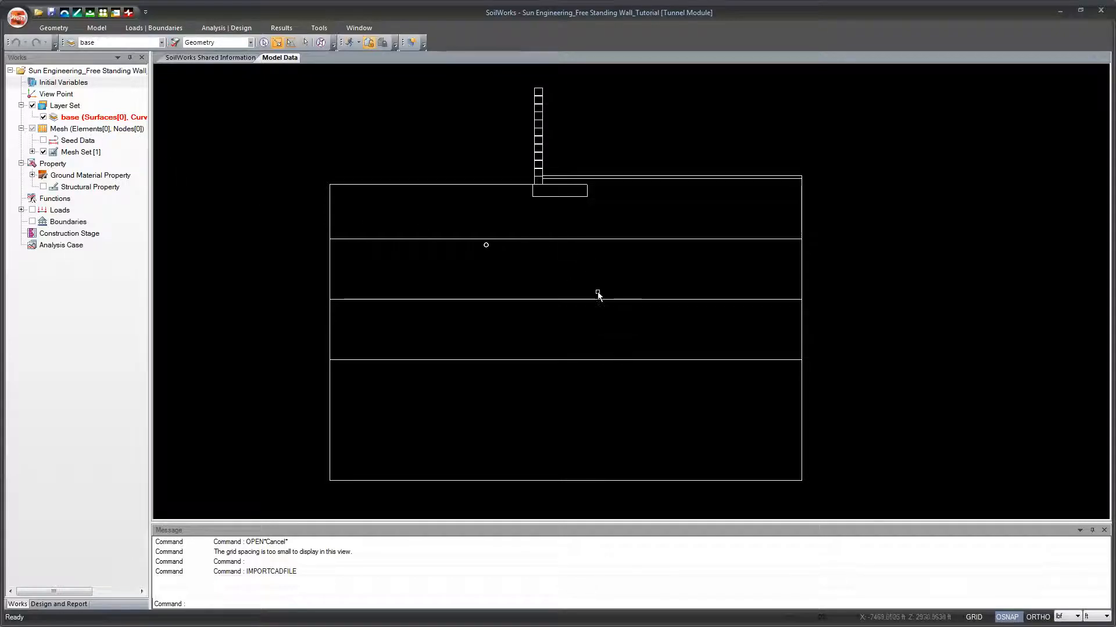
{"action": "left_click", "coordinate": [21, 105]}
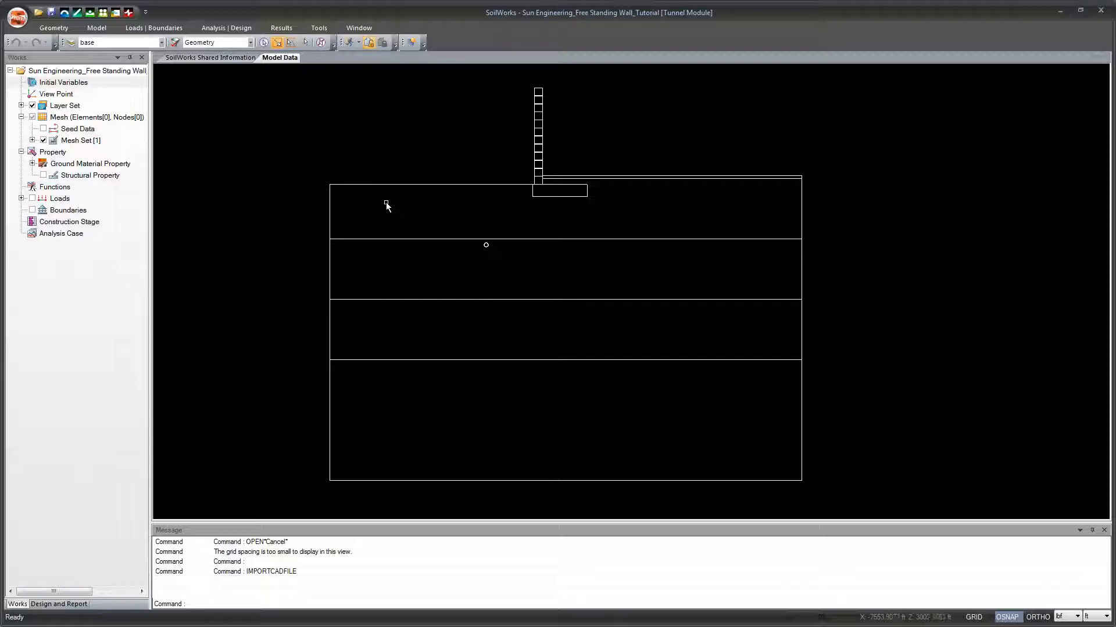
{"action": "right_click", "coordinate": [585, 190]}
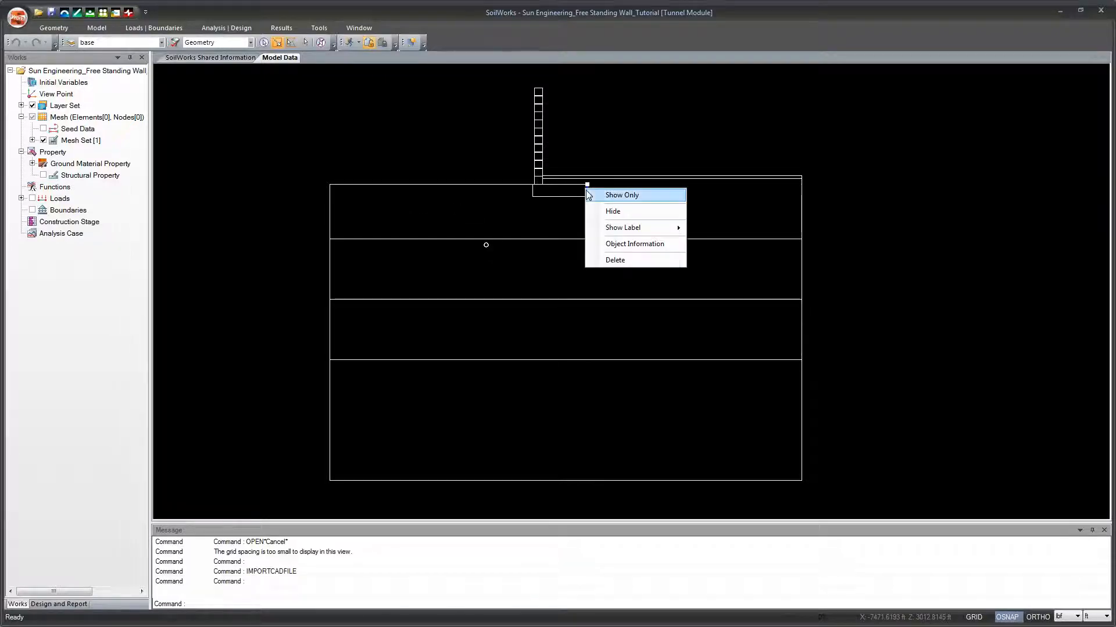
{"action": "left_click", "coordinate": [613, 244]}
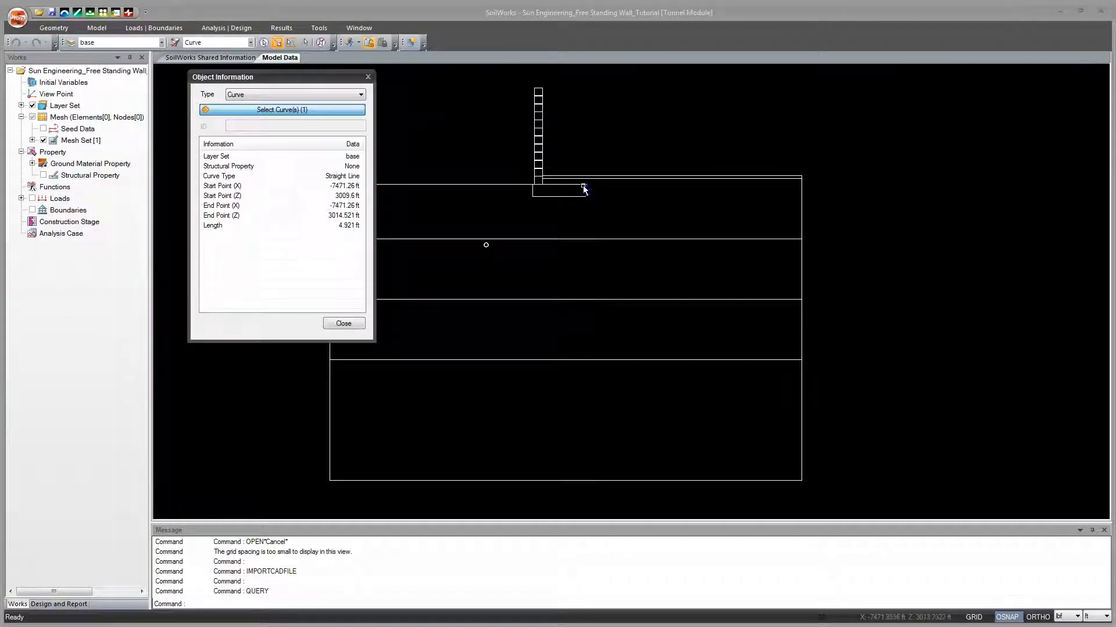
{"action": "left_click", "coordinate": [588, 188]}
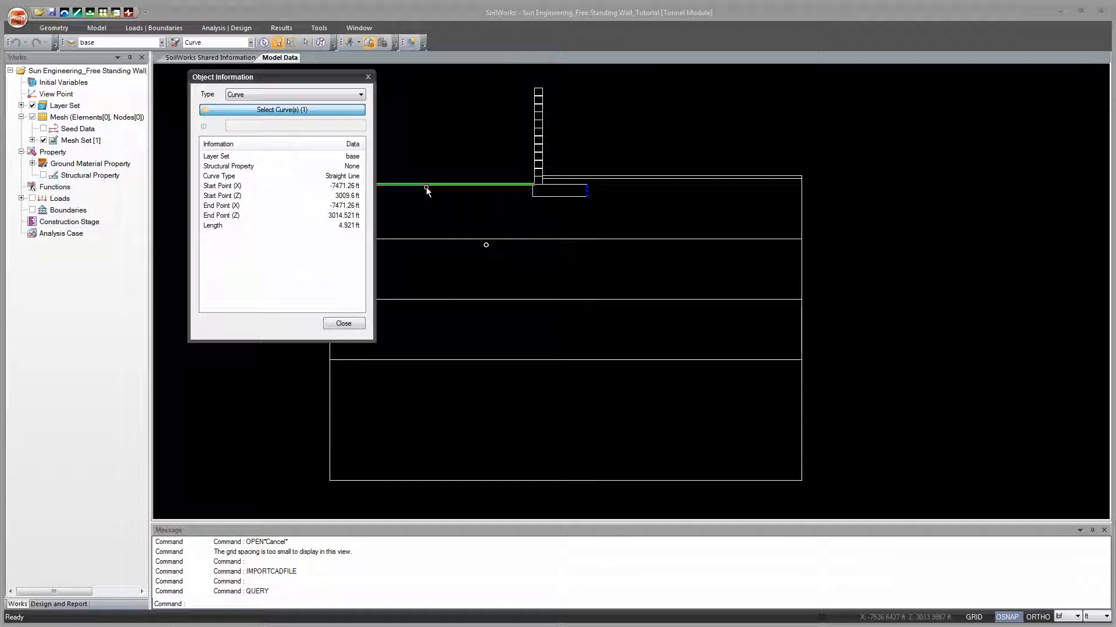
{"action": "left_click", "coordinate": [344, 323]}
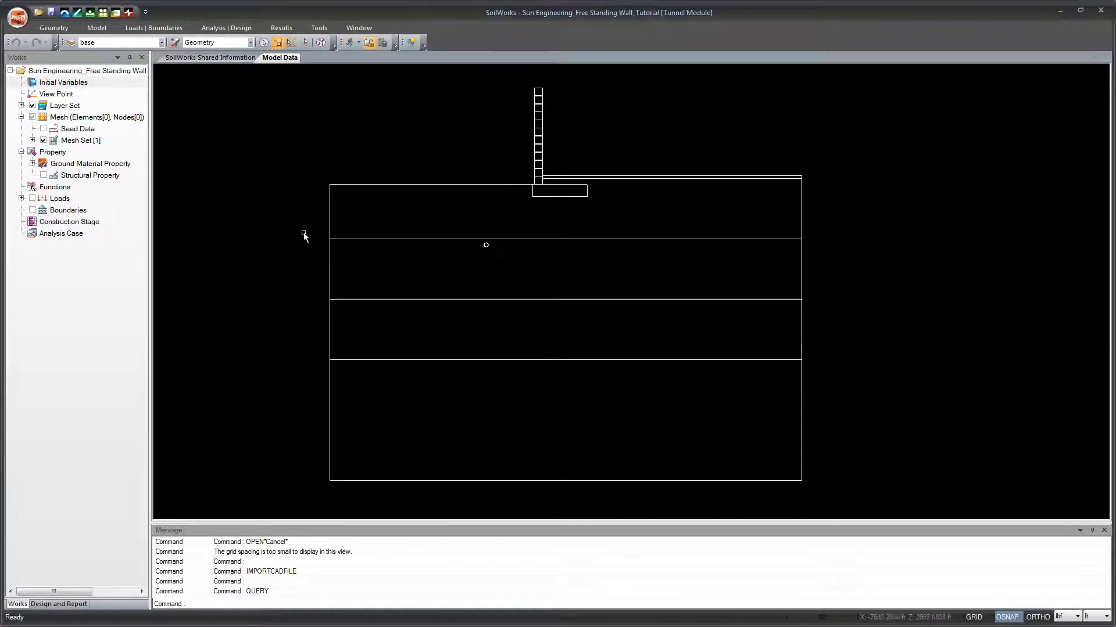
Step: Generate smart surfaces for the closed wall, footing and ground regions, and review the layers in the layer set
{"action": "left_click", "coordinate": [58, 29]}
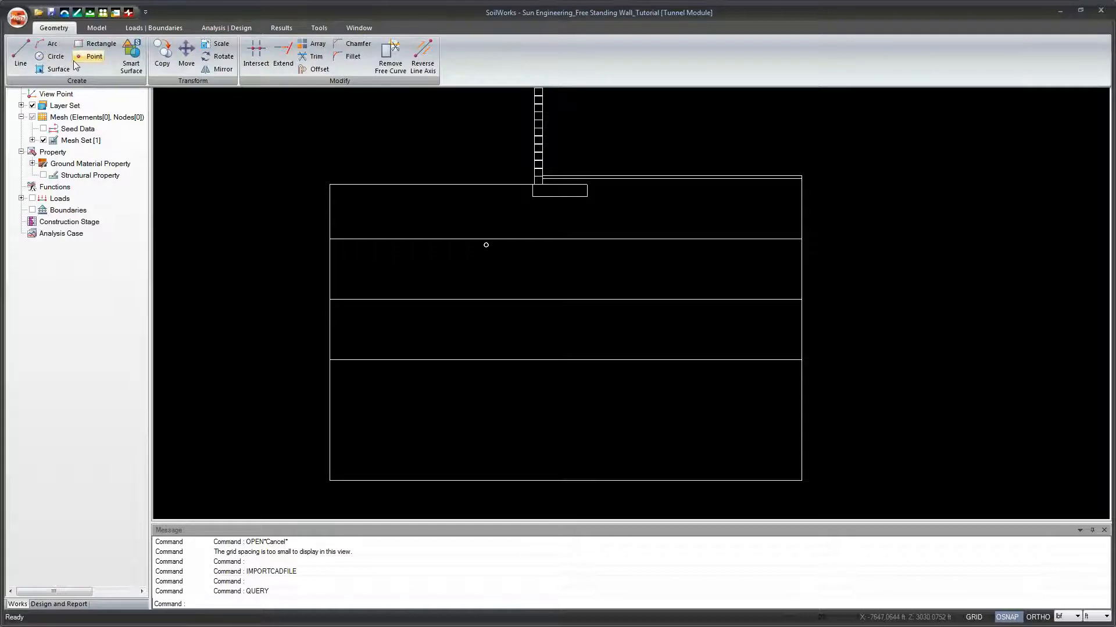
{"action": "left_click", "coordinate": [133, 65]}
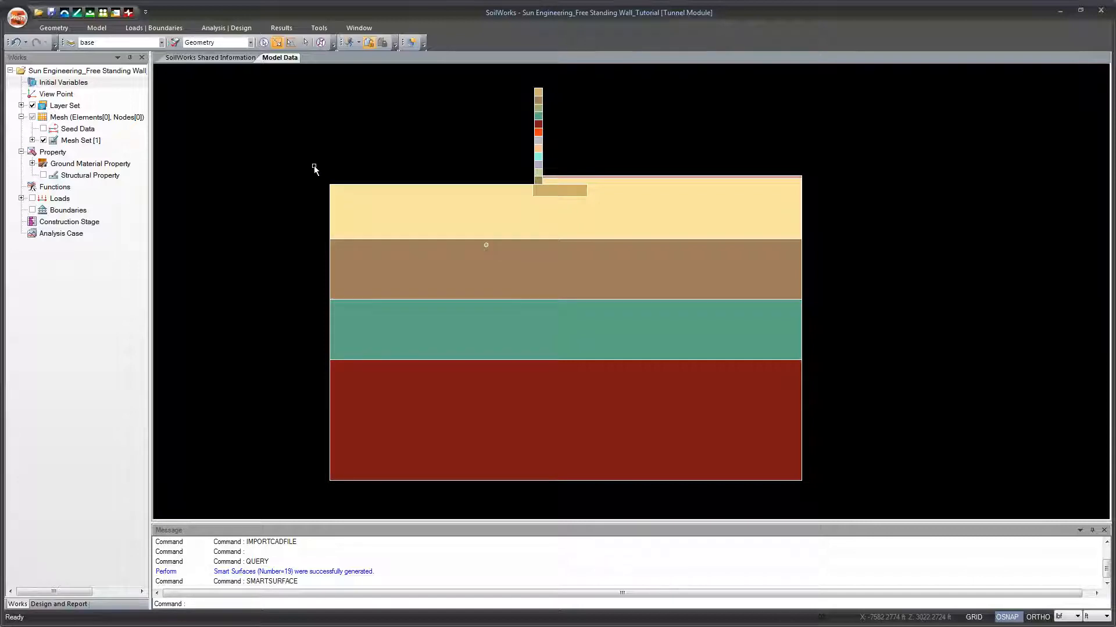
{"action": "left_click", "coordinate": [21, 106]}
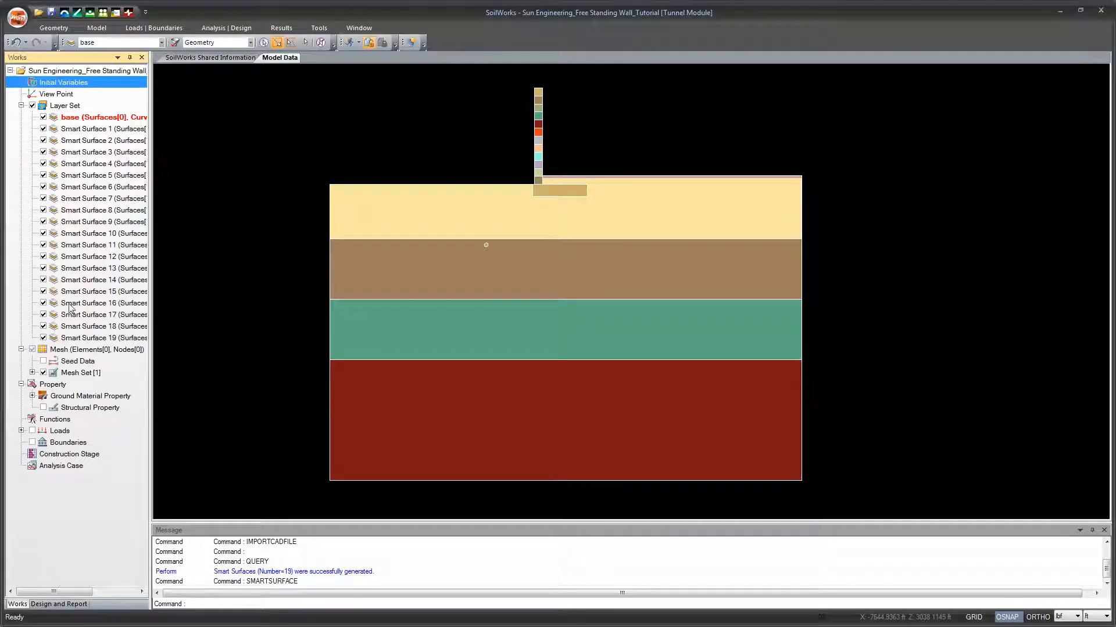
{"action": "double_click", "coordinate": [112, 116]}
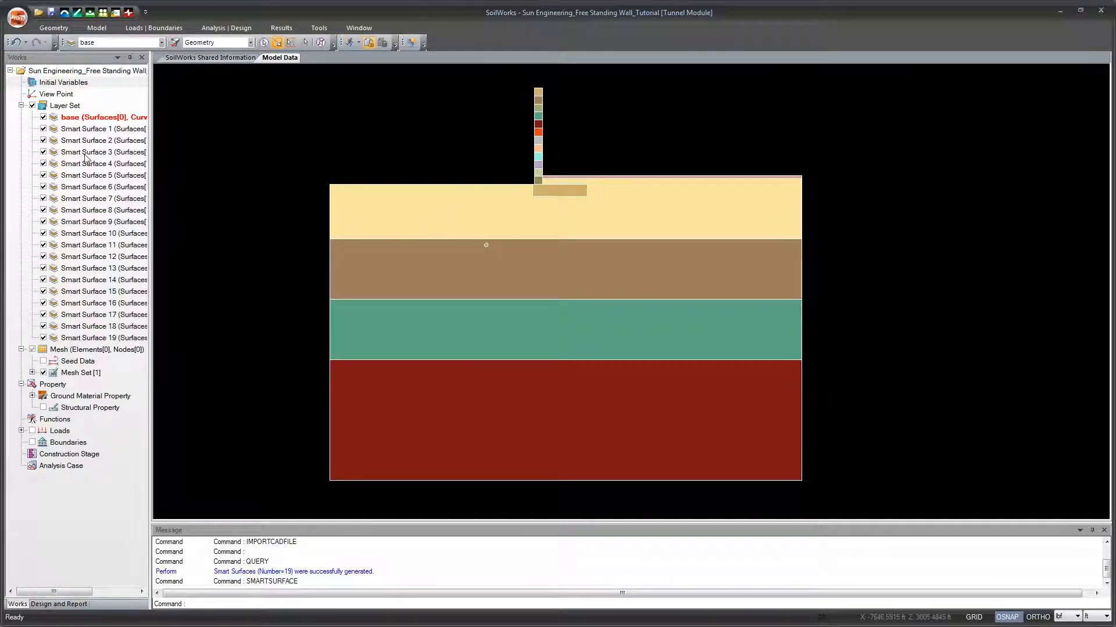
{"action": "left_click", "coordinate": [21, 106]}
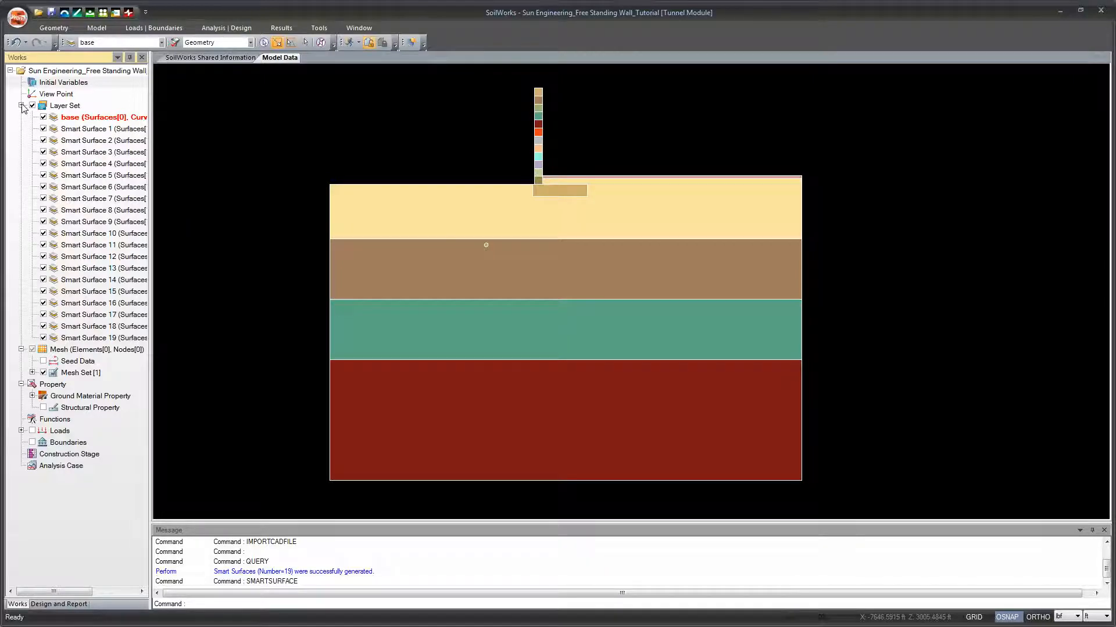
Step: Review the ground material properties of Class III Rock, Weathered Rock, Weathered Soil and Colluvial Layer
{"action": "left_click", "coordinate": [89, 29]}
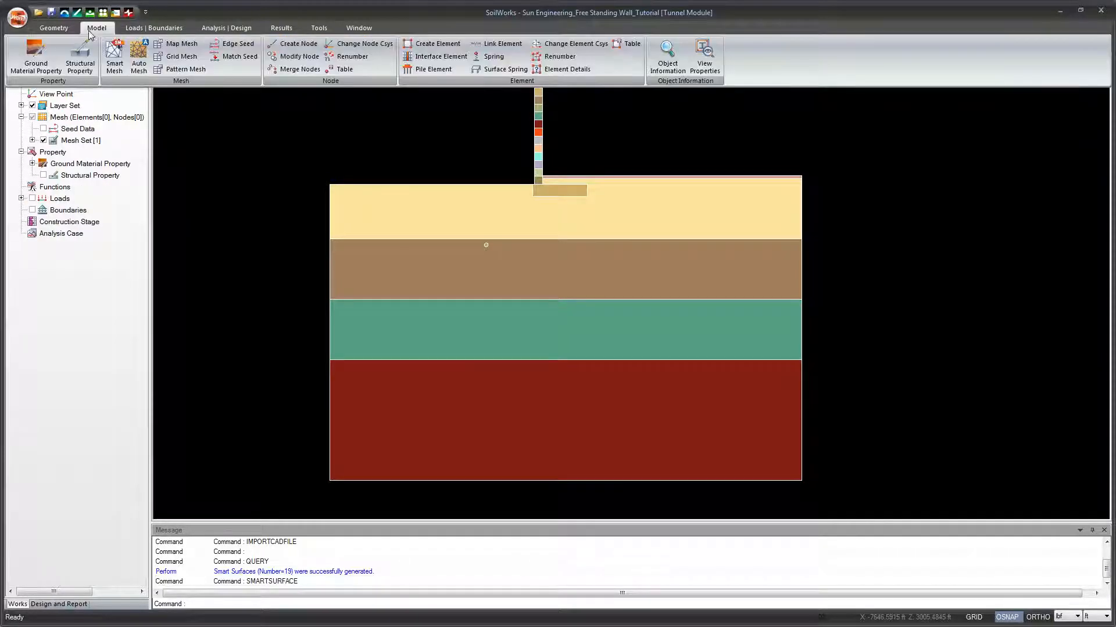
{"action": "left_click", "coordinate": [41, 53]}
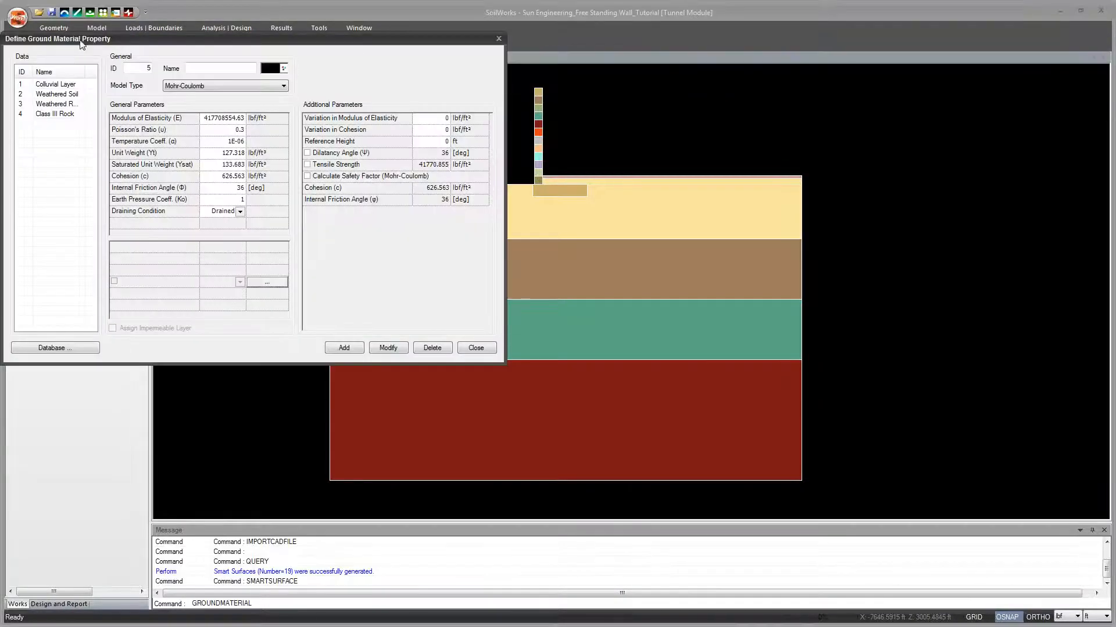
{"action": "left_click_drag", "start_coordinate": [81, 40], "coordinate": [290, 113]}
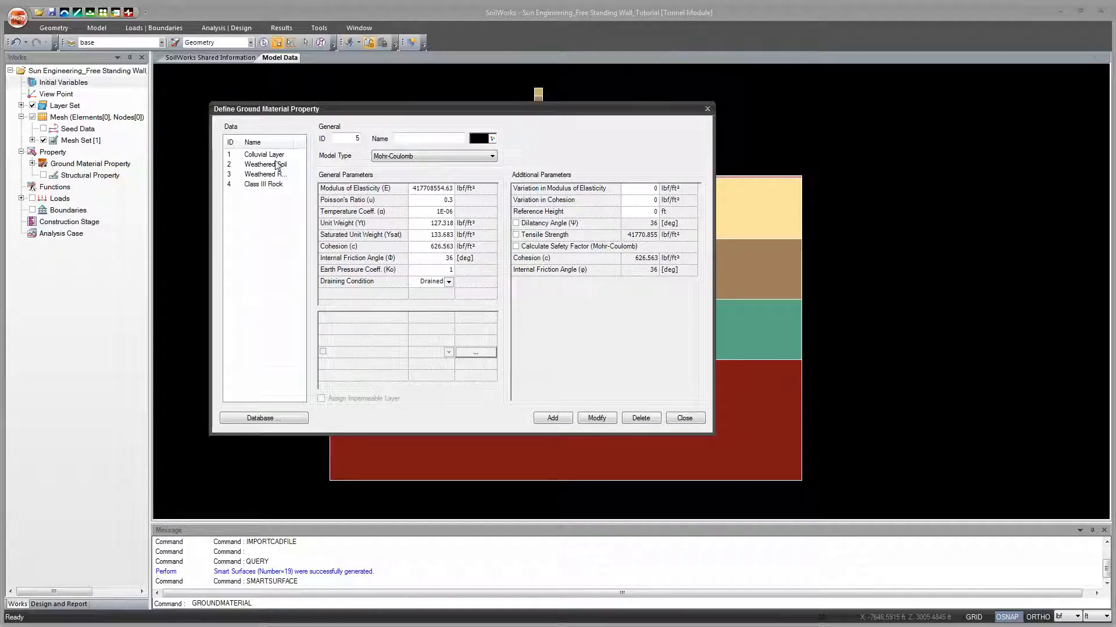
{"action": "left_click", "coordinate": [276, 184]}
{"action": "left_click", "coordinate": [271, 175]}
{"action": "left_click", "coordinate": [269, 166]}
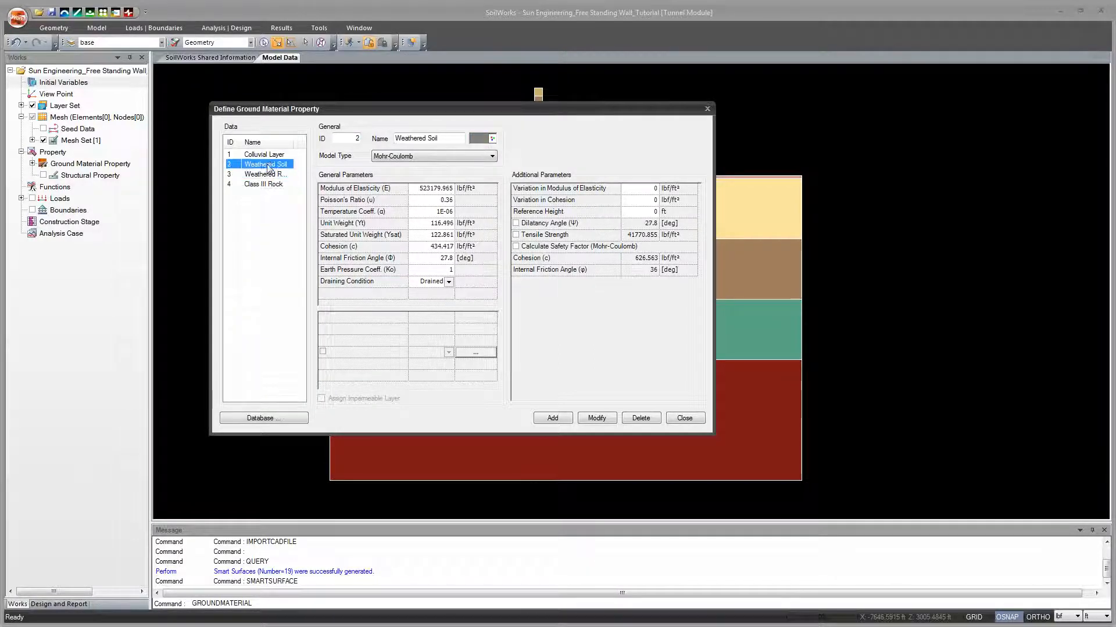
{"action": "left_click", "coordinate": [266, 157]}
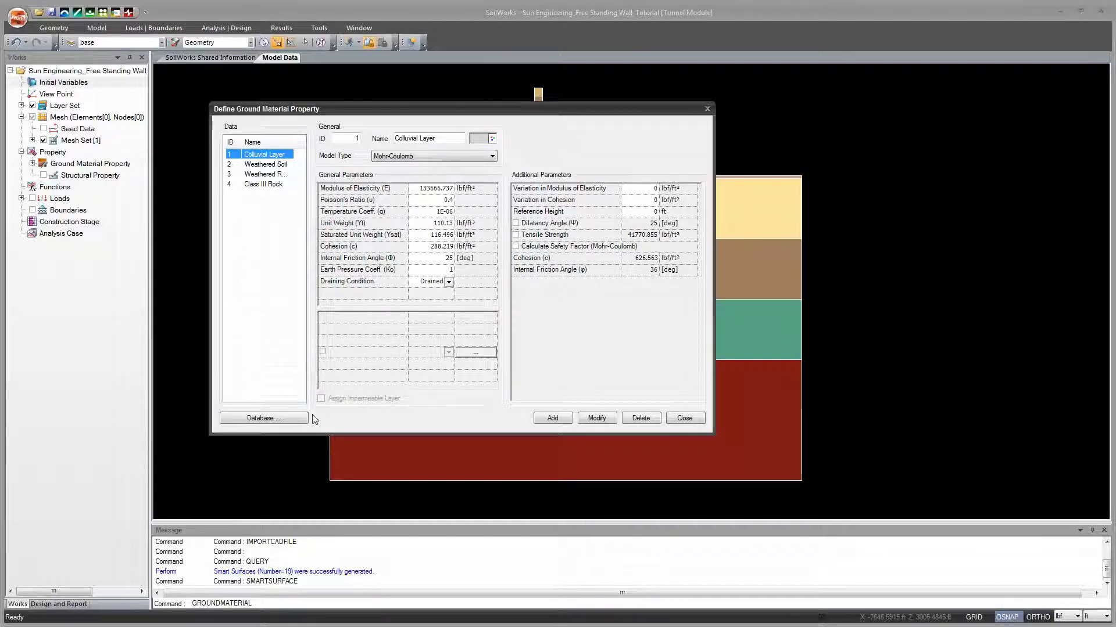
Step: Browse the ground material database, viewing 3.0 Andesite#1 and 5.4 Biotite Granite#1-Dynamic Characteristics, and open the Alluvial Layer's unit weight for editing
{"action": "left_click", "coordinate": [265, 418]}
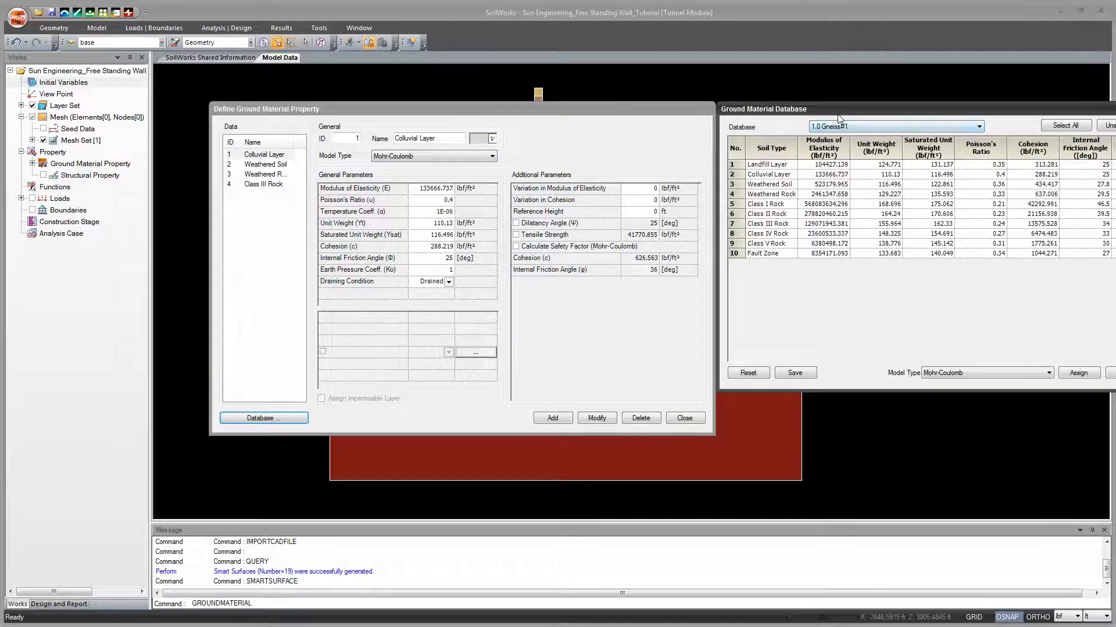
{"action": "left_click_drag", "start_coordinate": [838, 114], "coordinate": [448, 129]}
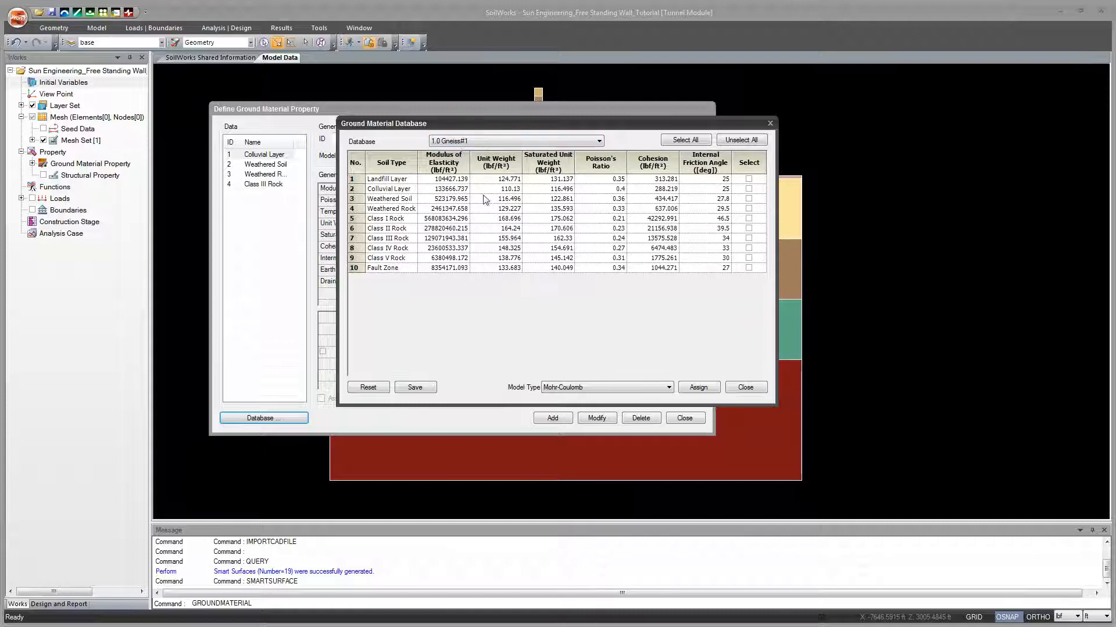
{"action": "left_click", "coordinate": [599, 142]}
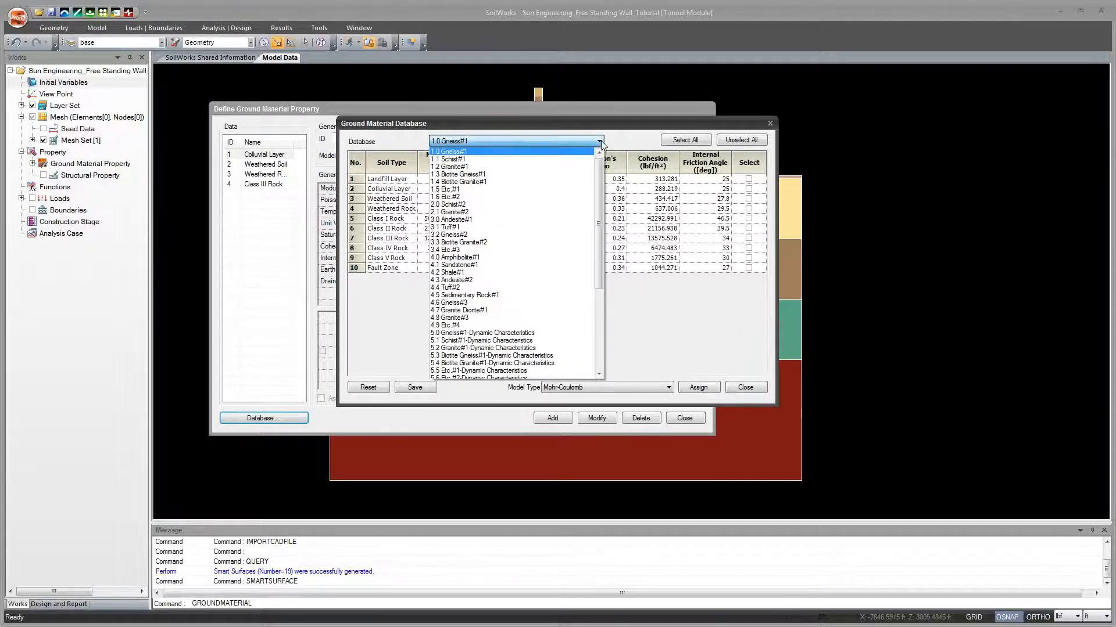
{"action": "mouse_move", "coordinate": [599, 163]}
{"action": "left_mouse_down"}
{"action": "mouse_move", "coordinate": [599, 215]}
{"action": "mouse_move", "coordinate": [598, 174]}
{"action": "left_mouse_up"}
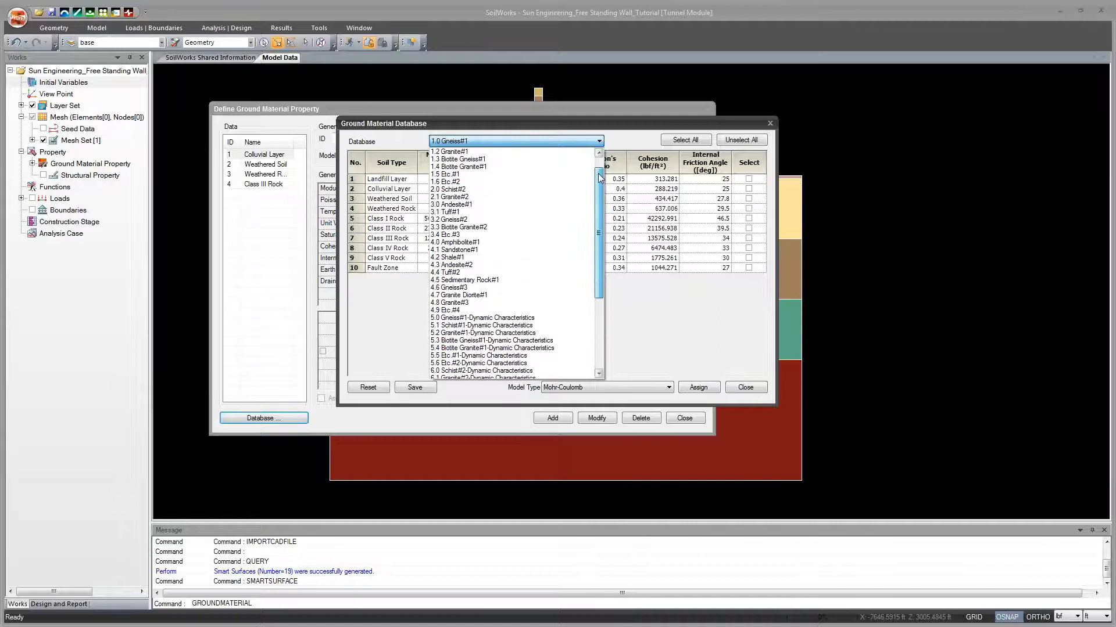
{"action": "left_click", "coordinate": [552, 204]}
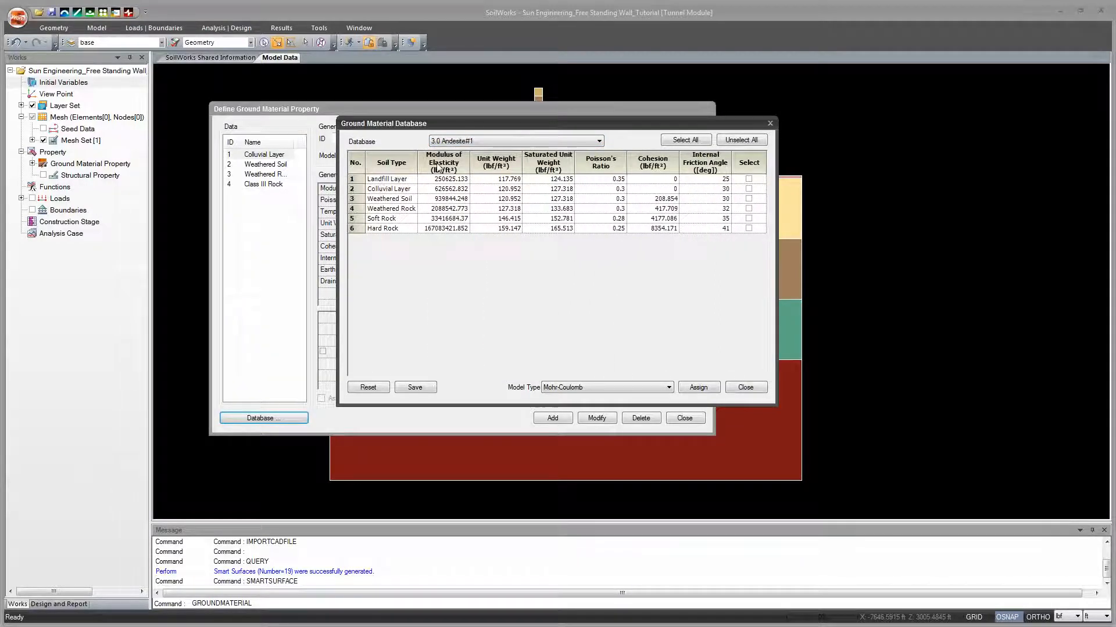
{"action": "left_click", "coordinate": [598, 141]}
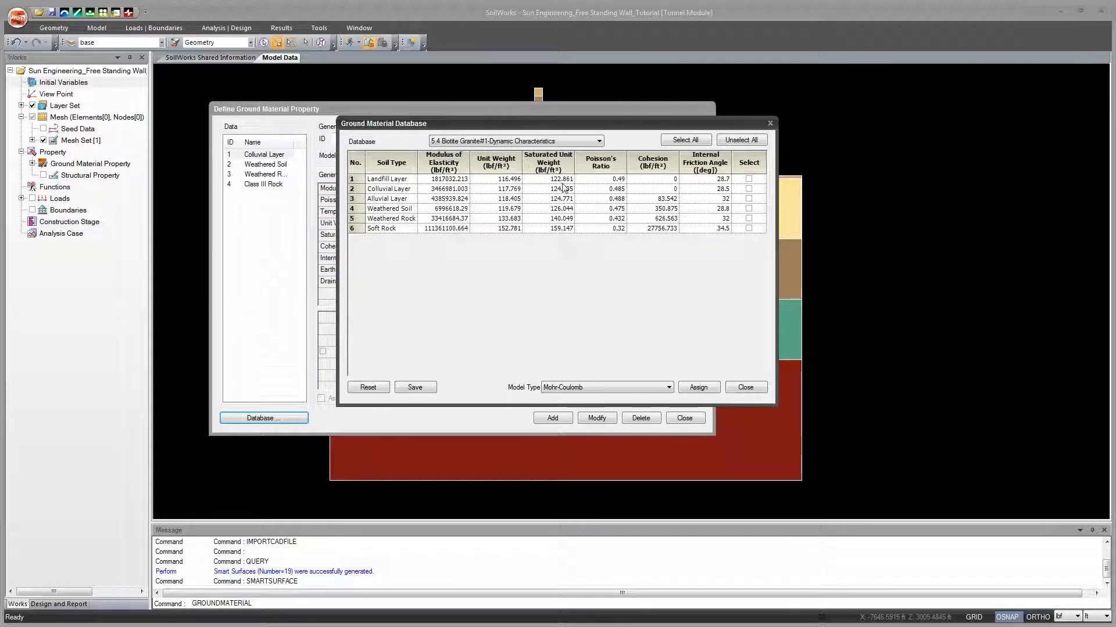
{"action": "double_click", "coordinate": [501, 199]}
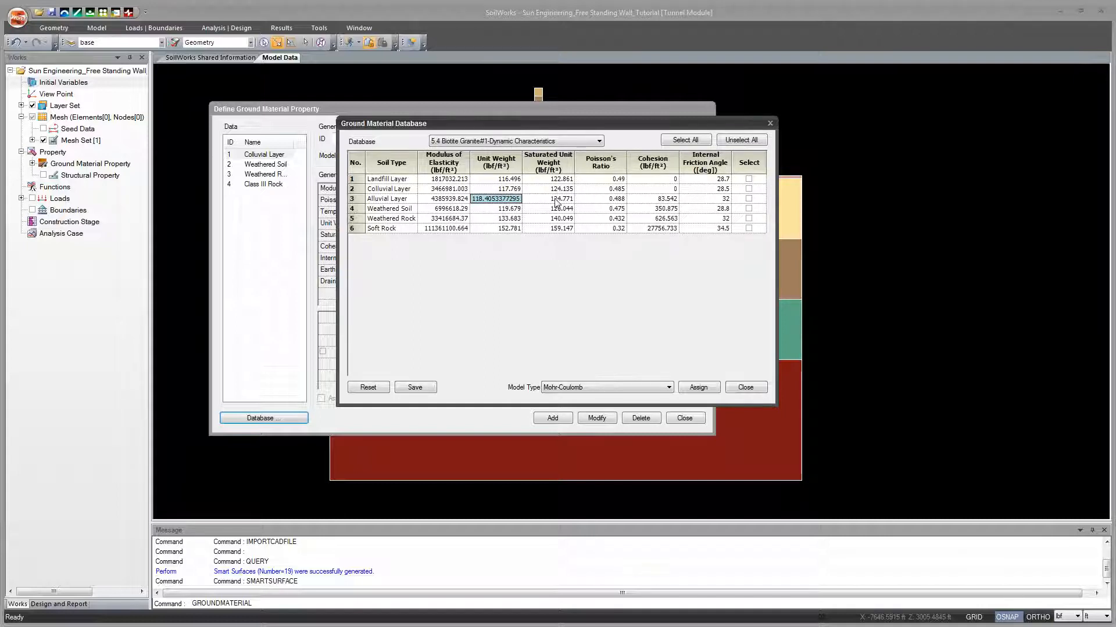
Step: Select Colluvial Layer, Weathered Soil, Weathered Rock and Class III Rock in the 1.0 Gneiss#1 database, and close it without assigning them
{"action": "left_click", "coordinate": [591, 143]}
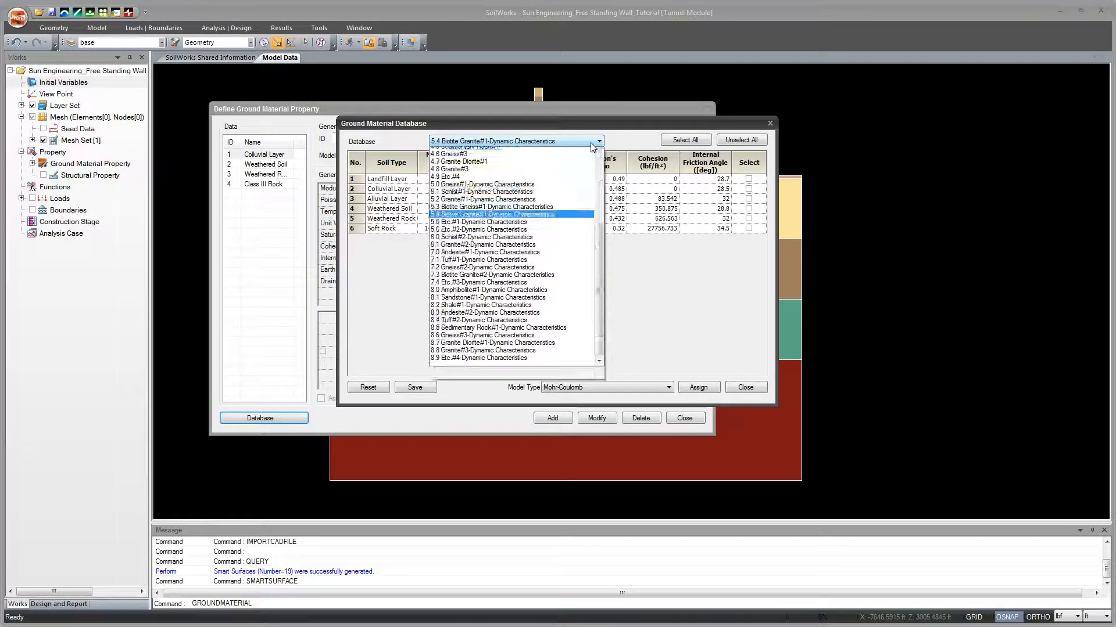
{"action": "left_click_drag", "start_coordinate": [597, 255], "coordinate": [598, 169]}
{"action": "left_click", "coordinate": [528, 152]}
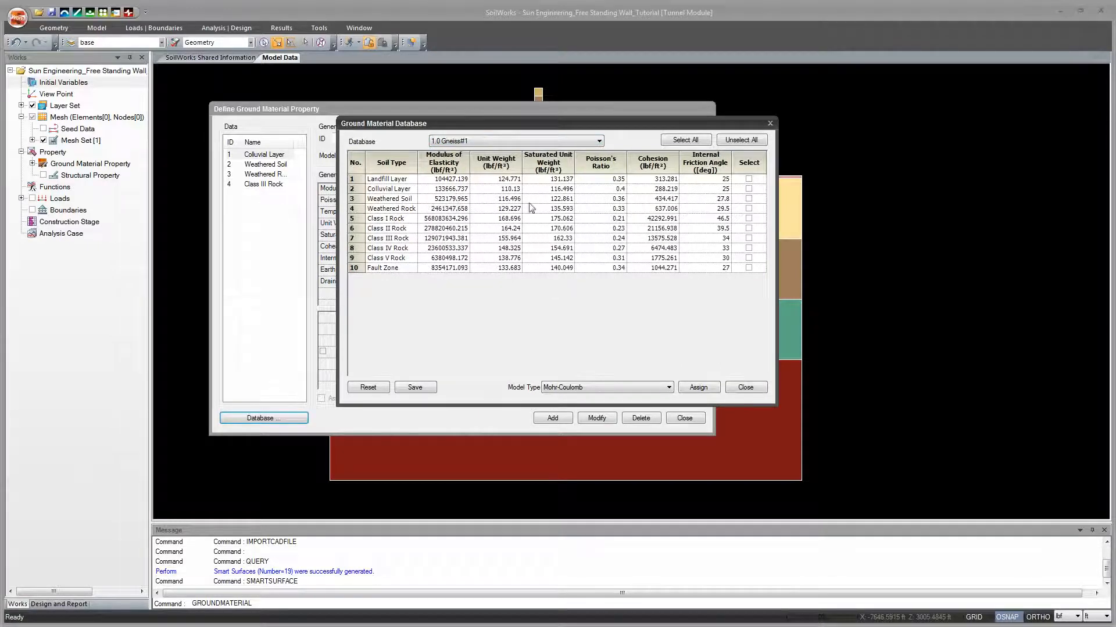
{"action": "left_click", "coordinate": [749, 208]}
{"action": "left_click", "coordinate": [749, 199]}
{"action": "left_click", "coordinate": [749, 189]}
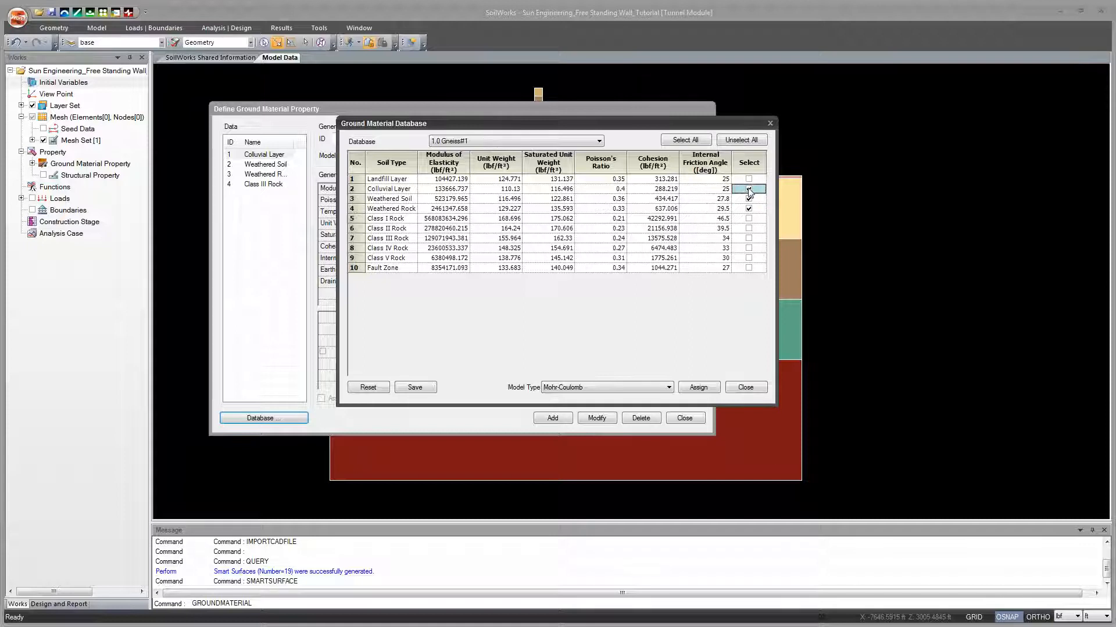
{"action": "left_click", "coordinate": [749, 239]}
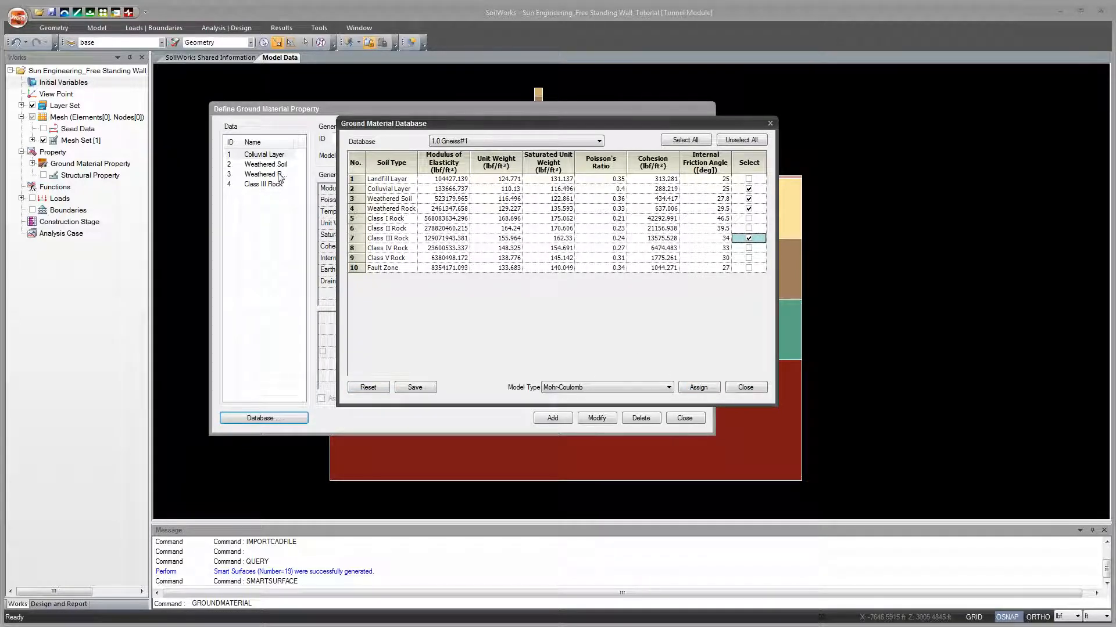
{"action": "left_click", "coordinate": [746, 387]}
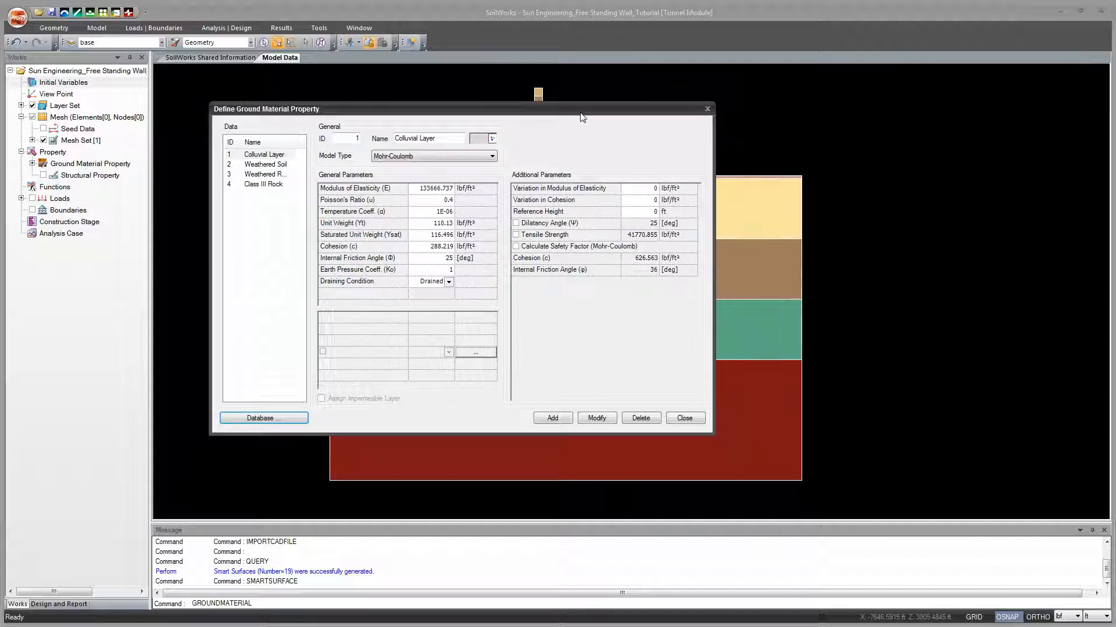
{"action": "left_click_drag", "start_coordinate": [580, 112], "coordinate": [706, 166]}
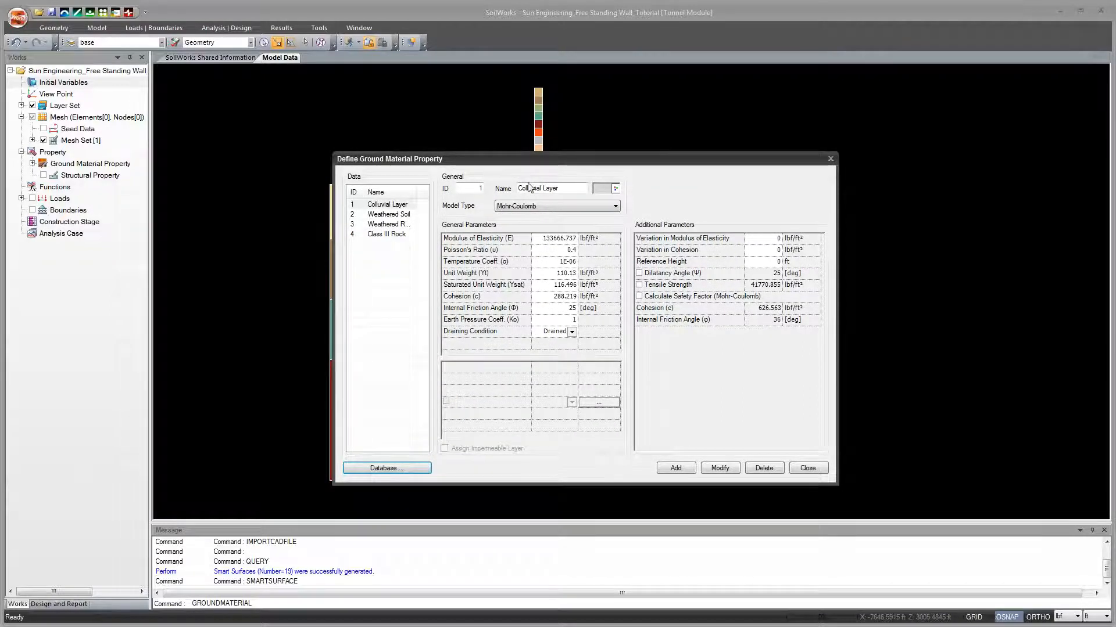
{"action": "left_click", "coordinate": [616, 207]}
{"action": "scroll", "coordinate": [581, 233], "scroll_direction": "up", "scroll_amount": 1}
{"action": "left_click", "coordinate": [596, 217]}
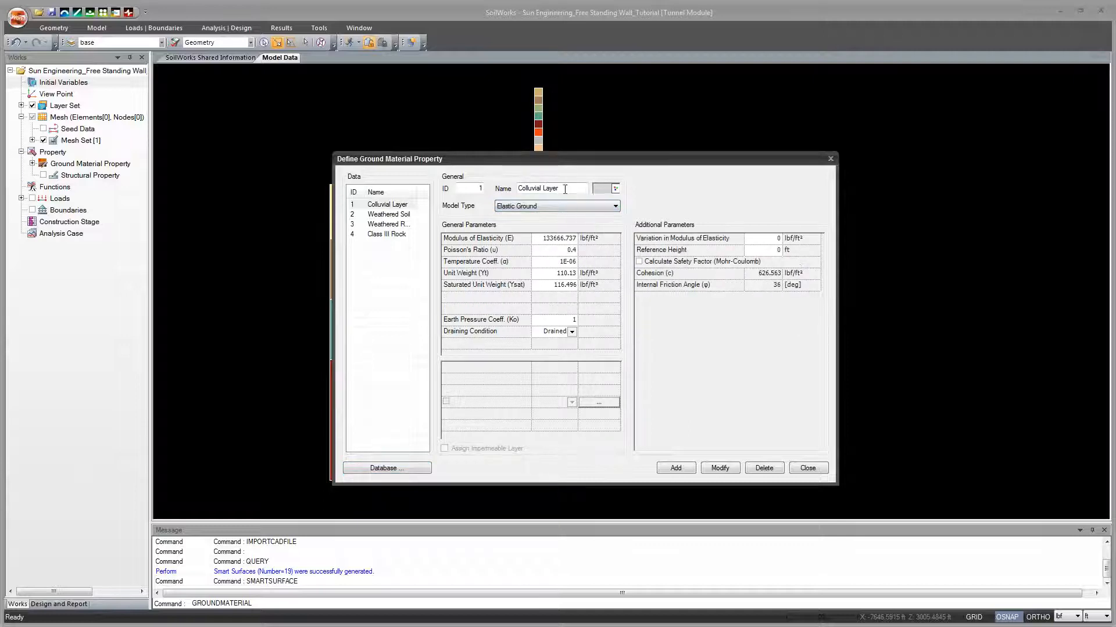
{"action": "left_click_drag", "start_coordinate": [565, 189], "coordinate": [503, 185]}
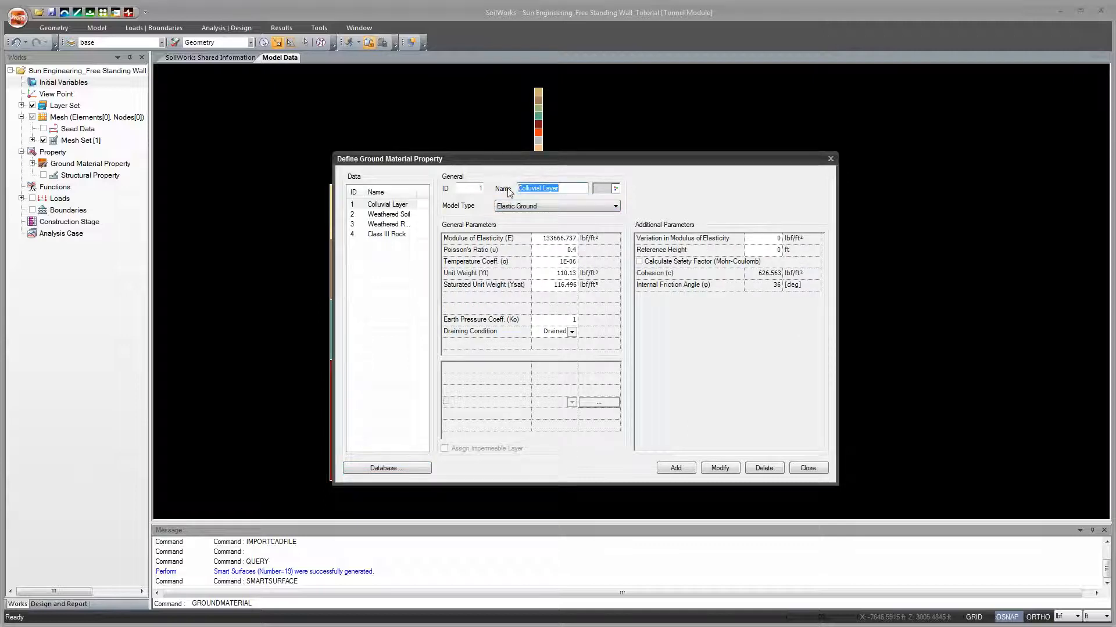
{"action": "type", "text": "Str"}
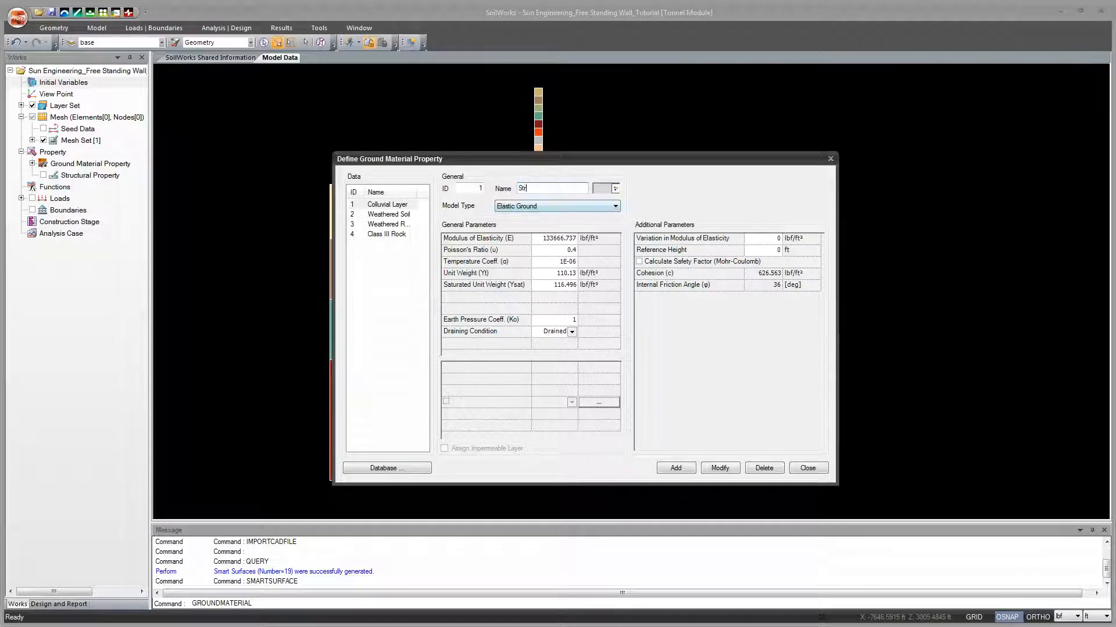
{"action": "type", "text": "ucture"}
{"action": "left_click_drag", "start_coordinate": [561, 161], "coordinate": [452, 171]}
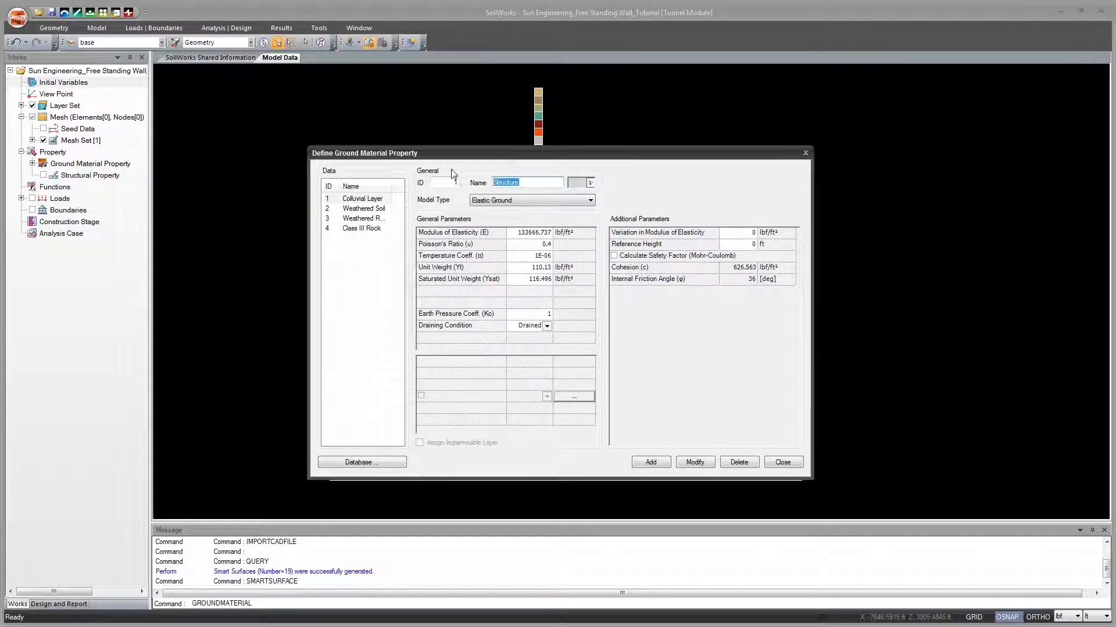
{"action": "key", "text": "Delete"}
{"action": "left_click", "coordinate": [788, 462]}
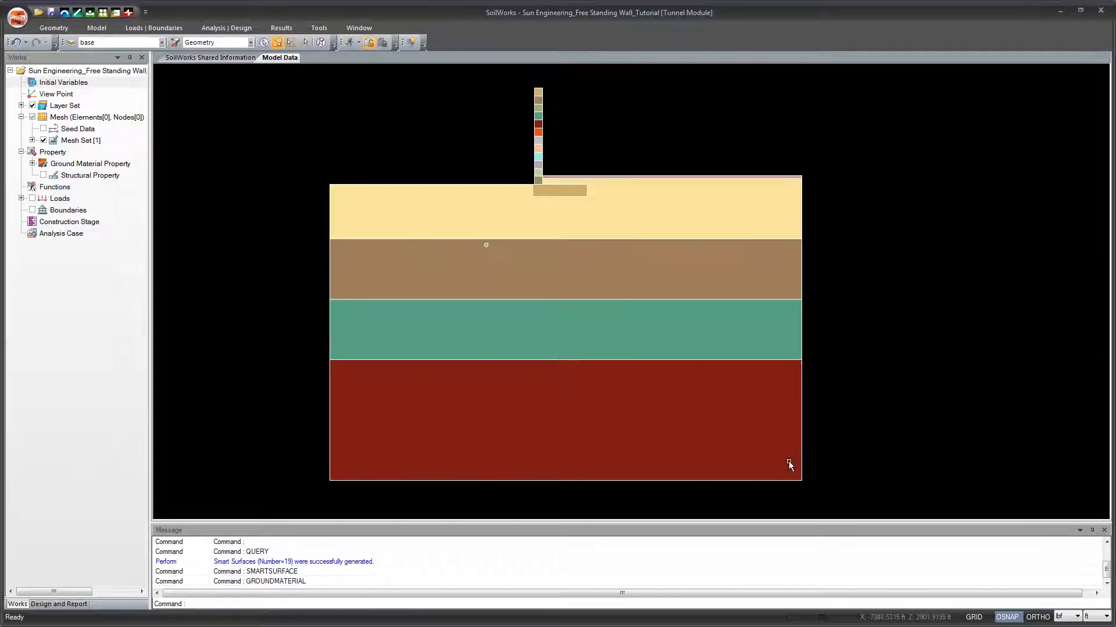
Step: Change the working units to kN for force and m for length
{"action": "left_click", "coordinate": [1075, 617]}
{"action": "left_click", "coordinate": [1075, 598]}
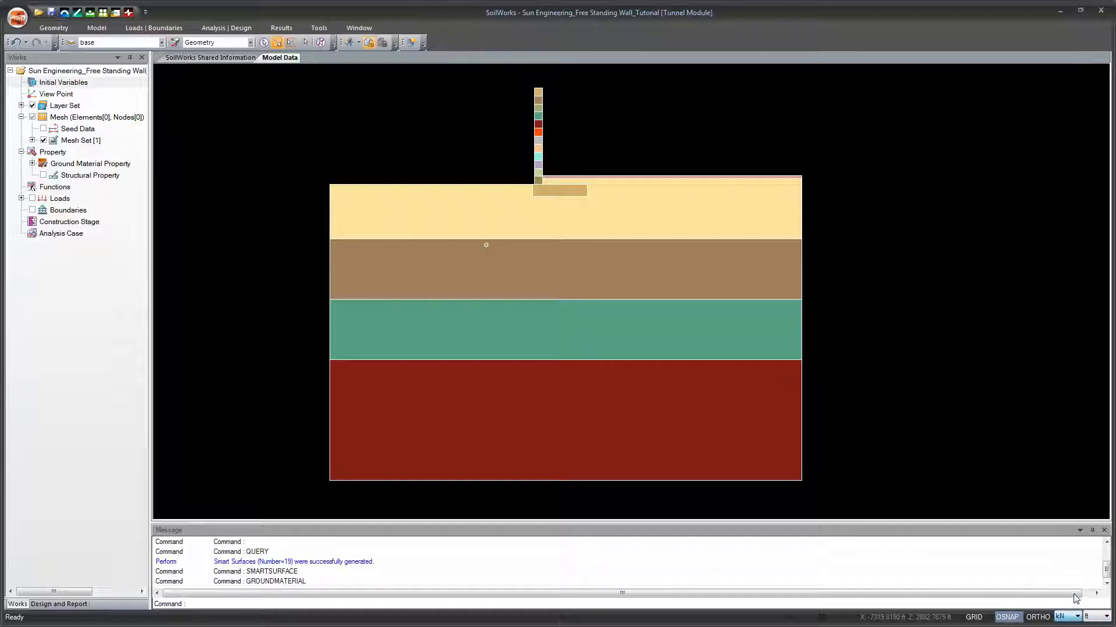
{"action": "left_click", "coordinate": [1097, 617]}
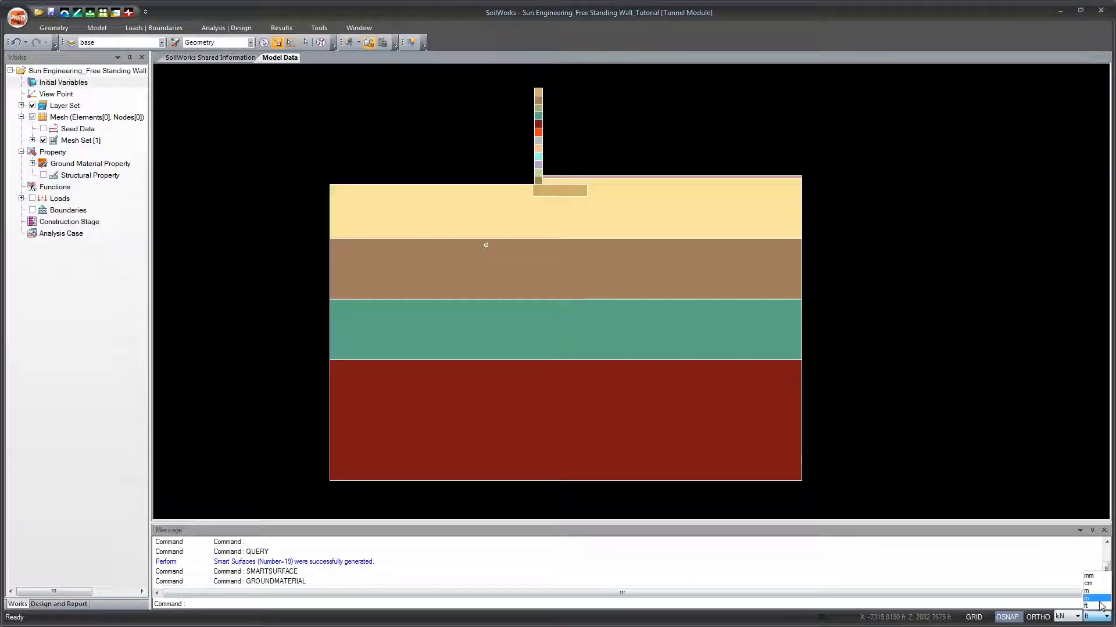
{"action": "left_click", "coordinate": [1097, 591]}
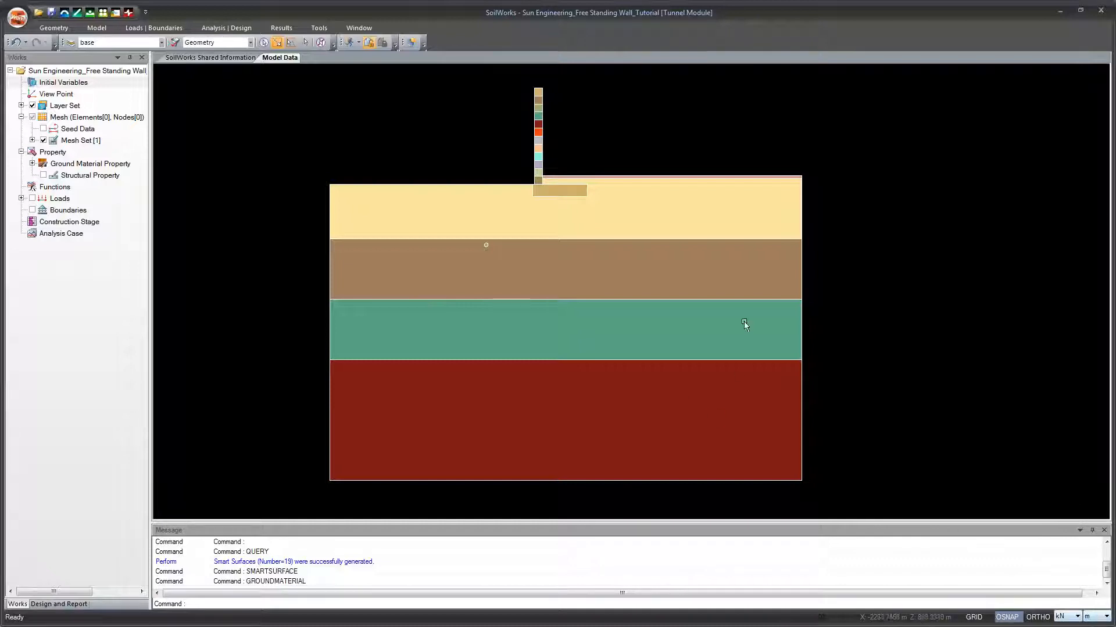
Step: Start a new ground material property named Structure with the Elastic Ground model type
{"action": "left_click", "coordinate": [96, 27]}
{"action": "left_click", "coordinate": [35, 55]}
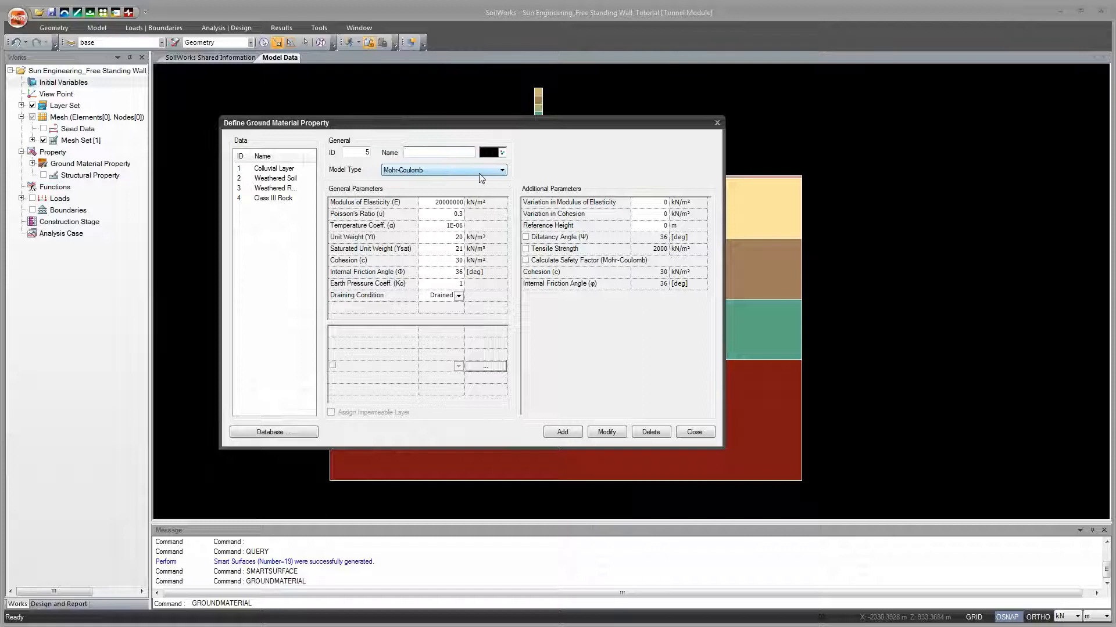
{"action": "type", "text": "Structure"}
{"action": "left_click", "coordinate": [501, 169]}
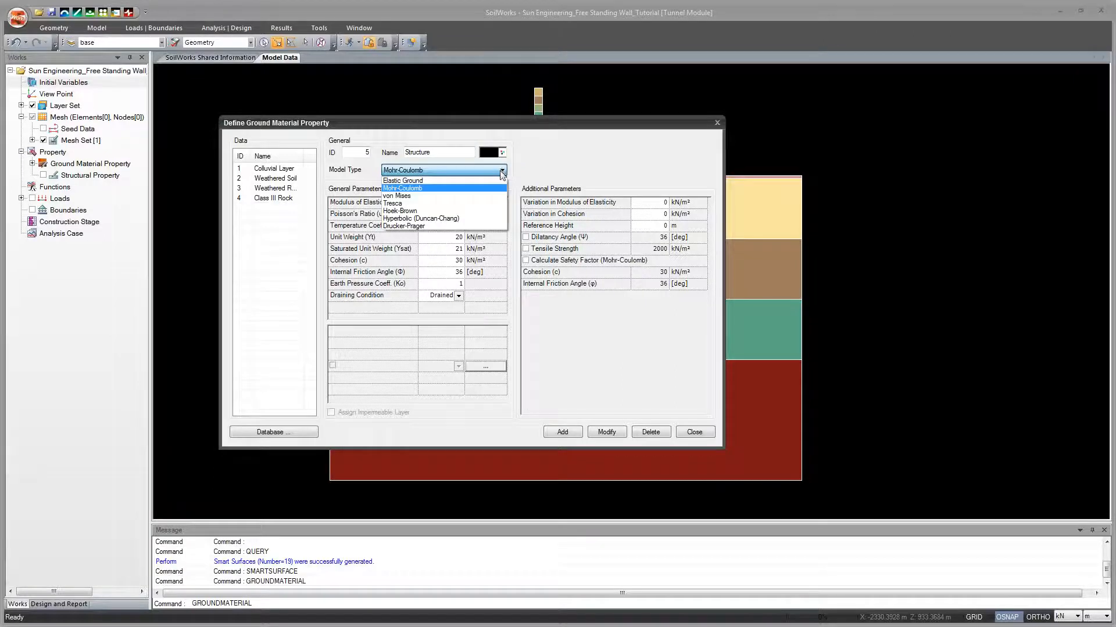
{"action": "left_click", "coordinate": [493, 182]}
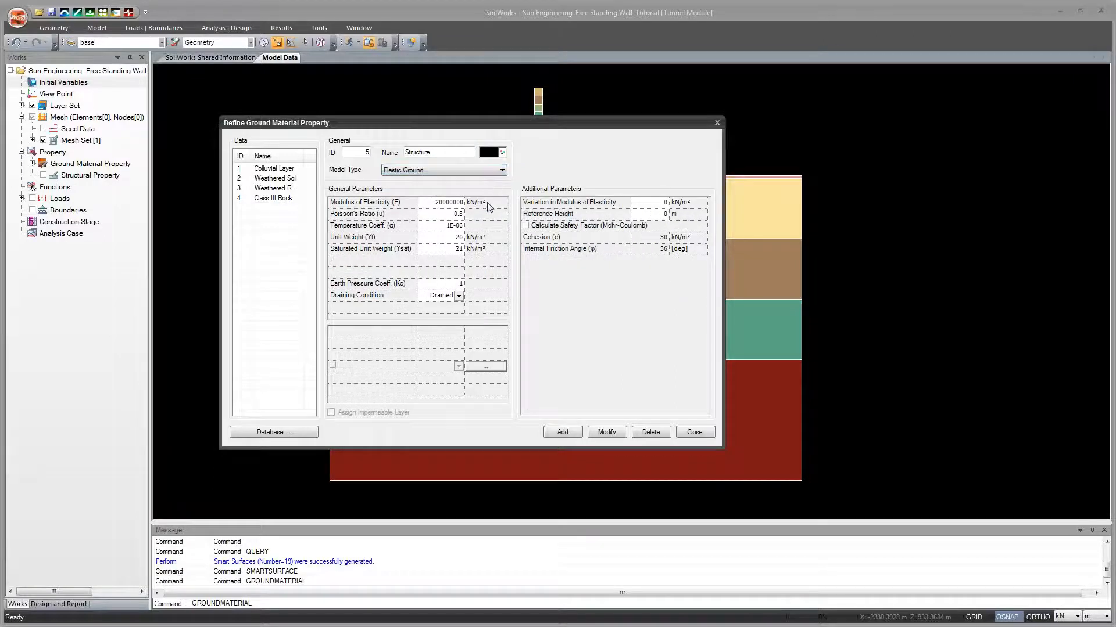
Step: Set Structure's Poisson's ratio to 0.25 and both unit weight and saturated unit weight to 25 kN/m³, and add the material
{"action": "left_click", "coordinate": [447, 203]}
{"action": "left_click", "coordinate": [452, 213]}
{"action": "left_click", "coordinate": [444, 238]}
{"action": "left_click", "coordinate": [444, 249]}
{"action": "left_click", "coordinate": [448, 239]}
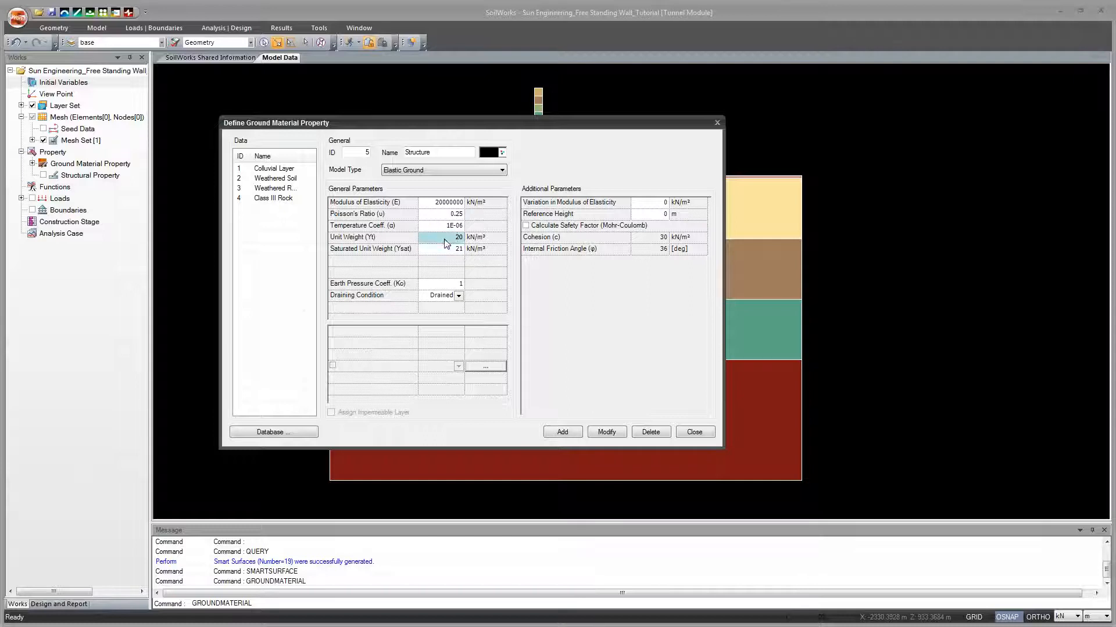
{"action": "left_click_drag", "start_coordinate": [451, 238], "coordinate": [476, 239]}
{"action": "type", "text": "25"}
{"action": "left_click", "coordinate": [444, 250]}
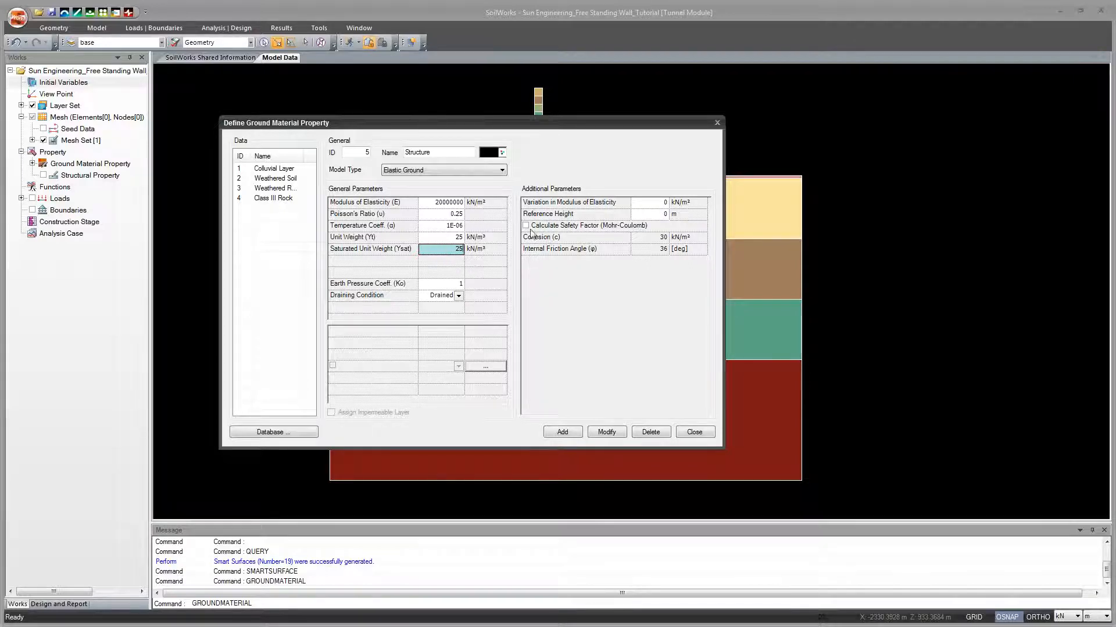
{"action": "left_click", "coordinate": [574, 432]}
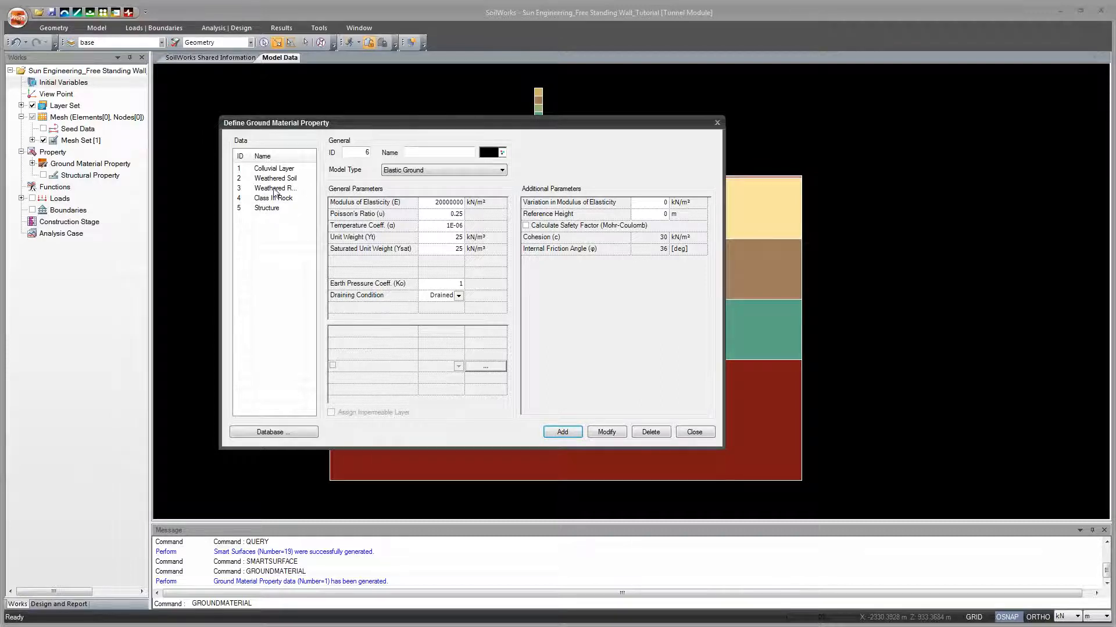
{"action": "left_click", "coordinate": [693, 433]}
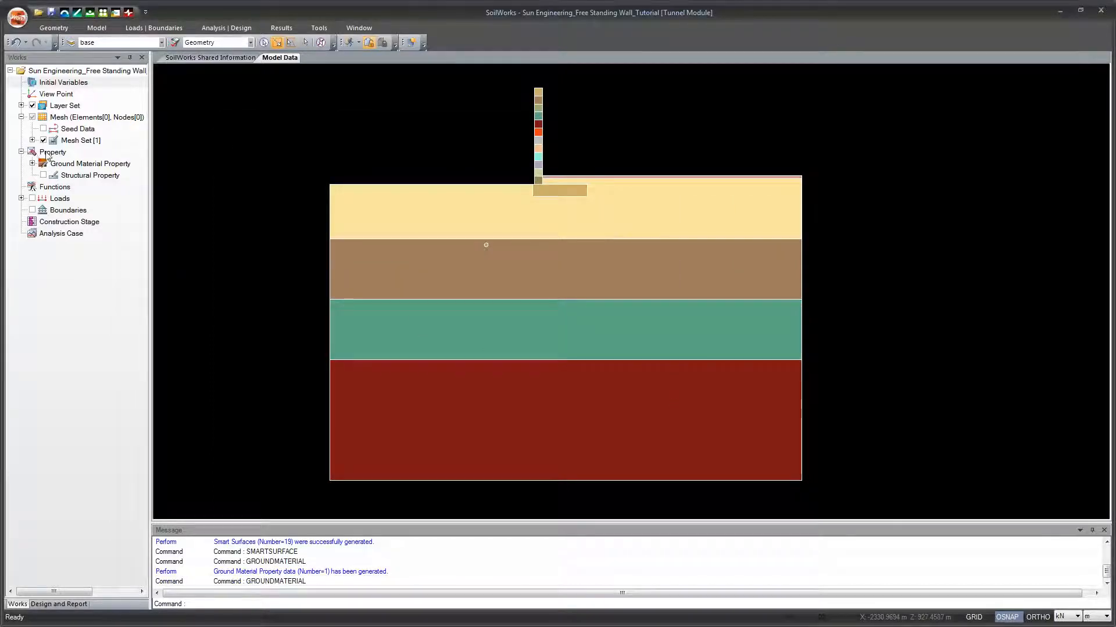
Step: Assign Class III Rock to the dark red bottom ground surface and Weathered Rock to the green surface above it
{"action": "left_click", "coordinate": [33, 164]}
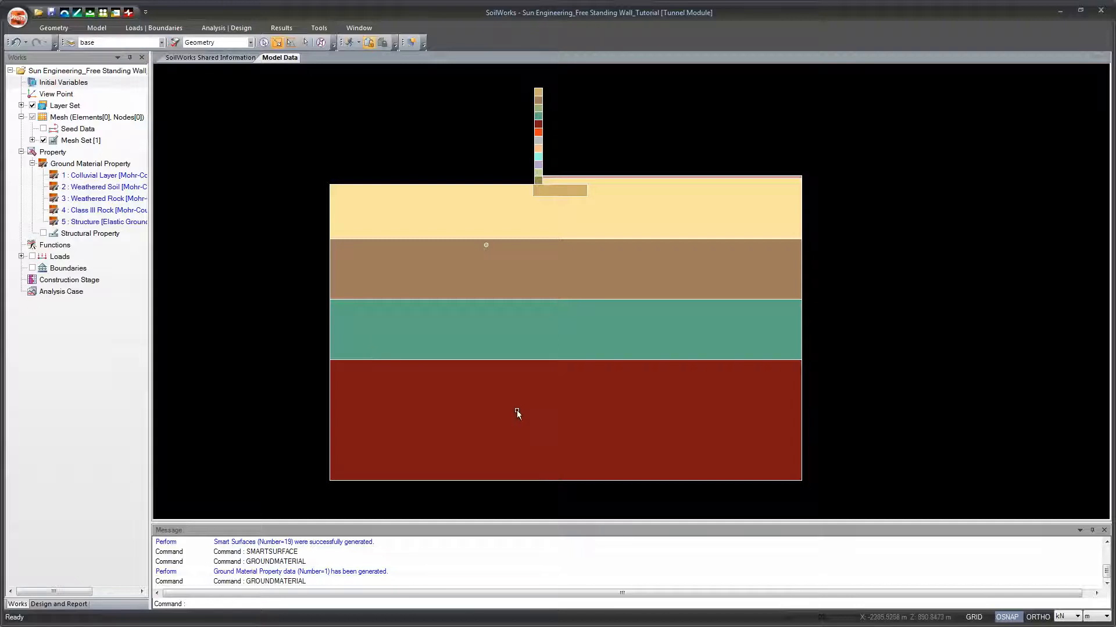
{"action": "left_click", "coordinate": [618, 406]}
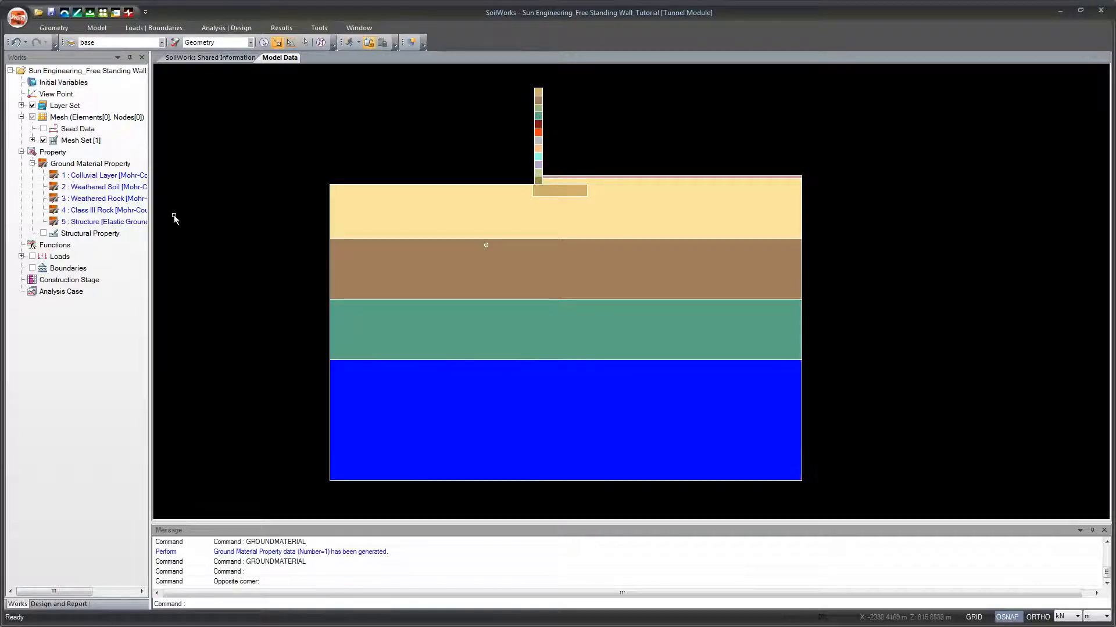
{"action": "left_click", "coordinate": [118, 210]}
{"action": "left_click_drag", "start_coordinate": [118, 211], "coordinate": [297, 374]}
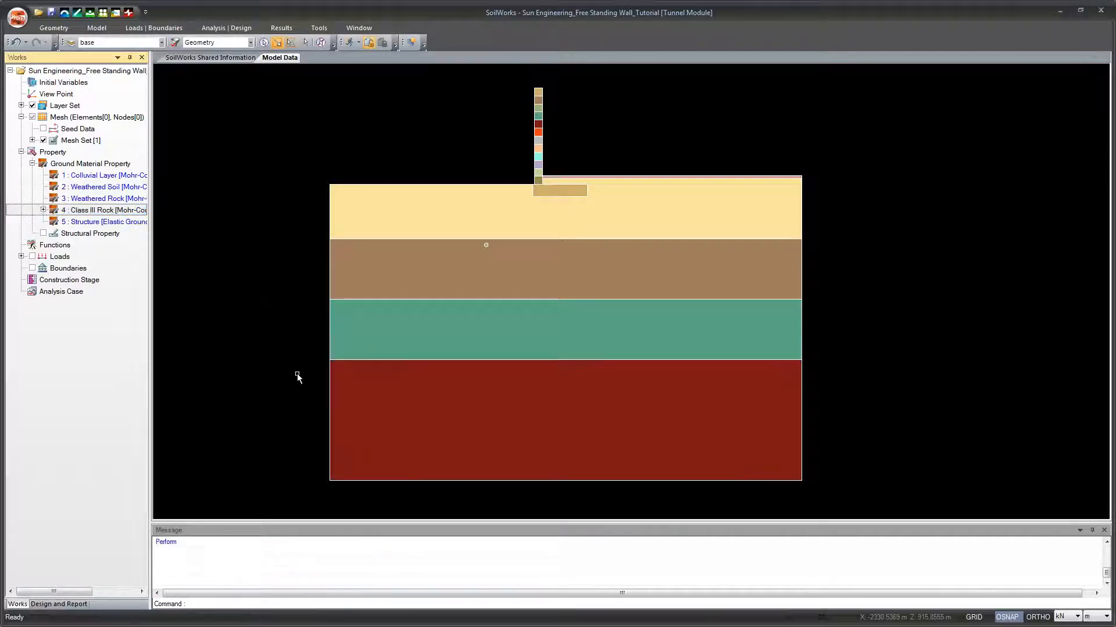
{"action": "left_click", "coordinate": [523, 324]}
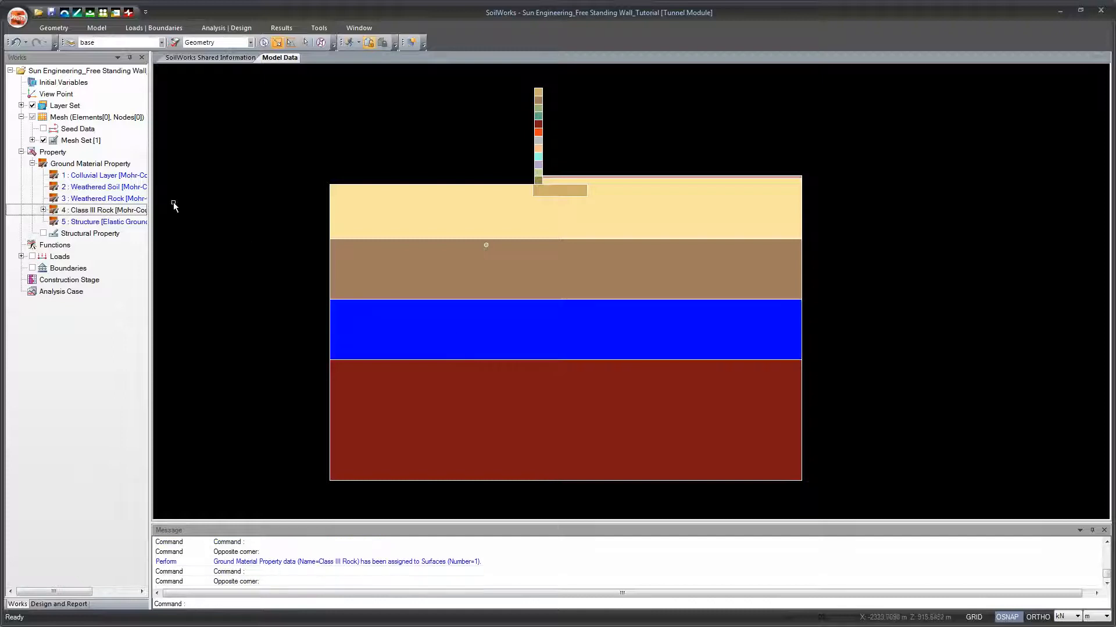
{"action": "left_click", "coordinate": [119, 198]}
{"action": "left_click_drag", "start_coordinate": [119, 200], "coordinate": [297, 311]}
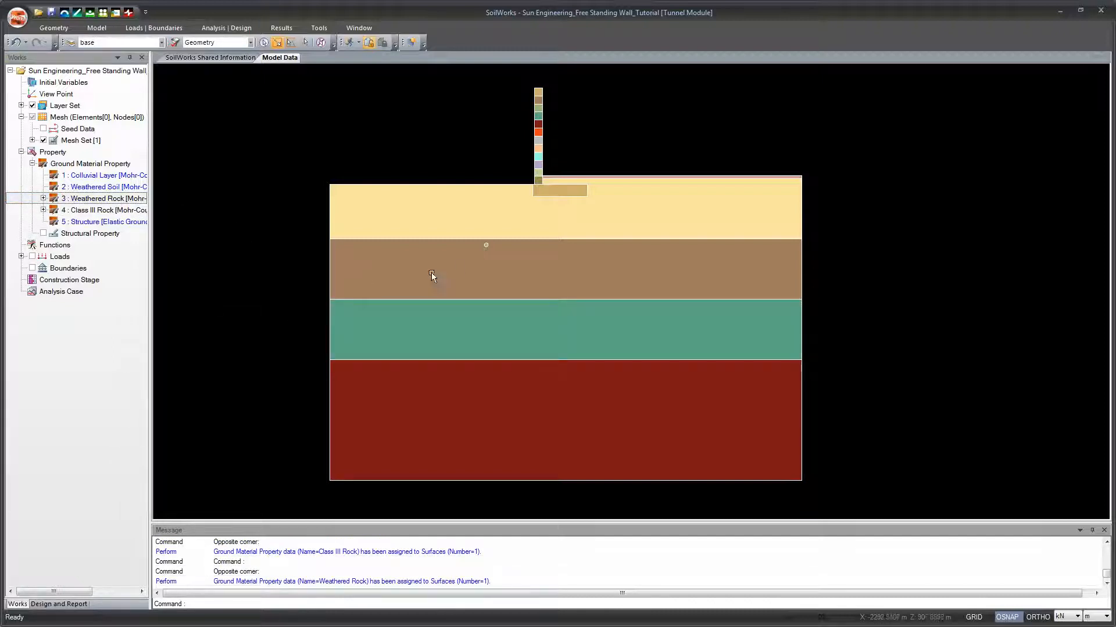
Step: Assign Weathered Soil to the brown ground surface and Colluvial Layer to the pale yellow surface above it
{"action": "left_click", "coordinate": [409, 283]}
{"action": "left_click", "coordinate": [110, 186]}
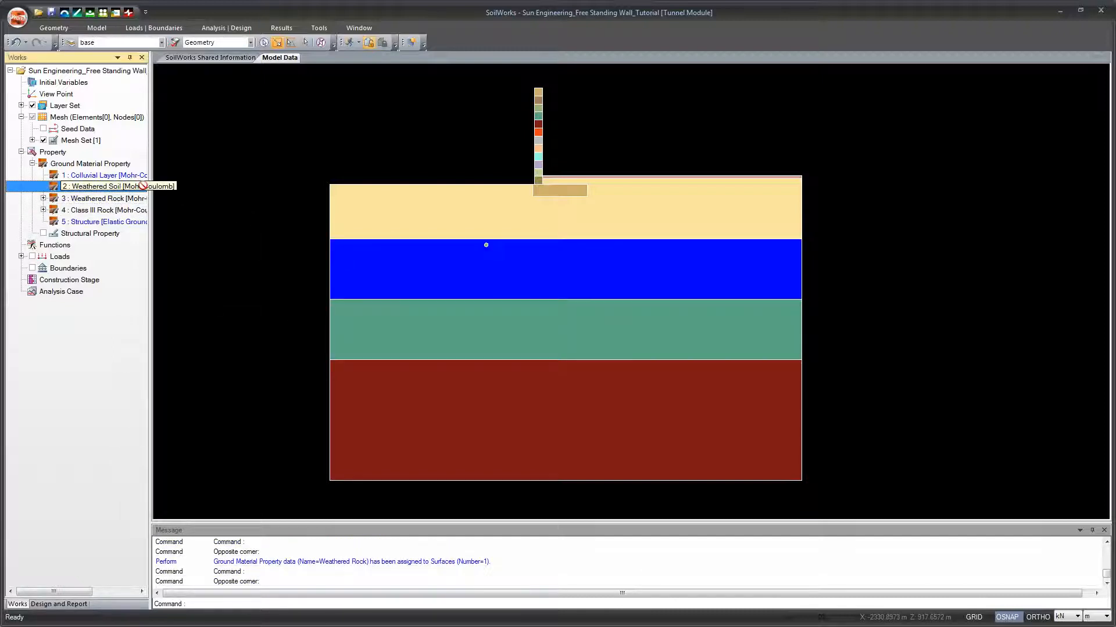
{"action": "left_click_drag", "start_coordinate": [318, 256], "coordinate": [389, 244]}
{"action": "left_click_drag", "start_coordinate": [479, 203], "coordinate": [429, 223]}
{"action": "left_click_drag", "start_coordinate": [119, 176], "coordinate": [340, 243]}
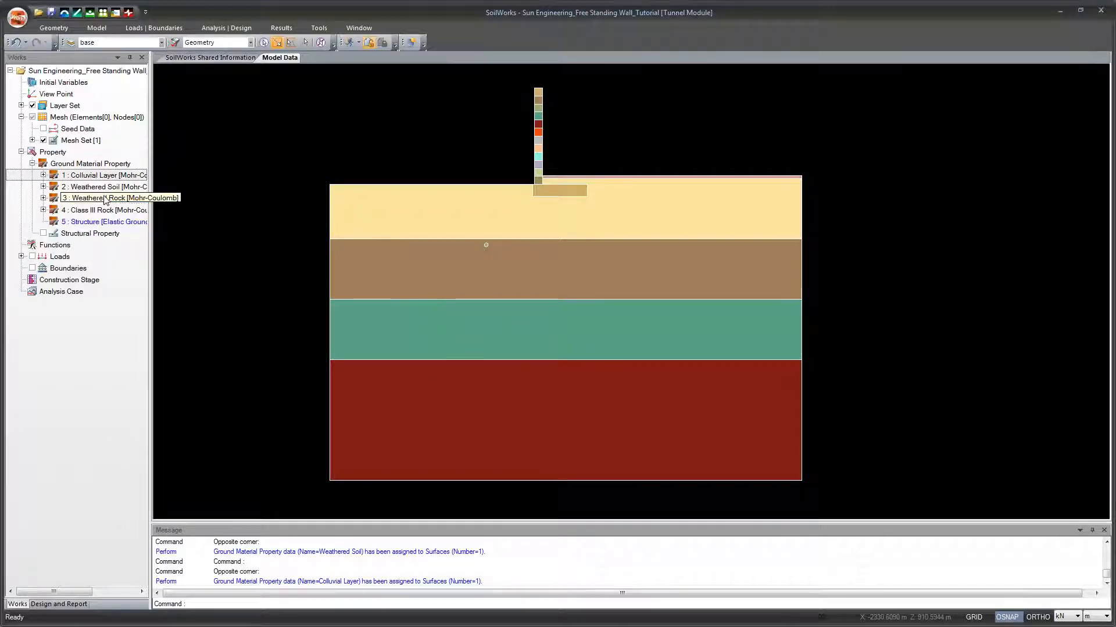
Step: Check the object information of the bottom ground surface for its assigned ground material property
{"action": "left_click_drag", "start_coordinate": [105, 199], "coordinate": [417, 399]}
{"action": "right_click", "coordinate": [417, 398]}
{"action": "left_click", "coordinate": [403, 402]}
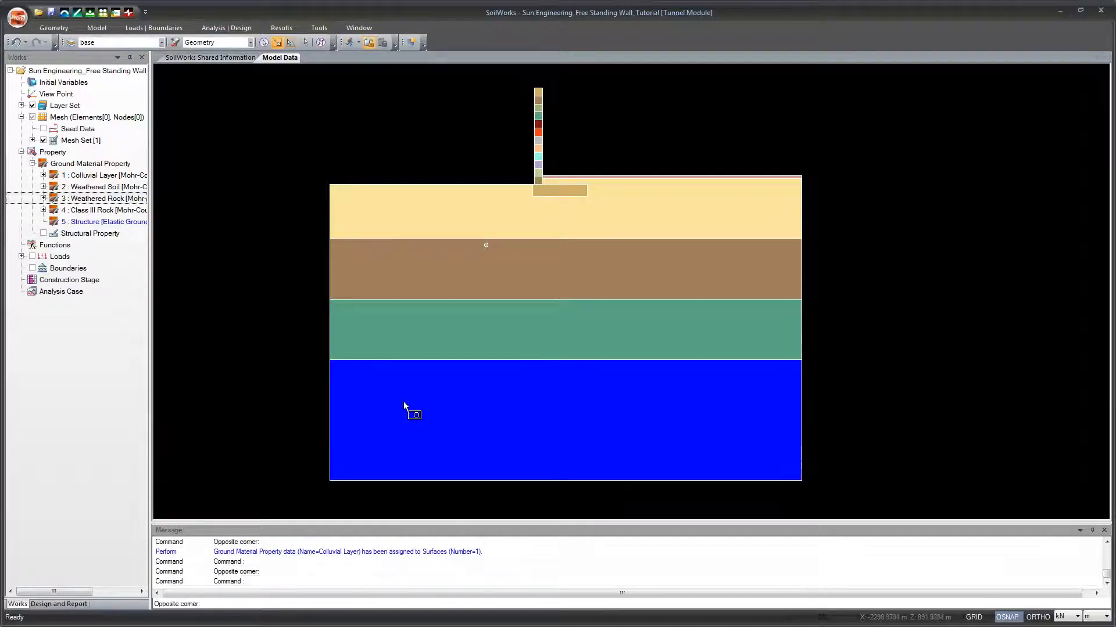
{"action": "right_click", "coordinate": [404, 402]}
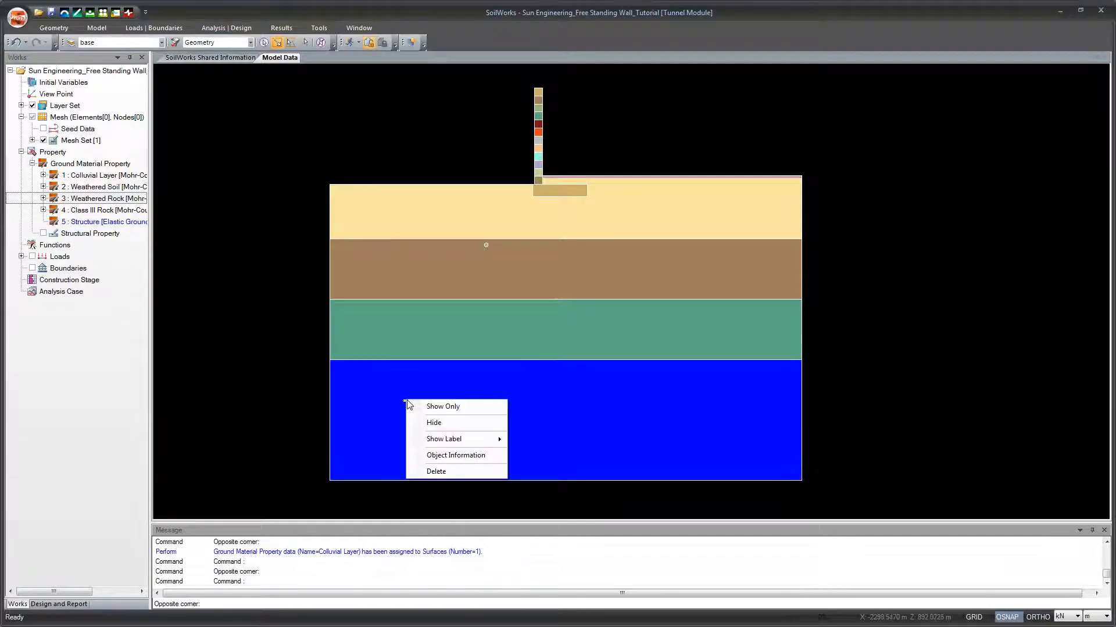
{"action": "left_click", "coordinate": [462, 455]}
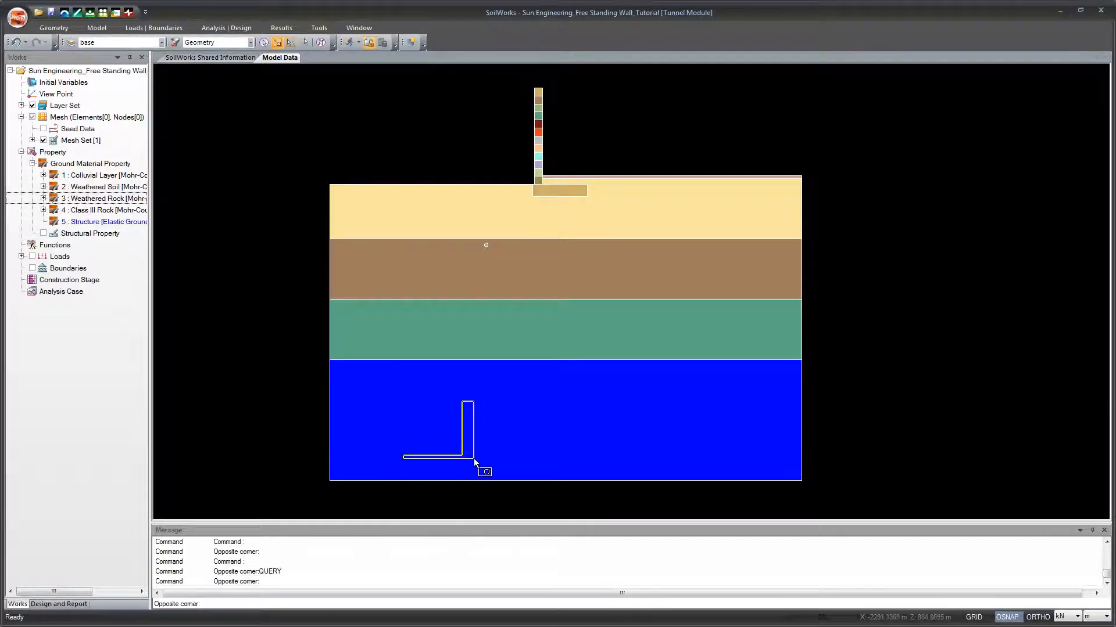
{"action": "left_click", "coordinate": [474, 461]}
{"action": "right_click", "coordinate": [472, 436]}
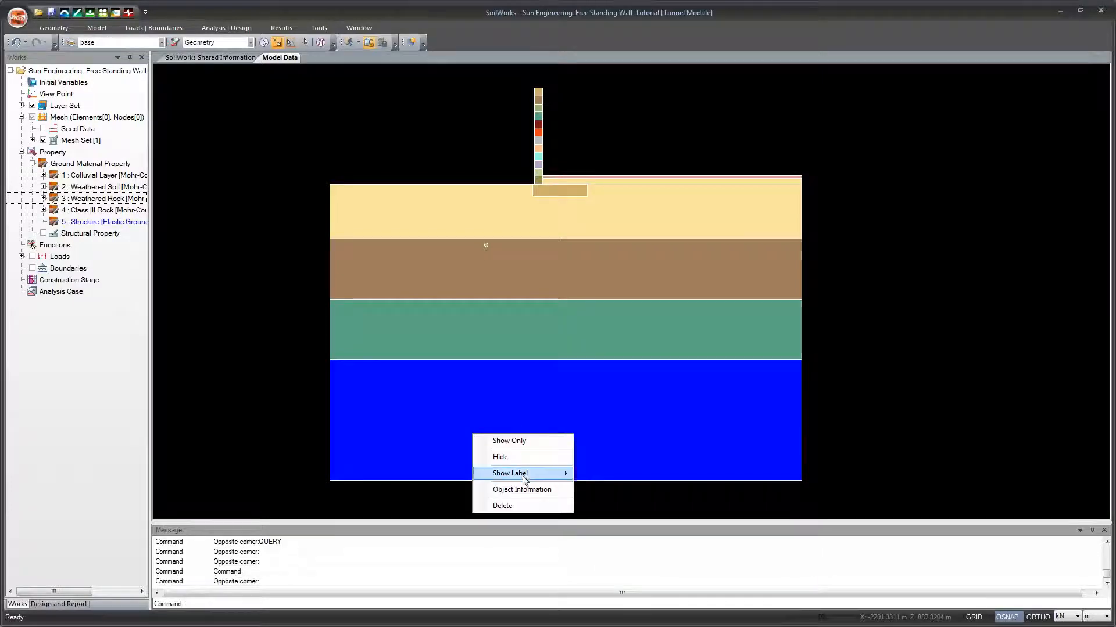
{"action": "left_click", "coordinate": [512, 490]}
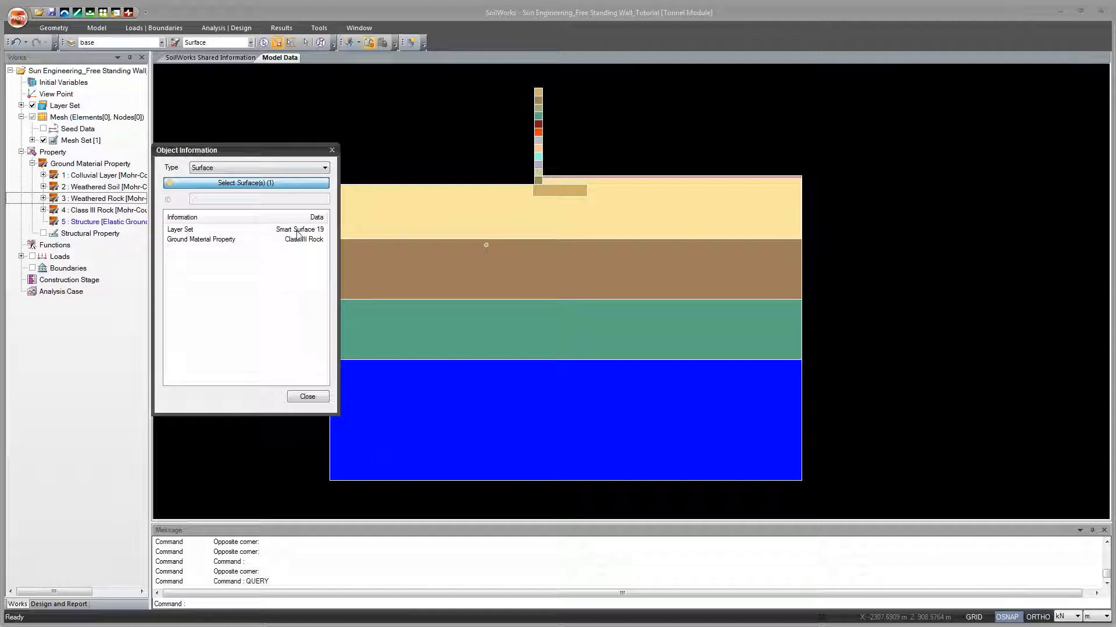
{"action": "left_click", "coordinate": [308, 397]}
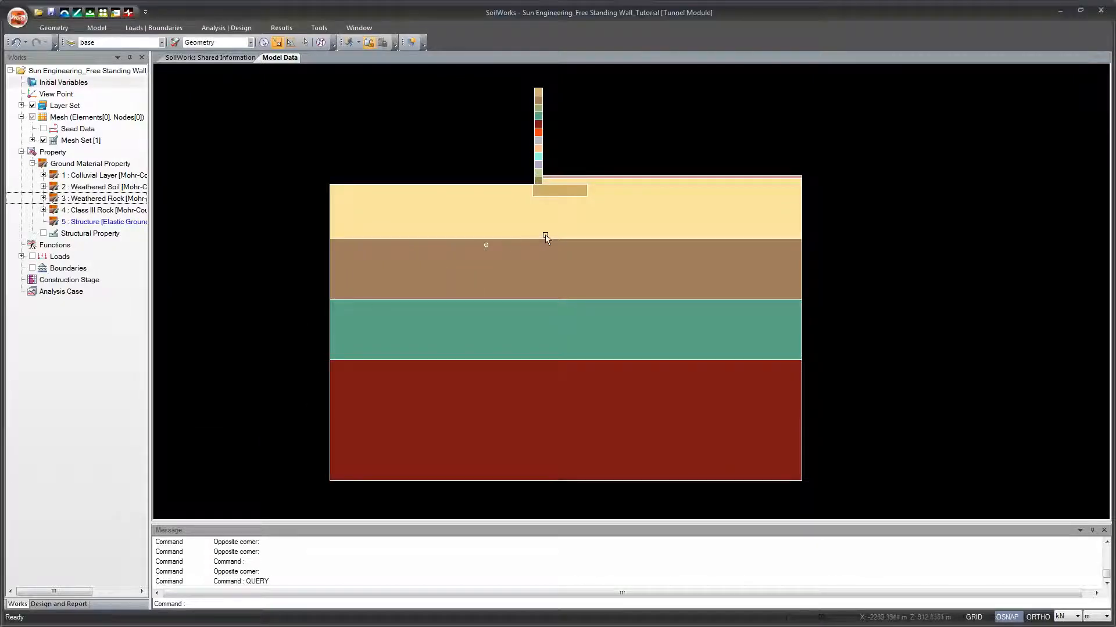
Step: Assign the Structure material to the footing block, all the stacked wall segments and the thin pink strip along the raised ground surface
{"action": "scroll", "coordinate": [549, 267], "scroll_direction": "up", "scroll_amount": 5}
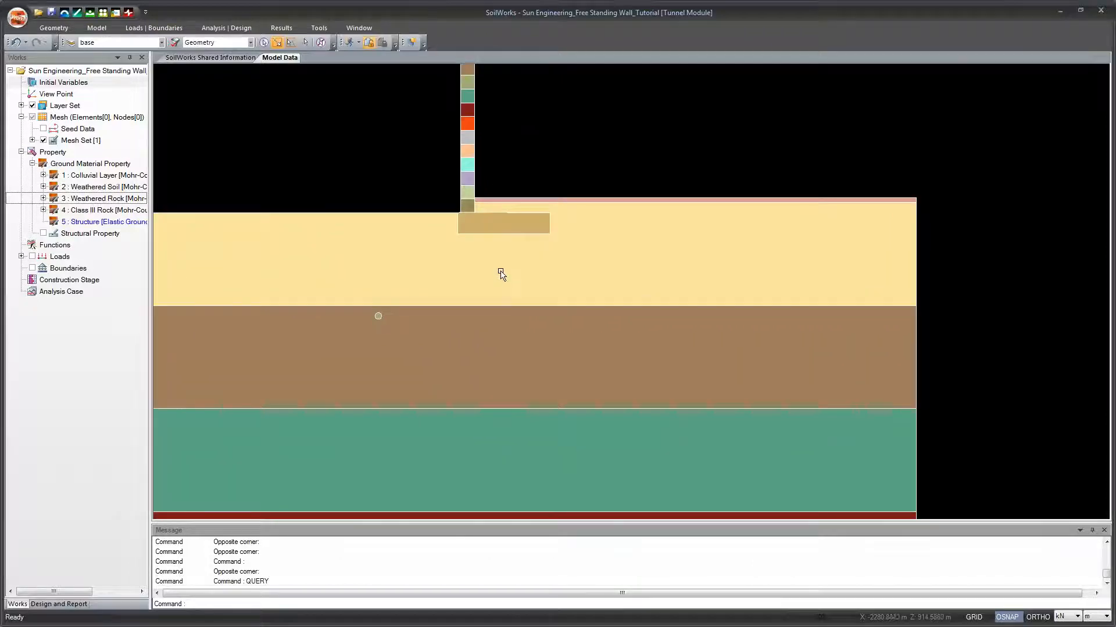
{"action": "left_click_drag", "start_coordinate": [501, 272], "coordinate": [453, 374]}
{"action": "scroll", "coordinate": [459, 332], "scroll_direction": "up", "scroll_amount": 1}
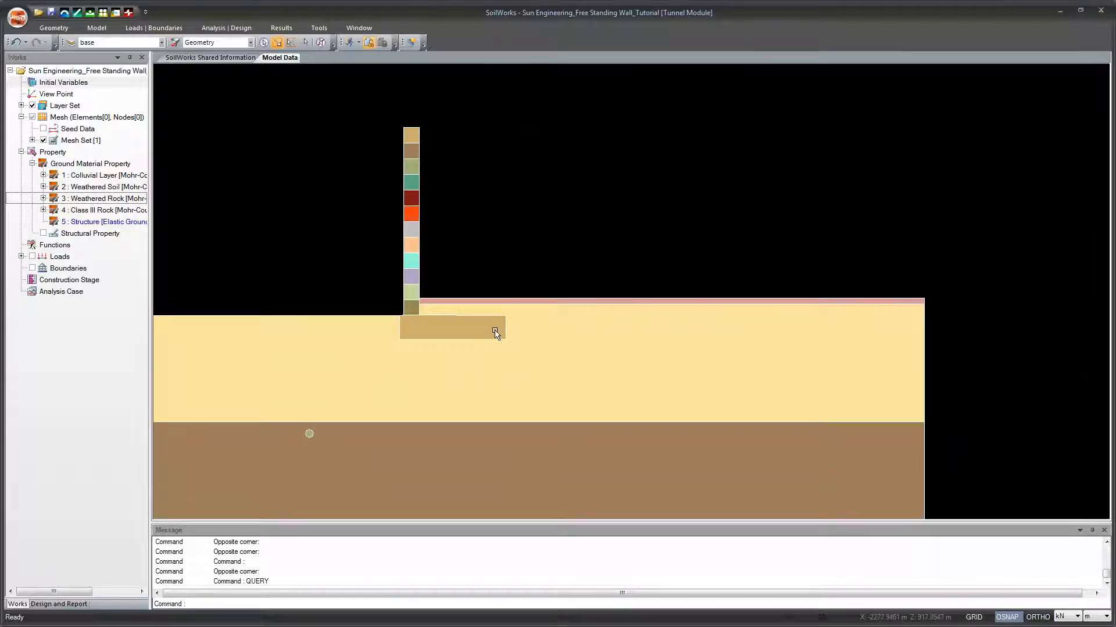
{"action": "left_click", "coordinate": [605, 303]}
{"action": "left_click", "coordinate": [87, 223]}
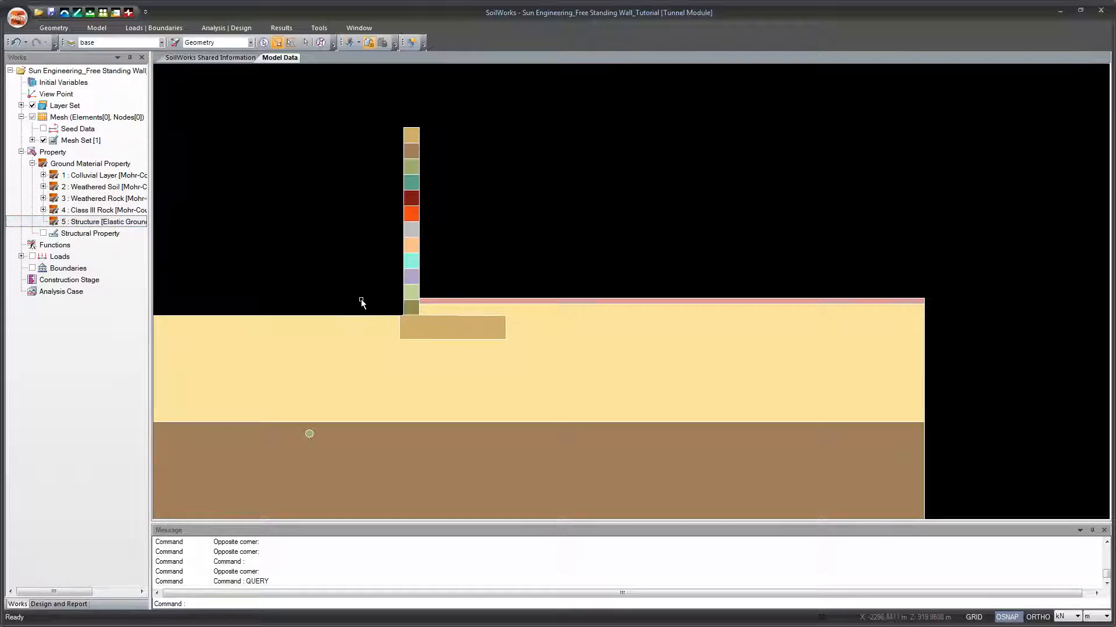
{"action": "left_click_drag", "start_coordinate": [481, 327], "coordinate": [445, 332]}
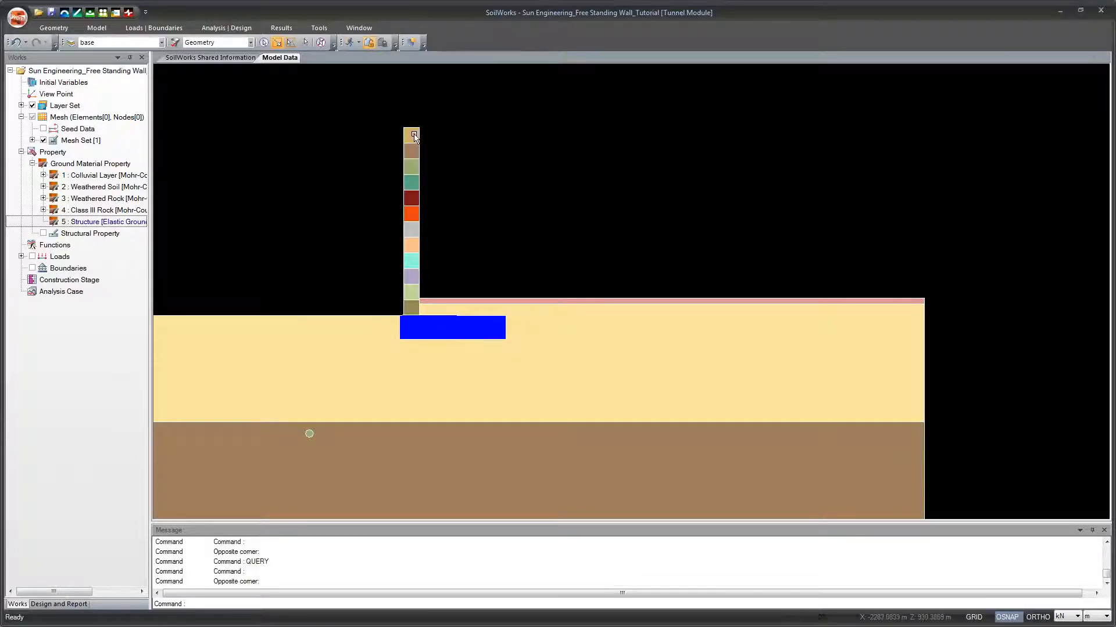
{"action": "left_click_drag", "start_coordinate": [414, 136], "coordinate": [413, 310]}
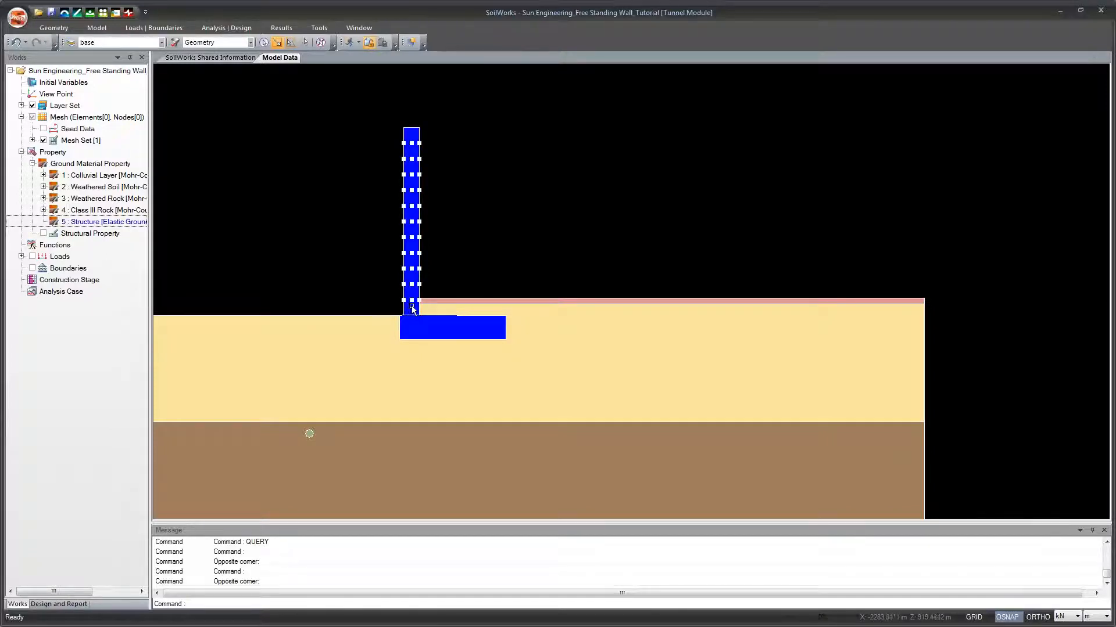
{"action": "scroll", "coordinate": [469, 312], "scroll_direction": "up", "scroll_amount": 5}
{"action": "left_click", "coordinate": [497, 267]}
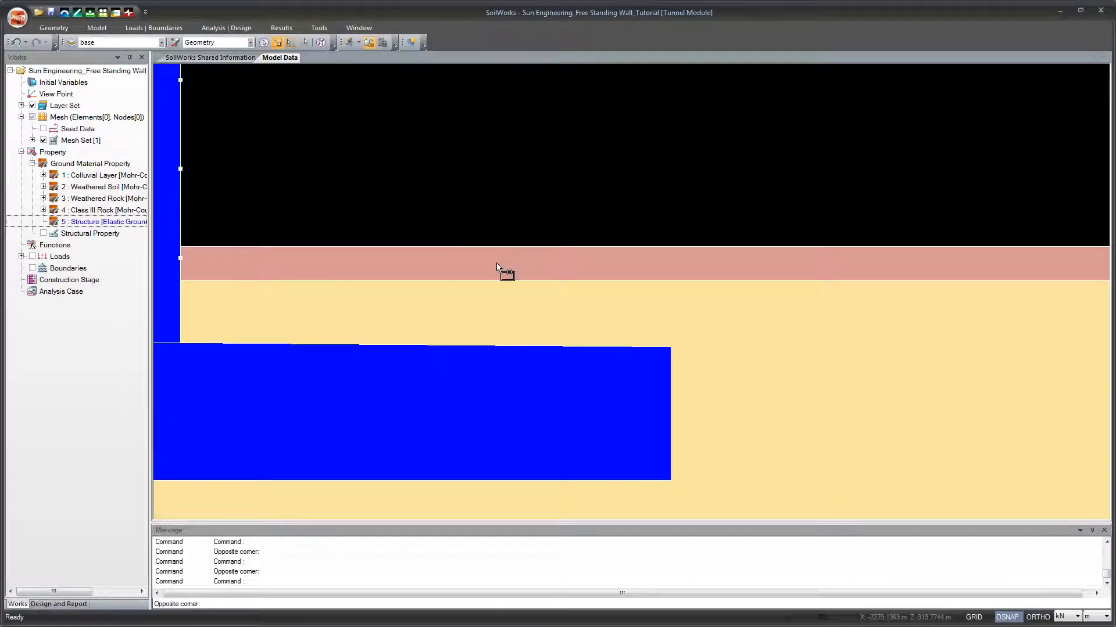
{"action": "left_click", "coordinate": [497, 264]}
{"action": "scroll", "coordinate": [496, 262], "scroll_direction": "down", "scroll_amount": 6}
{"action": "left_click_drag", "start_coordinate": [487, 206], "coordinate": [483, 259]}
{"action": "scroll", "coordinate": [482, 260], "scroll_direction": "down", "scroll_amount": 4}
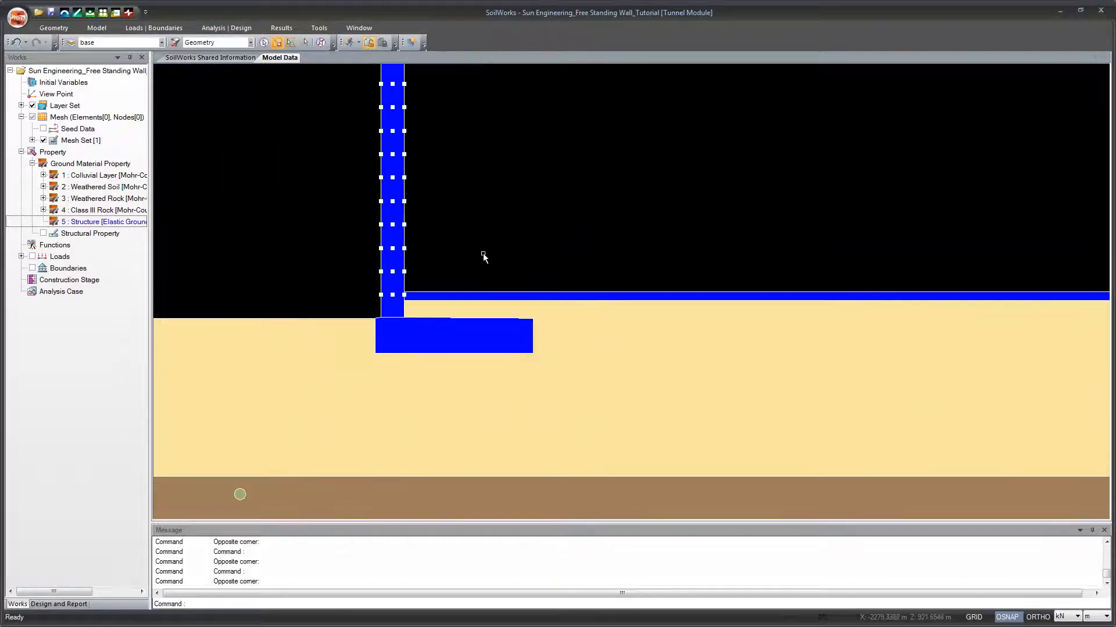
{"action": "scroll", "coordinate": [484, 256], "scroll_direction": "down", "scroll_amount": 2}
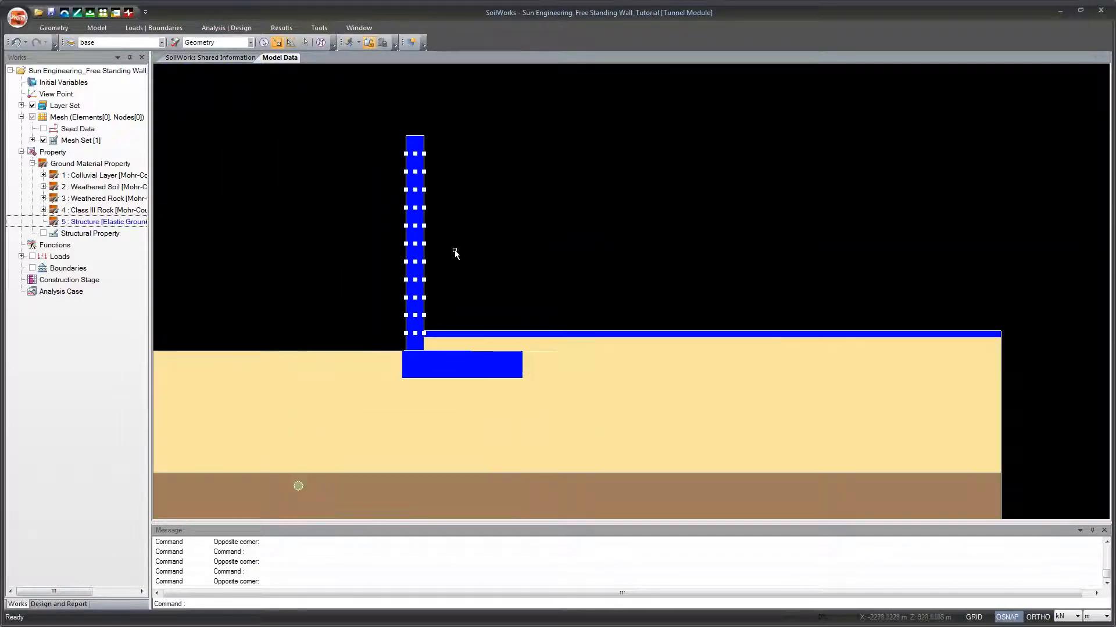
{"action": "left_click_drag", "start_coordinate": [109, 221], "coordinate": [311, 232]}
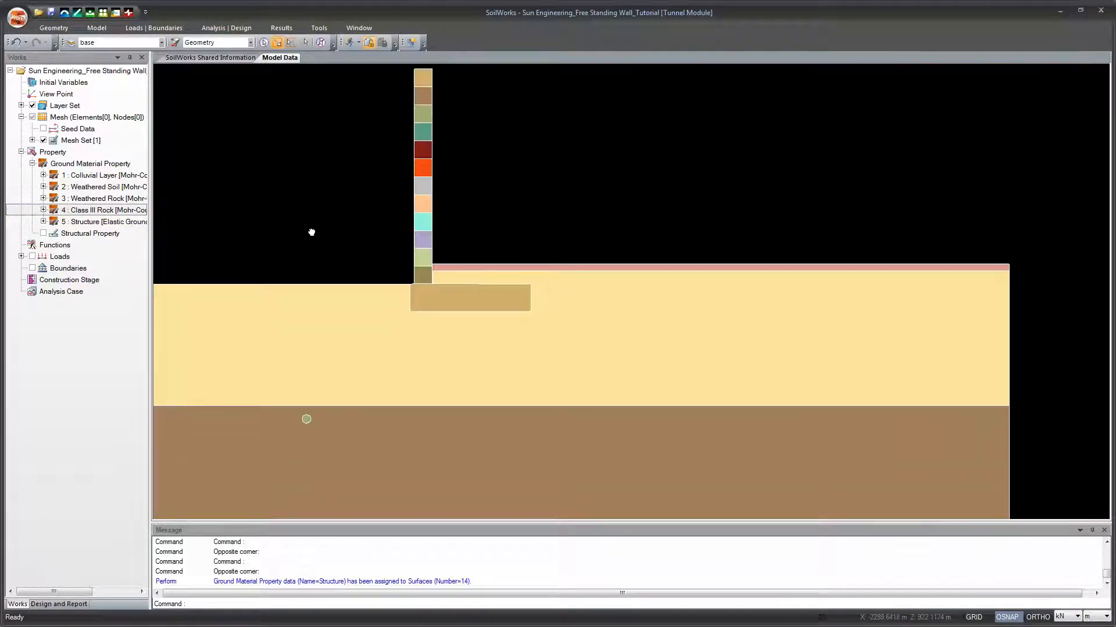
Step: Examine the small round pipe surface near the top of the brown Weathered Soil layer
{"action": "scroll", "coordinate": [312, 234], "scroll_direction": "down", "scroll_amount": 2}
{"action": "left_click_drag", "start_coordinate": [313, 308], "coordinate": [433, 287]}
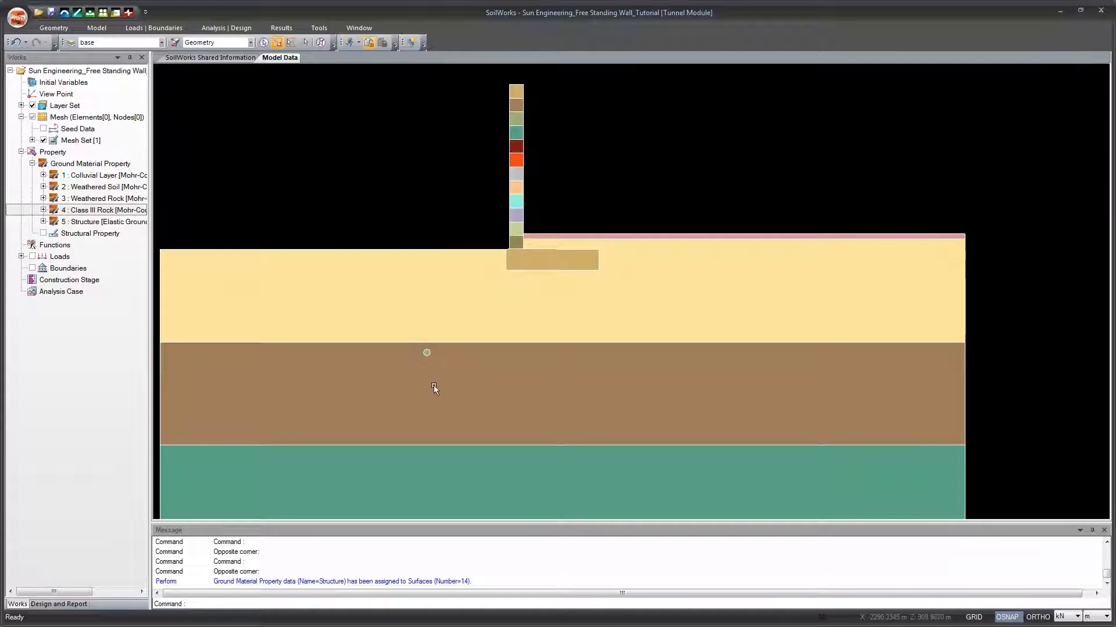
{"action": "scroll", "coordinate": [482, 340], "scroll_direction": "up", "scroll_amount": 3}
{"action": "scroll", "coordinate": [479, 340], "scroll_direction": "up", "scroll_amount": 1}
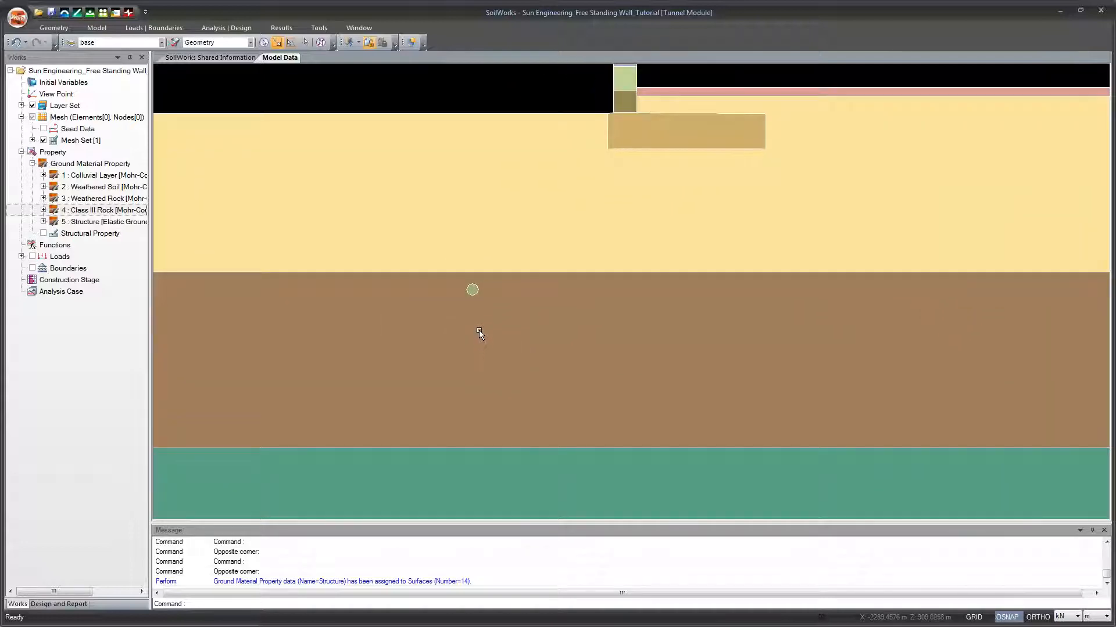
{"action": "scroll", "coordinate": [479, 330], "scroll_direction": "up", "scroll_amount": 2}
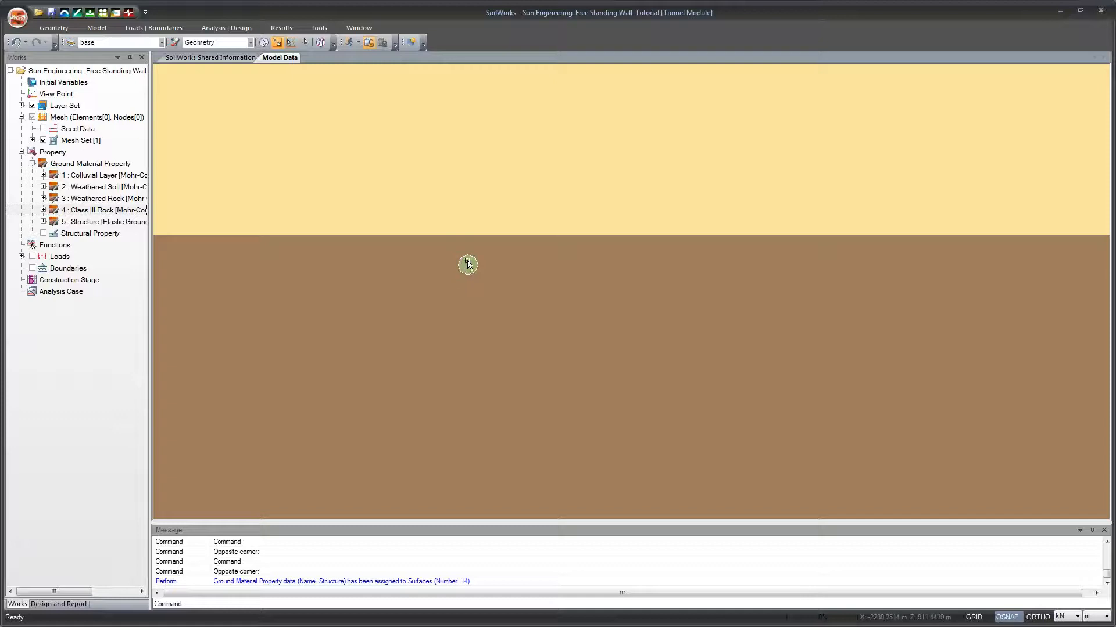
{"action": "scroll", "coordinate": [468, 268], "scroll_direction": "down", "scroll_amount": 3}
{"action": "scroll", "coordinate": [511, 291], "scroll_direction": "down", "scroll_amount": 4}
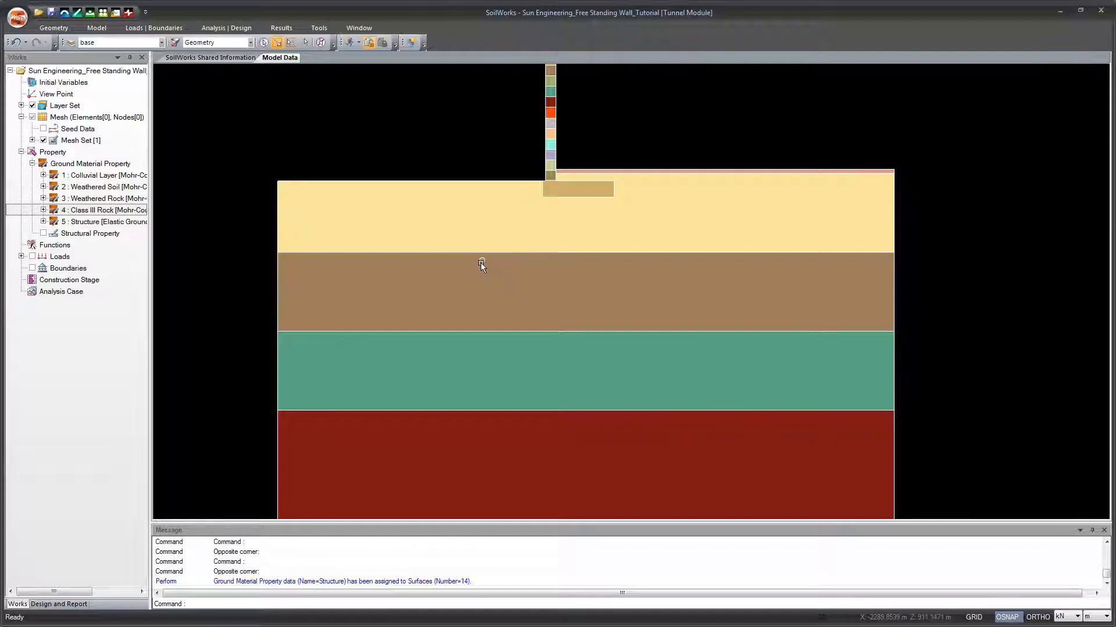
{"action": "scroll", "coordinate": [480, 266], "scroll_direction": "up", "scroll_amount": 4}
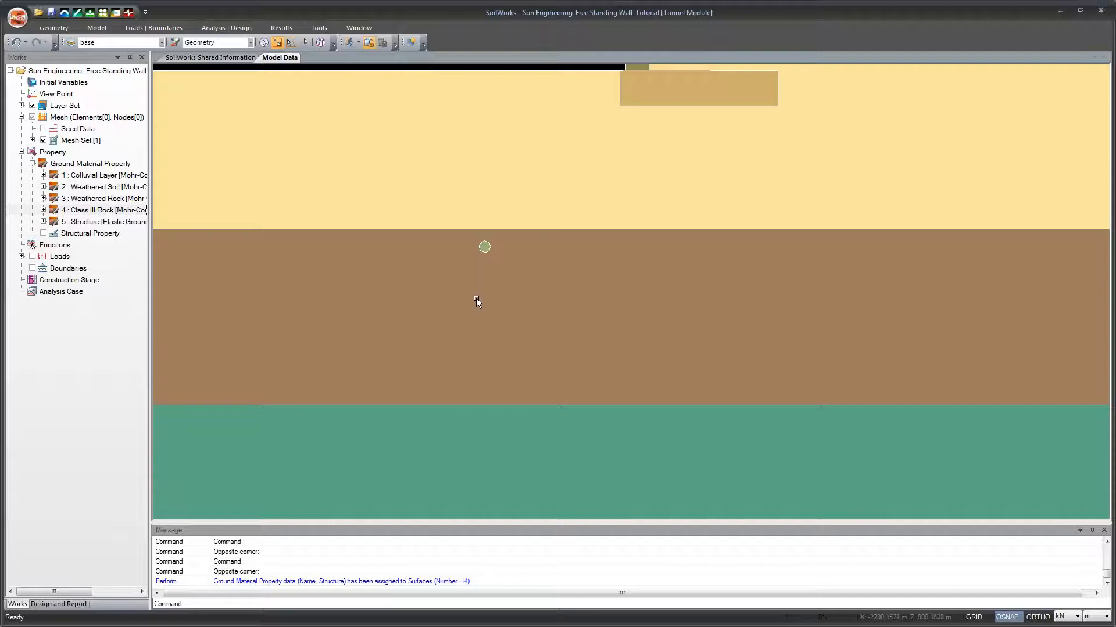
{"action": "scroll", "coordinate": [476, 298], "scroll_direction": "down", "scroll_amount": 4}
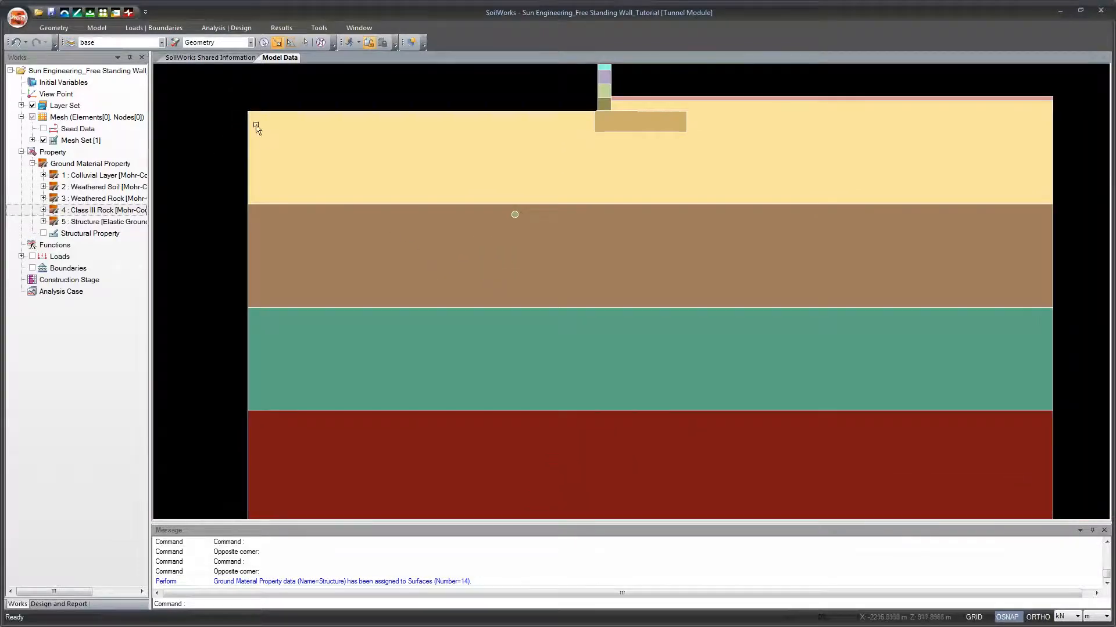
Step: Start a beam structural property named Pipe with a Rectangle section shape
{"action": "left_click", "coordinate": [46, 27]}
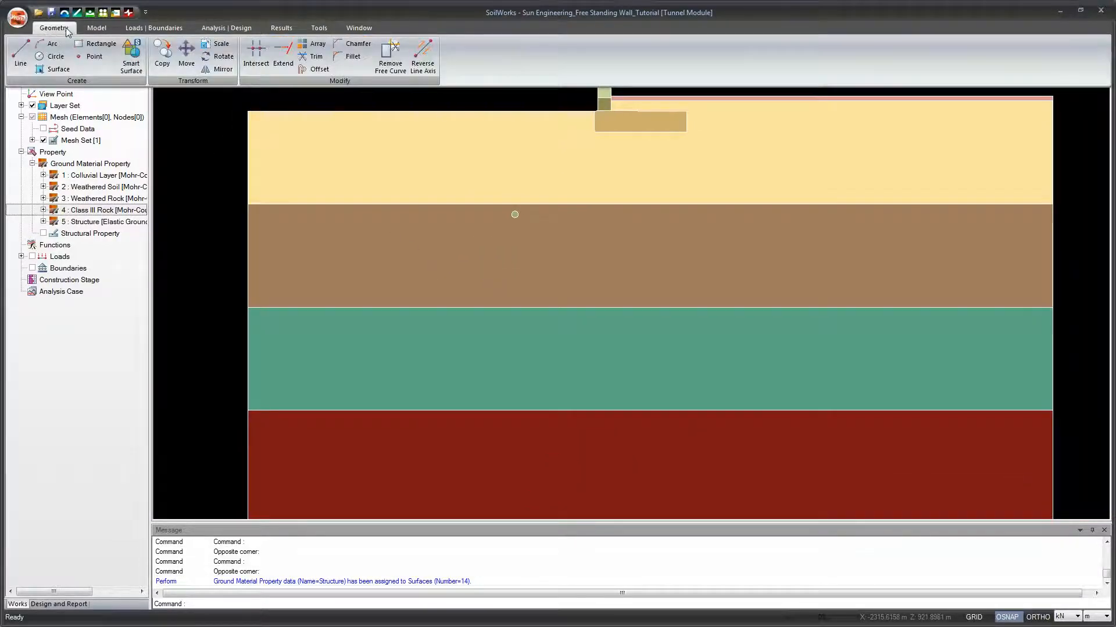
{"action": "left_click", "coordinate": [93, 28]}
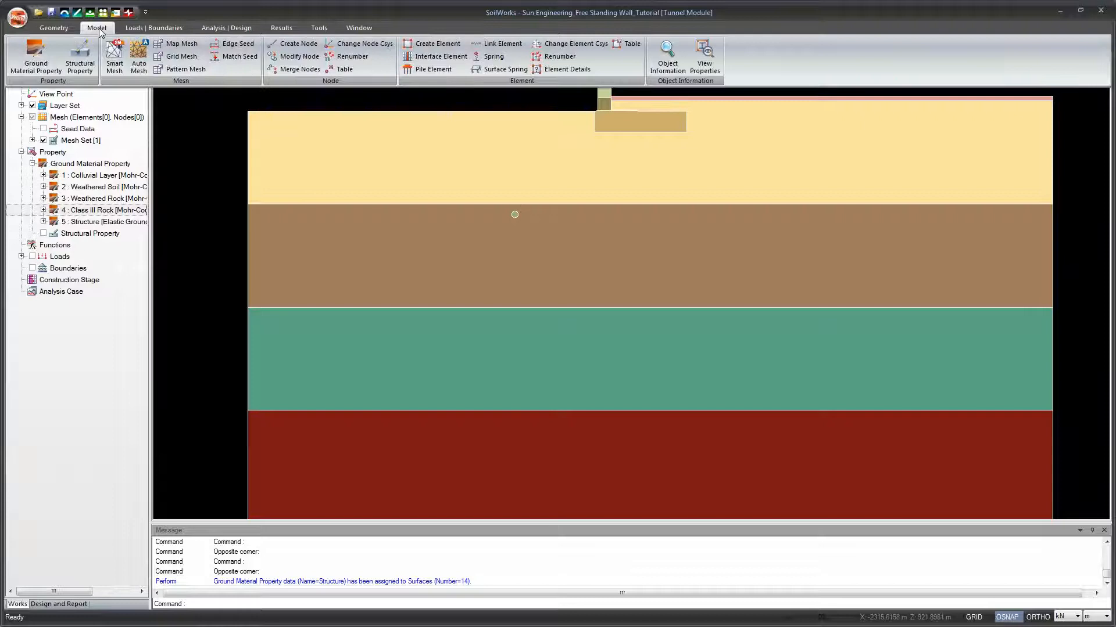
{"action": "left_click", "coordinate": [81, 57]}
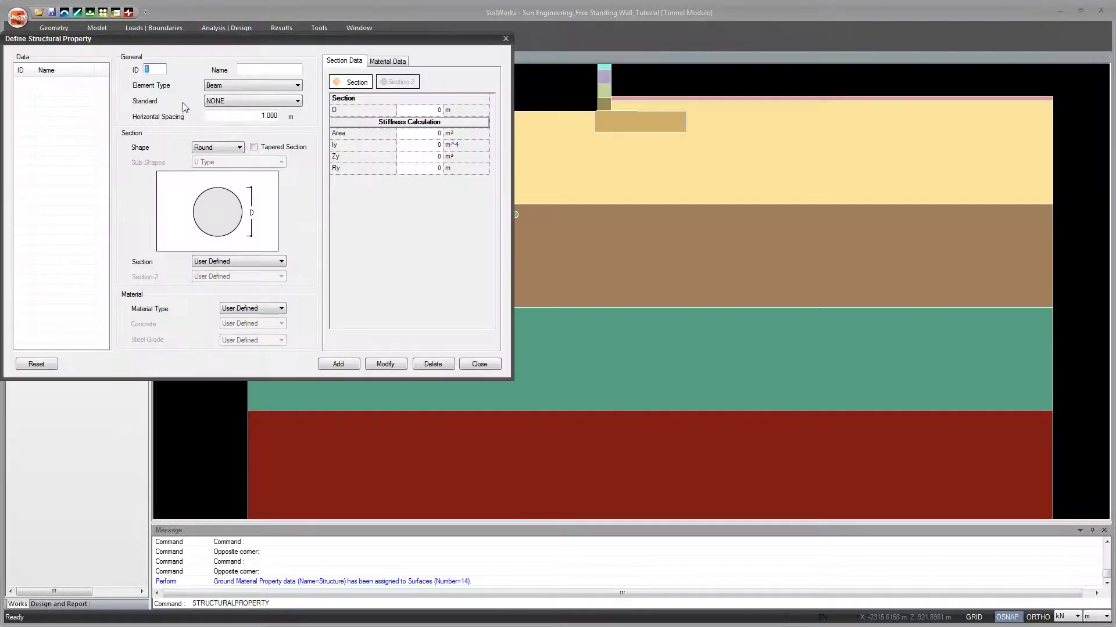
{"action": "left_click_drag", "start_coordinate": [201, 41], "coordinate": [389, 109]}
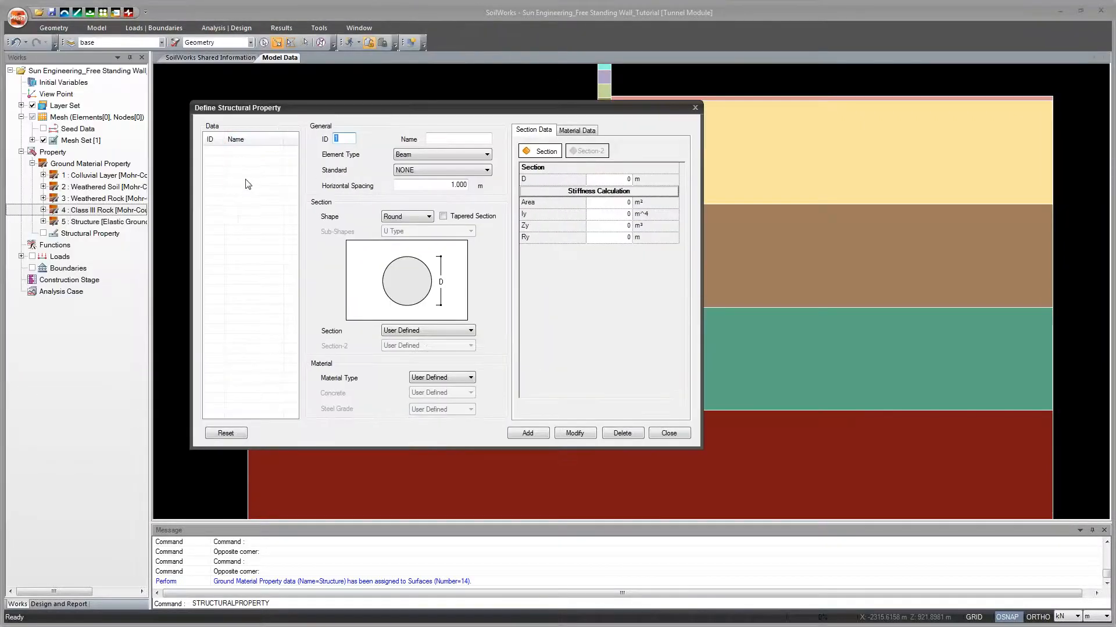
{"action": "left_click", "coordinate": [435, 140]}
{"action": "left_click", "coordinate": [428, 217]}
{"action": "left_click", "coordinate": [426, 235]}
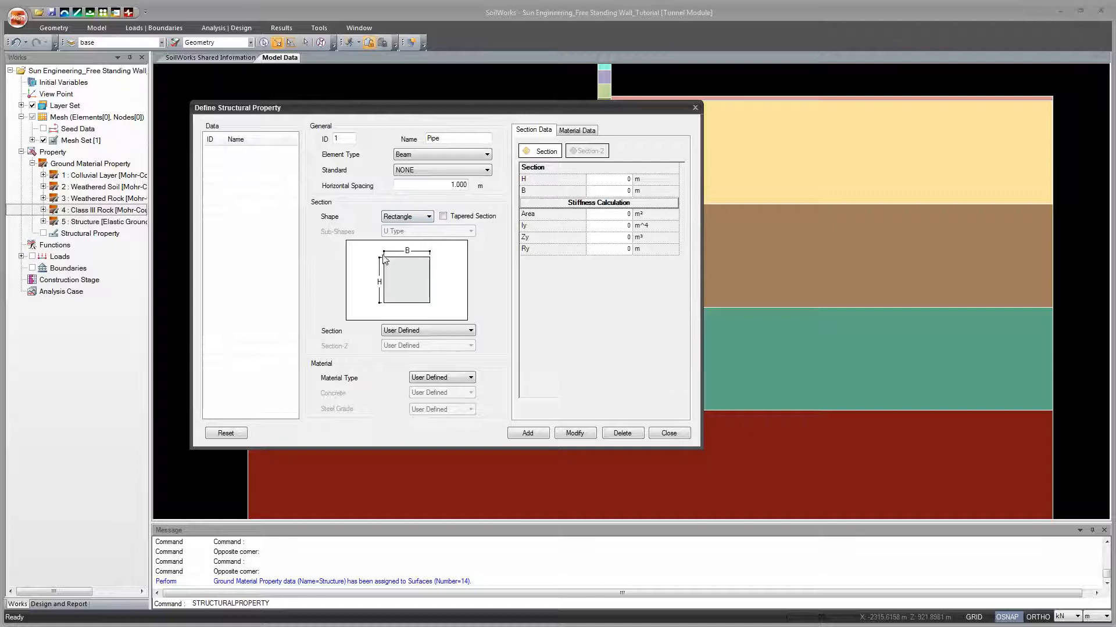
Step: Set the Pipe section's height H to 0.075 m and width B to 0.1 m, review its material data, and add the property
{"action": "left_click", "coordinate": [623, 181]}
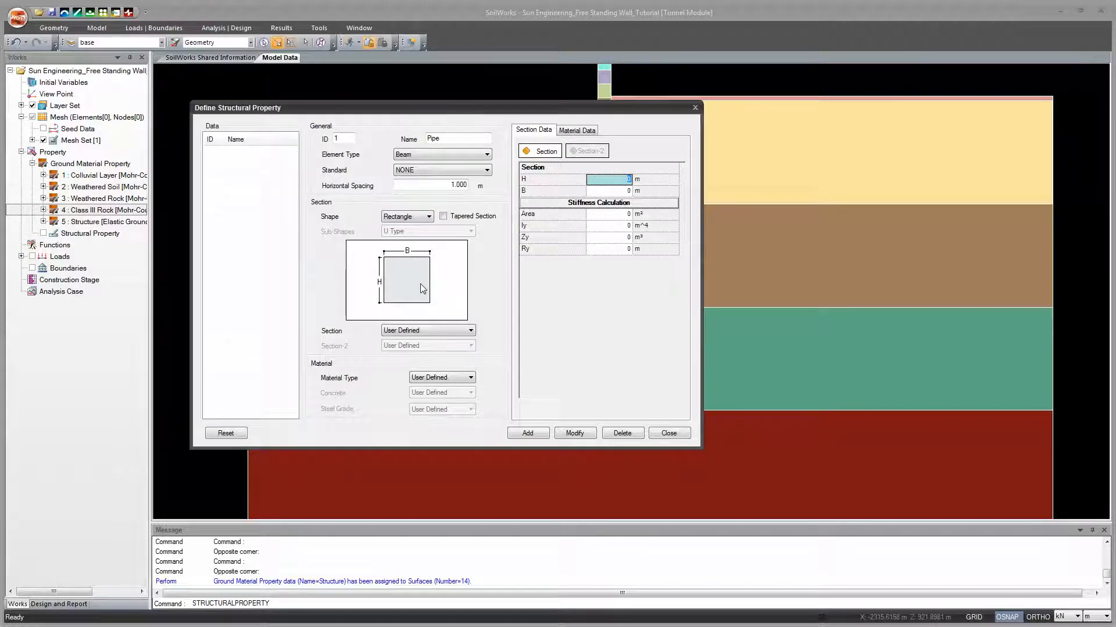
{"action": "type", "text": ".07"}
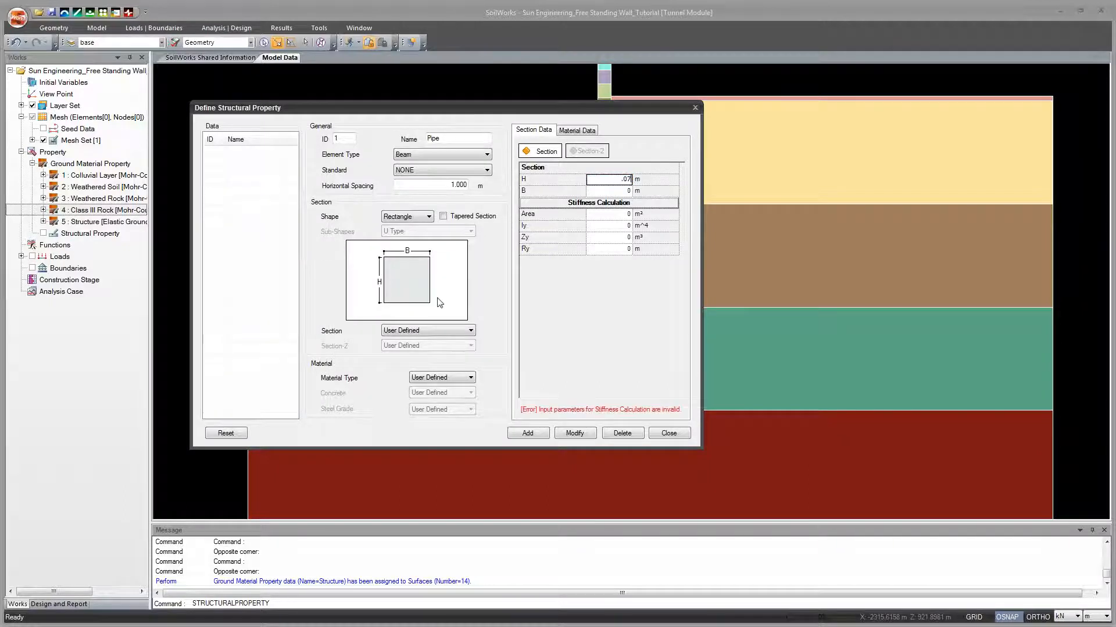
{"action": "type", "text": "5"}
{"action": "left_click", "coordinate": [627, 191]}
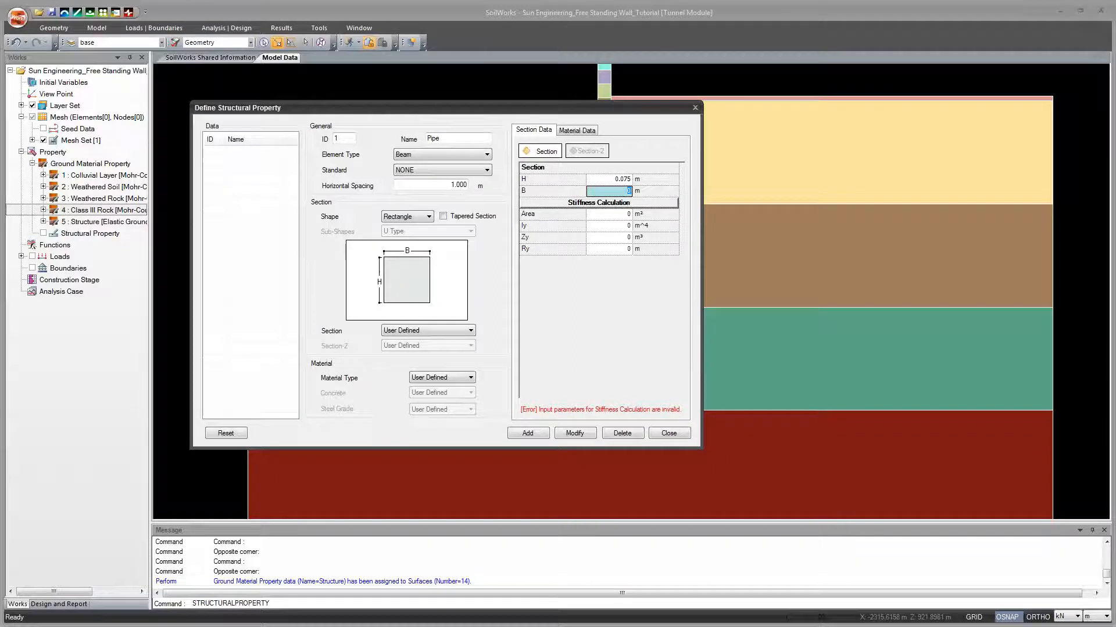
{"action": "type", "text": ".1"}
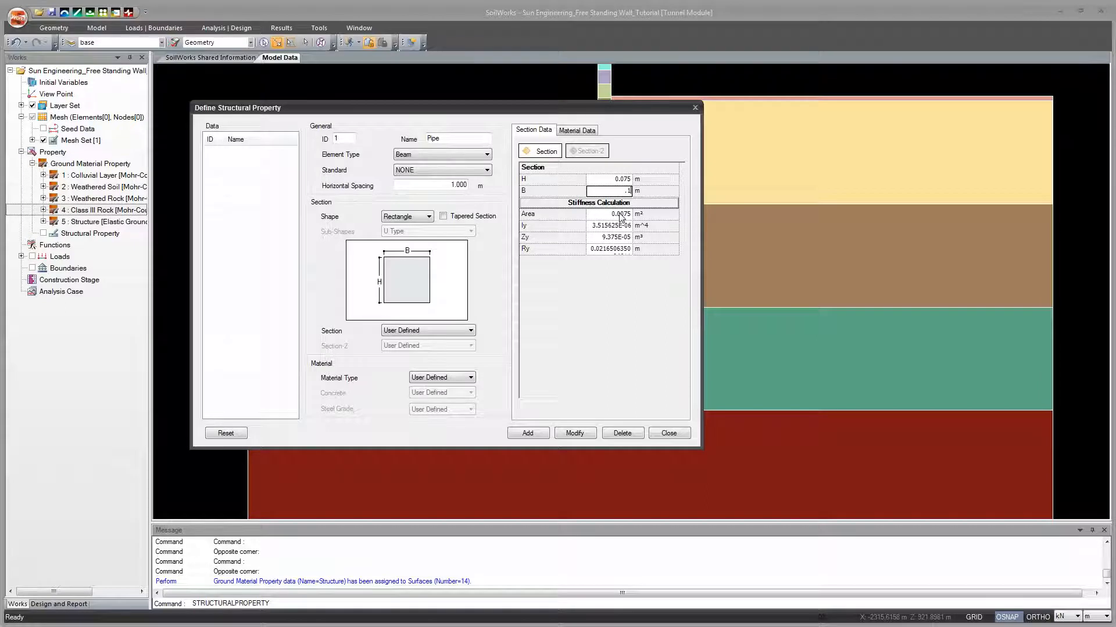
{"action": "left_click", "coordinate": [581, 131]}
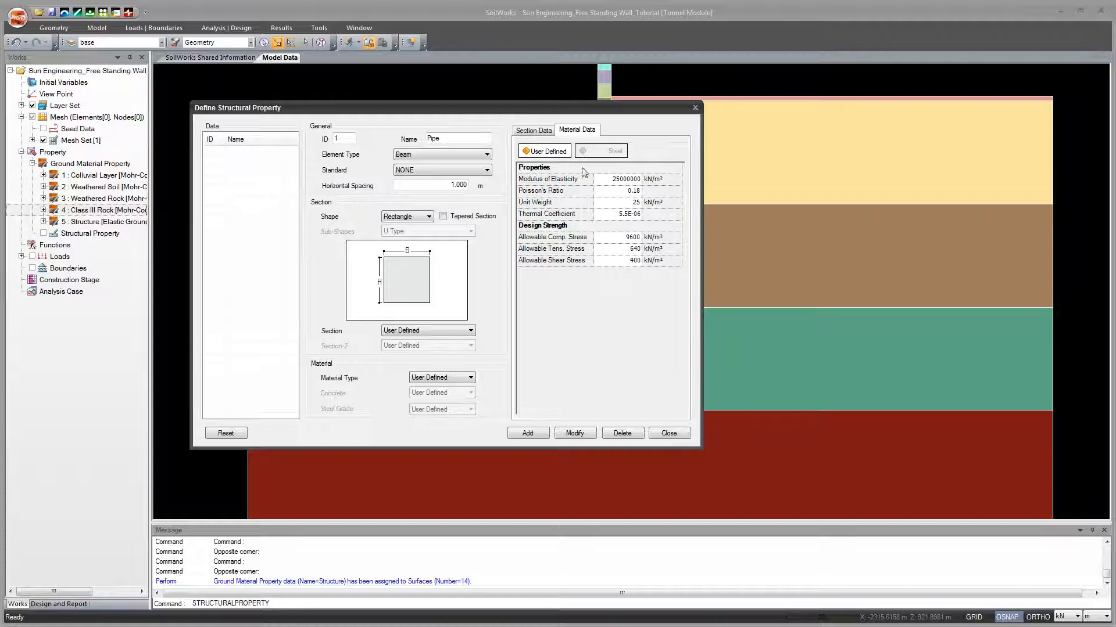
{"action": "left_click", "coordinate": [537, 133]}
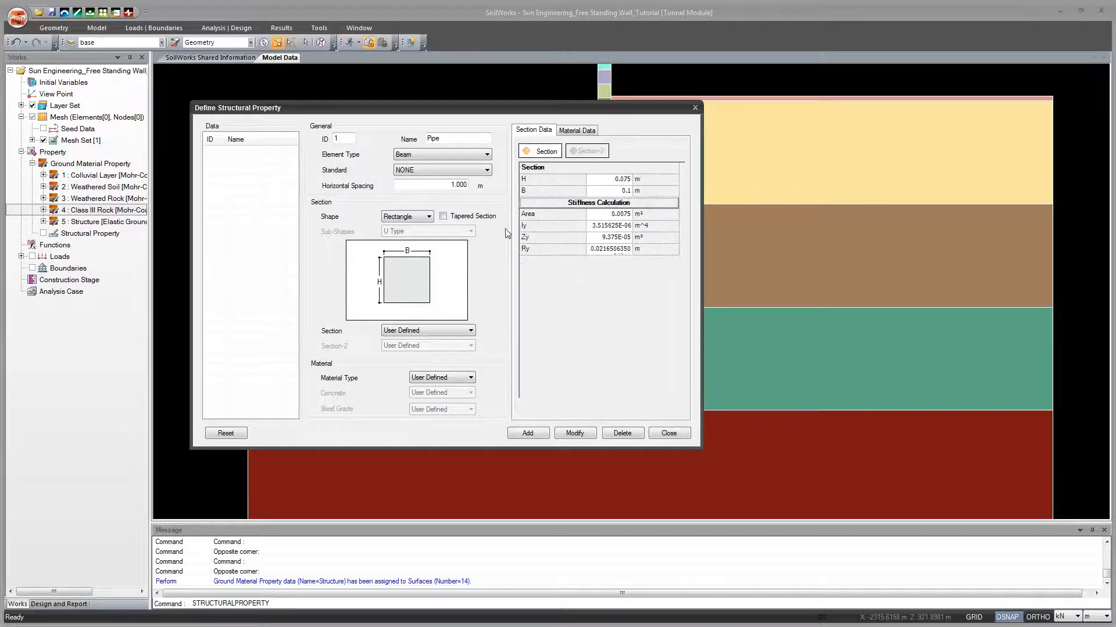
{"action": "left_click", "coordinate": [529, 434]}
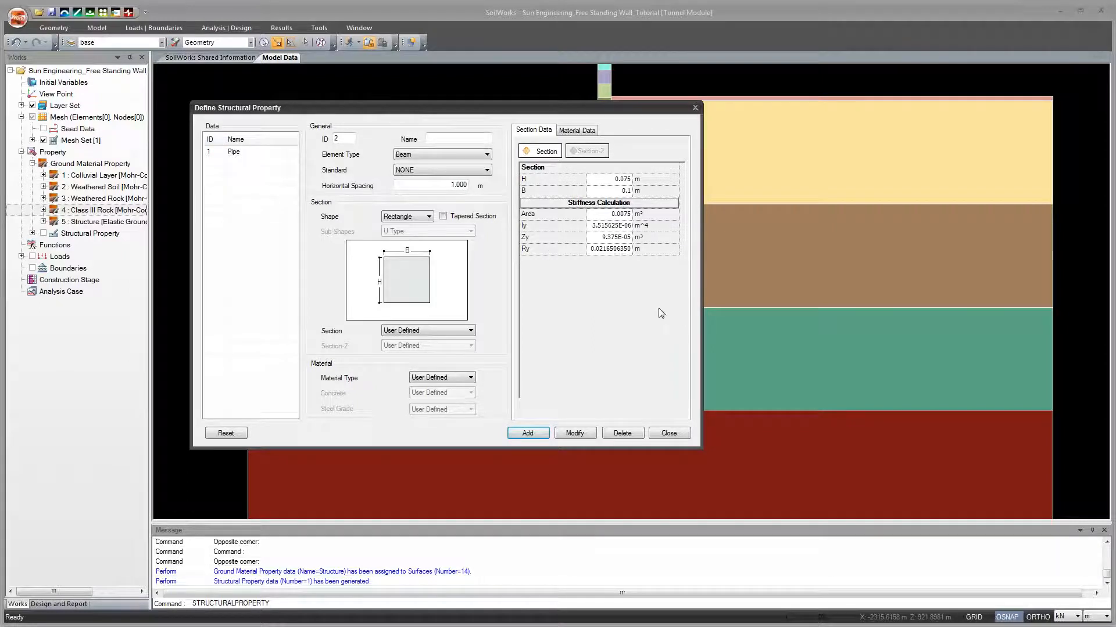
{"action": "left_click", "coordinate": [661, 437]}
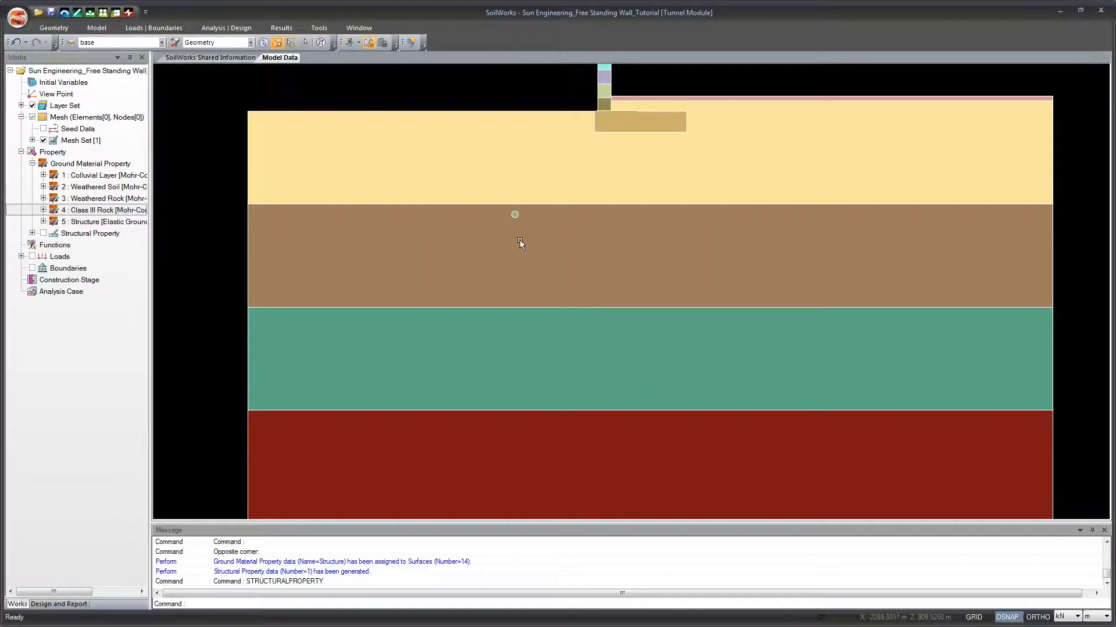
Step: Assign the Pipe beam property to all eight edges of the small octagonal pipe outline in the brown soil layer
{"action": "scroll", "coordinate": [519, 239], "scroll_direction": "up", "scroll_amount": 5}
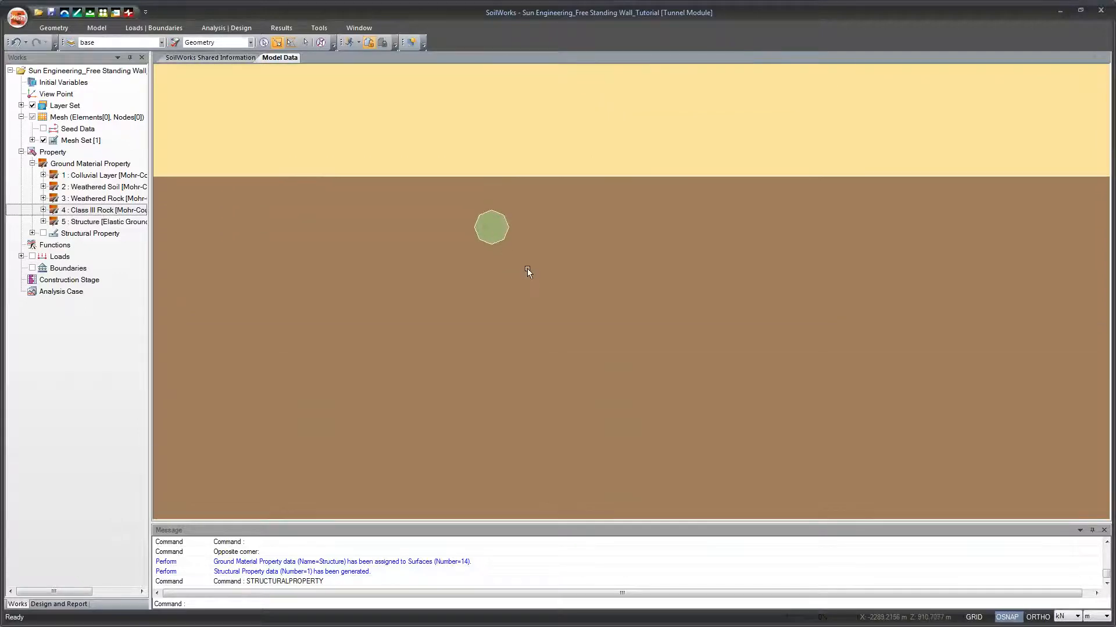
{"action": "scroll", "coordinate": [531, 285], "scroll_direction": "up", "scroll_amount": 3}
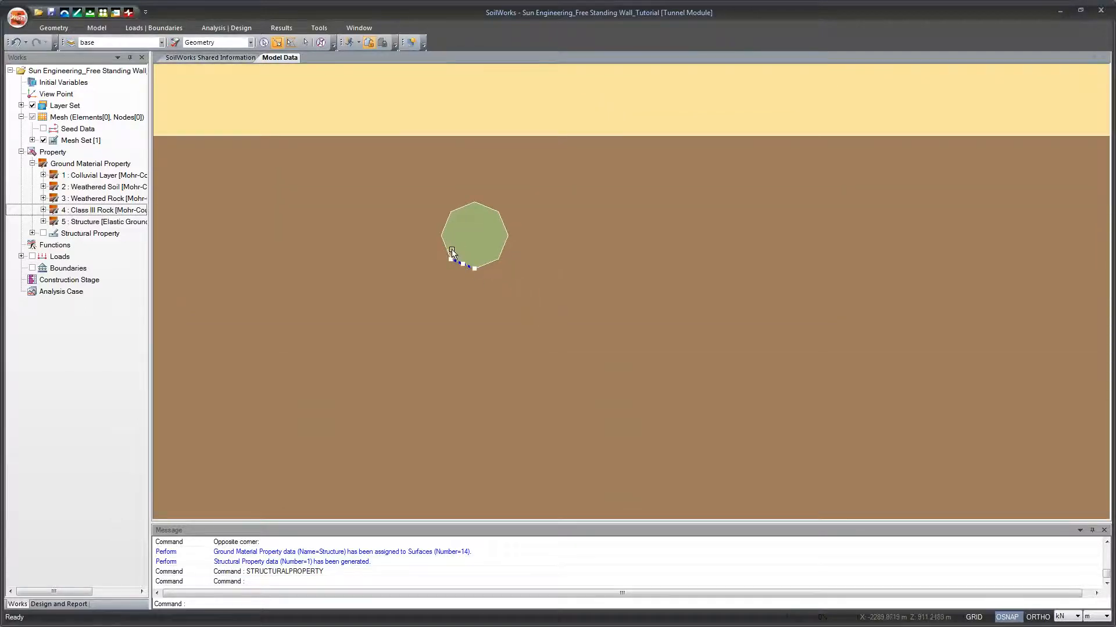
{"action": "left_click", "coordinate": [450, 232]}
{"action": "left_click", "coordinate": [451, 221]}
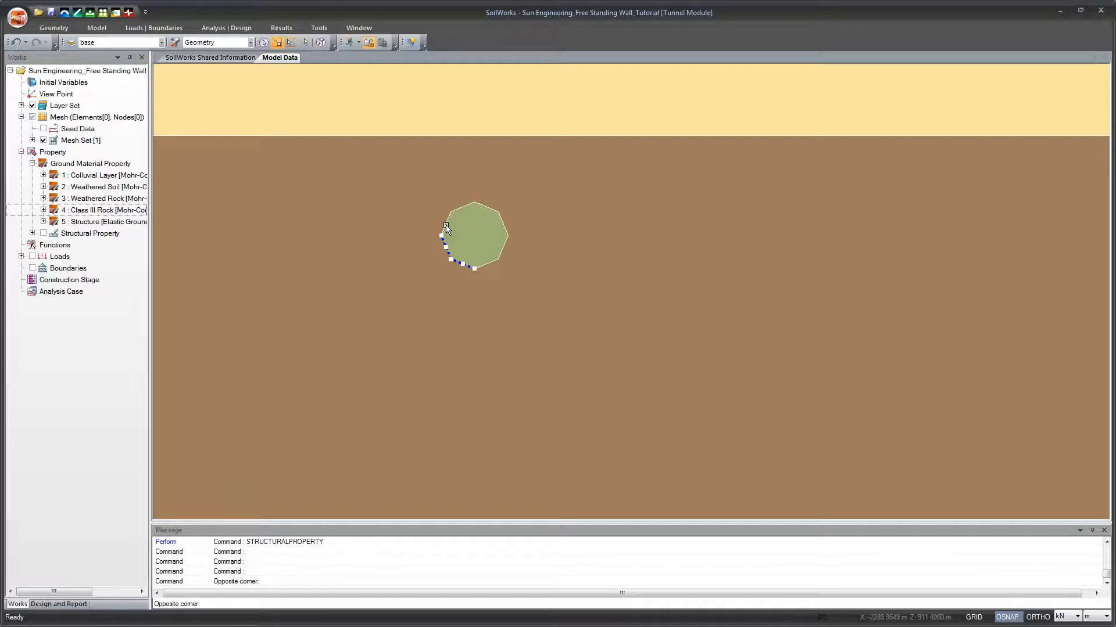
{"action": "left_click", "coordinate": [447, 222]}
{"action": "left_click", "coordinate": [464, 207]}
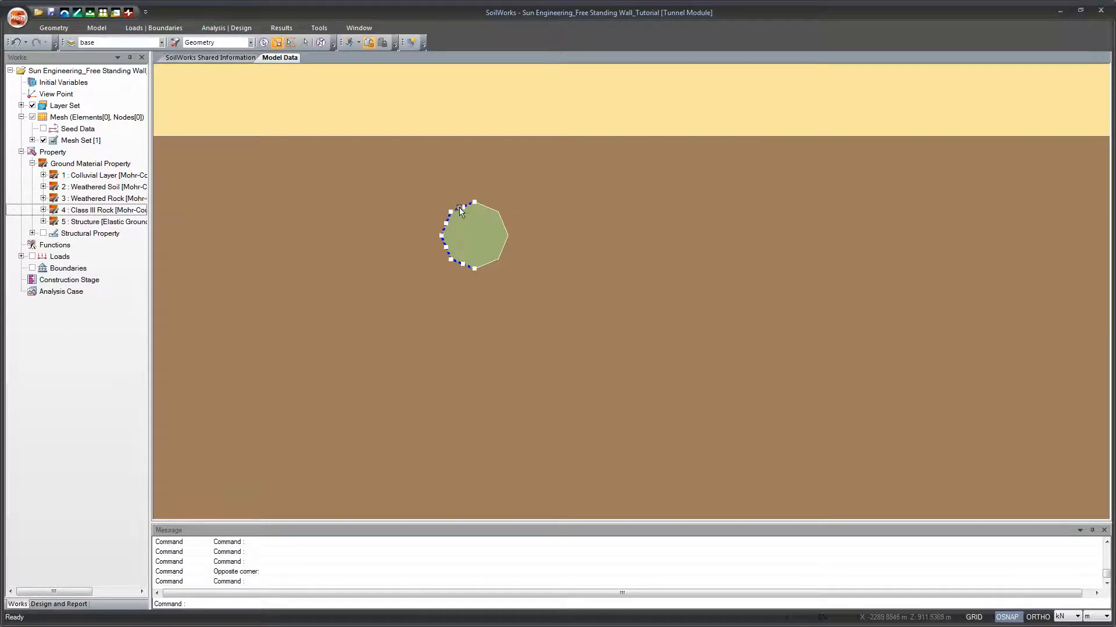
{"action": "left_click", "coordinate": [480, 210]}
{"action": "left_click", "coordinate": [503, 226]}
{"action": "left_click", "coordinate": [503, 247]}
{"action": "left_click", "coordinate": [504, 247]}
{"action": "left_click", "coordinate": [487, 264]}
{"action": "left_click", "coordinate": [32, 233]}
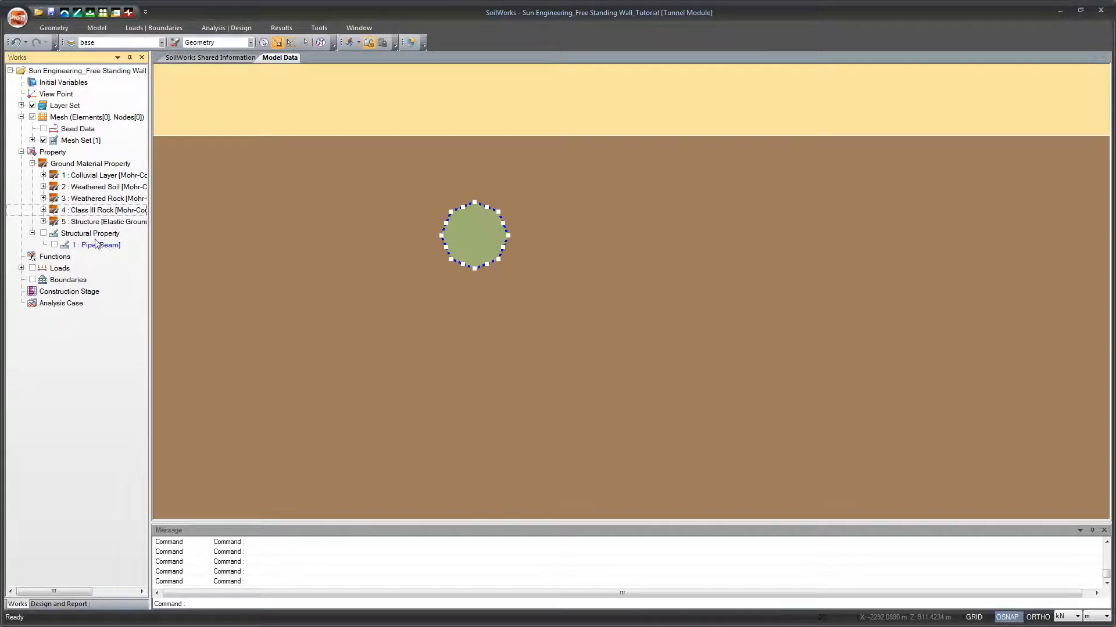
{"action": "left_click_drag", "start_coordinate": [93, 247], "coordinate": [383, 258]}
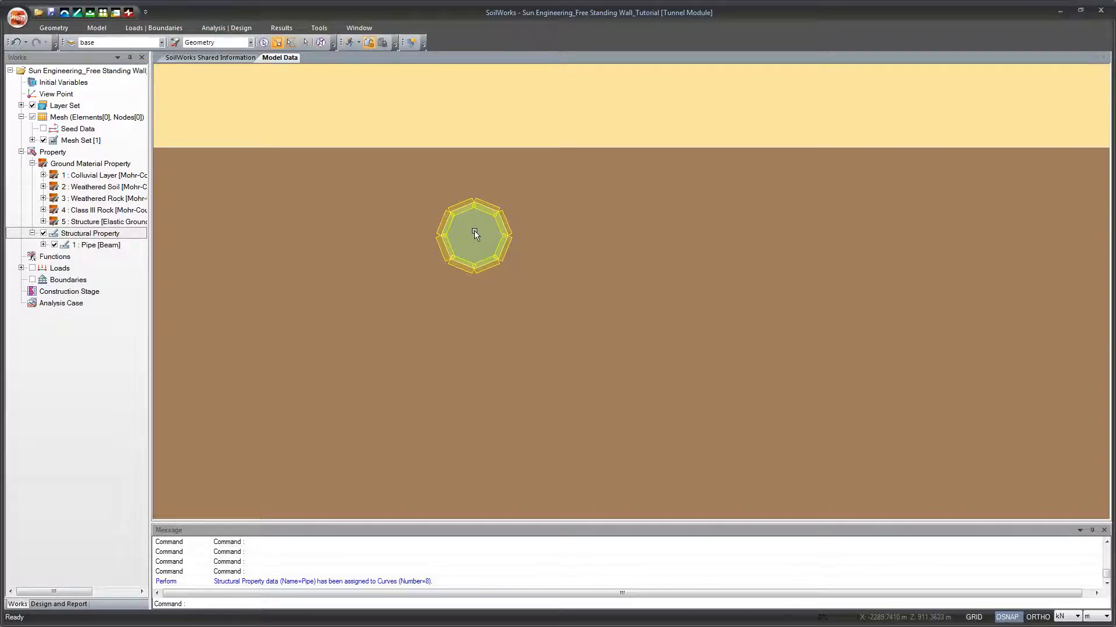
Step: Generate a Smart Mesh of the whole model with Very Fine Mesh refinement and triangular elements, registering each mesh set by domains
{"action": "scroll", "coordinate": [474, 233], "scroll_direction": "down", "scroll_amount": 6}
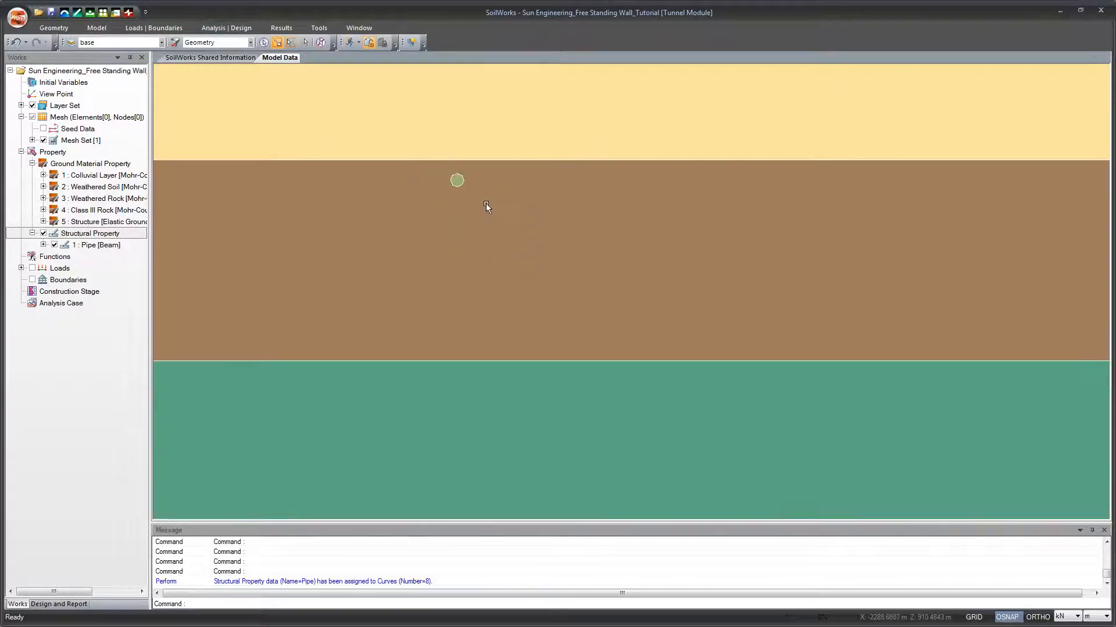
{"action": "scroll", "coordinate": [487, 208], "scroll_direction": "down", "scroll_amount": 3}
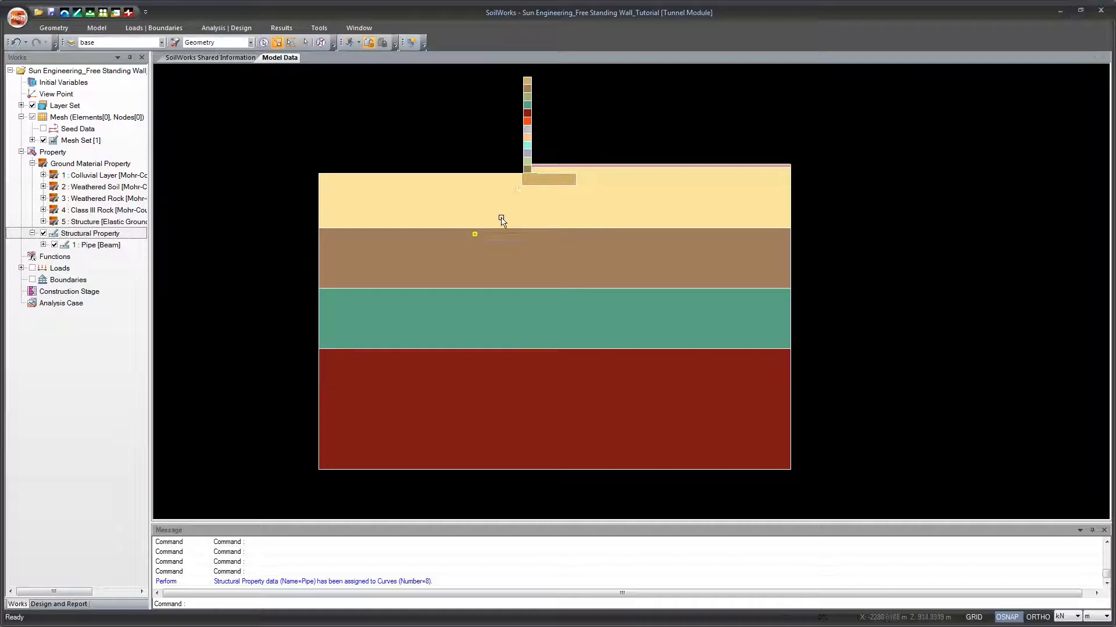
{"action": "left_click", "coordinate": [97, 29]}
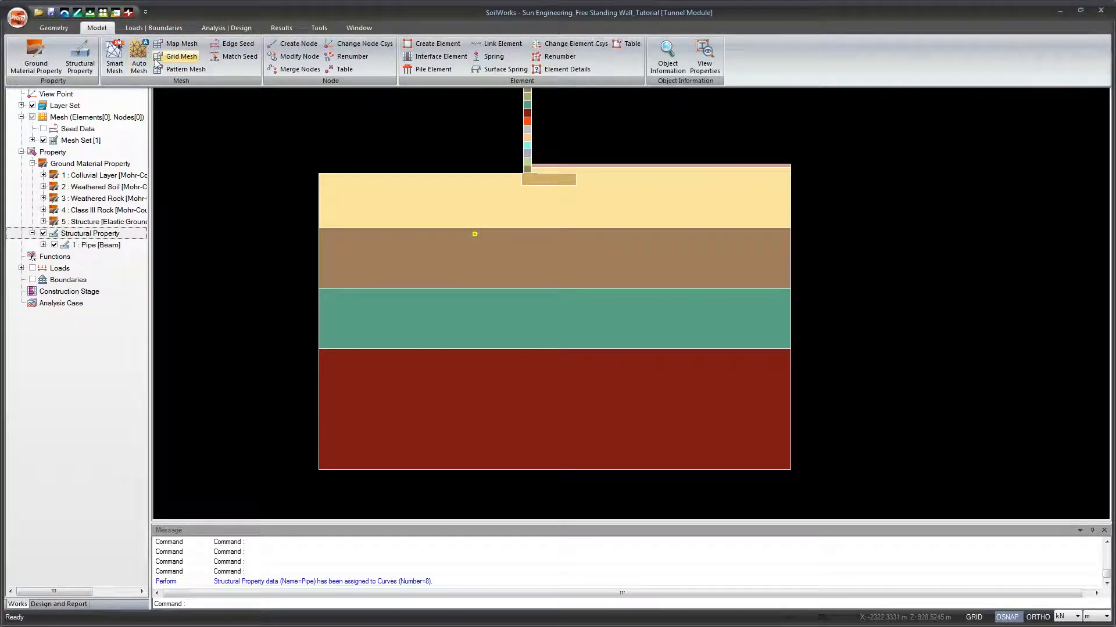
{"action": "left_click", "coordinate": [115, 58]}
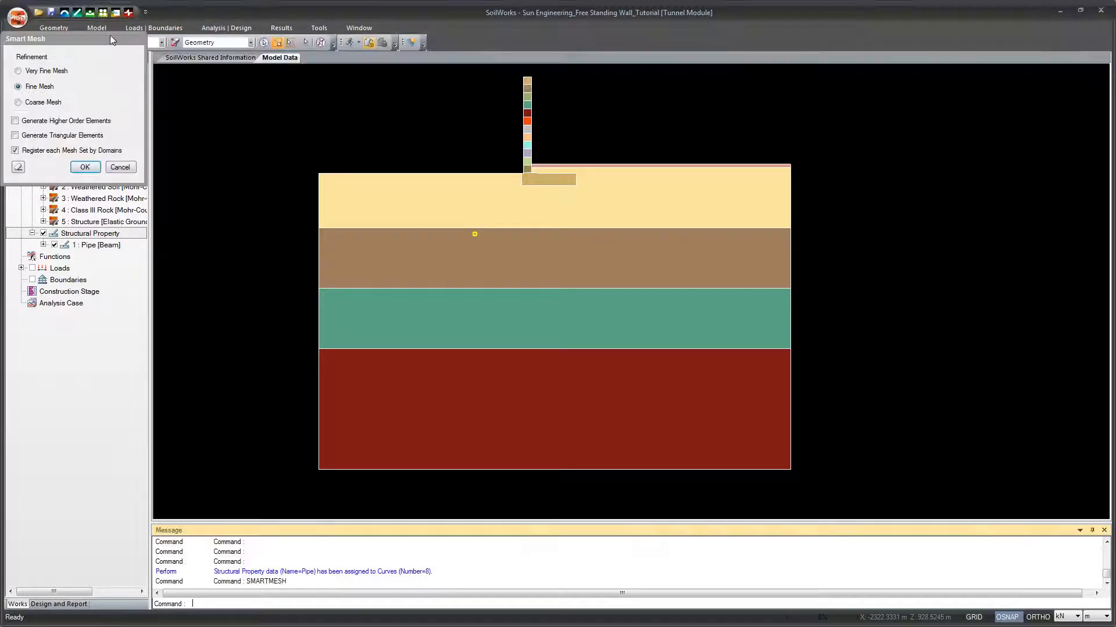
{"action": "left_click_drag", "start_coordinate": [111, 36], "coordinate": [270, 132]}
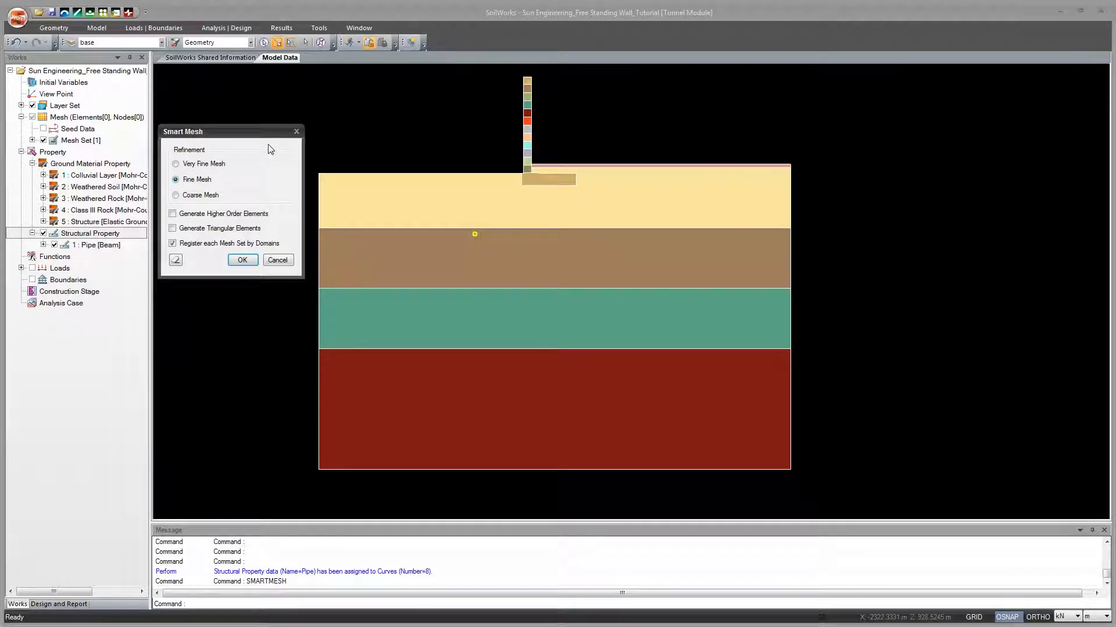
{"action": "left_click_drag", "start_coordinate": [270, 138], "coordinate": [293, 140]}
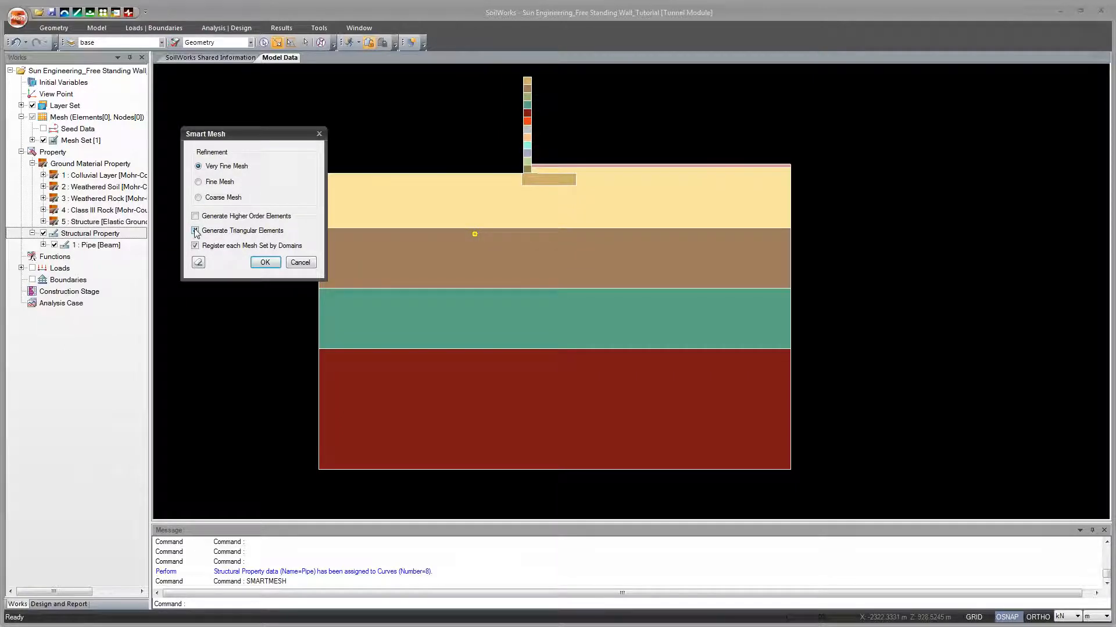
{"action": "left_click", "coordinate": [266, 263]}
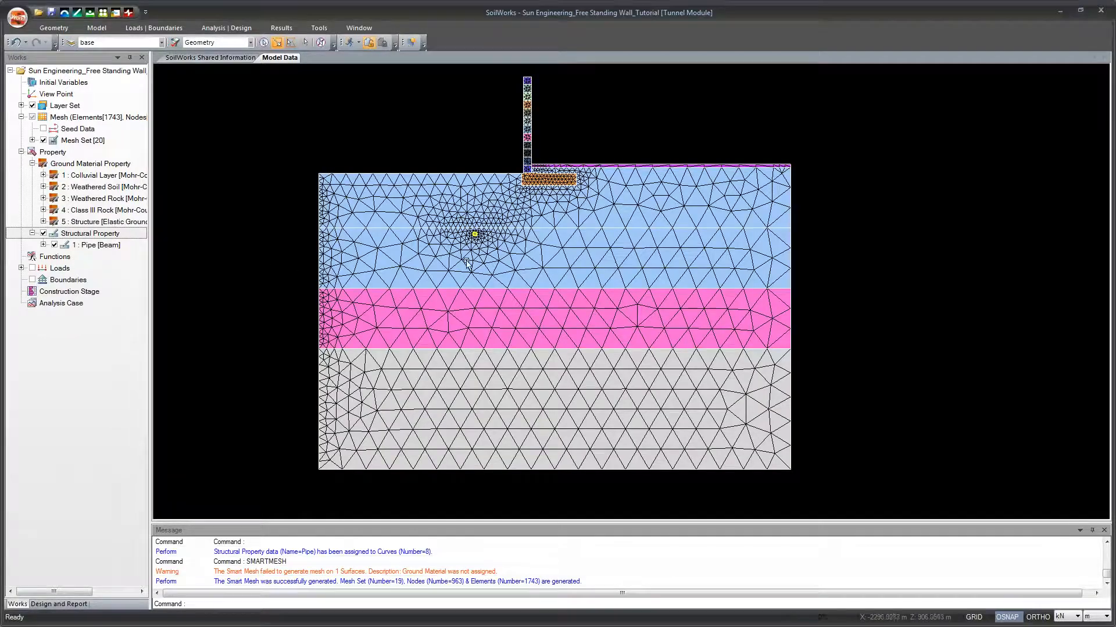
{"action": "left_click_drag", "start_coordinate": [486, 275], "coordinate": [467, 275]}
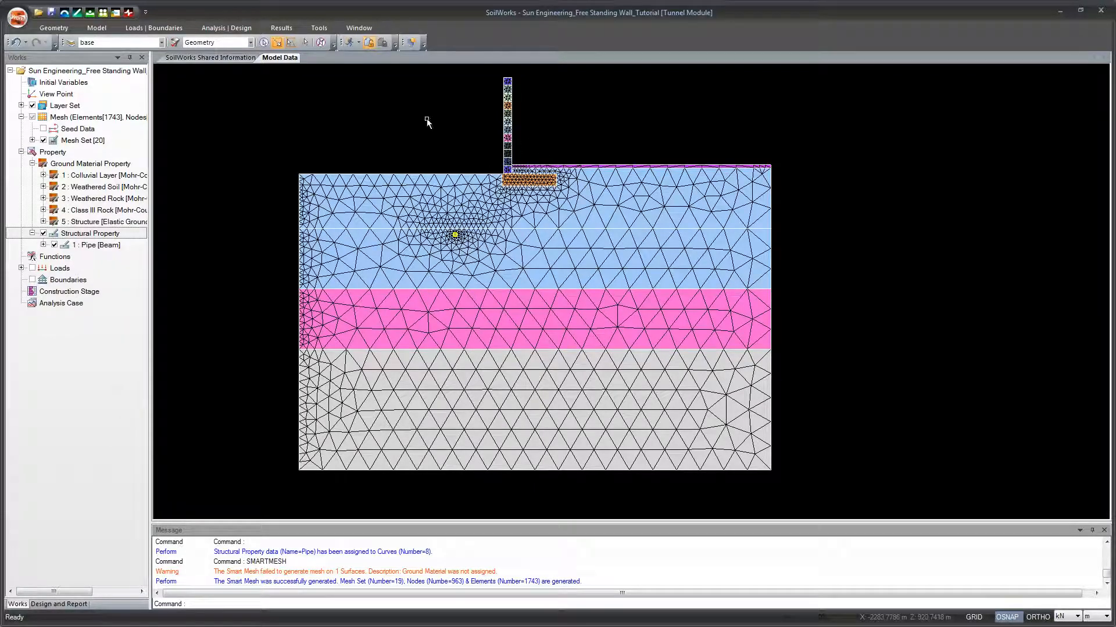
Step: Define smart supports for all mesh sets in the Boundary Set and inspect them along the model's outer edges
{"action": "left_click", "coordinate": [144, 29]}
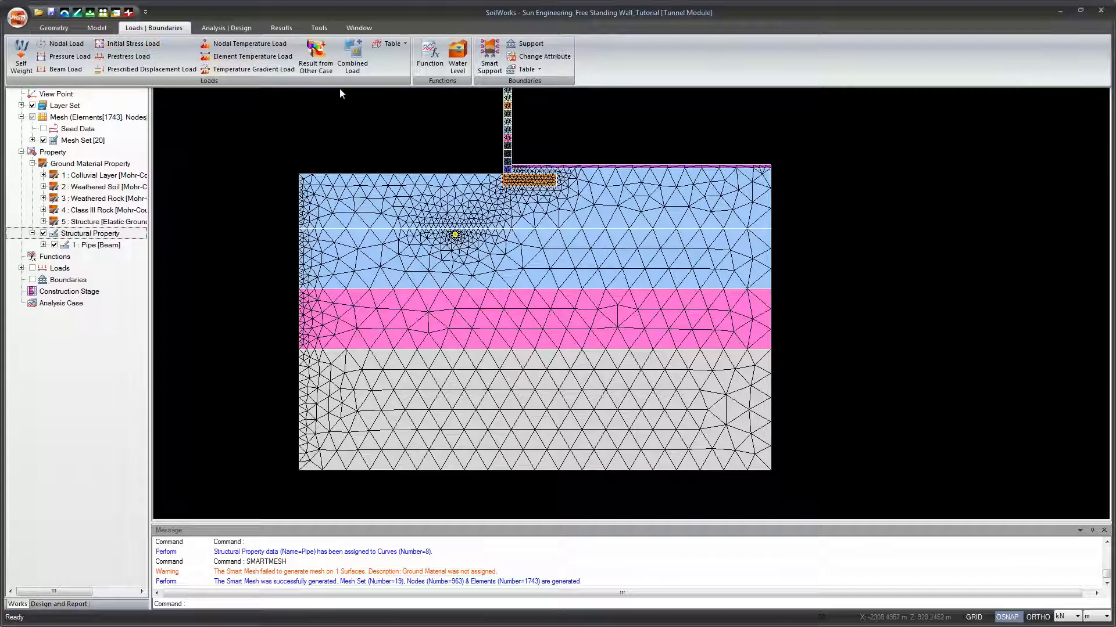
{"action": "left_click", "coordinate": [487, 68]}
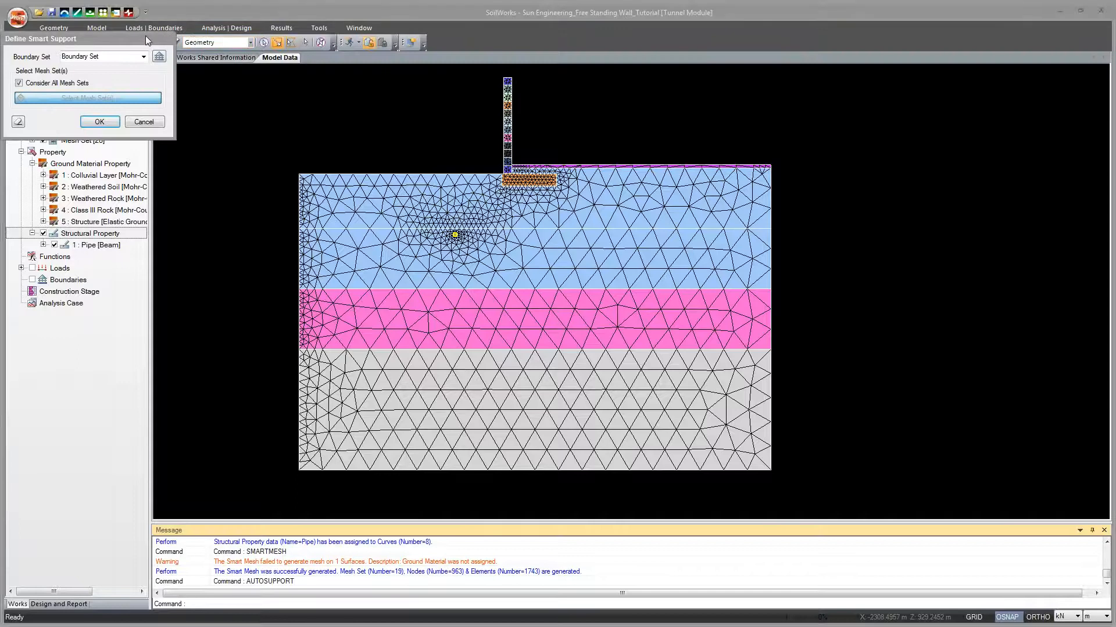
{"action": "left_click_drag", "start_coordinate": [295, 82], "coordinate": [309, 92]}
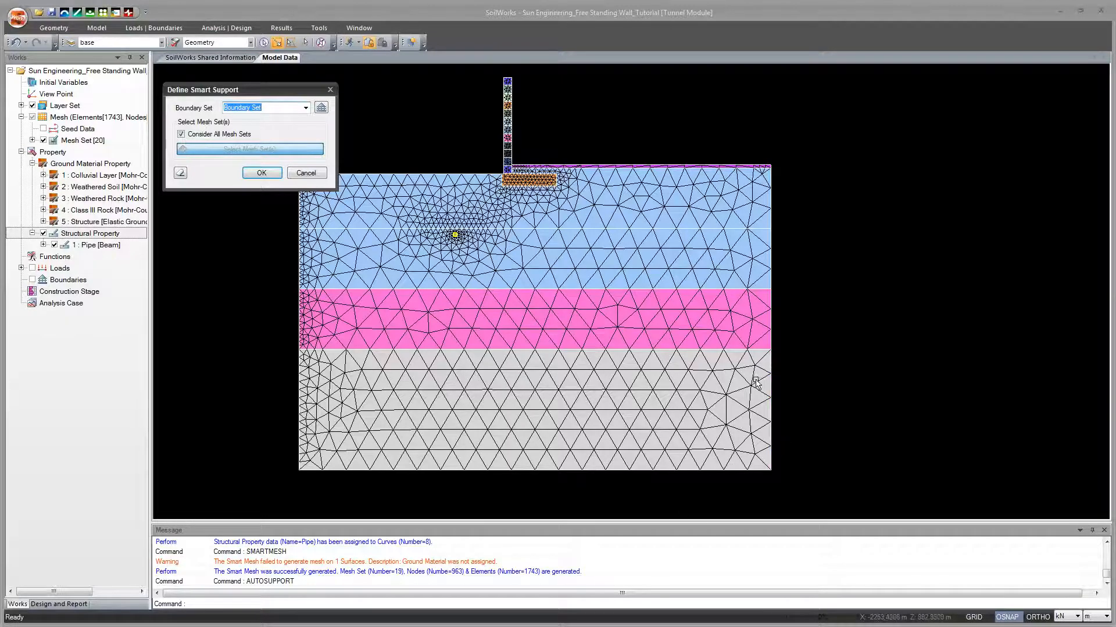
{"action": "left_click", "coordinate": [261, 173]}
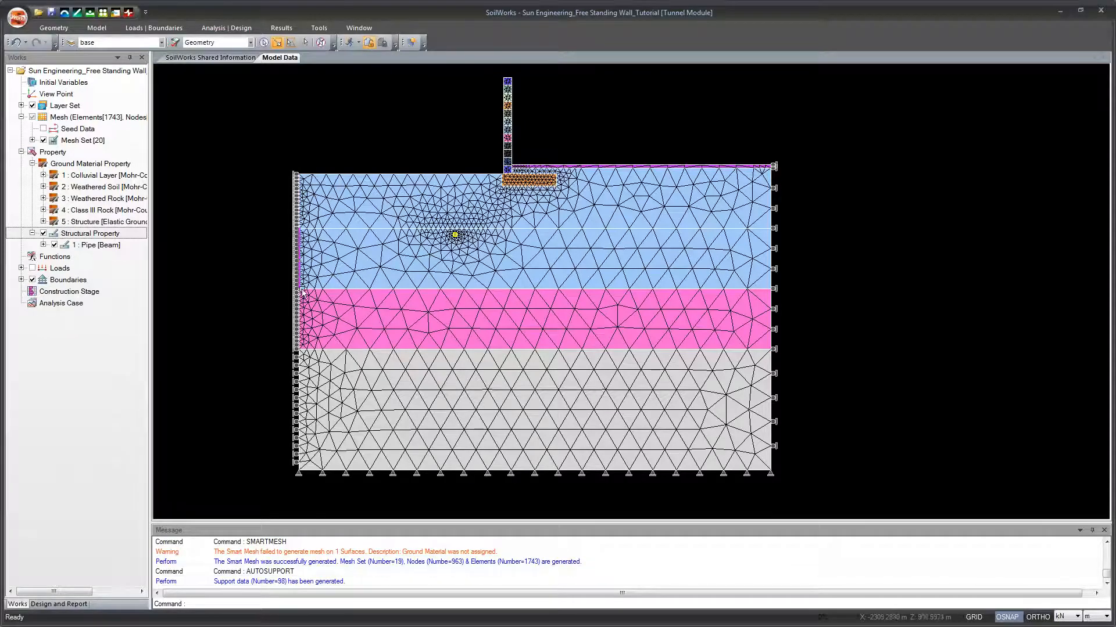
{"action": "scroll", "coordinate": [332, 351], "scroll_direction": "up", "scroll_amount": 1}
{"action": "scroll", "coordinate": [333, 351], "scroll_direction": "up", "scroll_amount": 1}
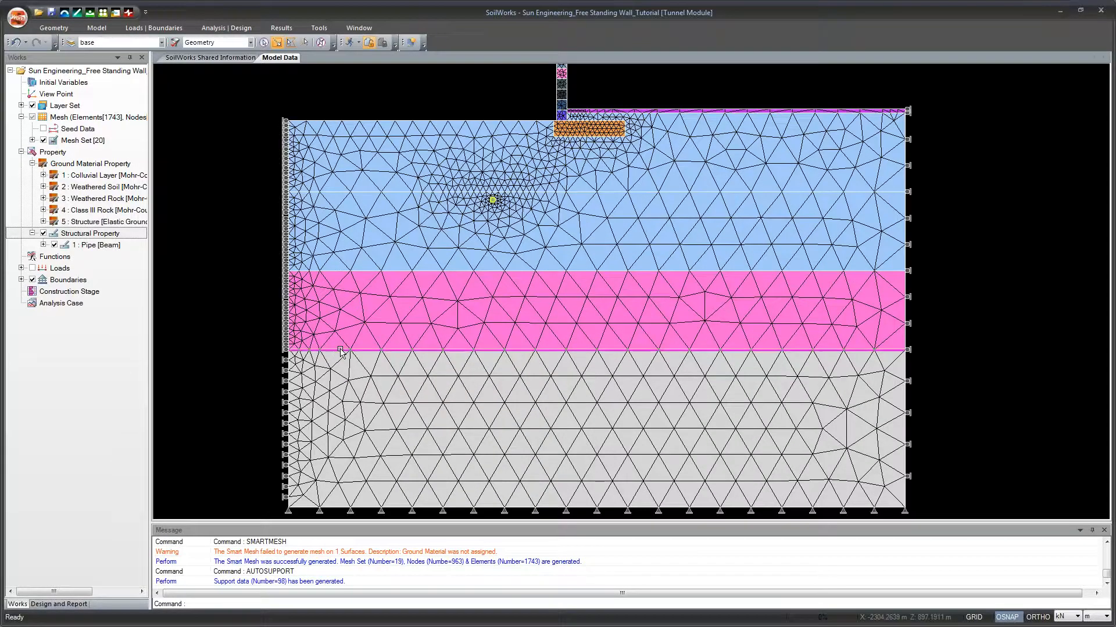
{"action": "left_click_drag", "start_coordinate": [346, 350], "coordinate": [316, 322]}
{"action": "scroll", "coordinate": [327, 320], "scroll_direction": "down", "scroll_amount": 1}
{"action": "scroll", "coordinate": [316, 323], "scroll_direction": "down", "scroll_amount": 1}
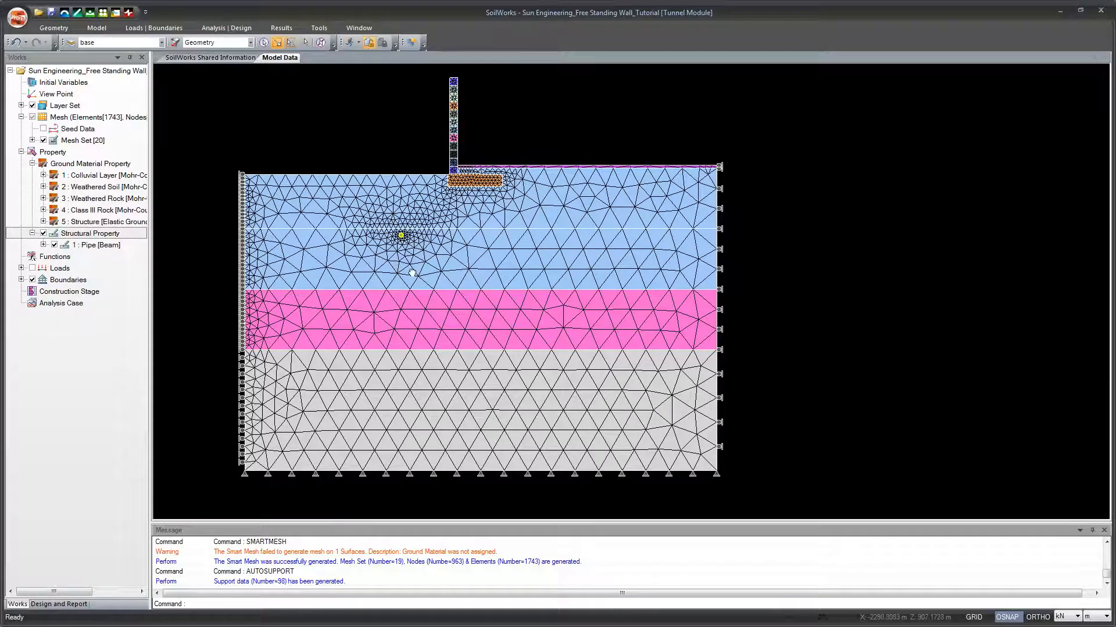
{"action": "left_click_drag", "start_coordinate": [412, 273], "coordinate": [394, 272]}
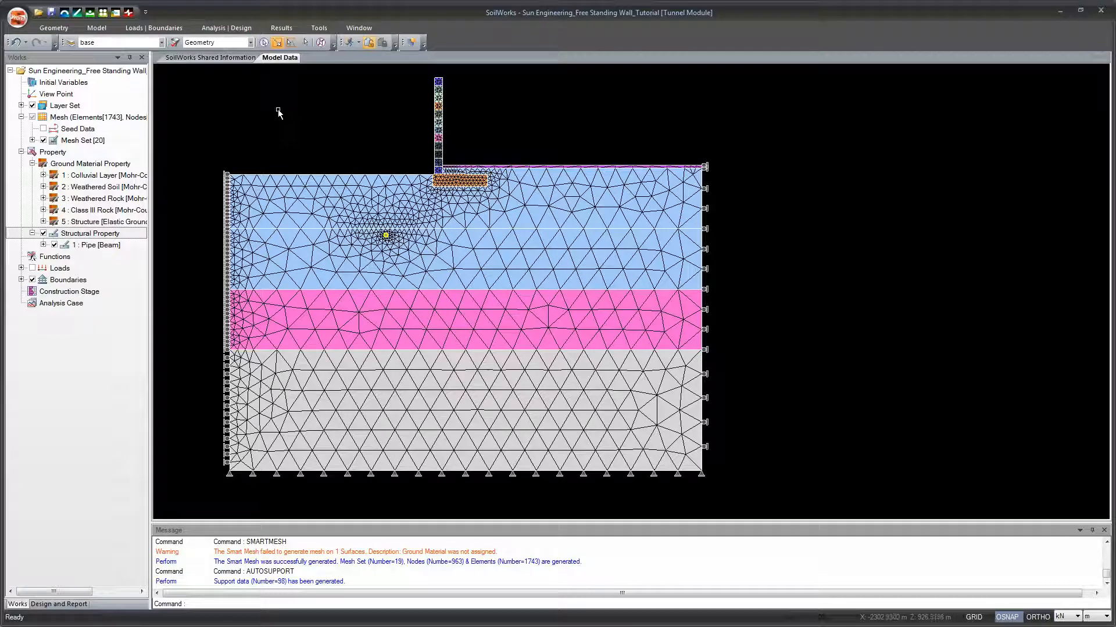
Step: Define a water level function named Water Level along the boundary between the lower blue layer and the pink layer
{"action": "left_click", "coordinate": [165, 28]}
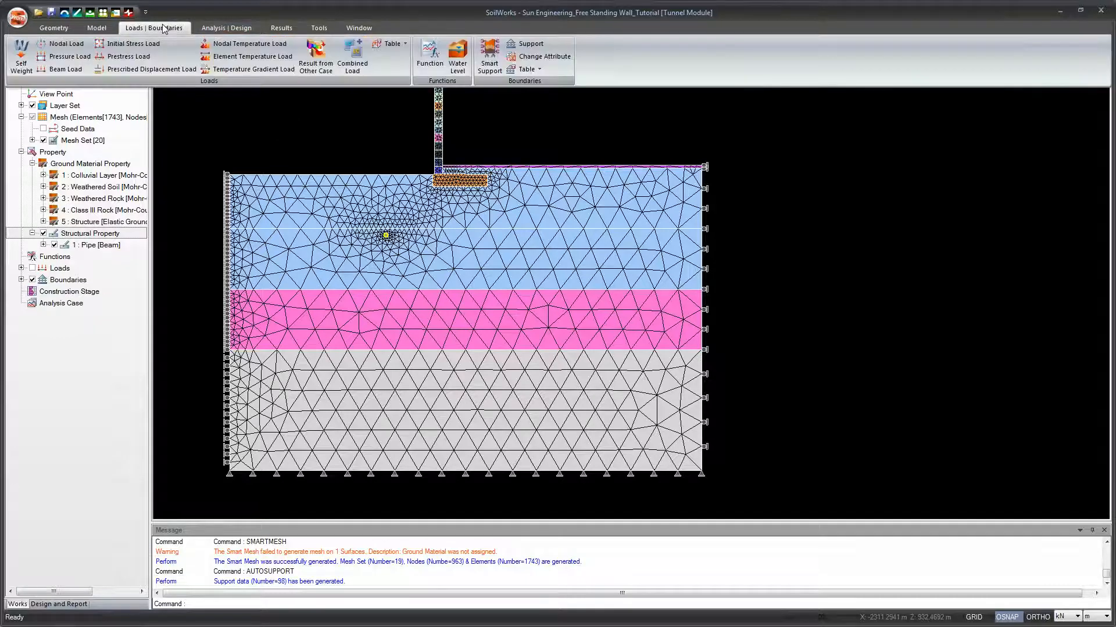
{"action": "left_click", "coordinate": [456, 63]}
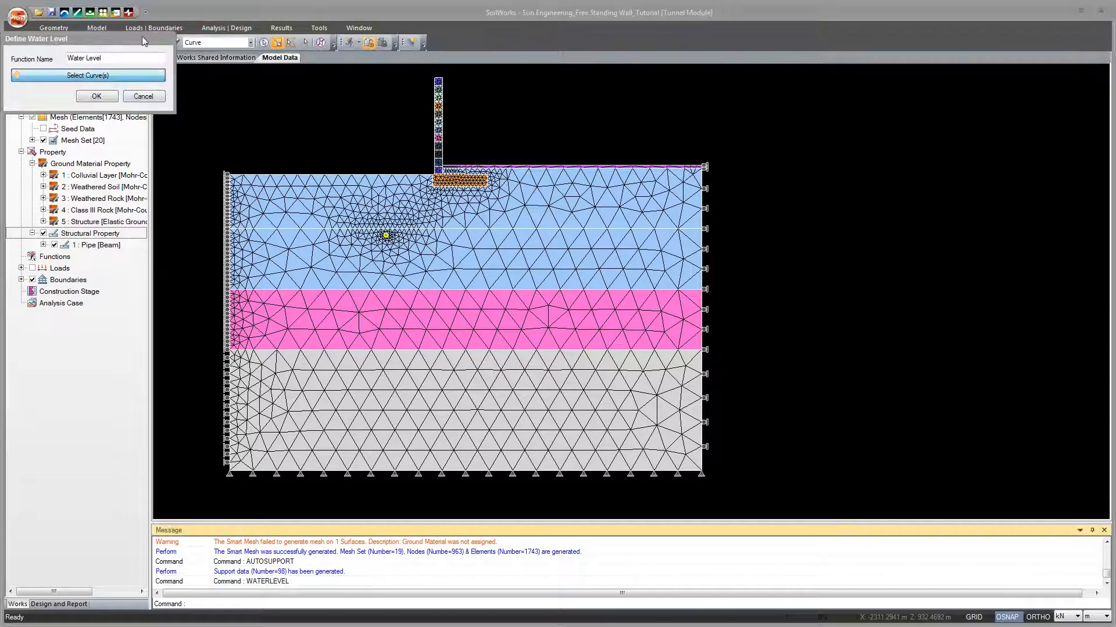
{"action": "left_click_drag", "start_coordinate": [142, 36], "coordinate": [304, 99]}
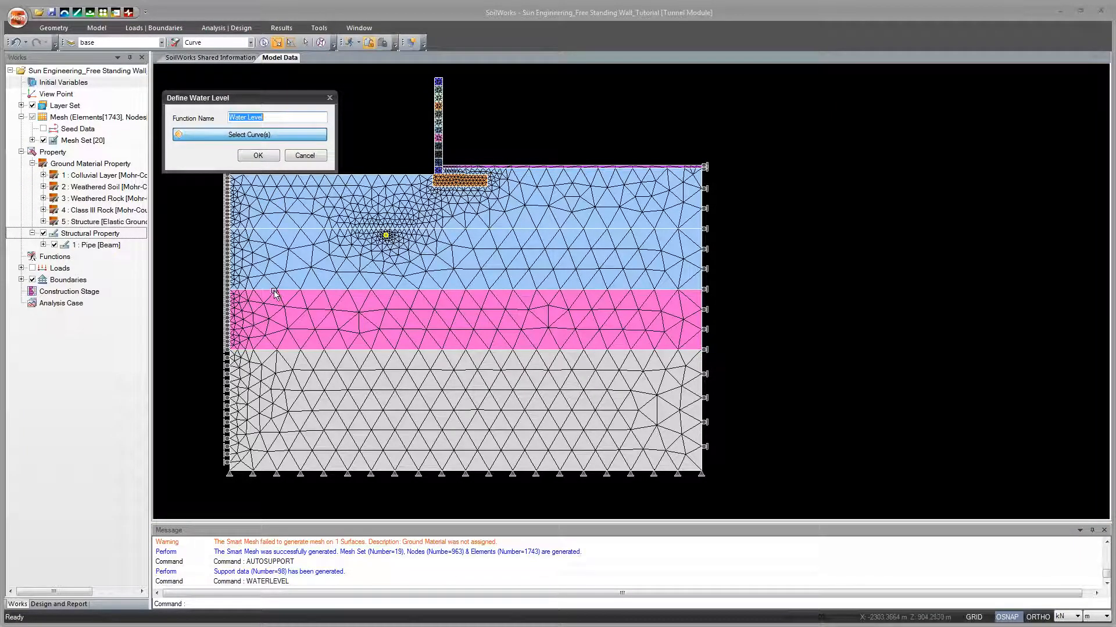
{"action": "left_click", "coordinate": [315, 290]}
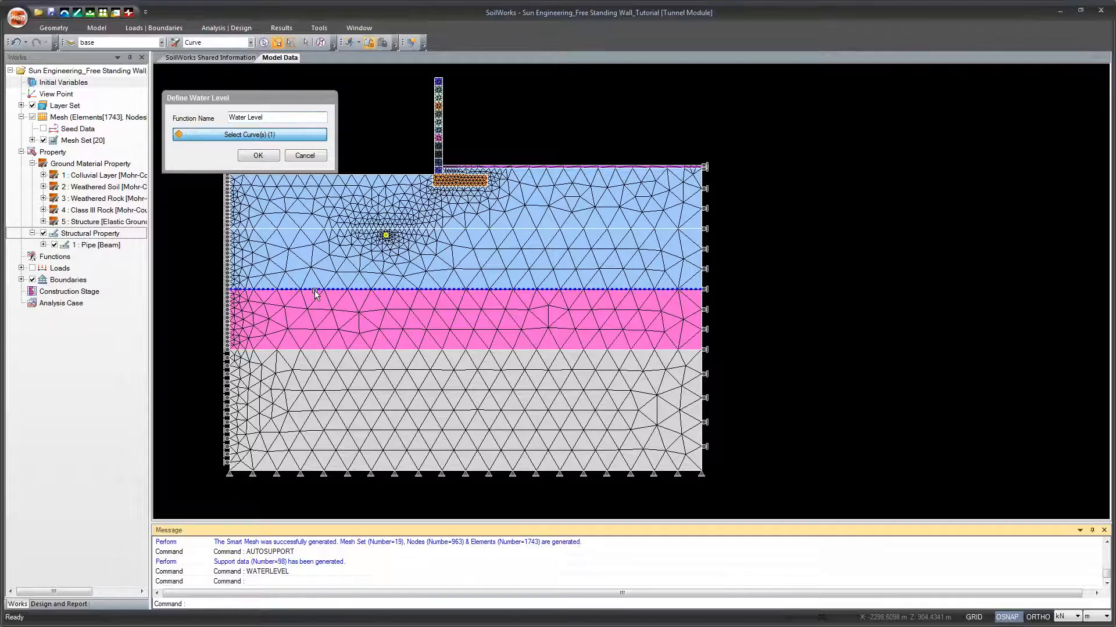
{"action": "left_click", "coordinate": [258, 155]}
{"action": "scroll", "coordinate": [455, 289], "scroll_direction": "up", "scroll_amount": 4}
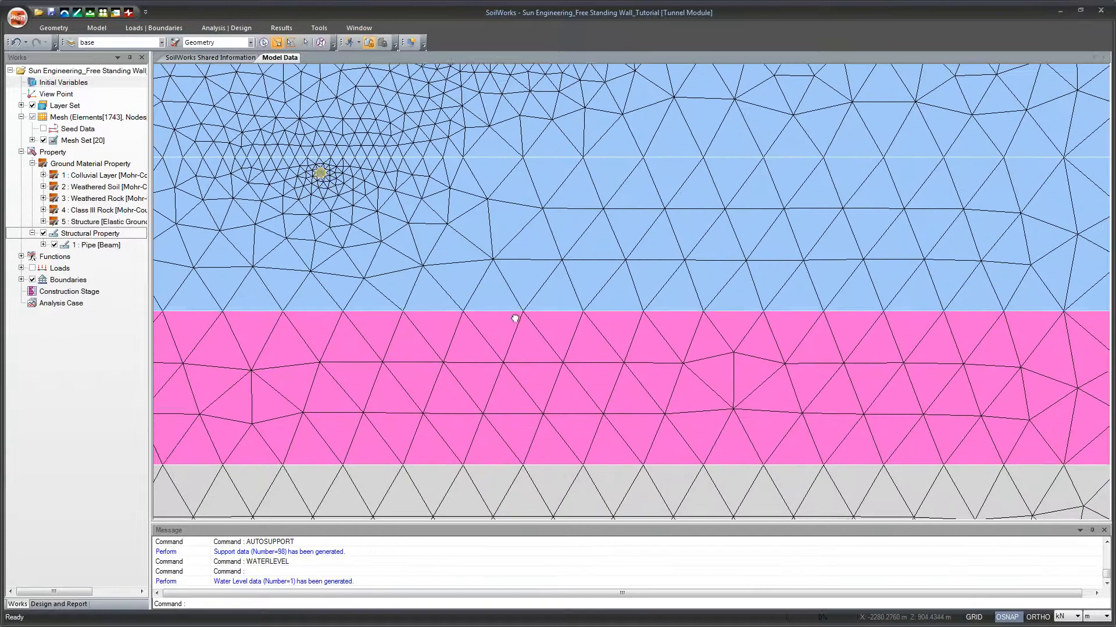
{"action": "scroll", "coordinate": [515, 318], "scroll_direction": "down", "scroll_amount": 5}
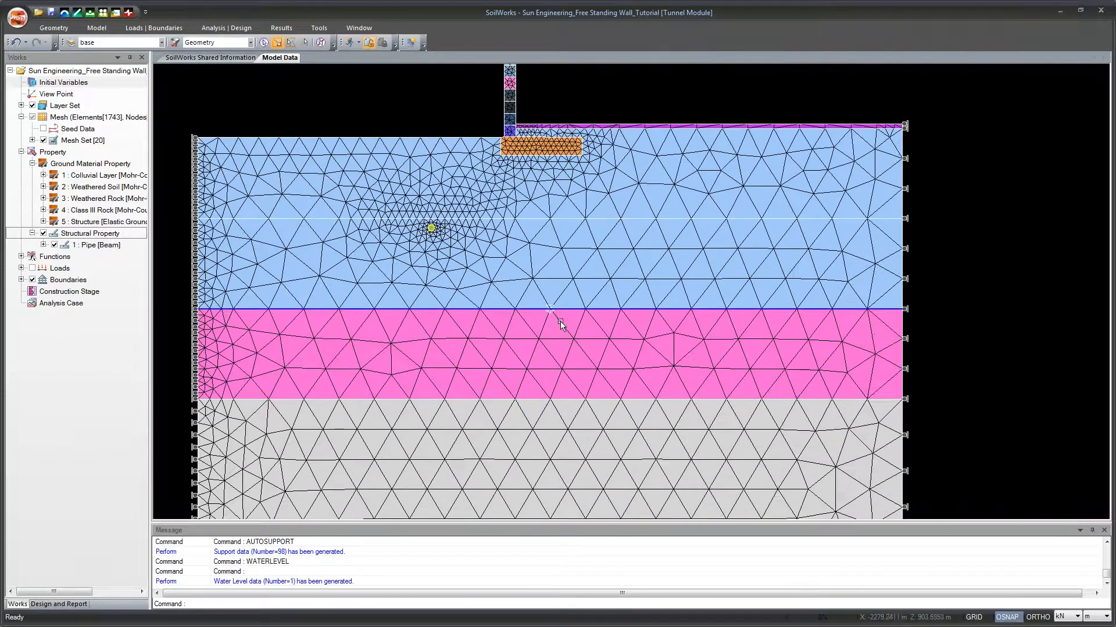
{"action": "scroll", "coordinate": [552, 314], "scroll_direction": "up", "scroll_amount": 2}
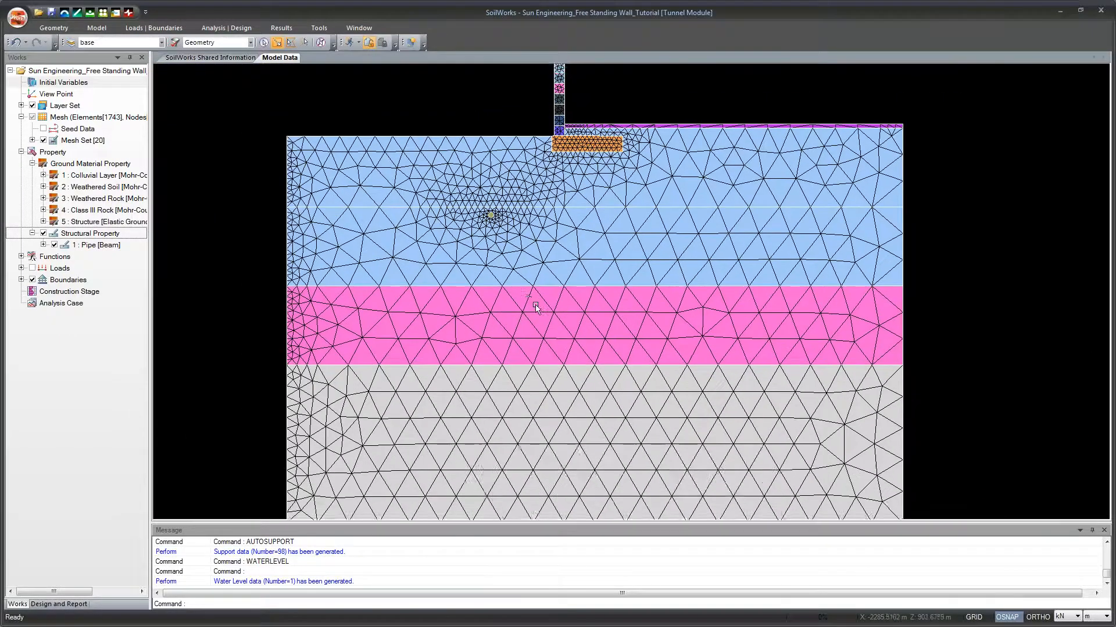
{"action": "scroll", "coordinate": [535, 306], "scroll_direction": "down", "scroll_amount": 2}
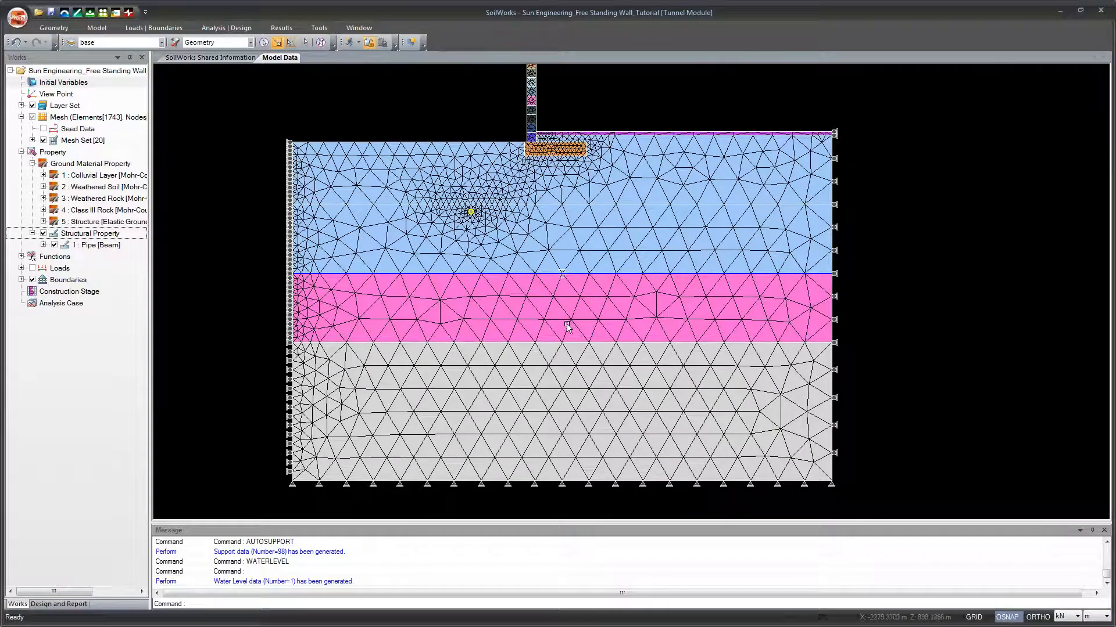
{"action": "left_click_drag", "start_coordinate": [575, 301], "coordinate": [566, 308]}
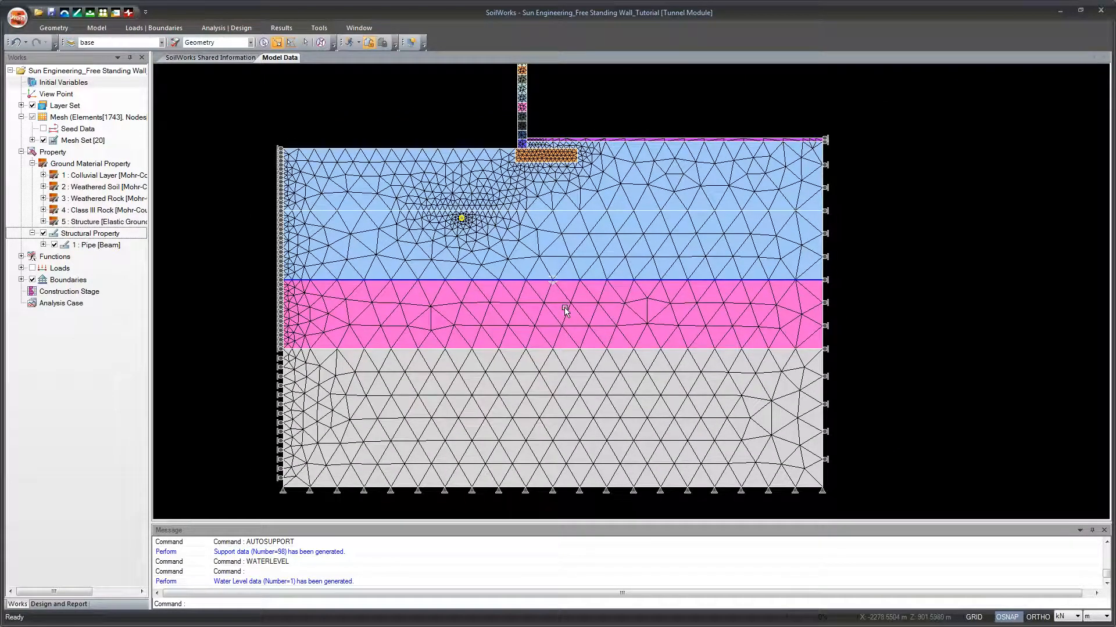
Step: Start a pressure load on element boundary curves in the Self Weight load set
{"action": "left_click", "coordinate": [143, 30]}
{"action": "left_click", "coordinate": [143, 27]}
{"action": "left_click", "coordinate": [125, 32]}
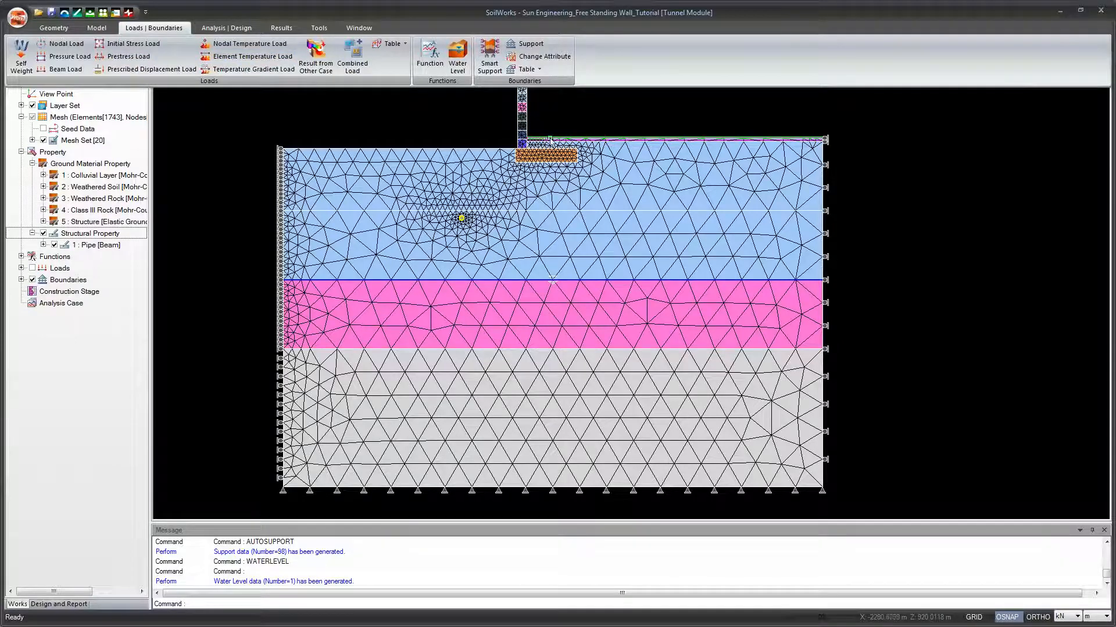
{"action": "left_click", "coordinate": [84, 55]}
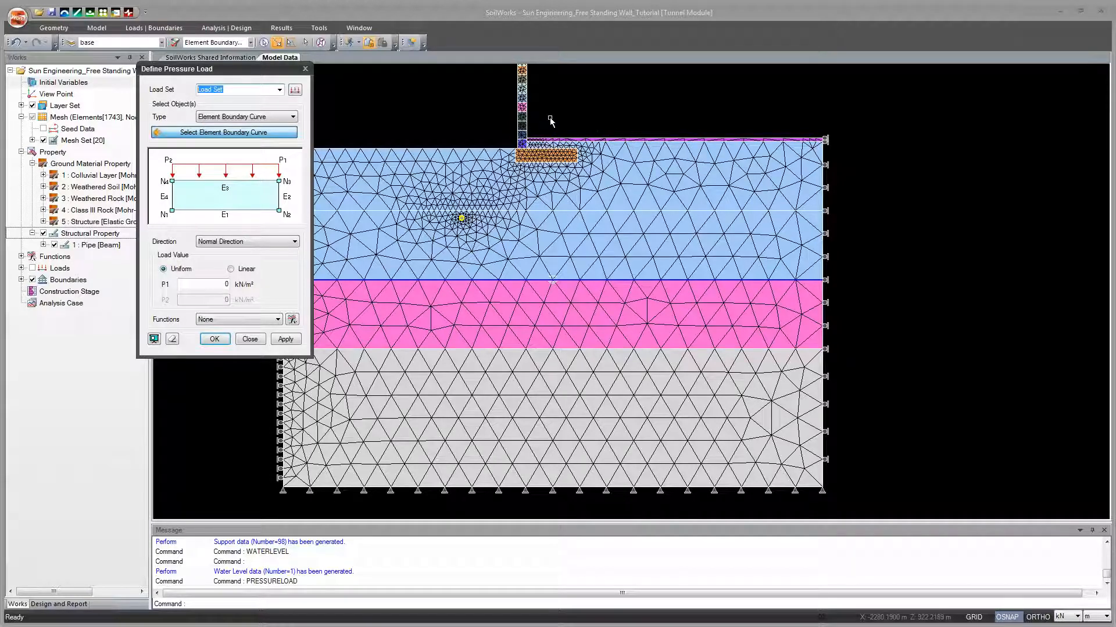
{"action": "type", "text": "Vertical"}
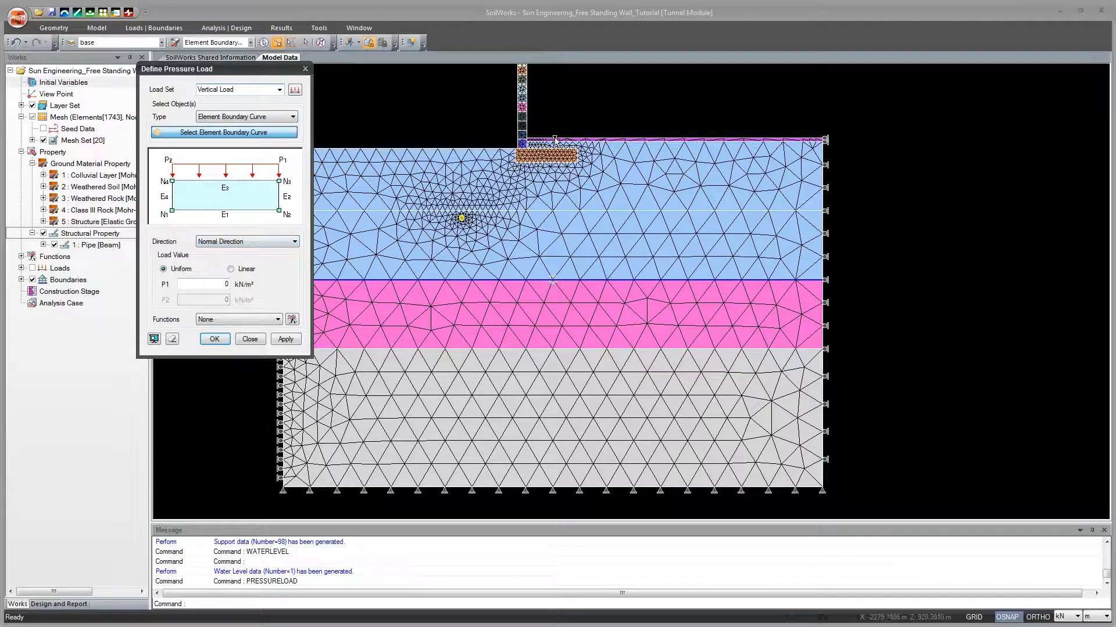
{"action": "scroll", "coordinate": [548, 152], "scroll_direction": "up", "scroll_amount": 5}
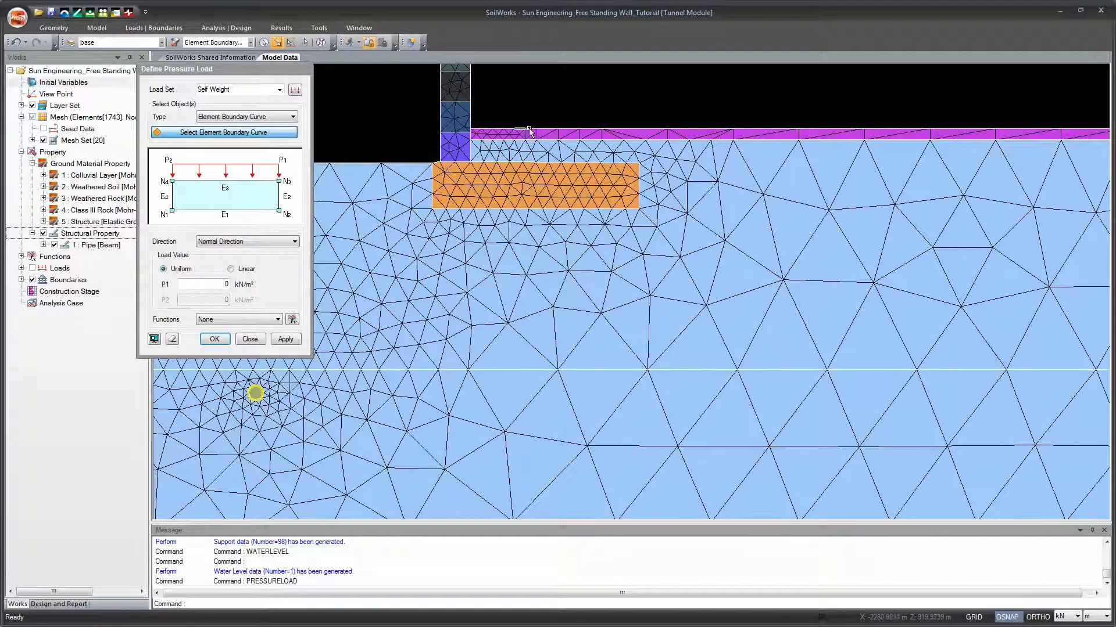
Step: Apply a uniform normal pressure of 25 kN/m² to five adjacent top edges of the thin purple layer just right of the wall
{"action": "left_click", "coordinate": [549, 131]}
{"action": "left_click", "coordinate": [565, 135]}
{"action": "left_click", "coordinate": [568, 131]}
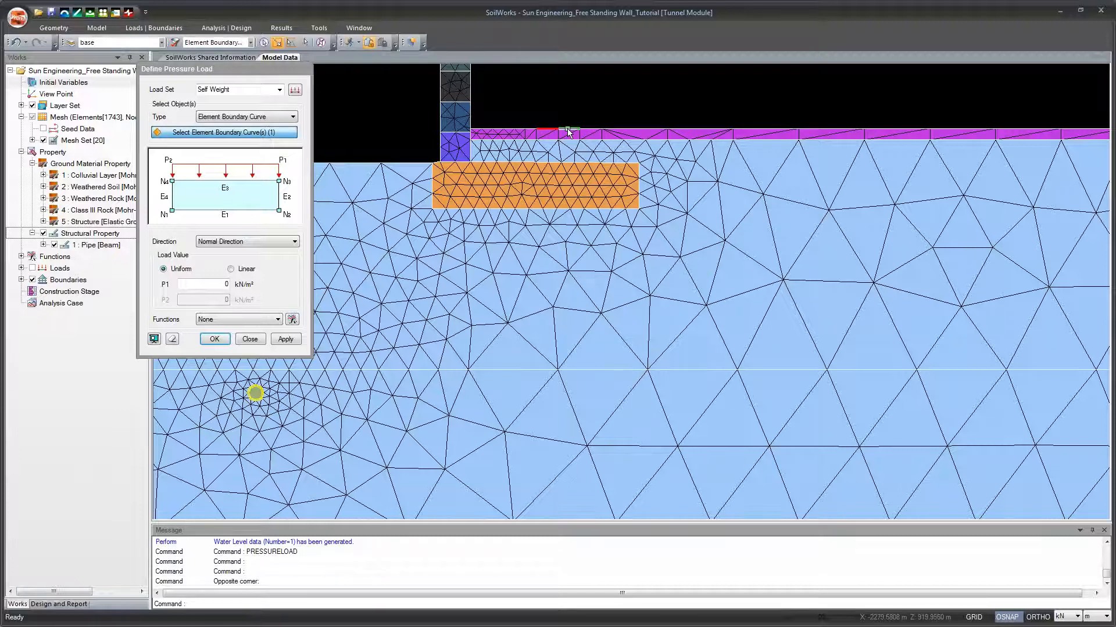
{"action": "left_click", "coordinate": [569, 130]}
{"action": "left_click", "coordinate": [588, 130]}
{"action": "left_click", "coordinate": [609, 131]}
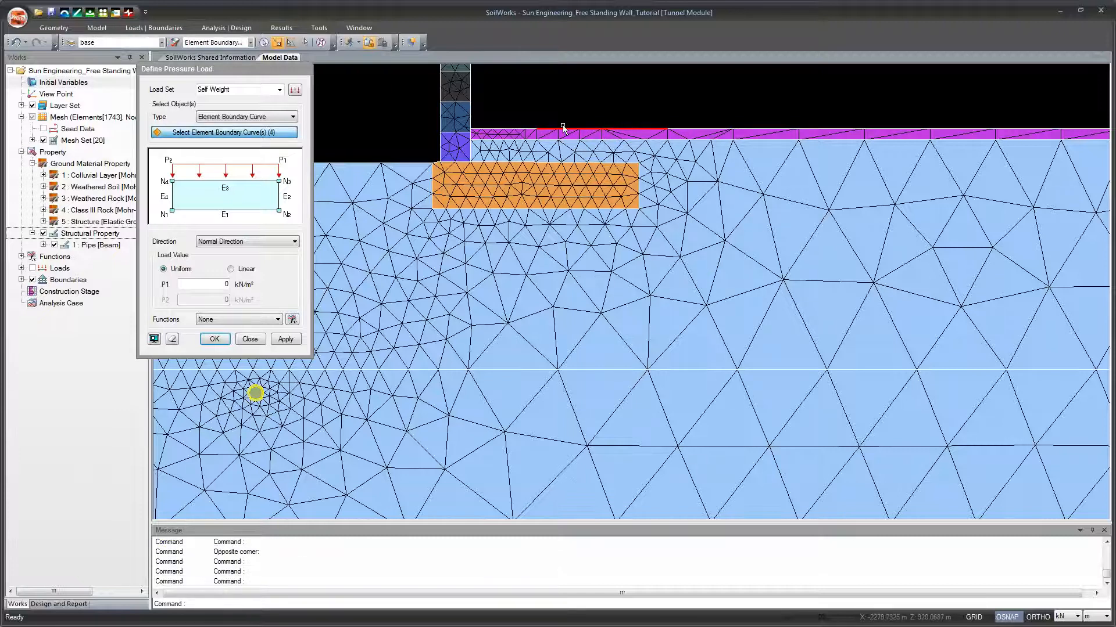
{"action": "left_click", "coordinate": [530, 131]}
{"action": "left_click", "coordinate": [215, 338]}
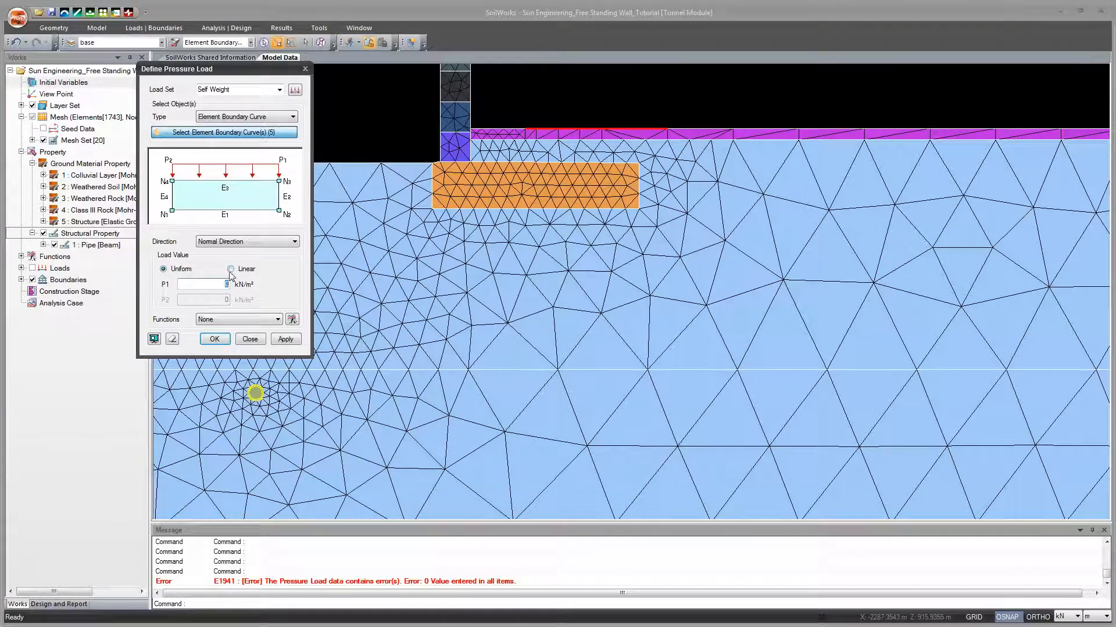
{"action": "left_click", "coordinate": [215, 338]}
Step: Review the pressure load beside the wall and expand the Loads entries down to the Self Weight set's Pressure Load
{"action": "scroll", "coordinate": [445, 235], "scroll_direction": "down", "scroll_amount": 1}
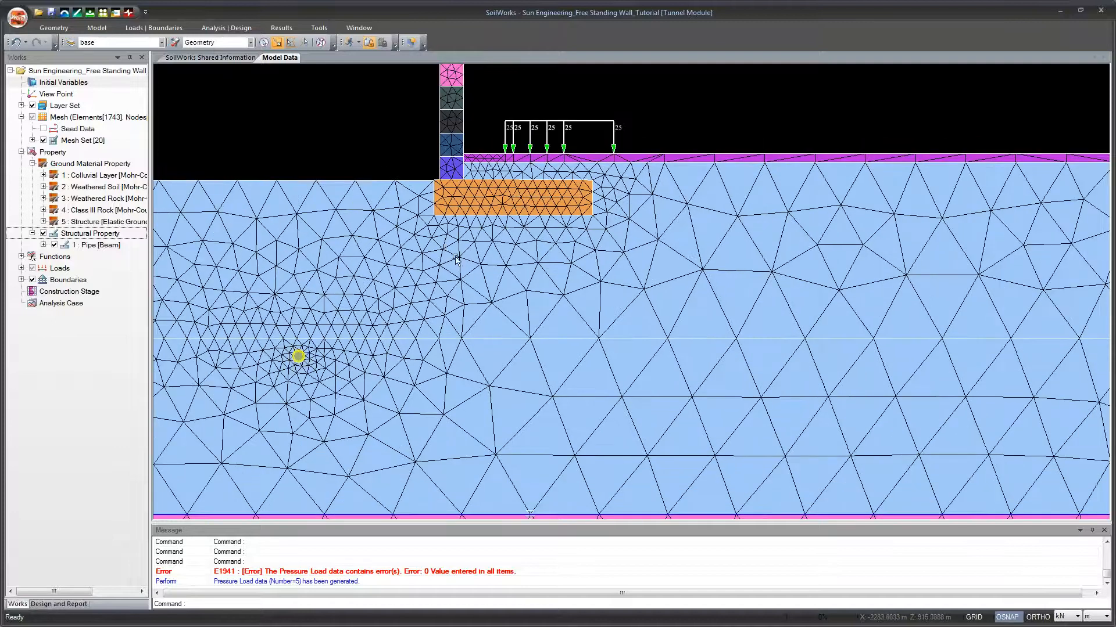
{"action": "left_click_drag", "start_coordinate": [514, 242], "coordinate": [540, 349]}
{"action": "scroll", "coordinate": [565, 289], "scroll_direction": "down", "scroll_amount": 1}
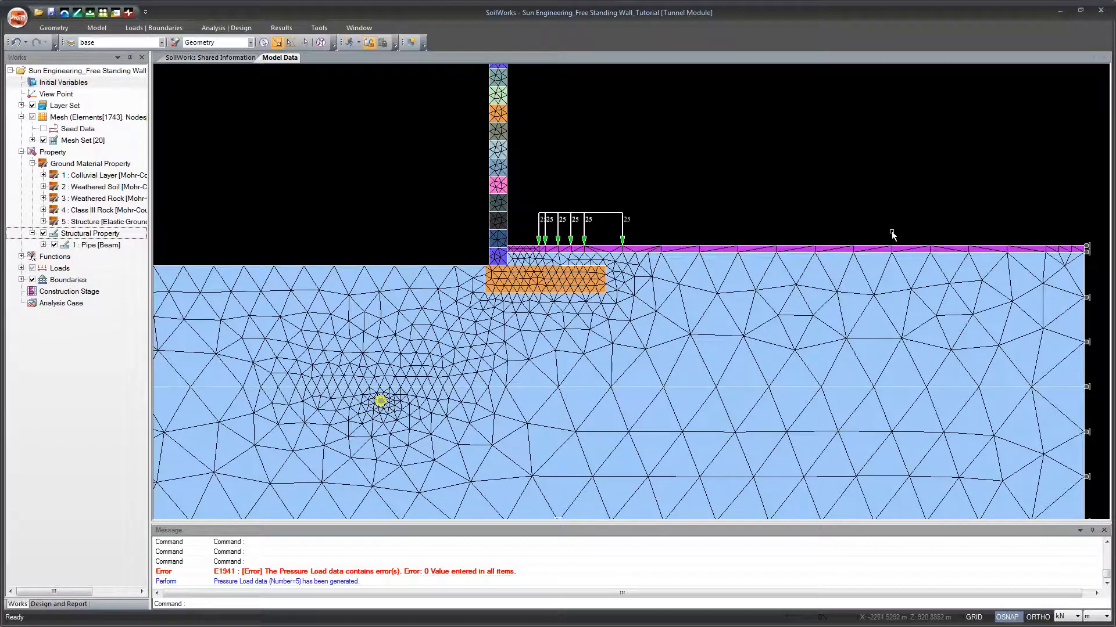
{"action": "left_click_drag", "start_coordinate": [476, 341], "coordinate": [576, 339]}
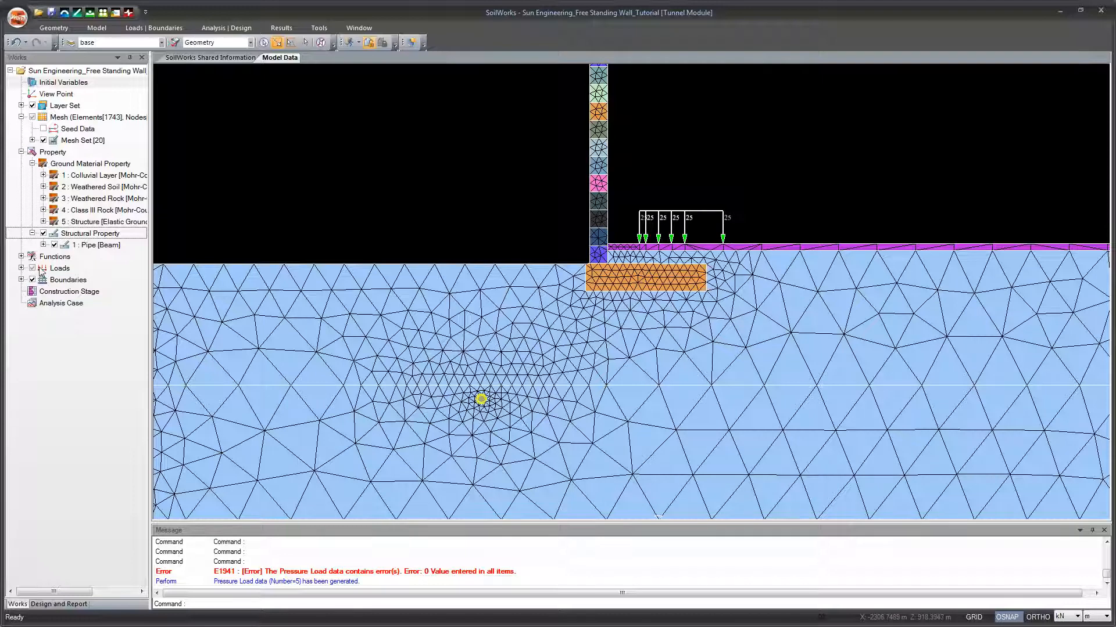
{"action": "left_click", "coordinate": [21, 269]}
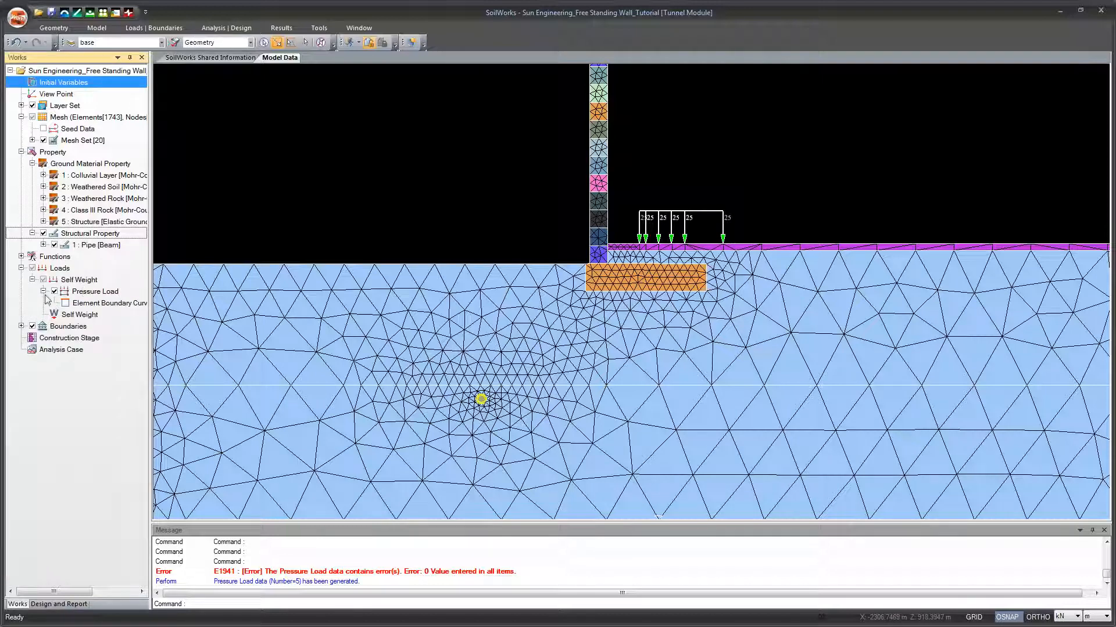
{"action": "left_click", "coordinate": [21, 269]}
{"action": "left_click", "coordinate": [21, 268]}
{"action": "left_click", "coordinate": [44, 291]}
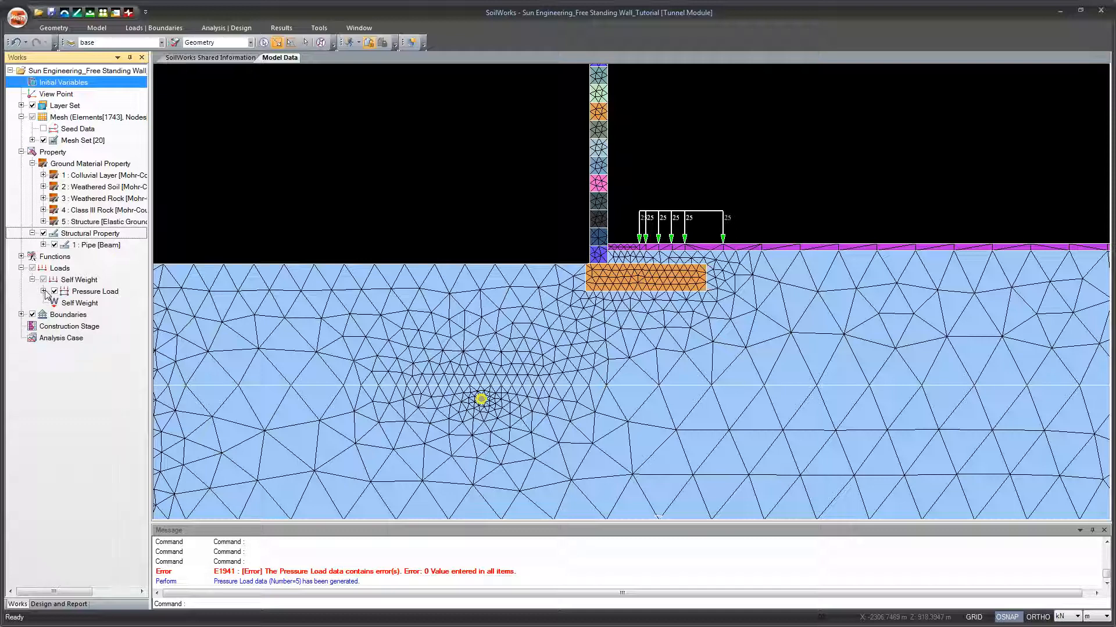
{"action": "left_click", "coordinate": [21, 268]}
{"action": "left_click", "coordinate": [21, 269]}
{"action": "left_click", "coordinate": [43, 291]}
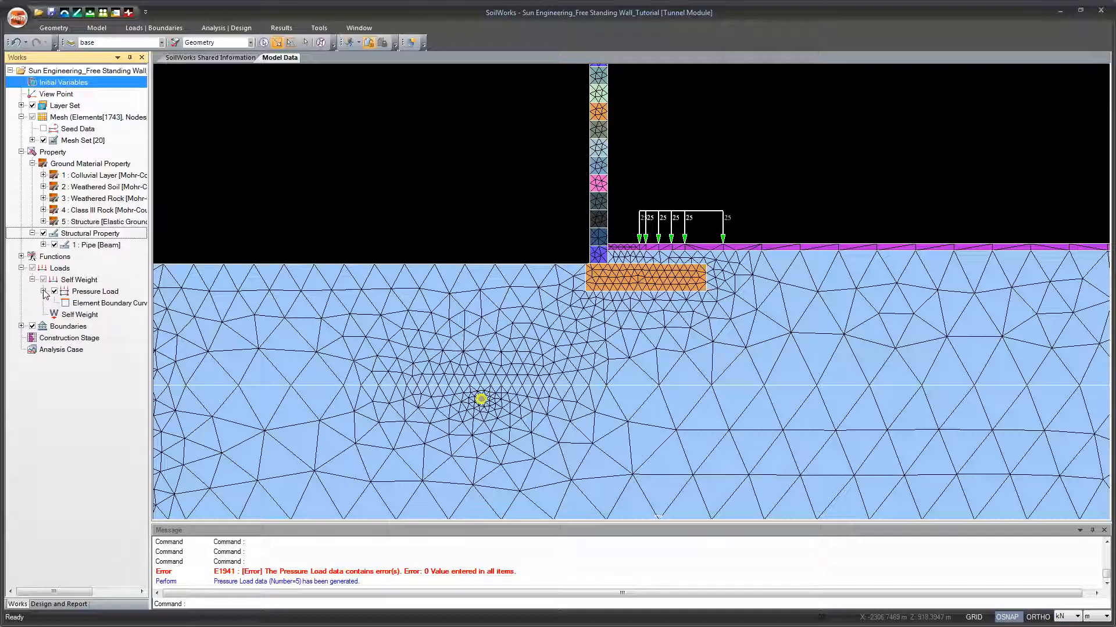
{"action": "left_click", "coordinate": [33, 280]}
{"action": "left_click", "coordinate": [22, 268]}
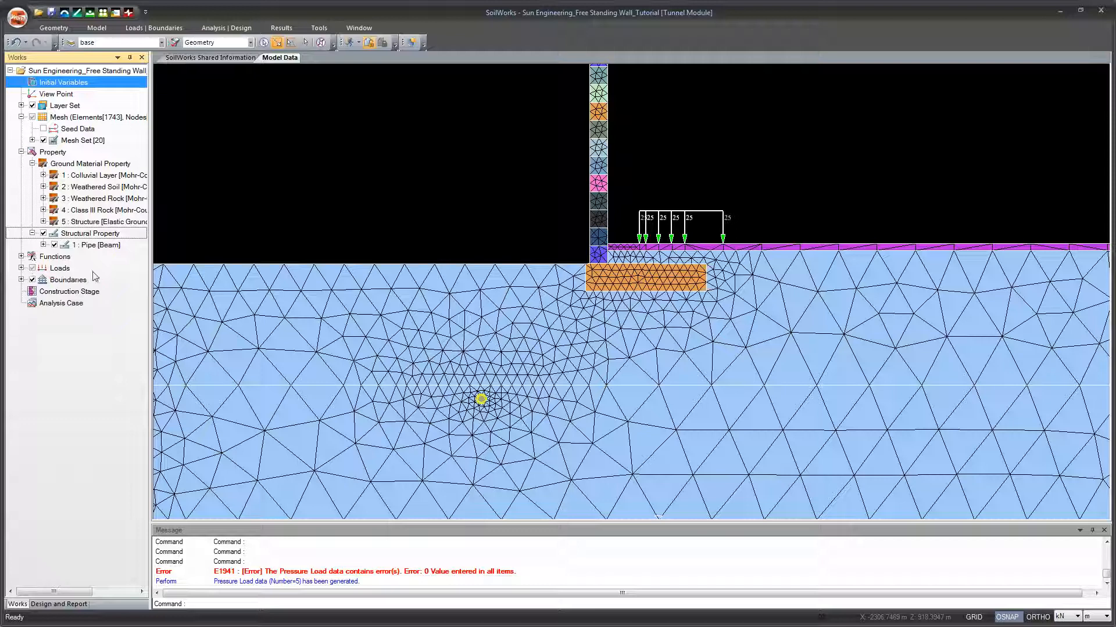
{"action": "left_click", "coordinate": [21, 268]}
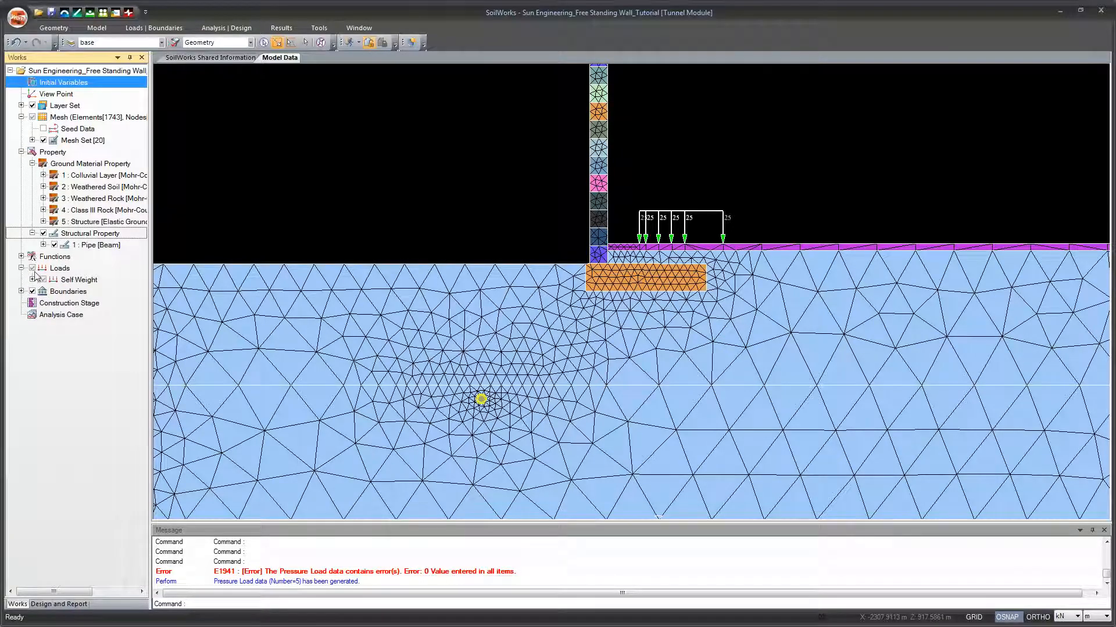
Step: Hide all loads from the model display
{"action": "left_click", "coordinate": [34, 269]}
{"action": "left_click", "coordinate": [22, 268]}
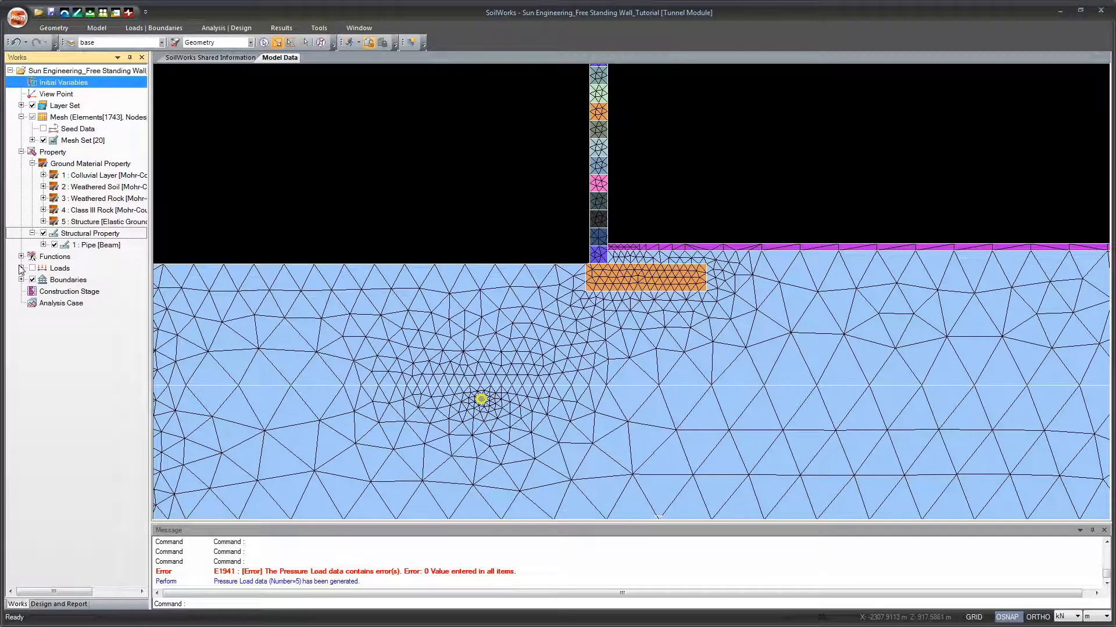
{"action": "left_click_drag", "start_coordinate": [452, 231], "coordinate": [378, 252]}
{"action": "scroll", "coordinate": [378, 254], "scroll_direction": "down", "scroll_amount": 1}
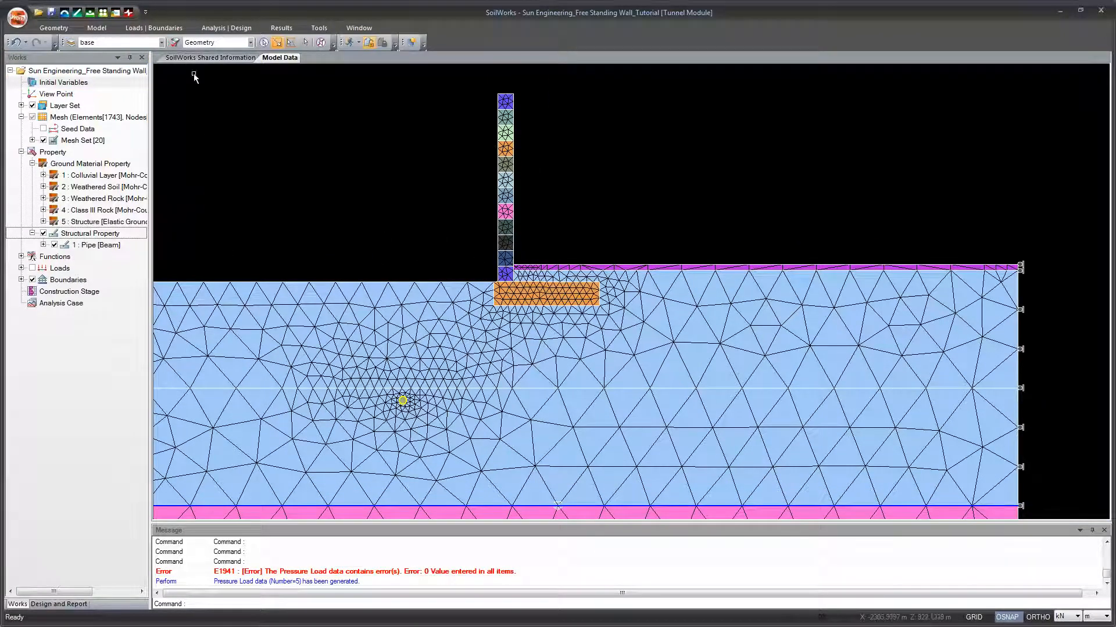
{"action": "left_click", "coordinate": [153, 28]}
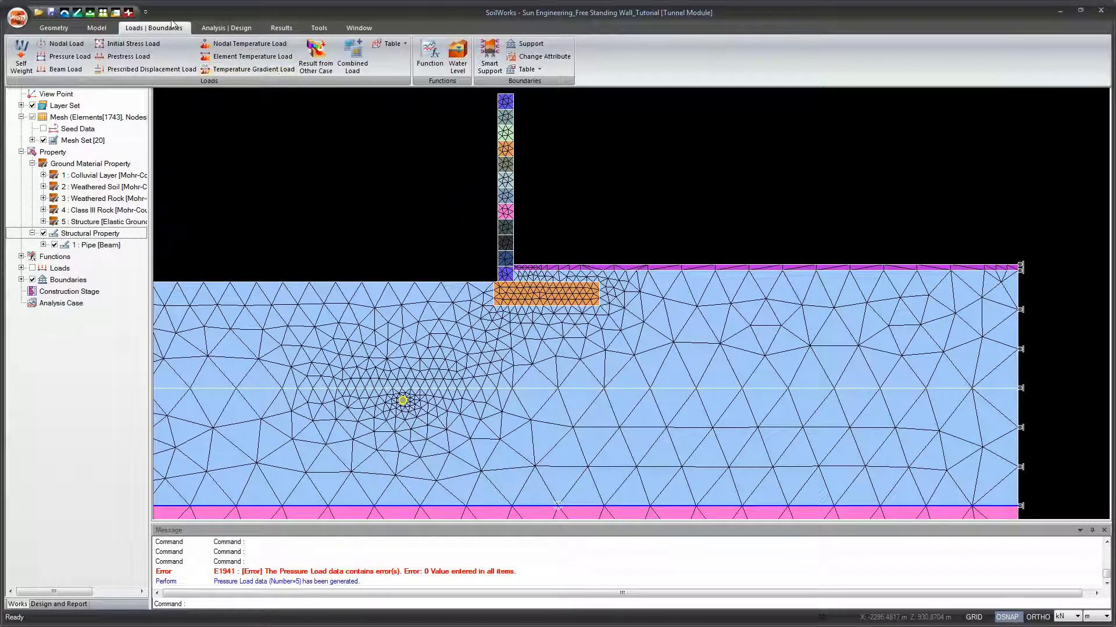
{"action": "scroll", "coordinate": [451, 216], "scroll_direction": "down", "scroll_amount": 3}
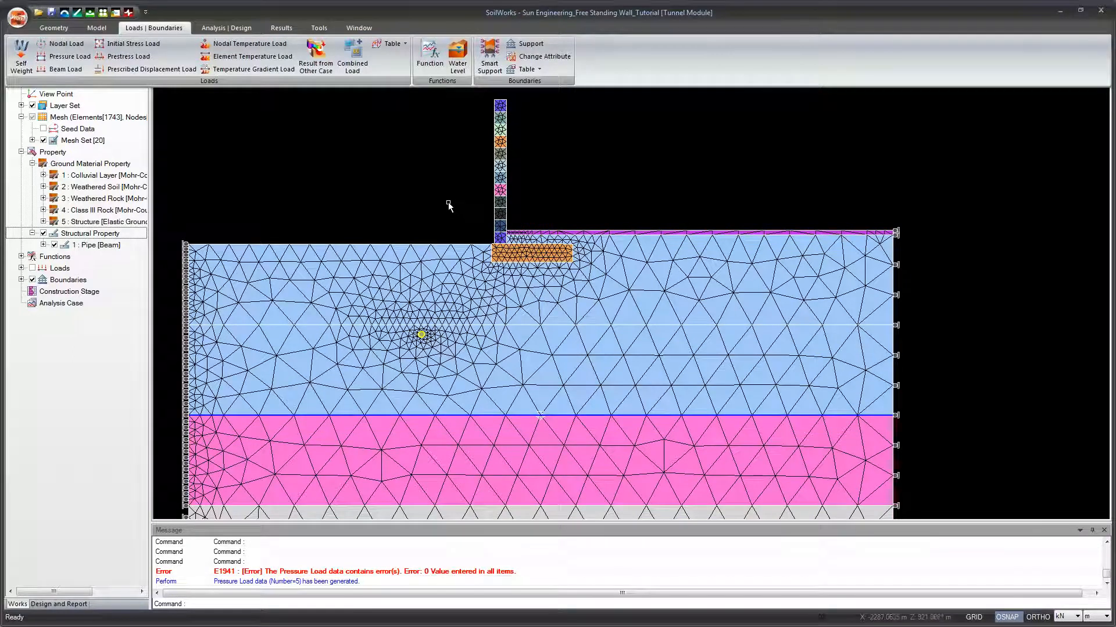
Step: Define a construction stage named Initial with the Nonlinear Static Analysis type
{"action": "left_click", "coordinate": [231, 28]}
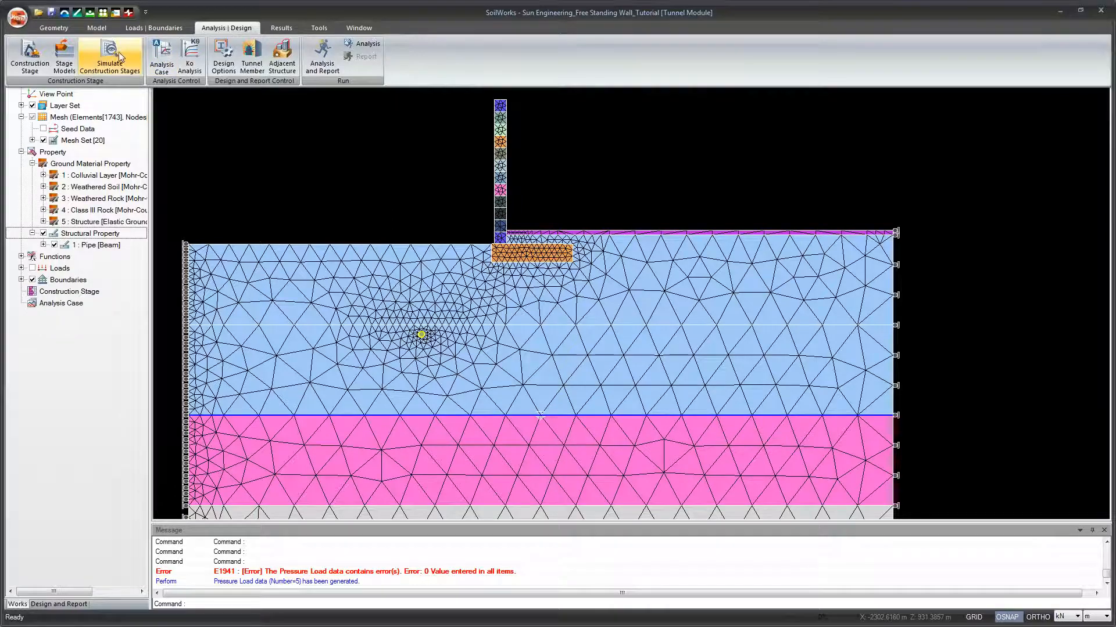
{"action": "left_click_drag", "start_coordinate": [337, 194], "coordinate": [368, 209]}
{"action": "scroll", "coordinate": [301, 173], "scroll_direction": "down", "scroll_amount": 1}
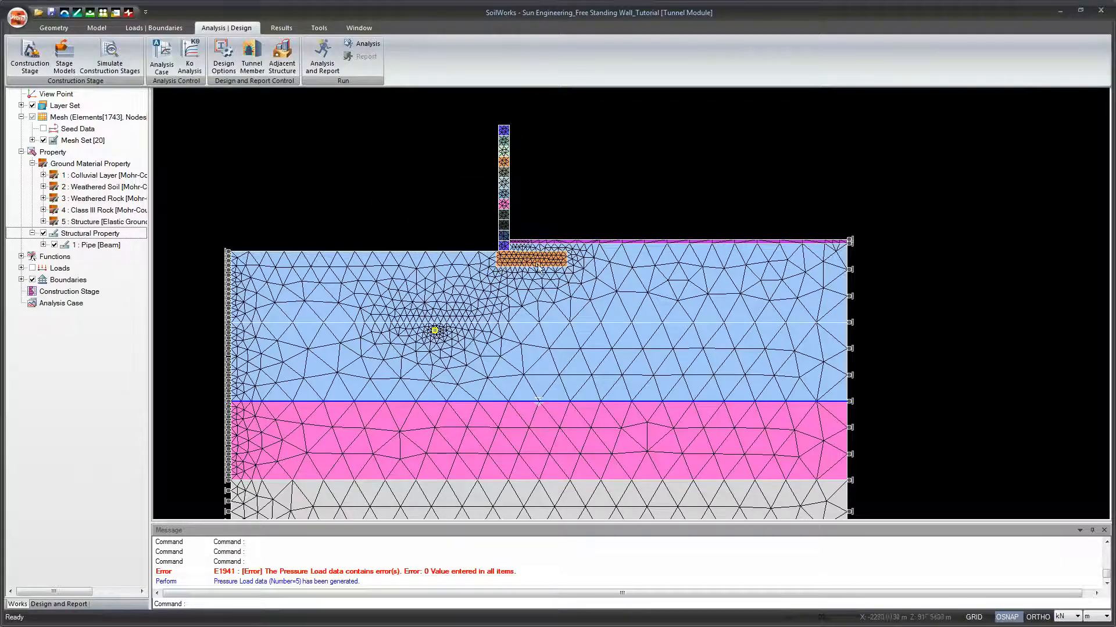
{"action": "left_click", "coordinate": [30, 56]}
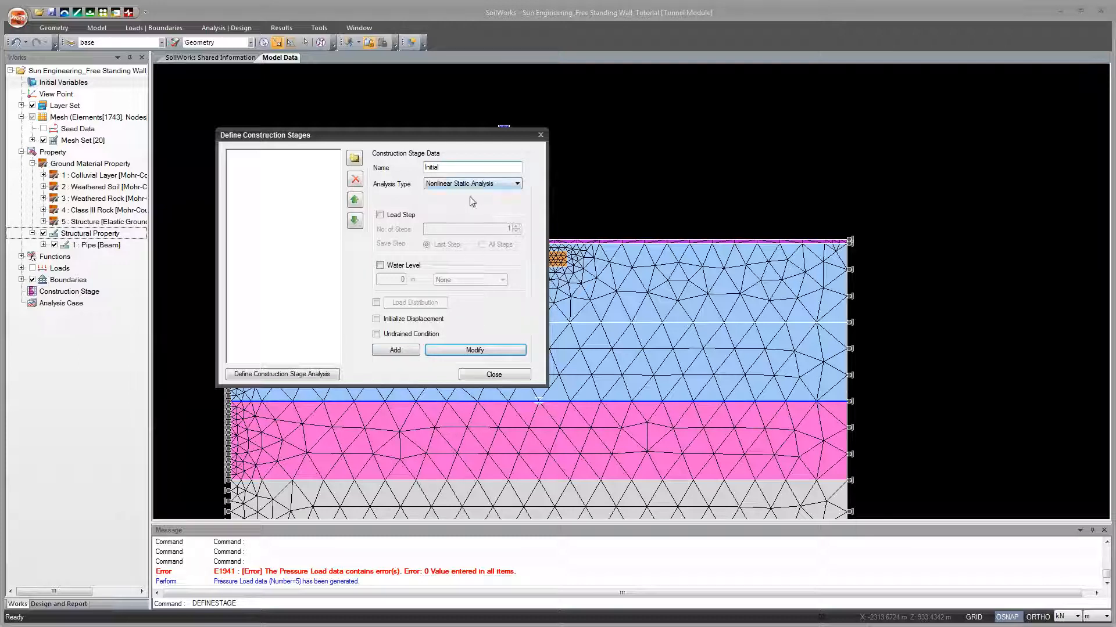
{"action": "left_click", "coordinate": [401, 351]}
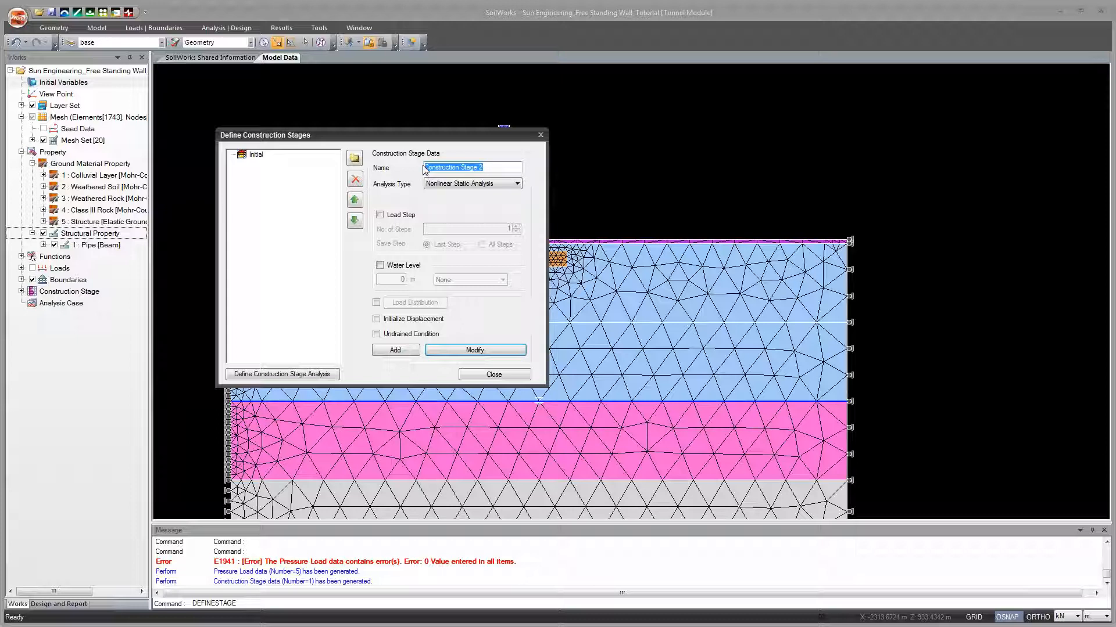
Step: Add a second nonlinear static stage named Free Standing Wall Construction, check both stage entries and select Initial again
{"action": "type", "text": "Free Standing Wall"}
{"action": "left_click", "coordinate": [395, 351]}
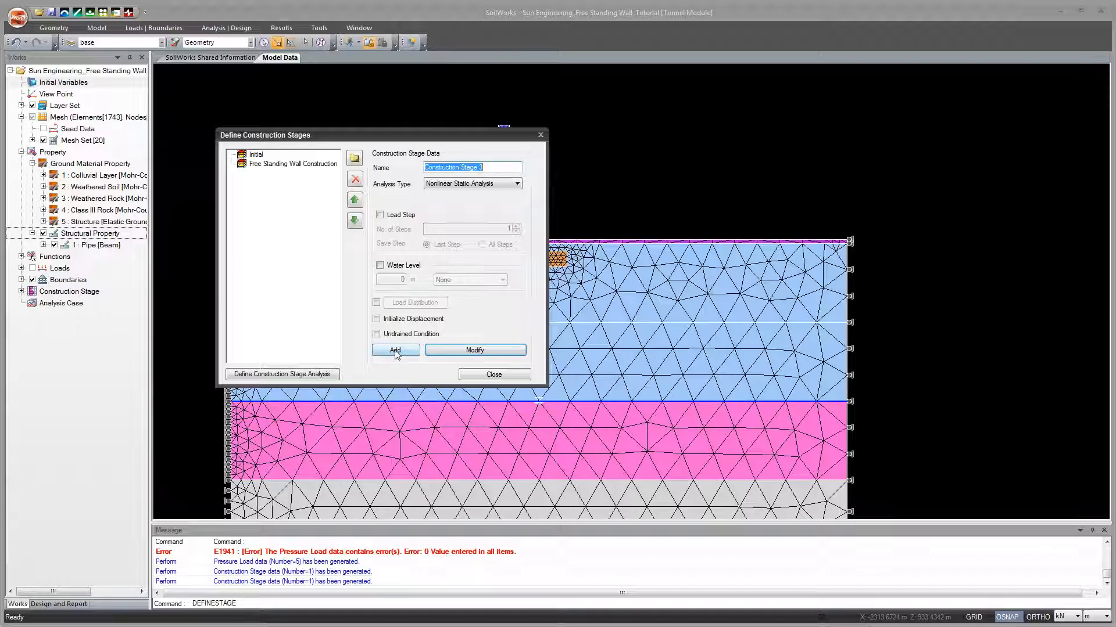
{"action": "left_click", "coordinate": [273, 165]}
{"action": "left_click", "coordinate": [264, 155]}
{"action": "left_click", "coordinate": [265, 163]}
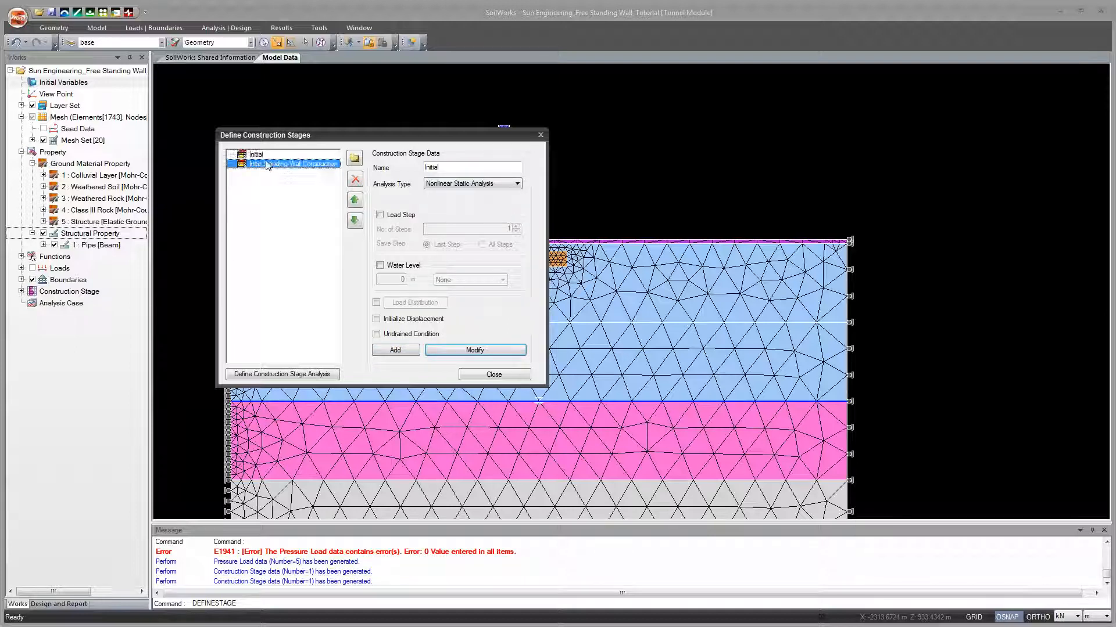
{"action": "left_click", "coordinate": [264, 157]}
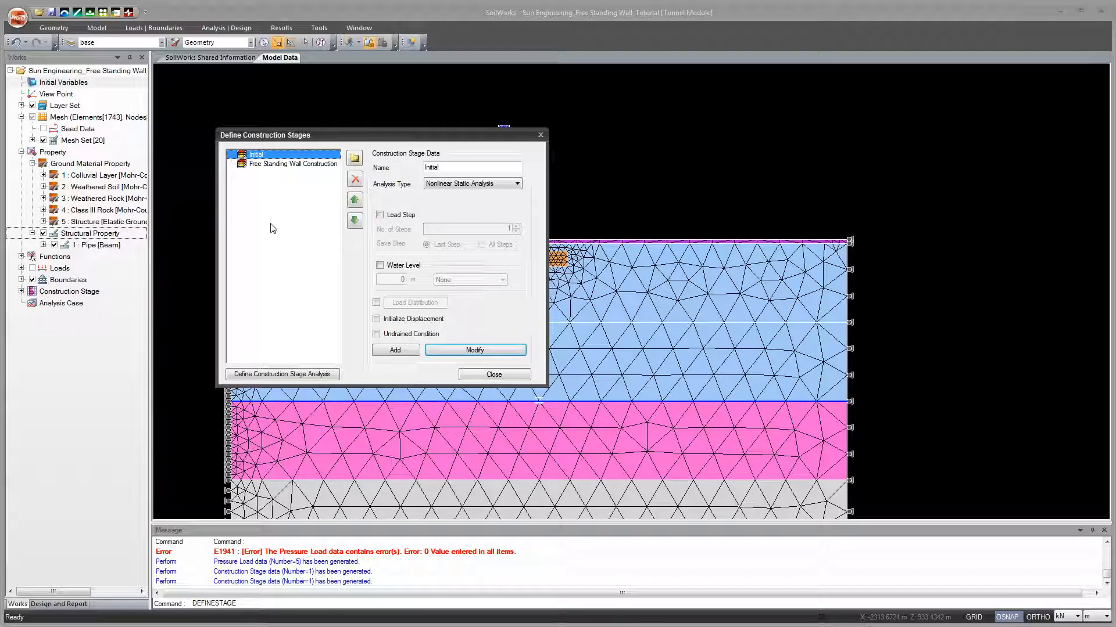
Step: Open the construction stage analysis model for the Initial stage and look through the available mesh sets
{"action": "left_click", "coordinate": [287, 375]}
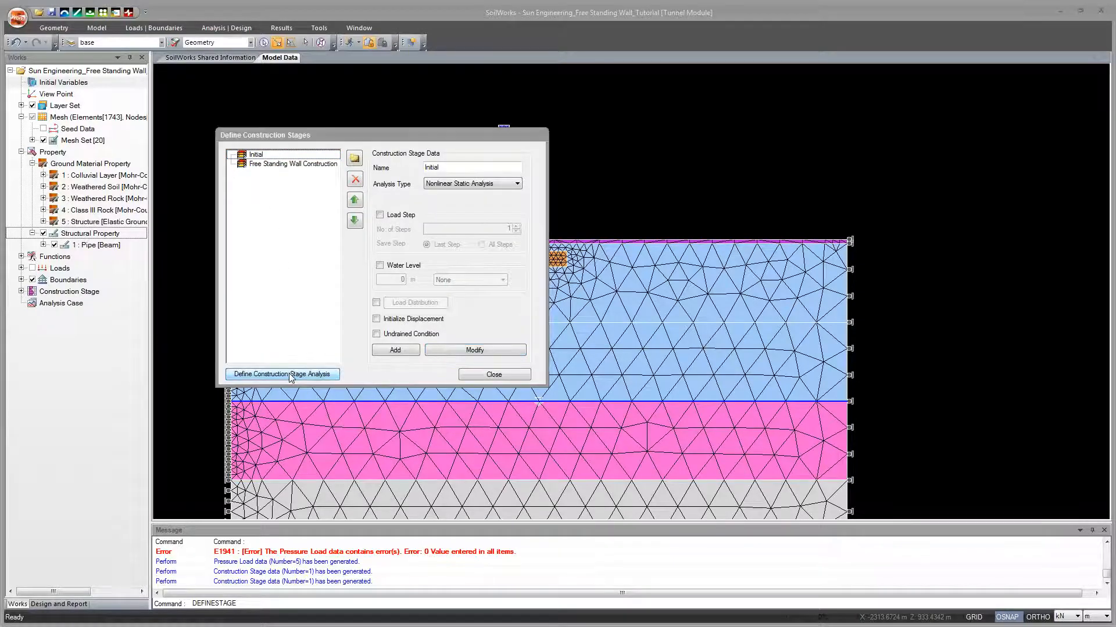
{"action": "left_click_drag", "start_coordinate": [734, 137], "coordinate": [541, 134]}
{"action": "mouse_move", "coordinate": [520, 219]}
{"action": "left_mouse_down"}
{"action": "mouse_move", "coordinate": [518, 240]}
{"action": "mouse_move", "coordinate": [519, 213]}
{"action": "left_mouse_up"}
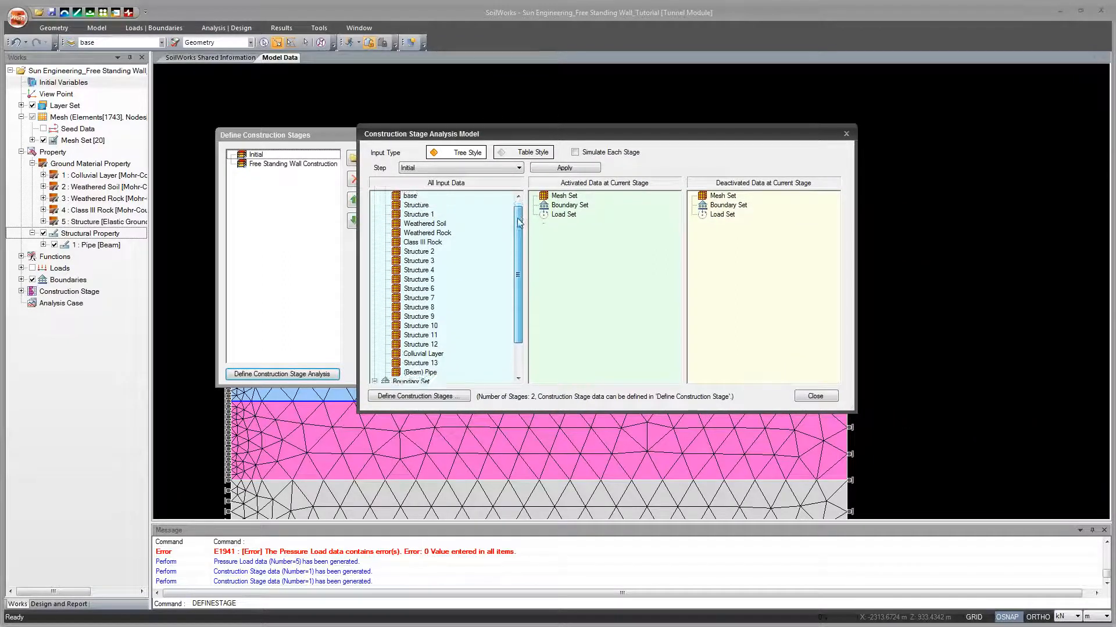
{"action": "left_click", "coordinate": [540, 152]}
{"action": "left_click_drag", "start_coordinate": [548, 134], "coordinate": [566, 125]}
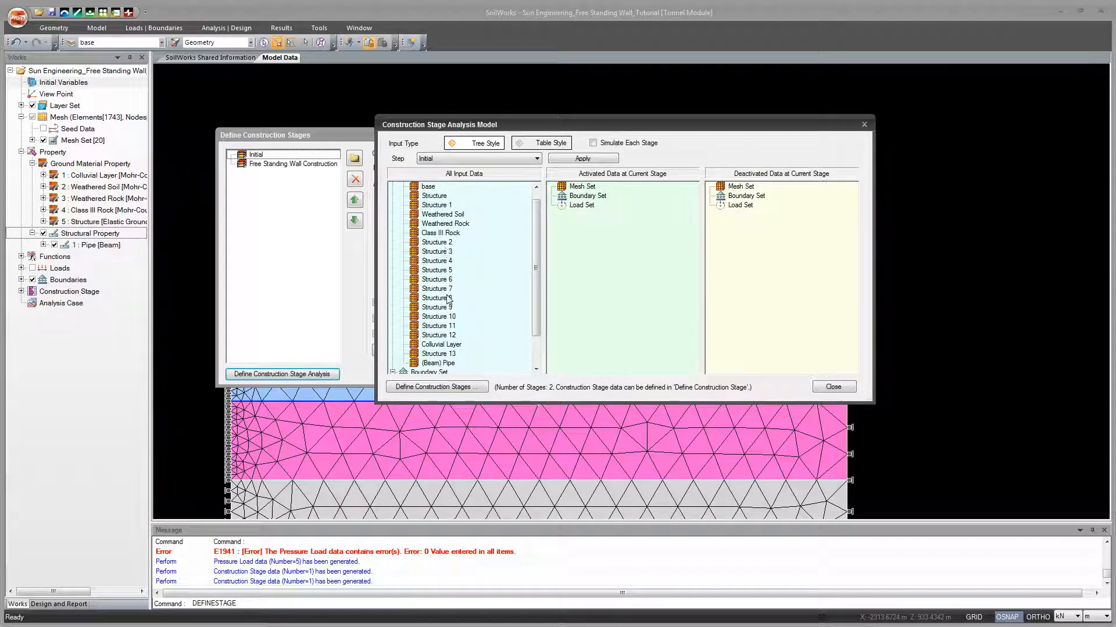
{"action": "left_click_drag", "start_coordinate": [494, 124], "coordinate": [381, 304]}
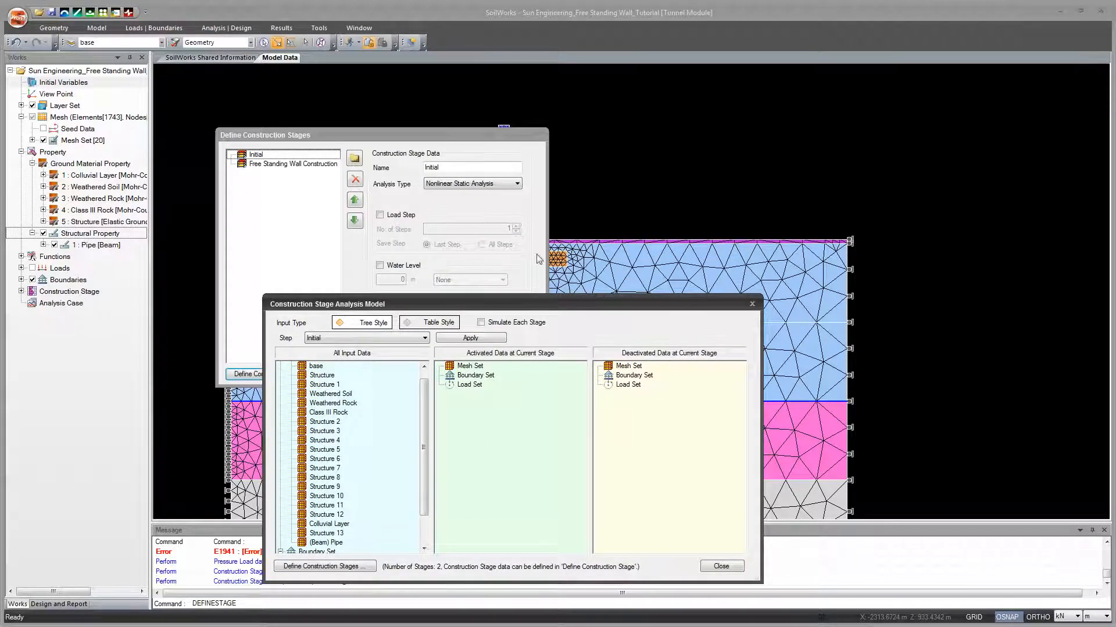
{"action": "left_click_drag", "start_coordinate": [564, 311], "coordinate": [616, 165]}
{"action": "mouse_move", "coordinate": [503, 251]}
{"action": "left_mouse_down"}
{"action": "mouse_move", "coordinate": [503, 269]}
{"action": "mouse_move", "coordinate": [500, 242]}
{"action": "left_mouse_up"}
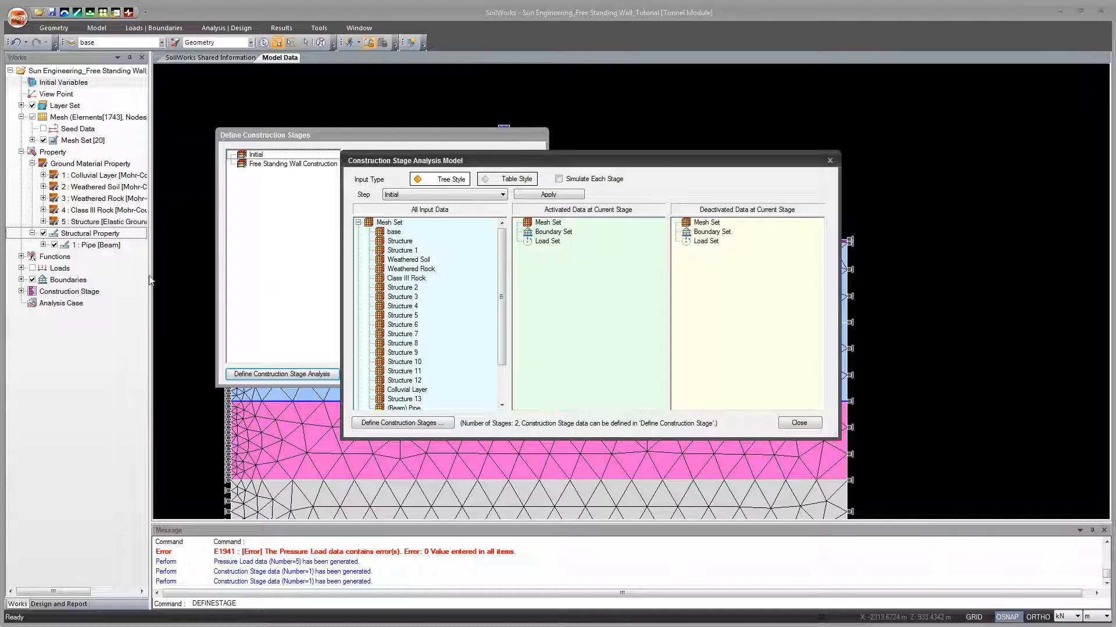
{"action": "left_click_drag", "start_coordinate": [503, 165], "coordinate": [500, 144]}
{"action": "left_click_drag", "start_coordinate": [500, 217], "coordinate": [500, 223]}
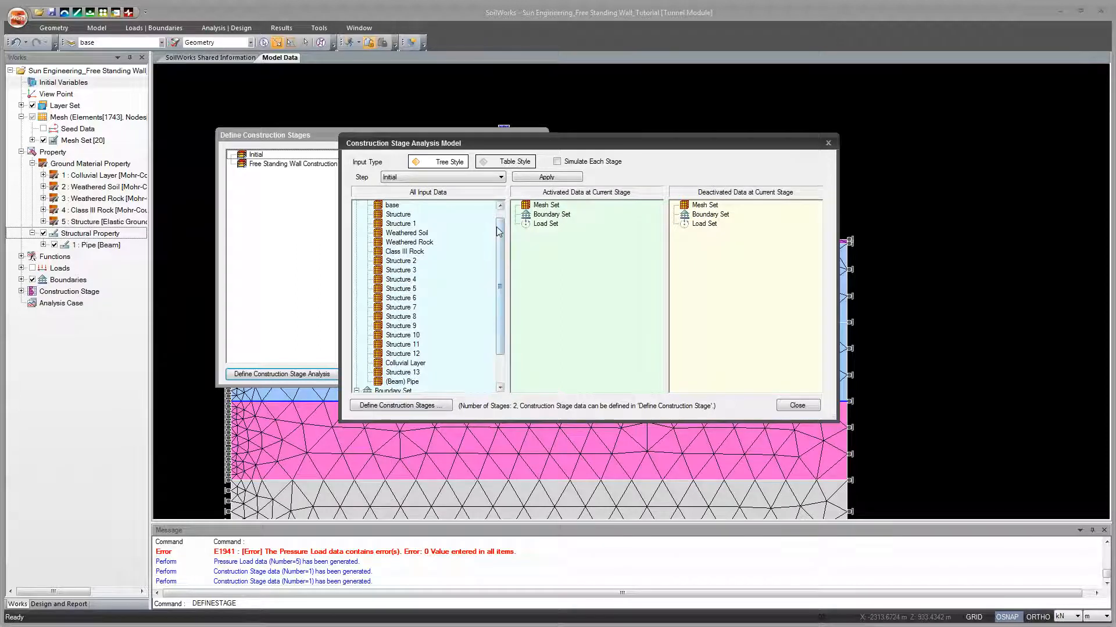
{"action": "scroll", "coordinate": [498, 231], "scroll_direction": "up", "scroll_amount": 1}
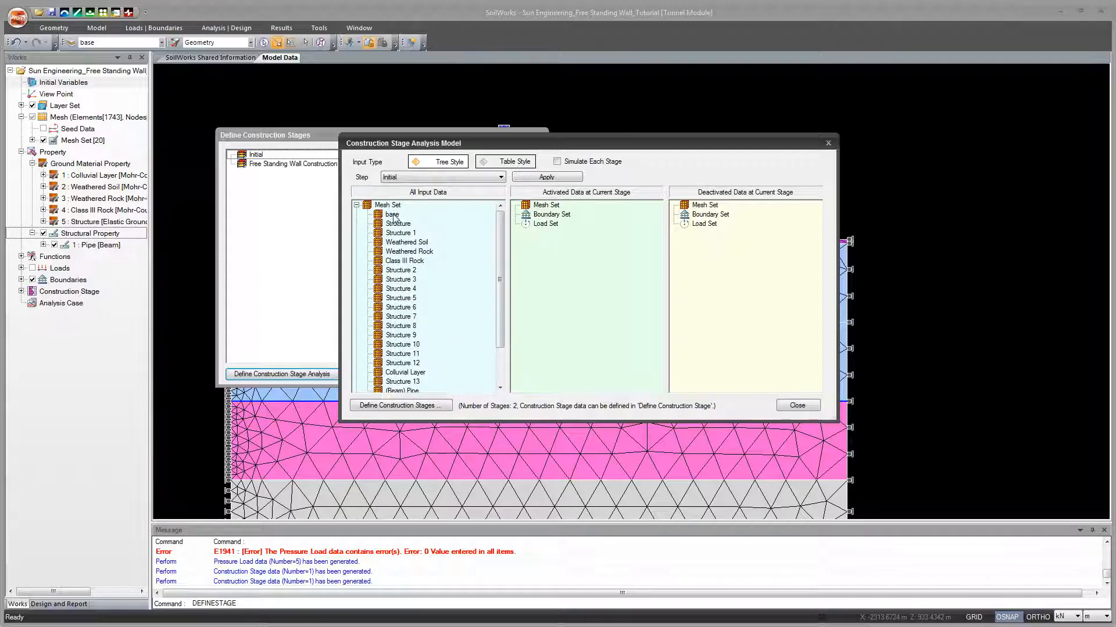
Step: Activate the base, Weathered Soil, Weathered Rock, Class III Rock and (Beam) Pipe mesh sets in the Initial stage
{"action": "left_click_drag", "start_coordinate": [393, 217], "coordinate": [554, 225]}
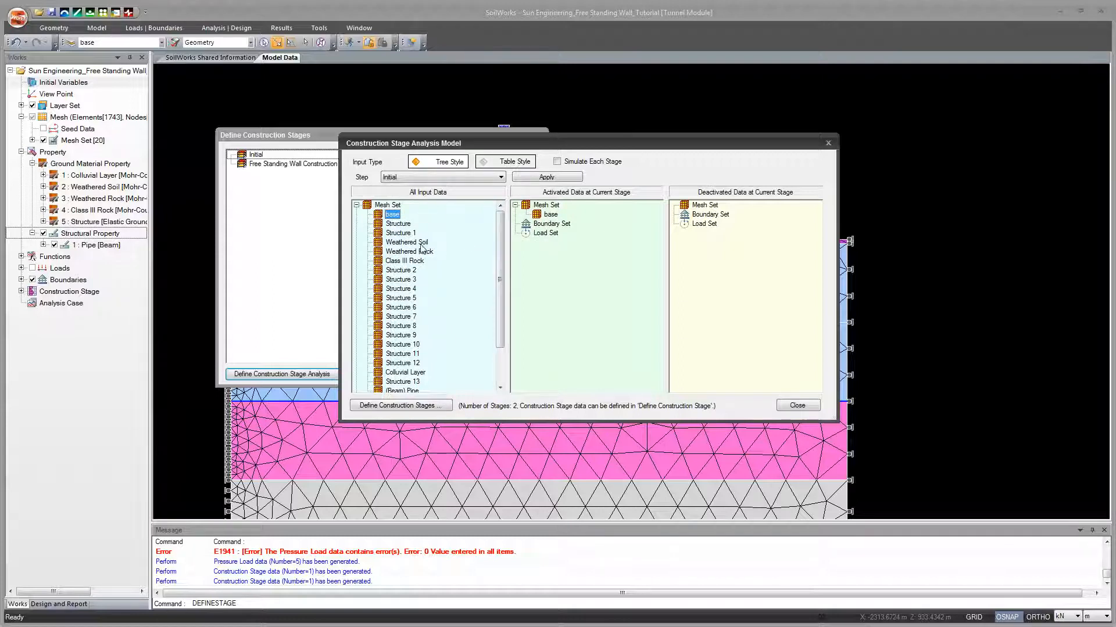
{"action": "left_click_drag", "start_coordinate": [421, 246], "coordinate": [536, 248]}
{"action": "left_click_drag", "start_coordinate": [421, 253], "coordinate": [580, 265]}
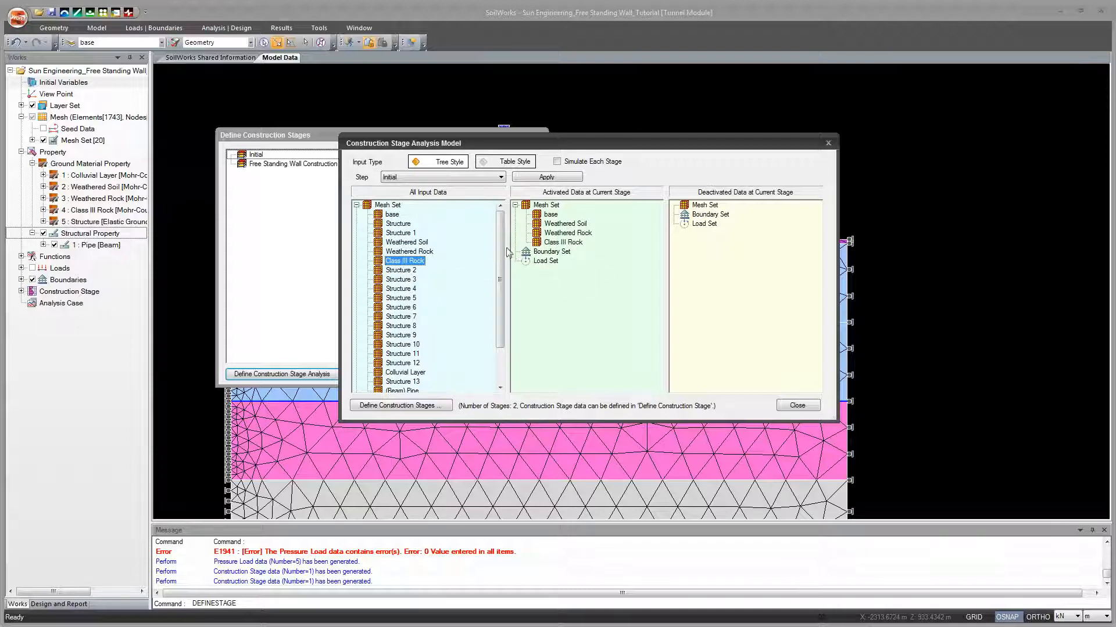
{"action": "scroll", "coordinate": [485, 286], "scroll_direction": "down", "scroll_amount": 3}
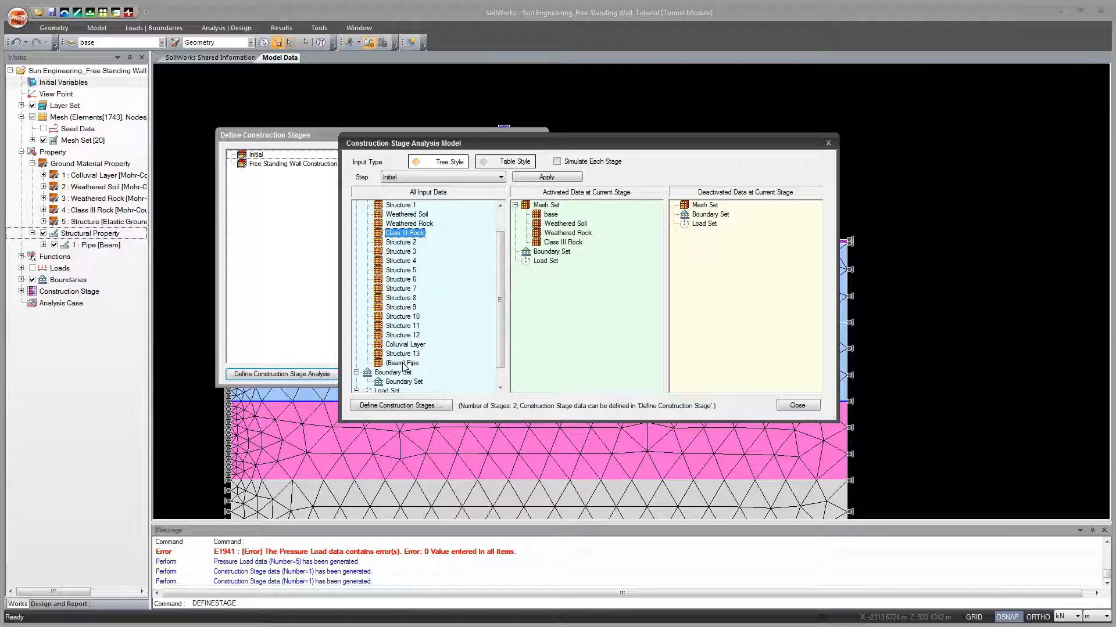
{"action": "left_click_drag", "start_coordinate": [402, 363], "coordinate": [578, 282]}
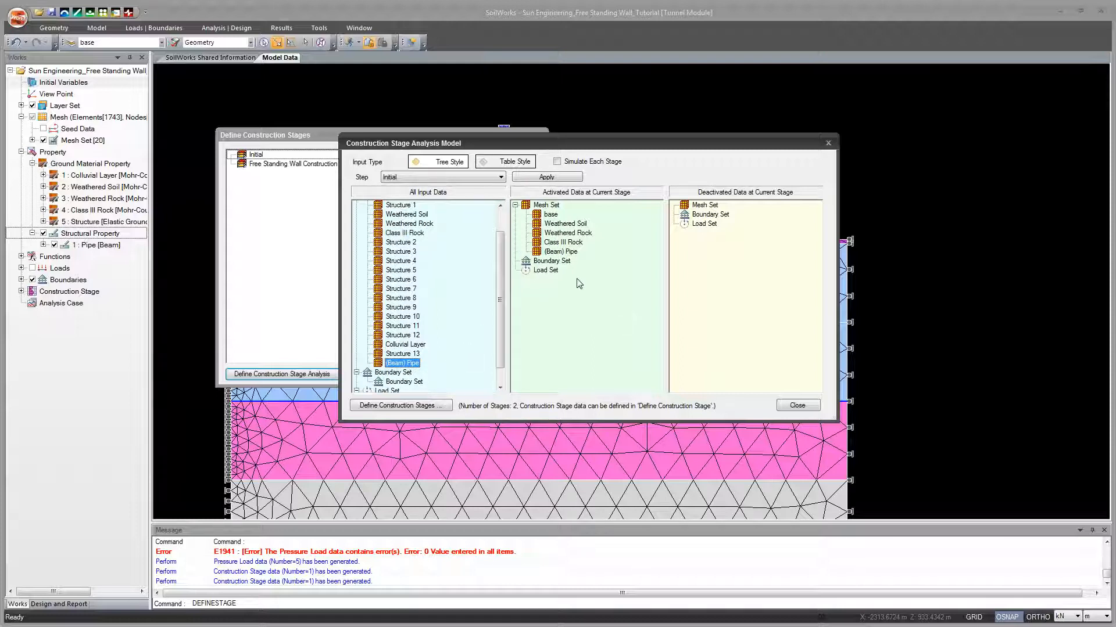
Step: Activate the Boundary Set and the Self Weight load set in the Initial stage and apply the stage data
{"action": "left_click_drag", "start_coordinate": [497, 270], "coordinate": [497, 284]}
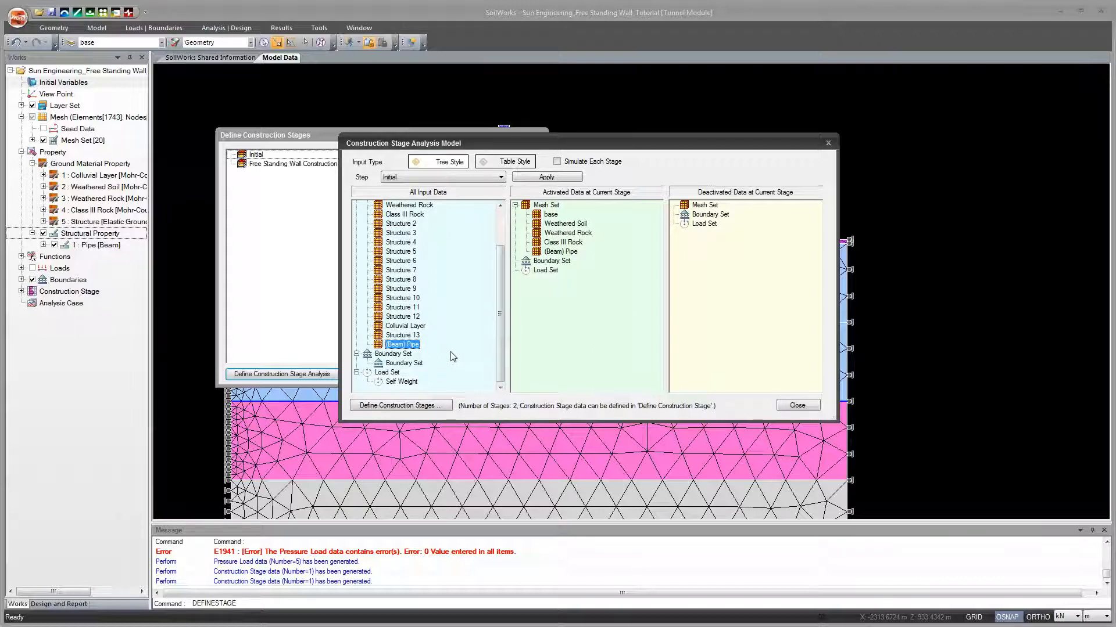
{"action": "left_click_drag", "start_coordinate": [412, 363], "coordinate": [556, 309]}
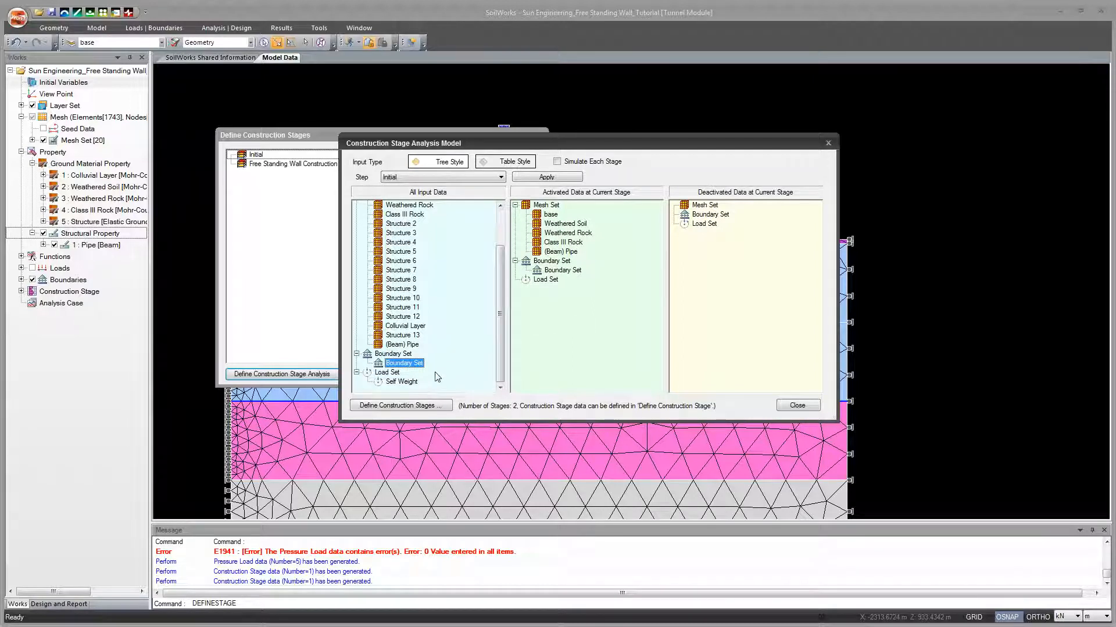
{"action": "left_click_drag", "start_coordinate": [406, 385], "coordinate": [559, 284]}
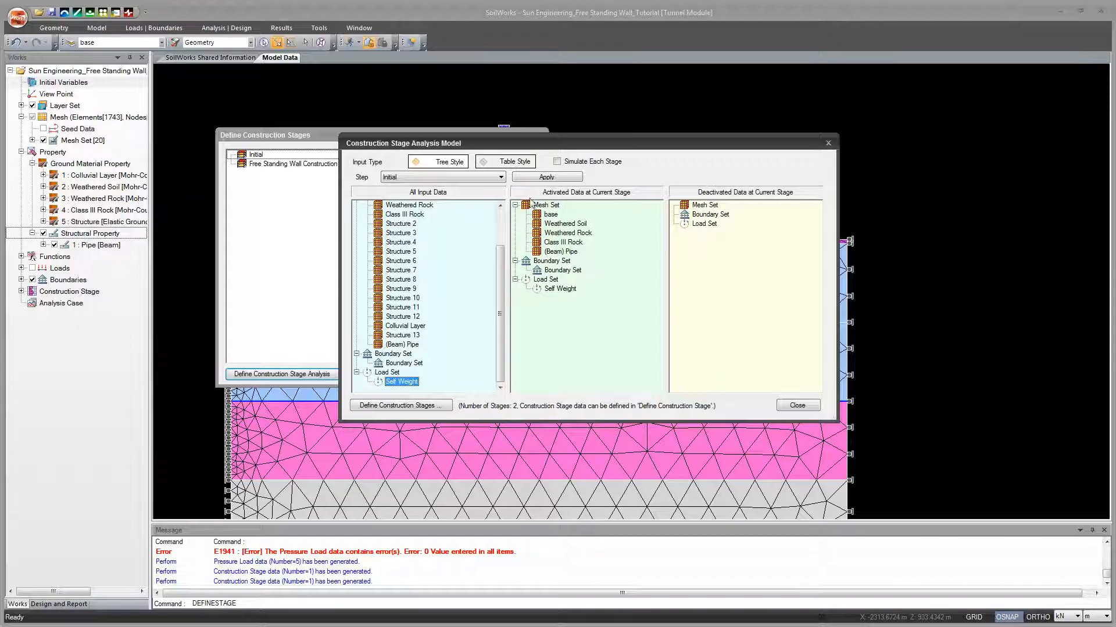
{"action": "left_click", "coordinate": [546, 178]}
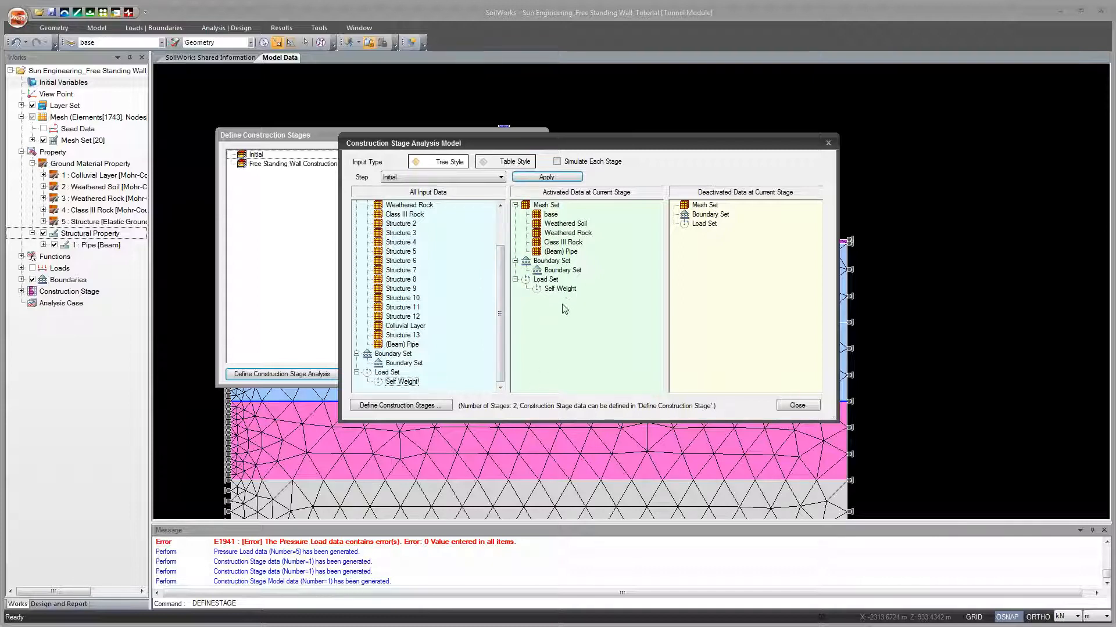
Step: Activate the mesh sets Structure and Structure 1 through Structure 13 in the Free Standing Wall Construction stage
{"action": "left_click_drag", "start_coordinate": [499, 279], "coordinate": [498, 246]}
{"action": "left_click", "coordinate": [500, 177]}
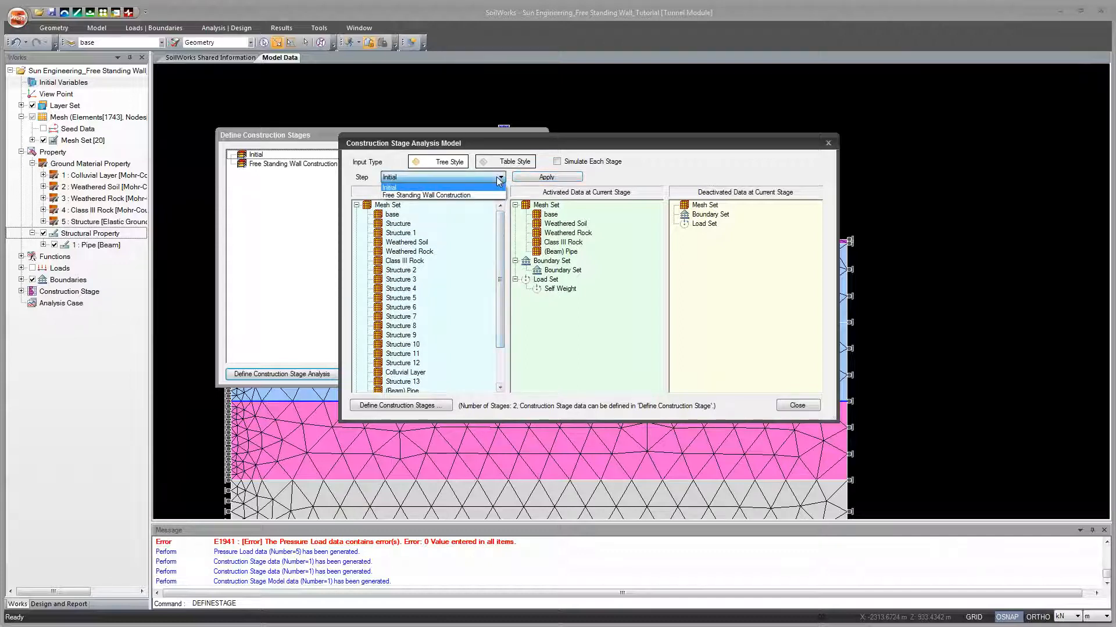
{"action": "left_click", "coordinate": [488, 195]}
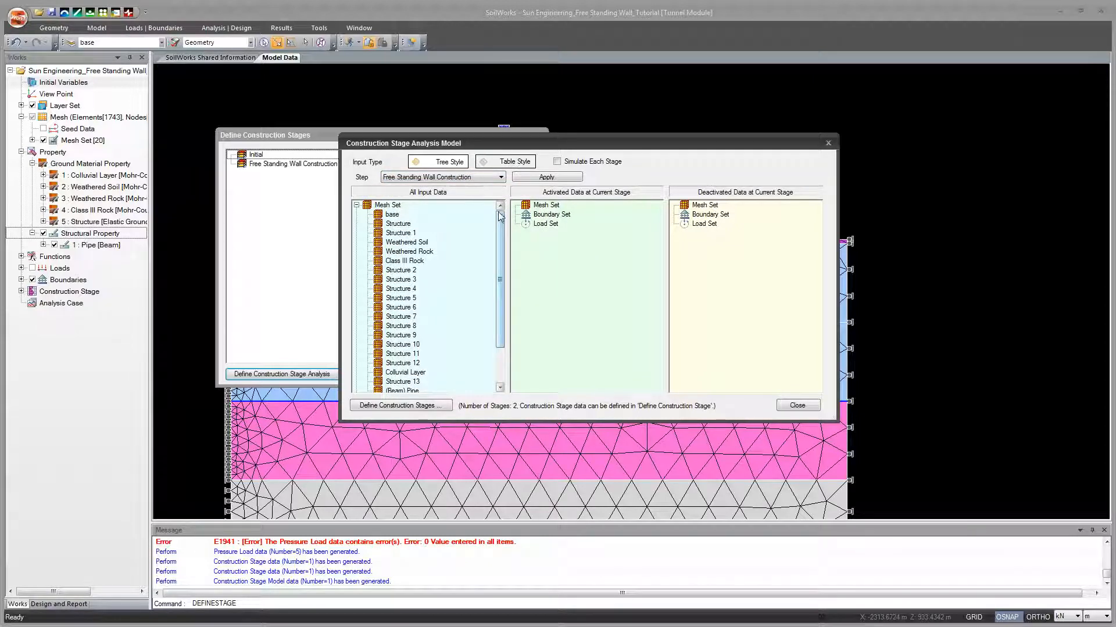
{"action": "left_click", "coordinate": [400, 223]}
{"action": "left_click", "coordinate": [405, 233], "text": "shift"}
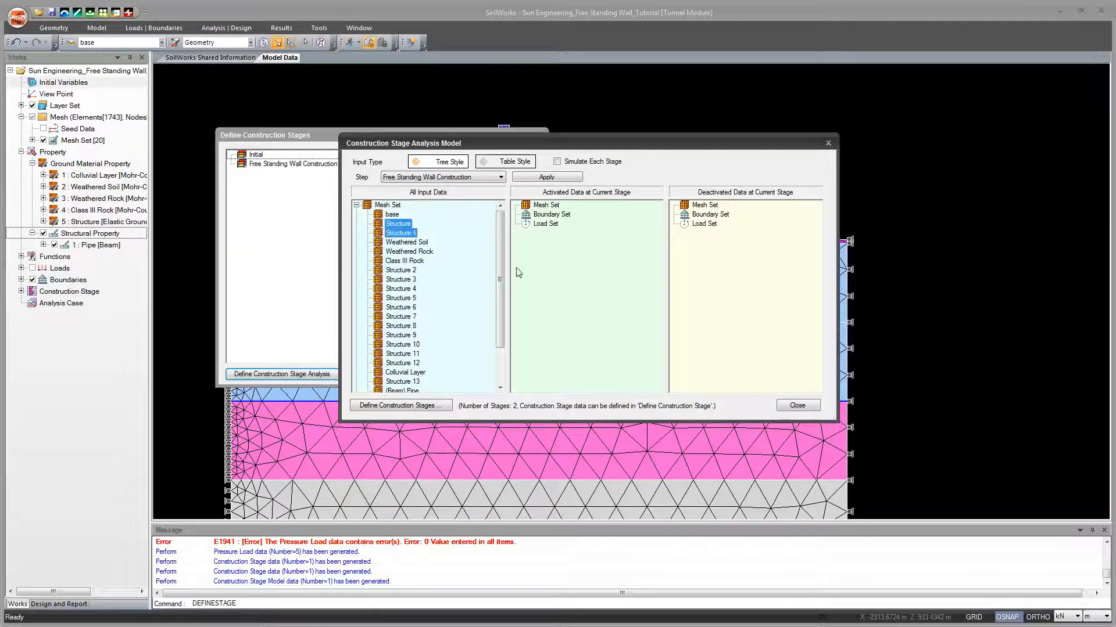
{"action": "scroll", "coordinate": [441, 273], "scroll_direction": "down", "scroll_amount": 1}
{"action": "left_click", "coordinate": [407, 242], "text": "ctrl"}
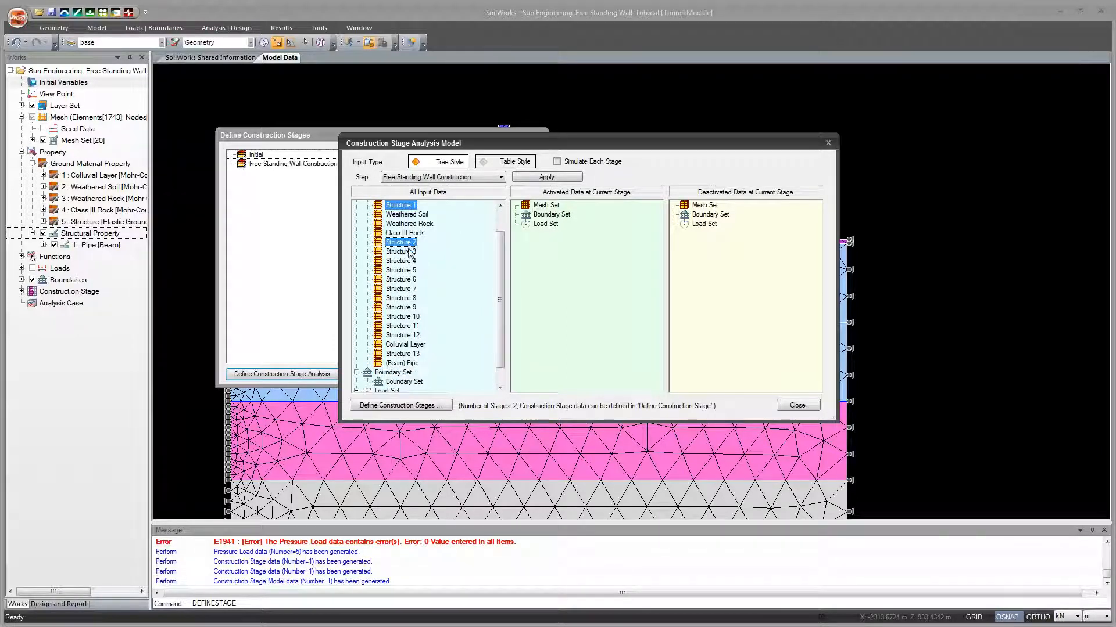
{"action": "left_click", "coordinate": [406, 251], "text": "ctrl"}
{"action": "left_click", "coordinate": [406, 261], "text": "ctrl"}
{"action": "left_click", "coordinate": [406, 270], "text": "ctrl"}
{"action": "left_click", "coordinate": [405, 280], "text": "ctrl"}
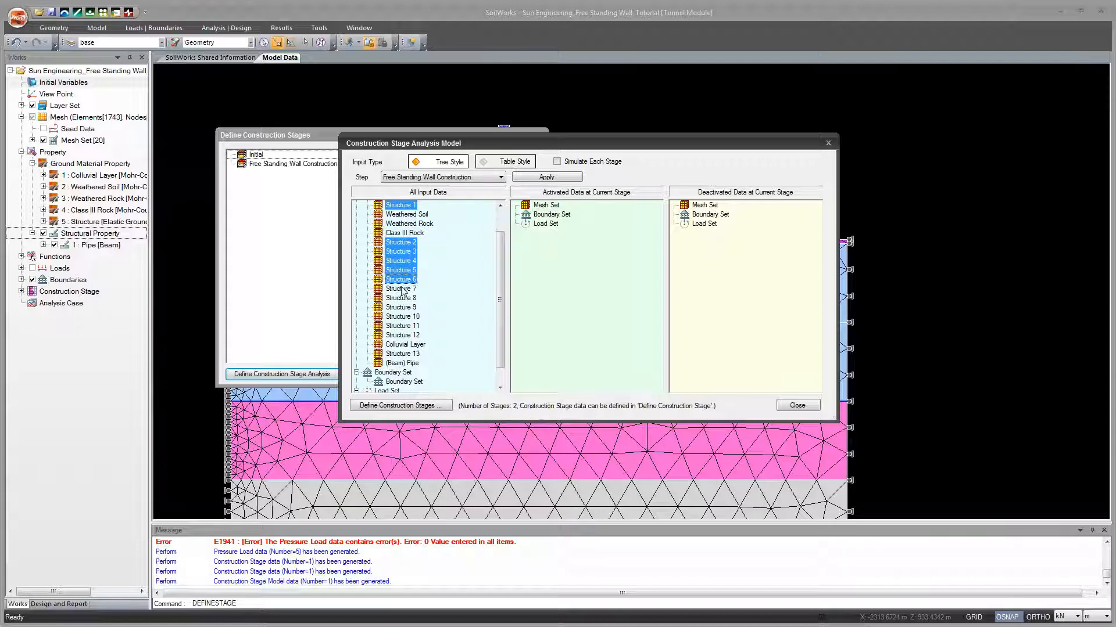
{"action": "left_click", "coordinate": [403, 288], "text": "ctrl"}
{"action": "left_click", "coordinate": [404, 298], "text": "ctrl"}
{"action": "left_click", "coordinate": [404, 307], "text": "ctrl"}
{"action": "left_click", "coordinate": [405, 317], "text": "ctrl"}
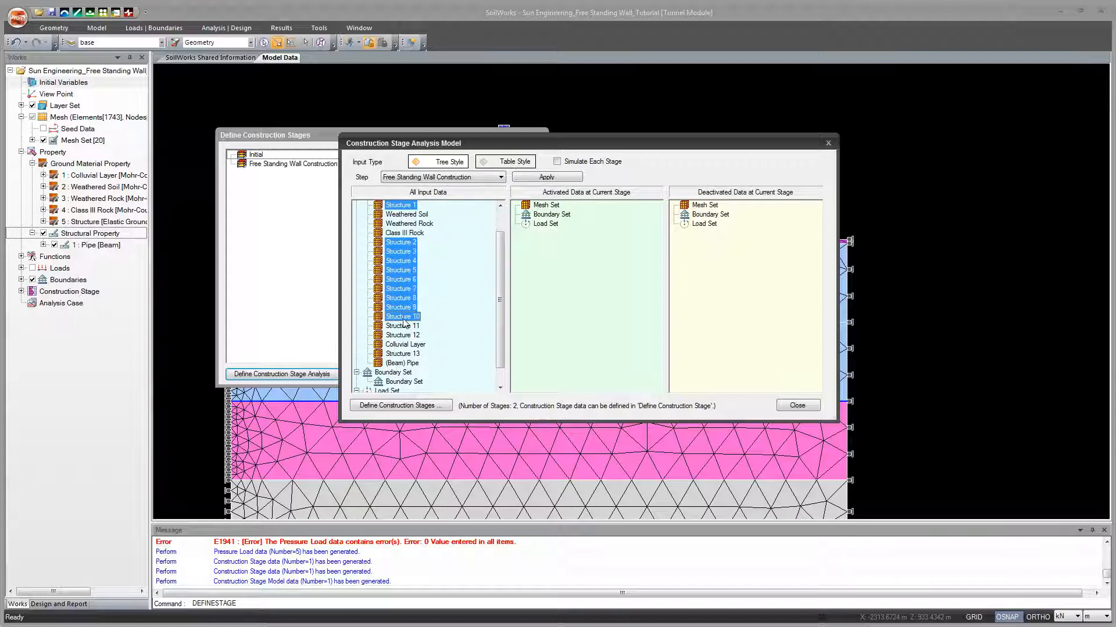
{"action": "left_click", "coordinate": [405, 326], "text": "ctrl"}
{"action": "left_click", "coordinate": [405, 335], "text": "ctrl"}
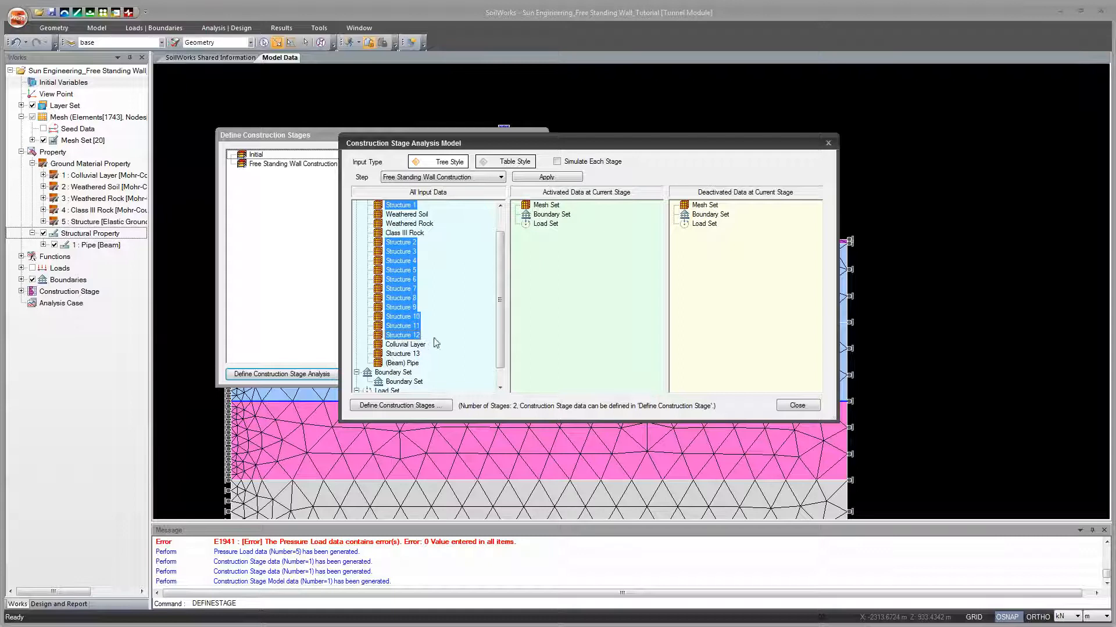
{"action": "left_click", "coordinate": [405, 354], "text": "ctrl"}
{"action": "left_click_drag", "start_coordinate": [392, 270], "coordinate": [593, 250]}
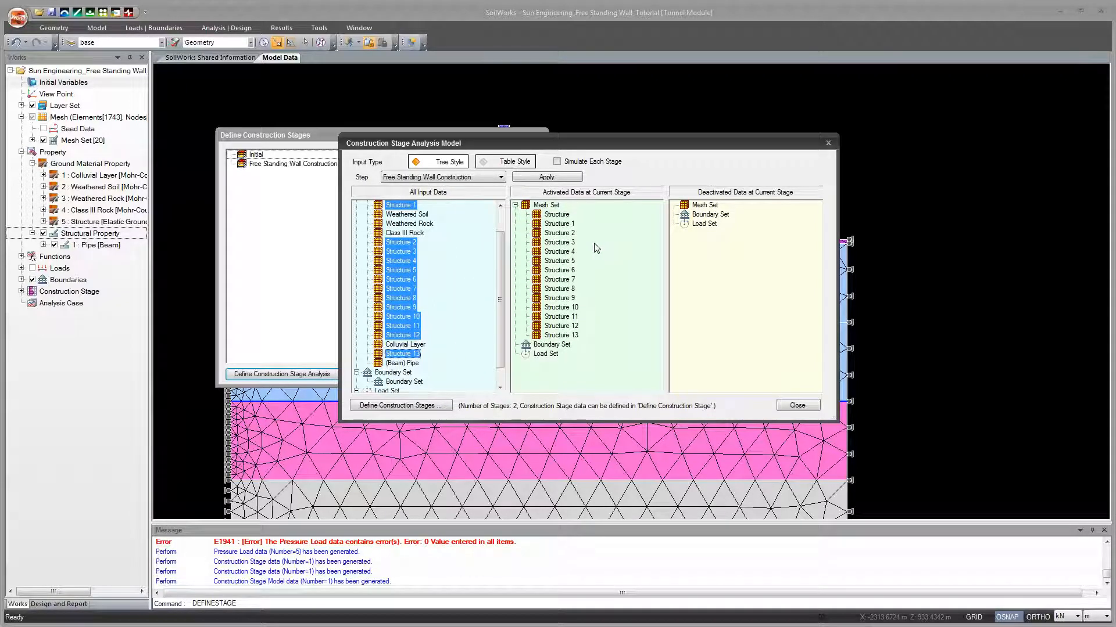
Step: Review the available mesh, boundary and load sets, apply the Free Standing Wall Construction stage data and close both construction stage dialogs
{"action": "left_click", "coordinate": [485, 280]}
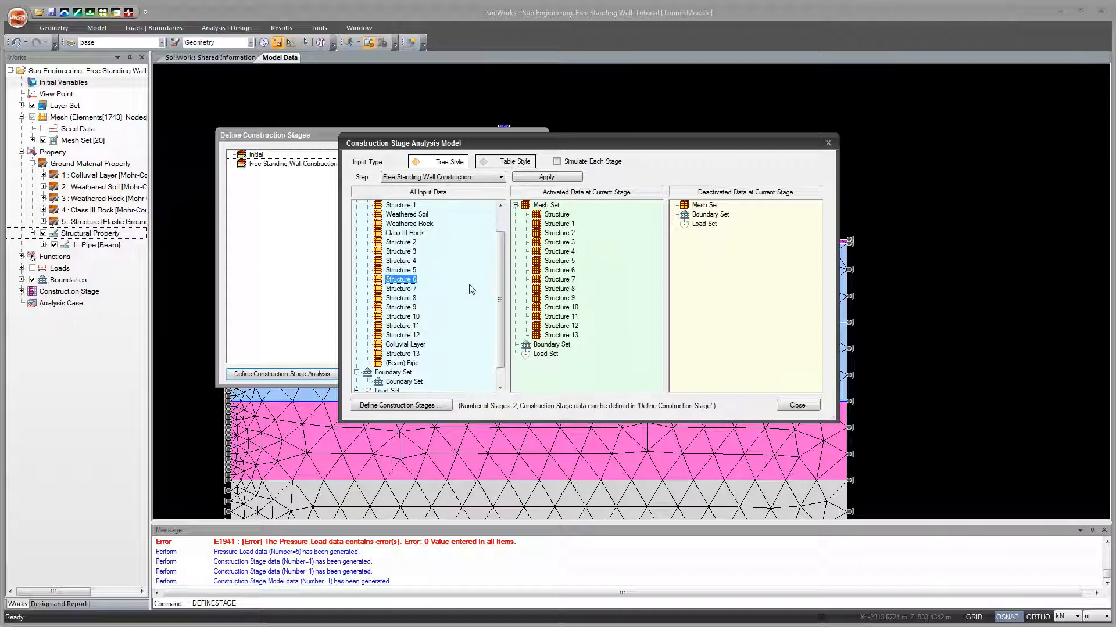
{"action": "scroll", "coordinate": [500, 274], "scroll_direction": "up", "scroll_amount": 1}
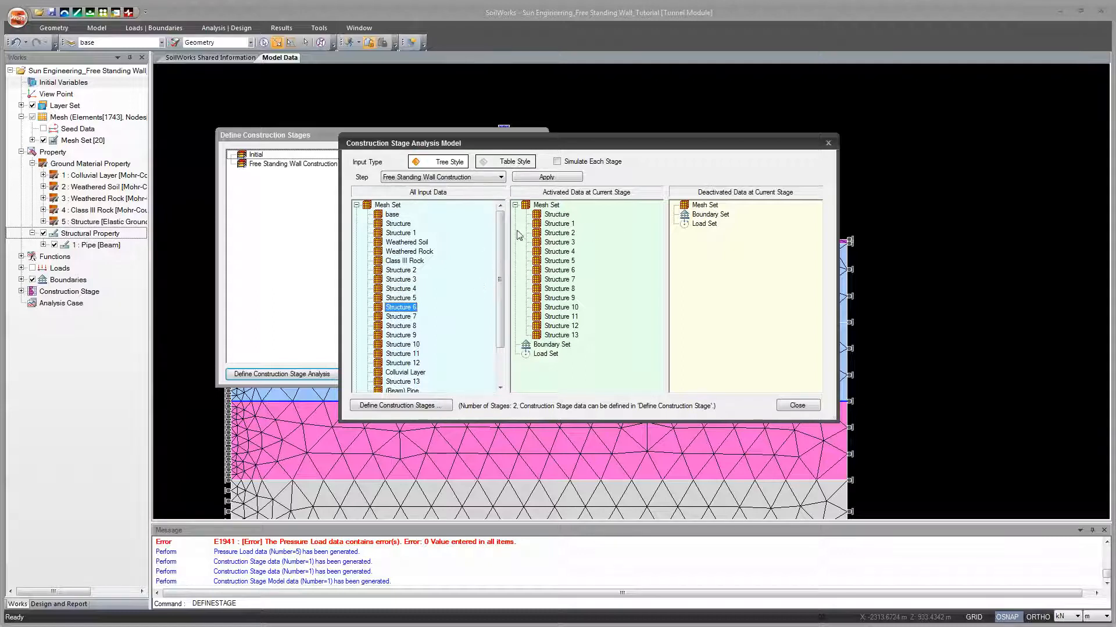
{"action": "scroll", "coordinate": [499, 273], "scroll_direction": "down", "scroll_amount": 1}
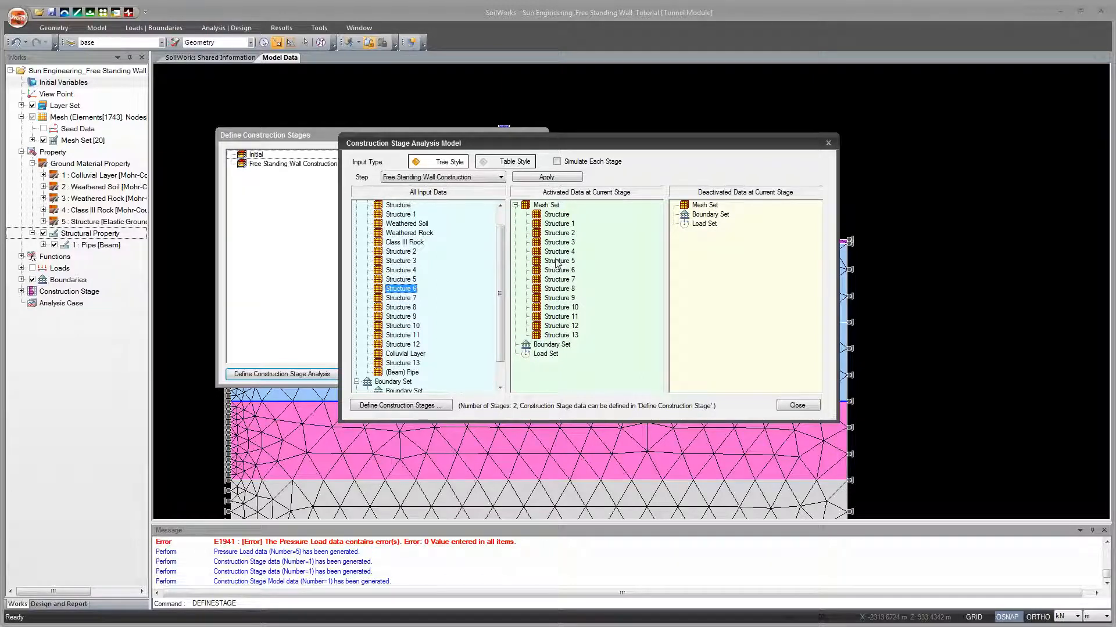
{"action": "scroll", "coordinate": [494, 224], "scroll_direction": "up", "scroll_amount": 1}
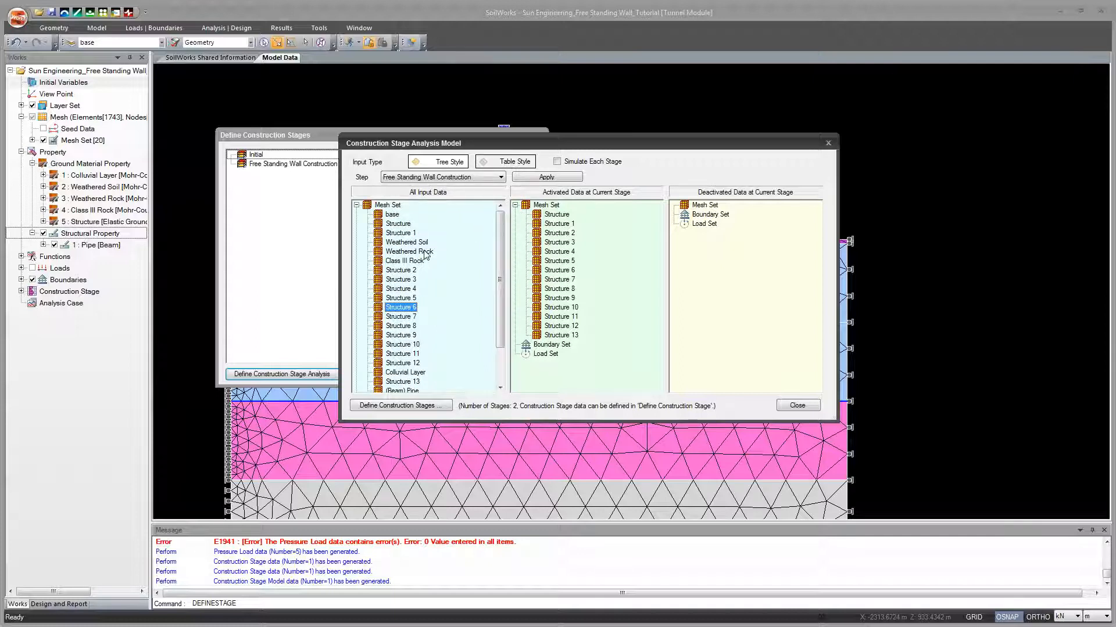
{"action": "scroll", "coordinate": [491, 262], "scroll_direction": "down", "scroll_amount": 2}
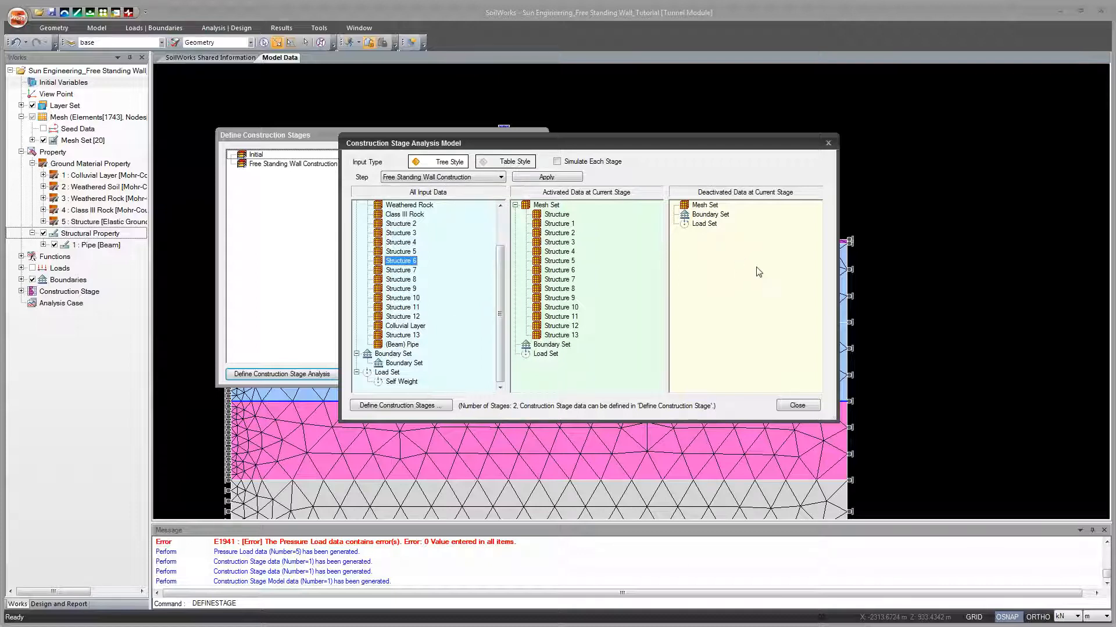
{"action": "scroll", "coordinate": [496, 267], "scroll_direction": "up", "scroll_amount": 2}
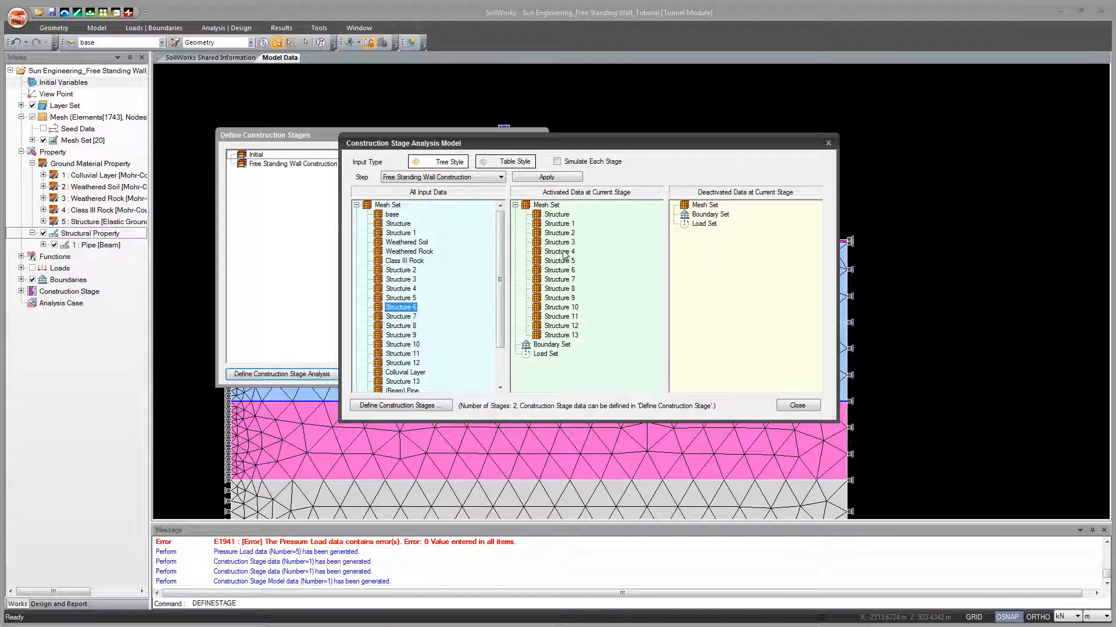
{"action": "left_click", "coordinate": [544, 181]}
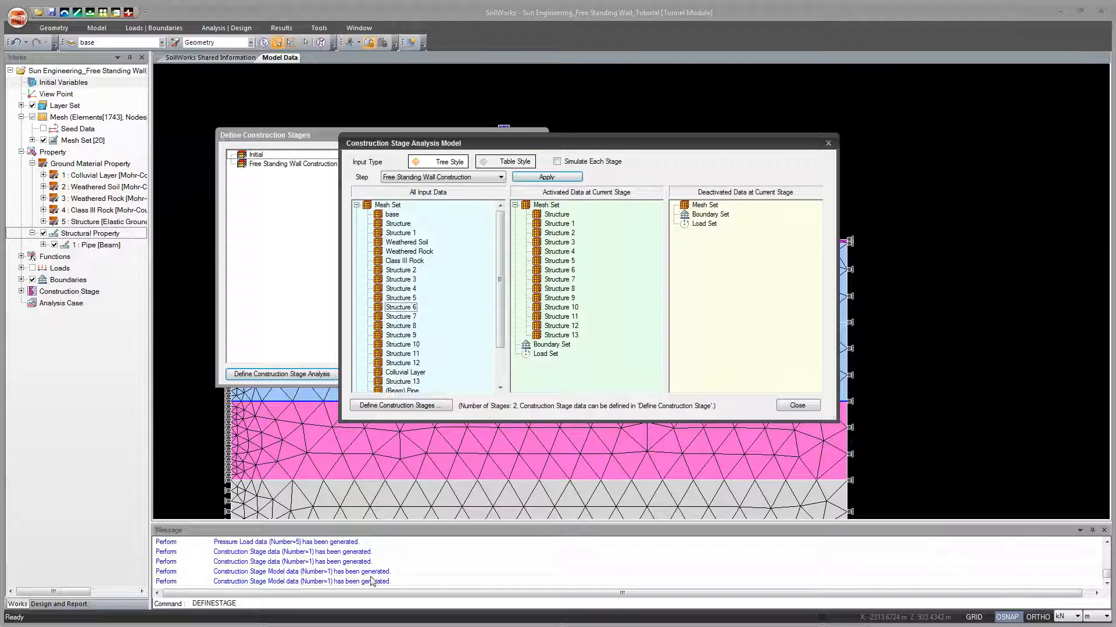
{"action": "left_click", "coordinate": [788, 408]}
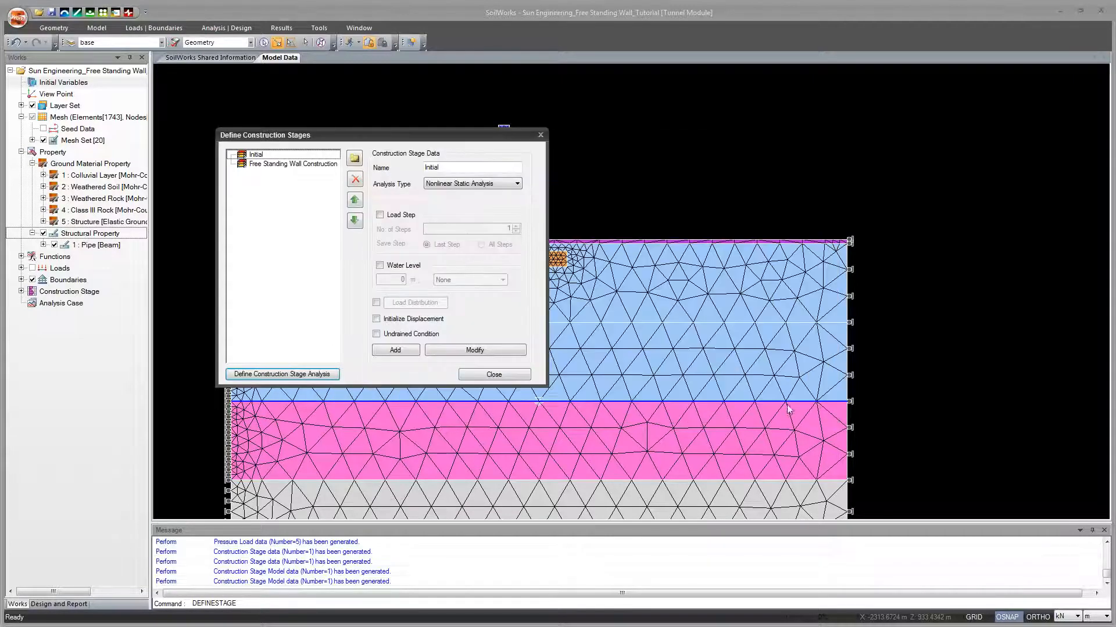
{"action": "left_click", "coordinate": [493, 374]}
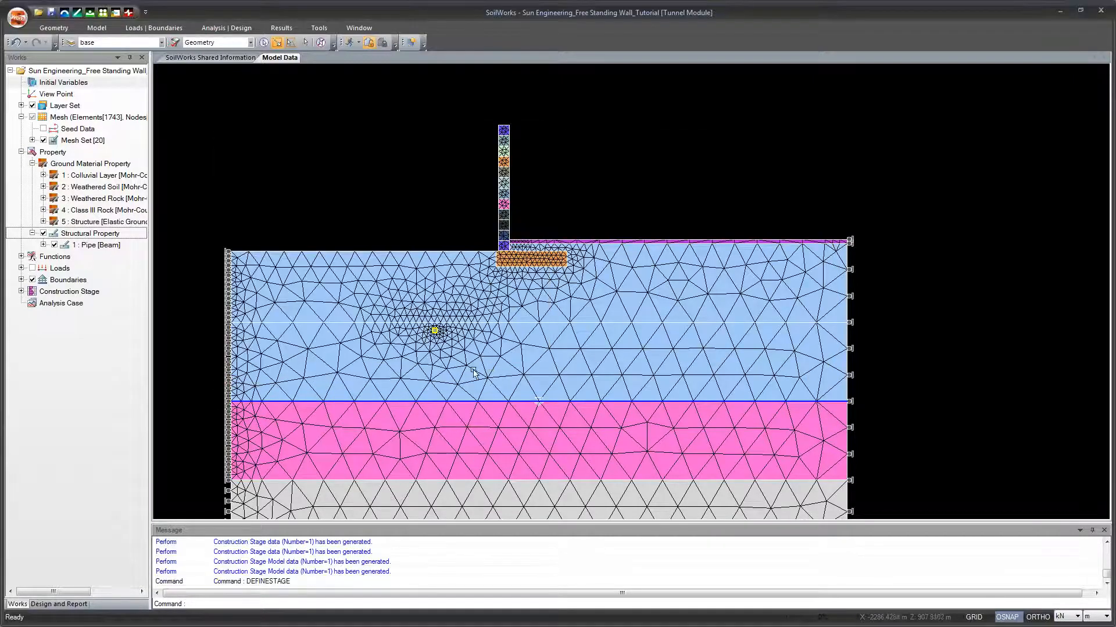
Step: Check the stages listed under Construction Stage in the model tree and collapse the list again
{"action": "left_click_drag", "start_coordinate": [336, 236], "coordinate": [310, 189]}
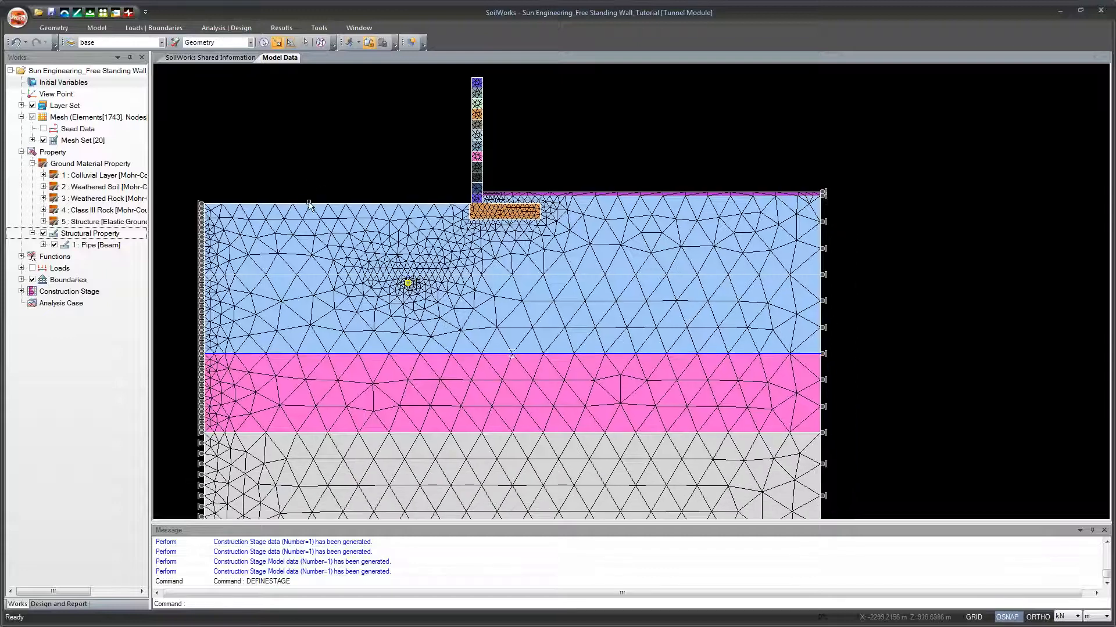
{"action": "left_click", "coordinate": [21, 292]}
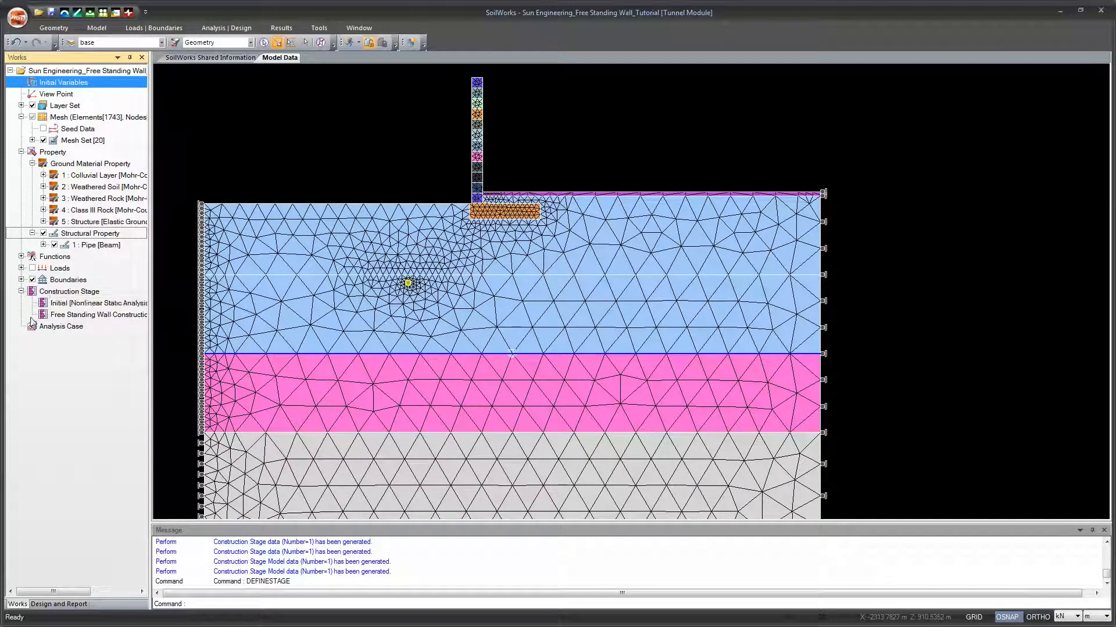
{"action": "left_click", "coordinate": [21, 292]}
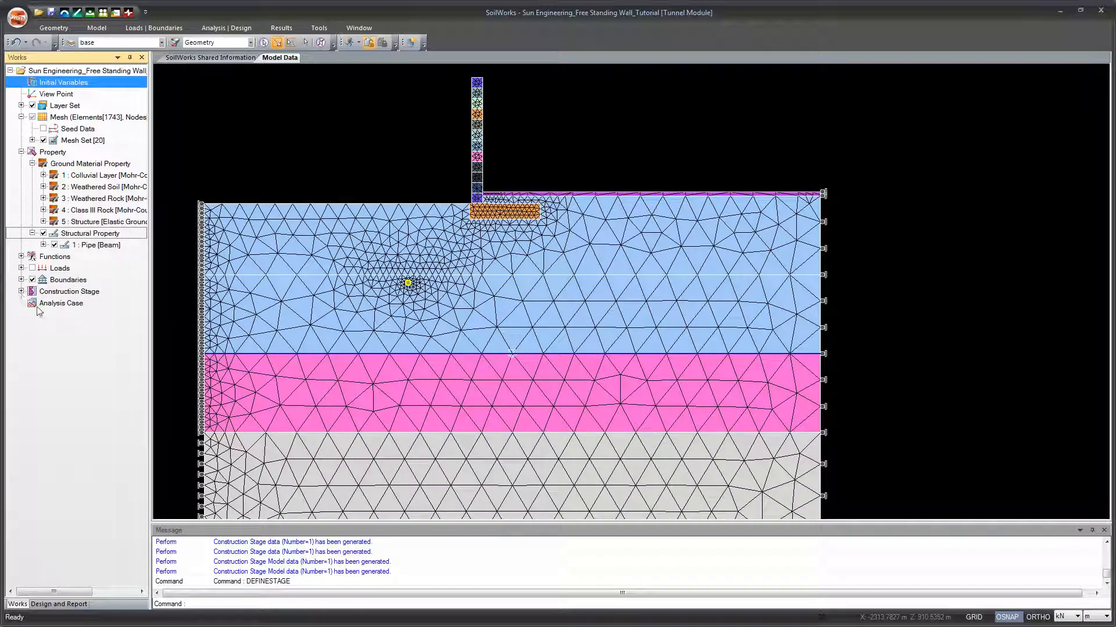
Step: Start a new analysis case named Settlement Analysis with Construction Stage Analysis as its analysis method
{"action": "left_click", "coordinate": [56, 307]}
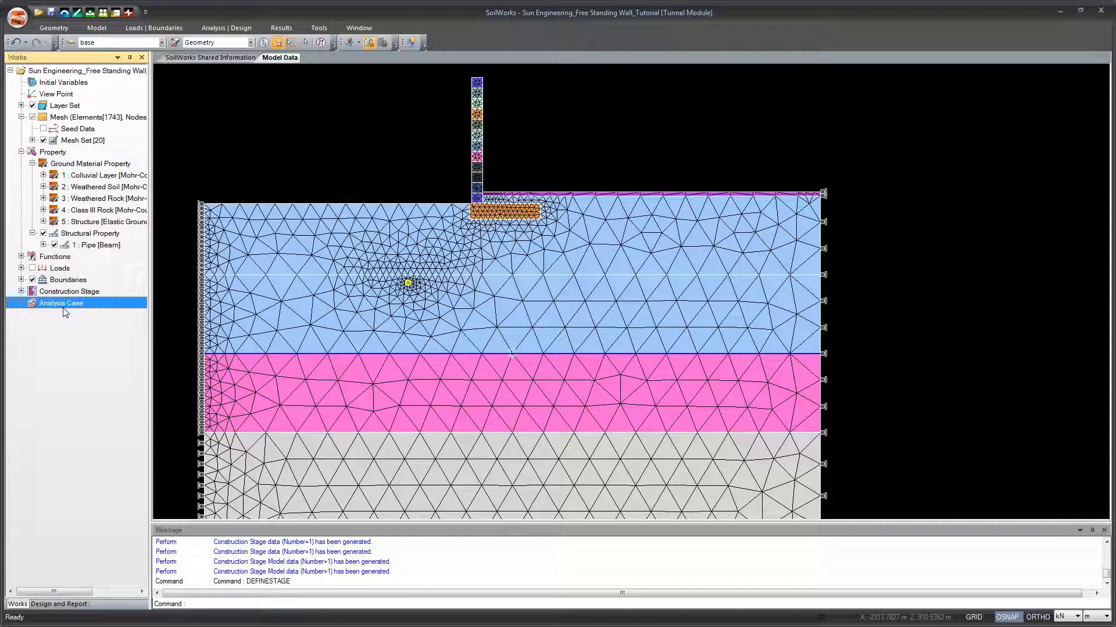
{"action": "left_click", "coordinate": [221, 29]}
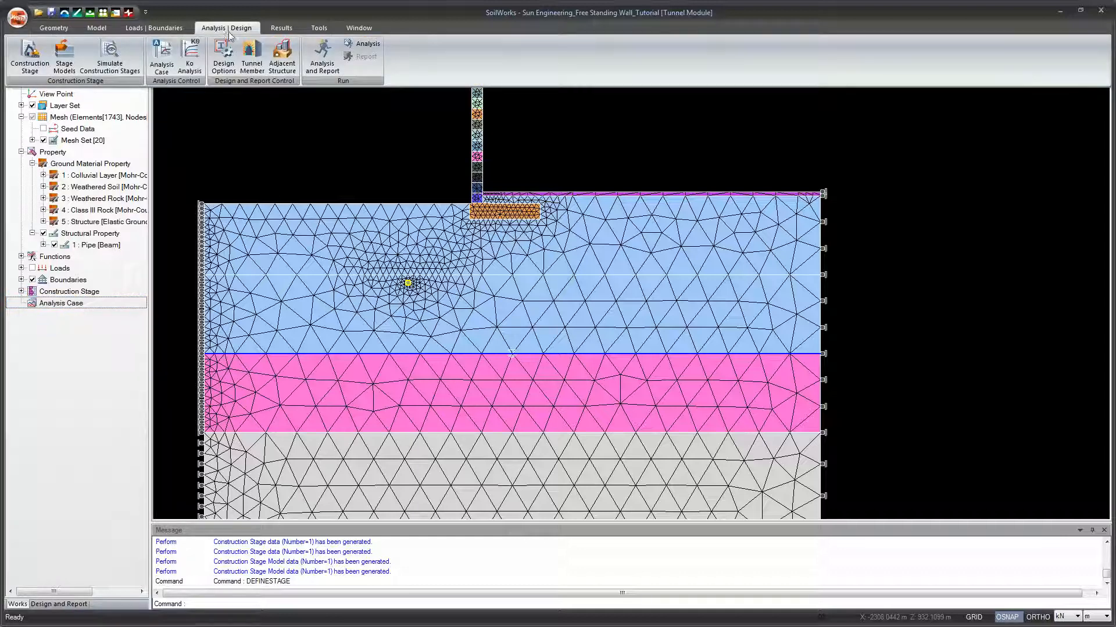
{"action": "left_click", "coordinate": [159, 66]}
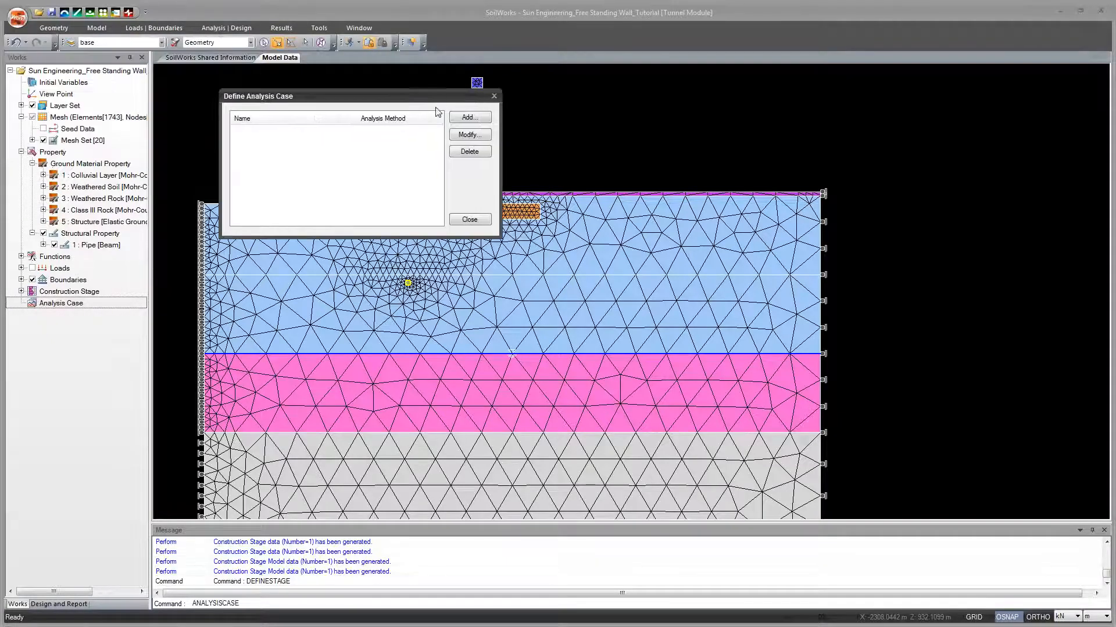
{"action": "left_click", "coordinate": [469, 117]}
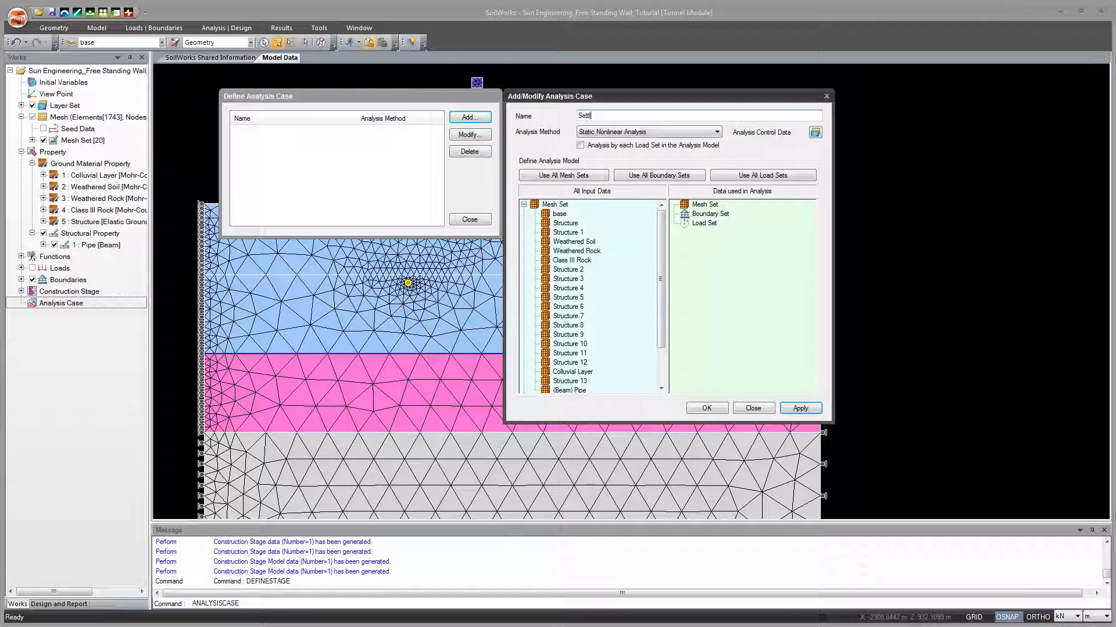
{"action": "type", "text": "Settlement"}
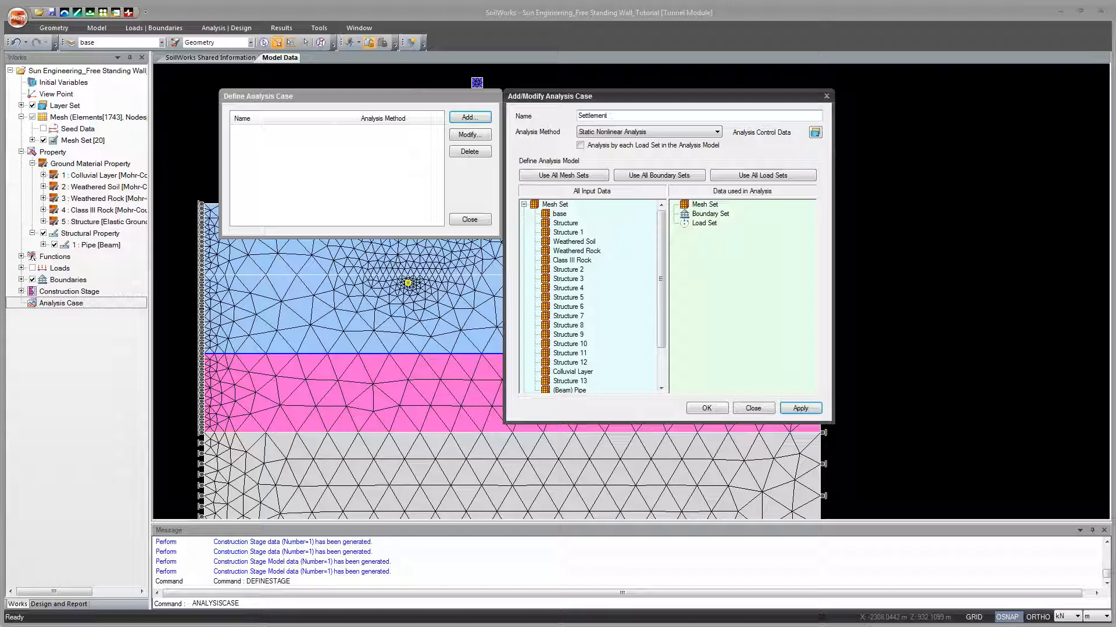
{"action": "type", "text": " Analysis"}
{"action": "left_click", "coordinate": [715, 133]}
{"action": "left_click", "coordinate": [697, 151]}
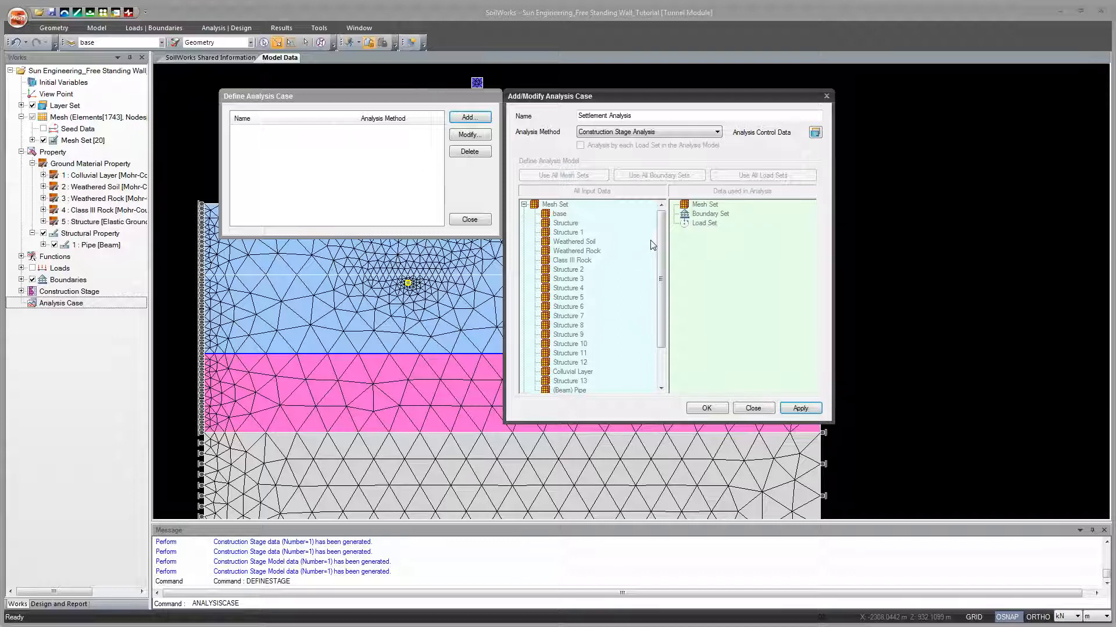
Step: Switch the analysis method to Static Nonlinear Analysis to view its model options, and restore Construction Stage Analysis
{"action": "left_click", "coordinate": [714, 132]}
{"action": "left_click", "coordinate": [713, 143]}
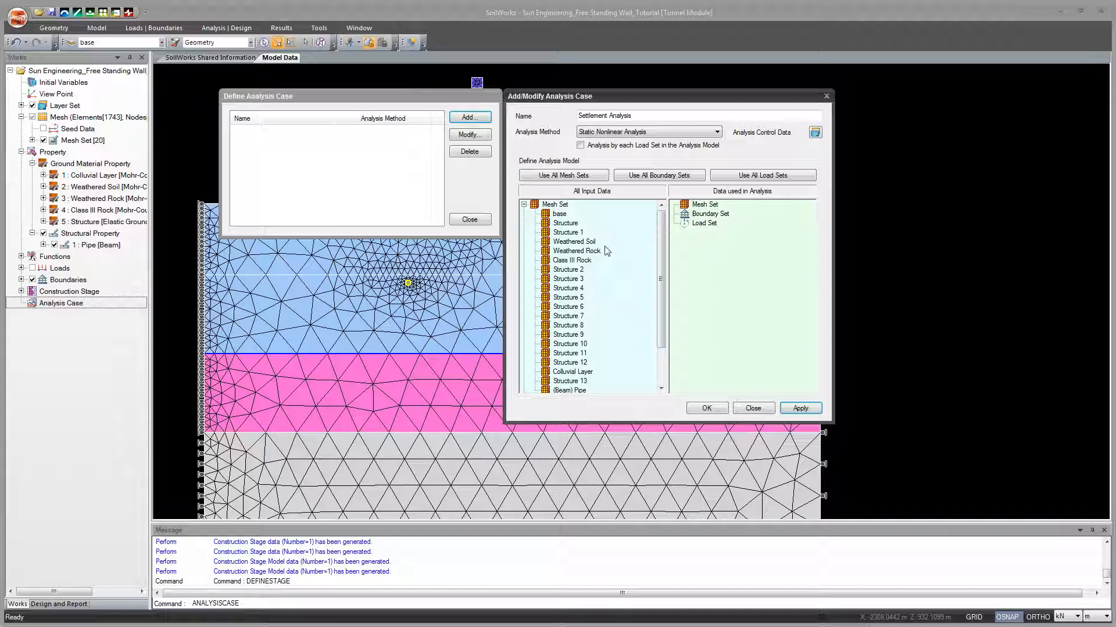
{"action": "left_click", "coordinate": [716, 133]}
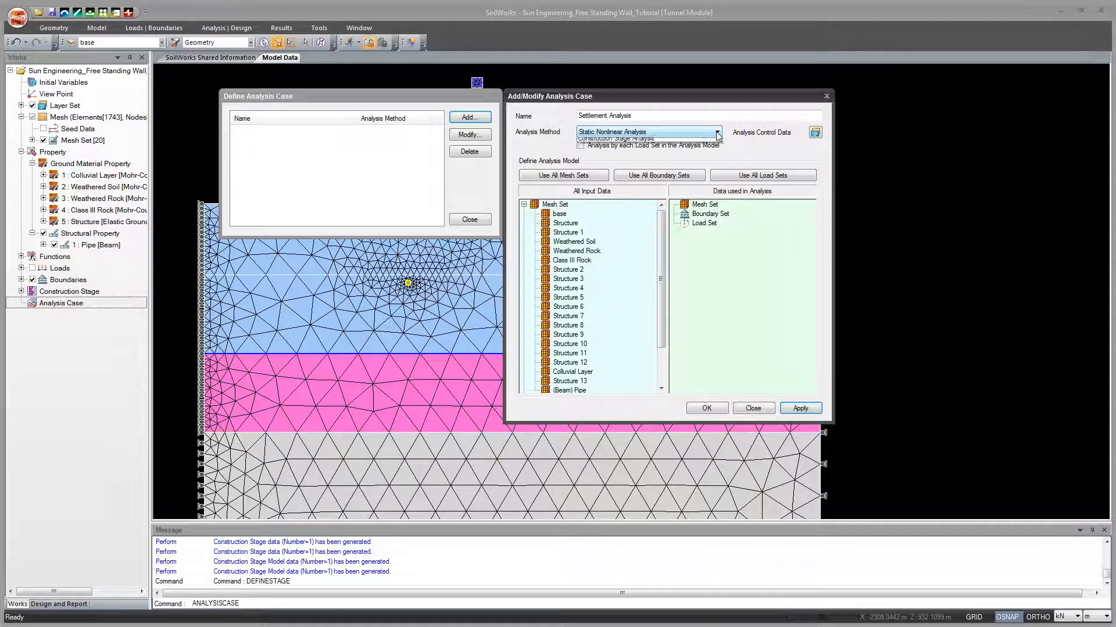
{"action": "left_click", "coordinate": [714, 150]}
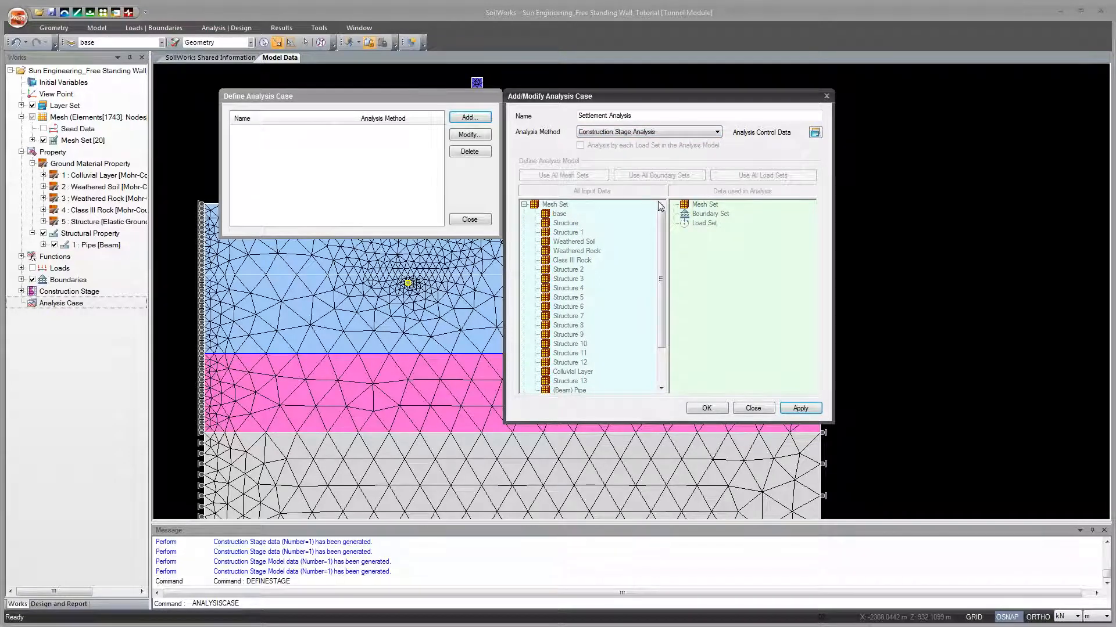
Step: Apply the Settlement Analysis case and close both analysis case dialogs
{"action": "left_click", "coordinate": [800, 408]}
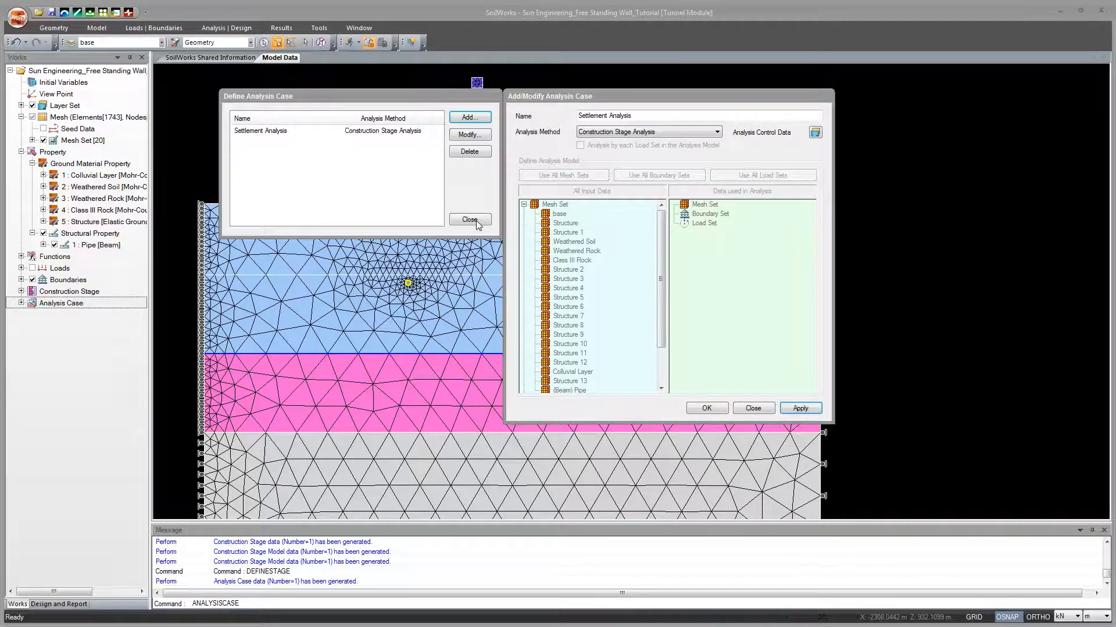
{"action": "left_click", "coordinate": [763, 408]}
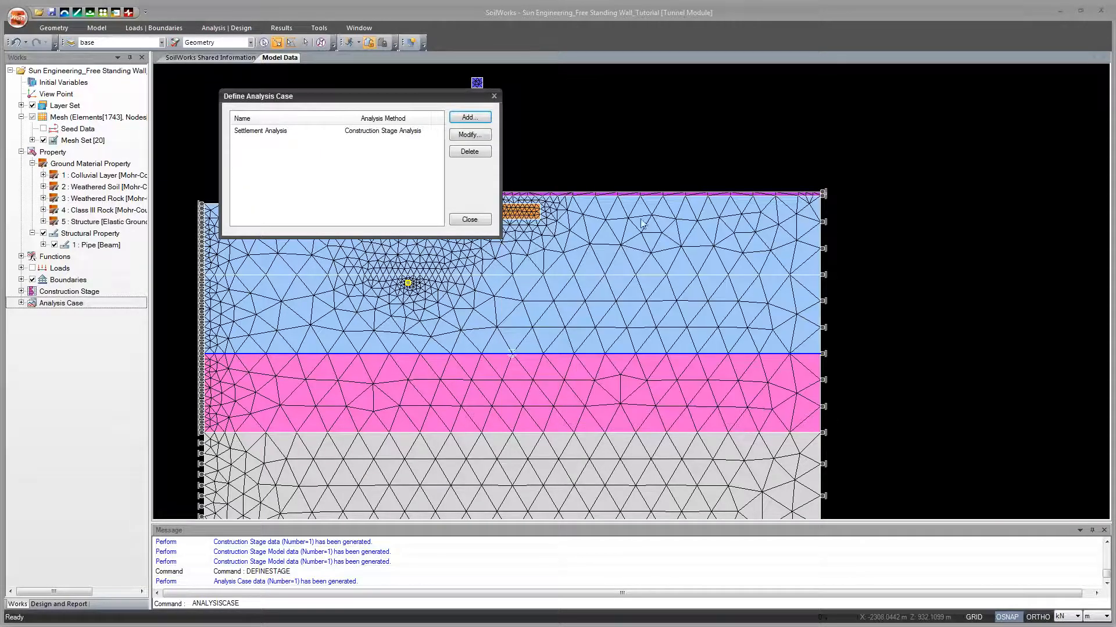
{"action": "left_click", "coordinate": [482, 220]}
Step: Run the Settlement Analysis case from the Analysis Manager and close the manager once the calculation ends
{"action": "scroll", "coordinate": [590, 336], "scroll_direction": "down", "scroll_amount": 2}
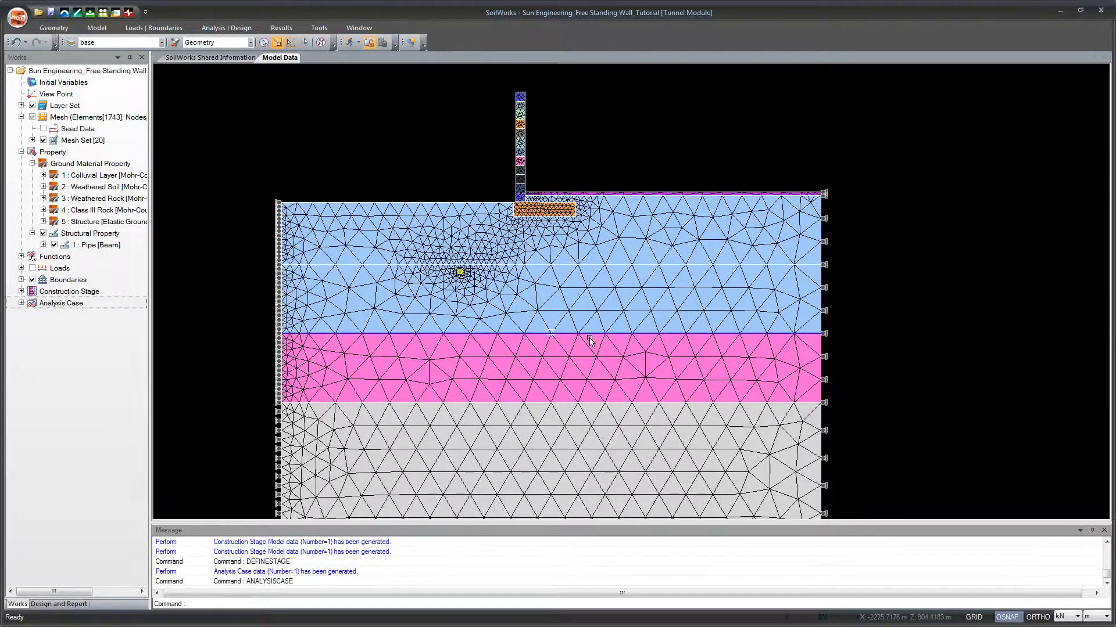
{"action": "left_click_drag", "start_coordinate": [584, 352], "coordinate": [596, 323]}
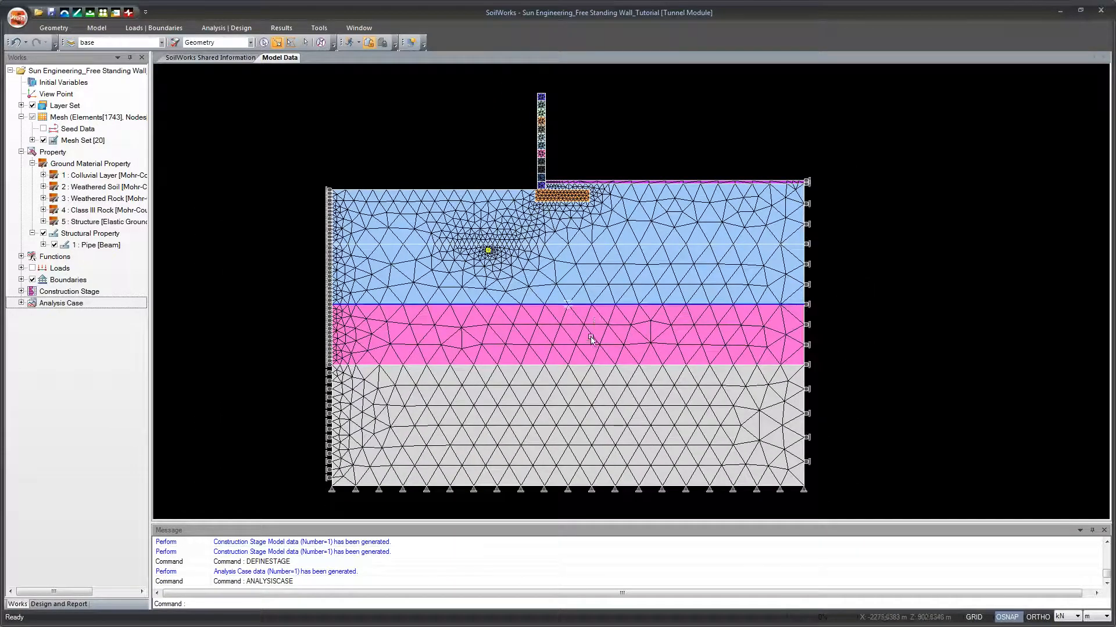
{"action": "left_click", "coordinate": [245, 28]}
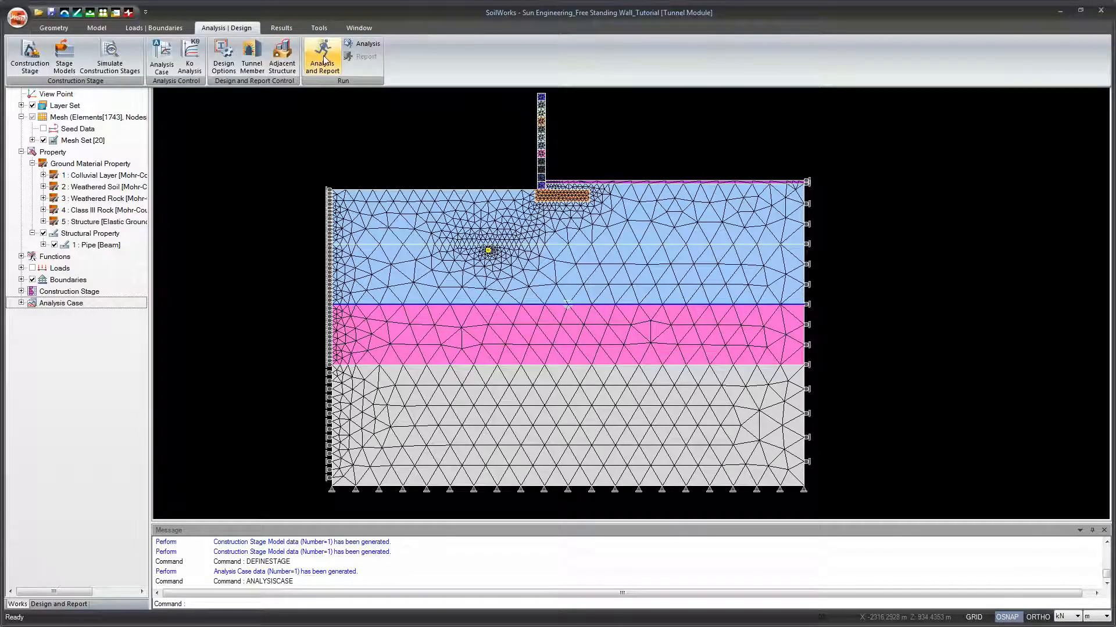
{"action": "left_click", "coordinate": [359, 41]}
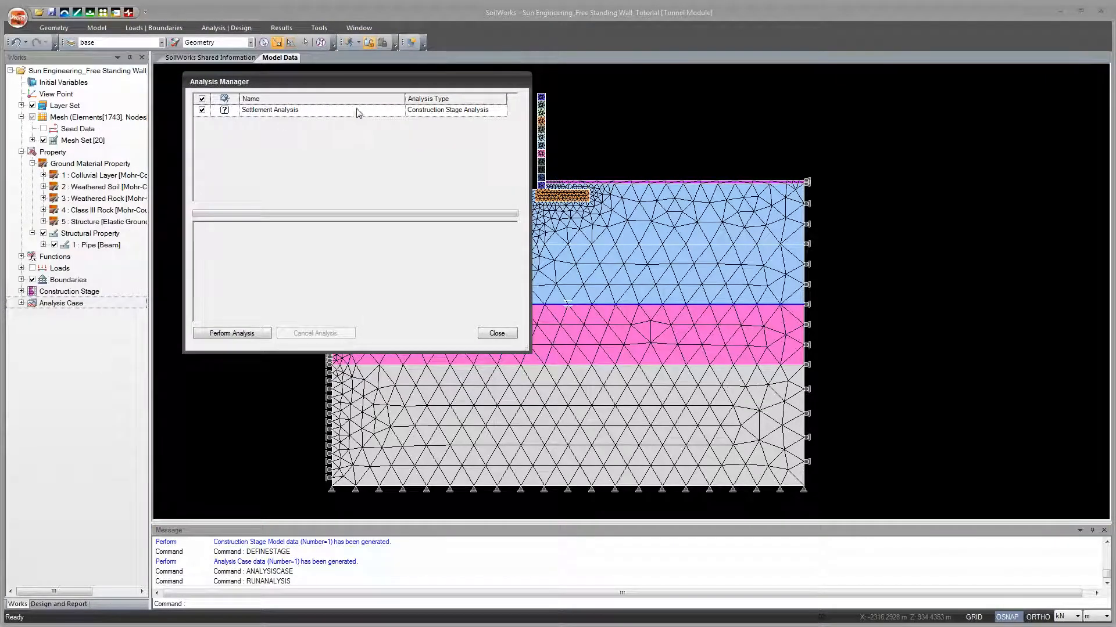
{"action": "left_click_drag", "start_coordinate": [350, 84], "coordinate": [353, 97]}
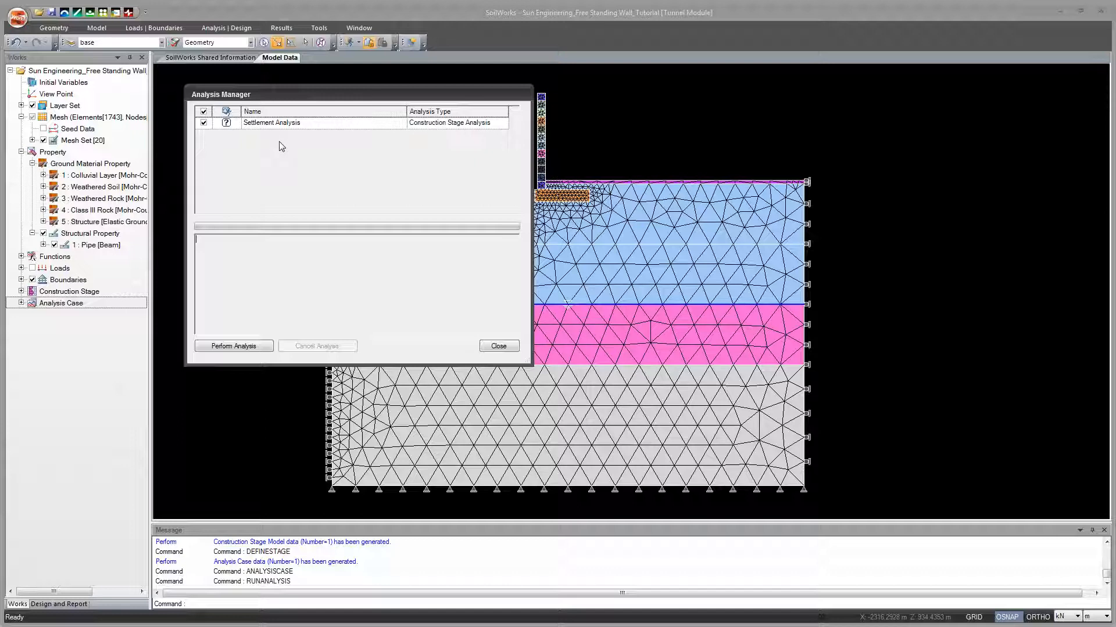
{"action": "left_click_drag", "start_coordinate": [326, 89], "coordinate": [456, 126]}
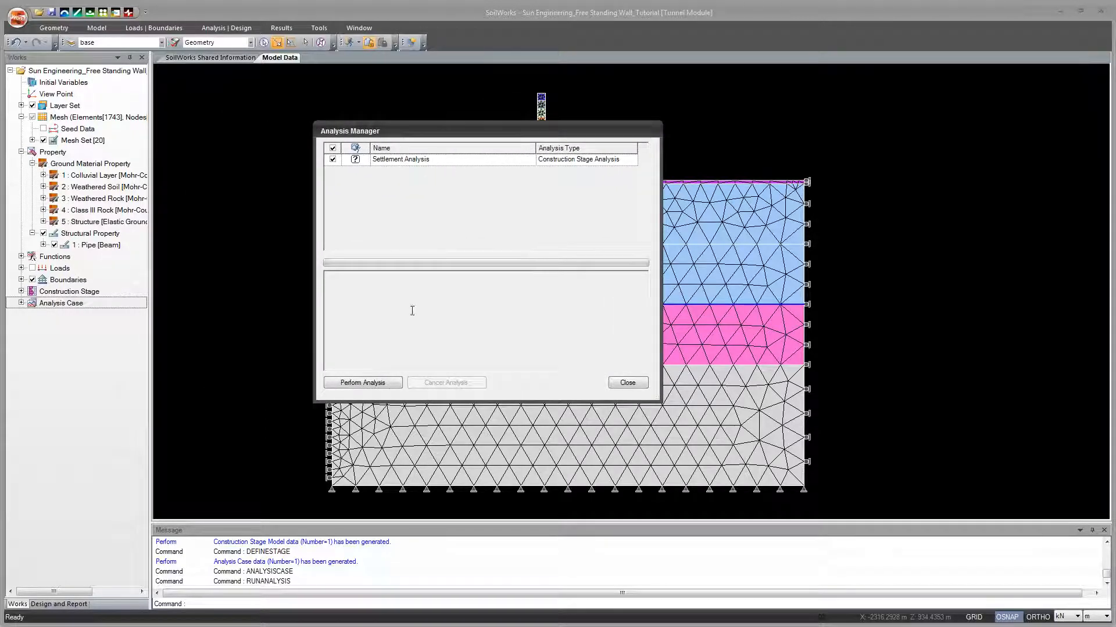
{"action": "left_click", "coordinate": [376, 385]}
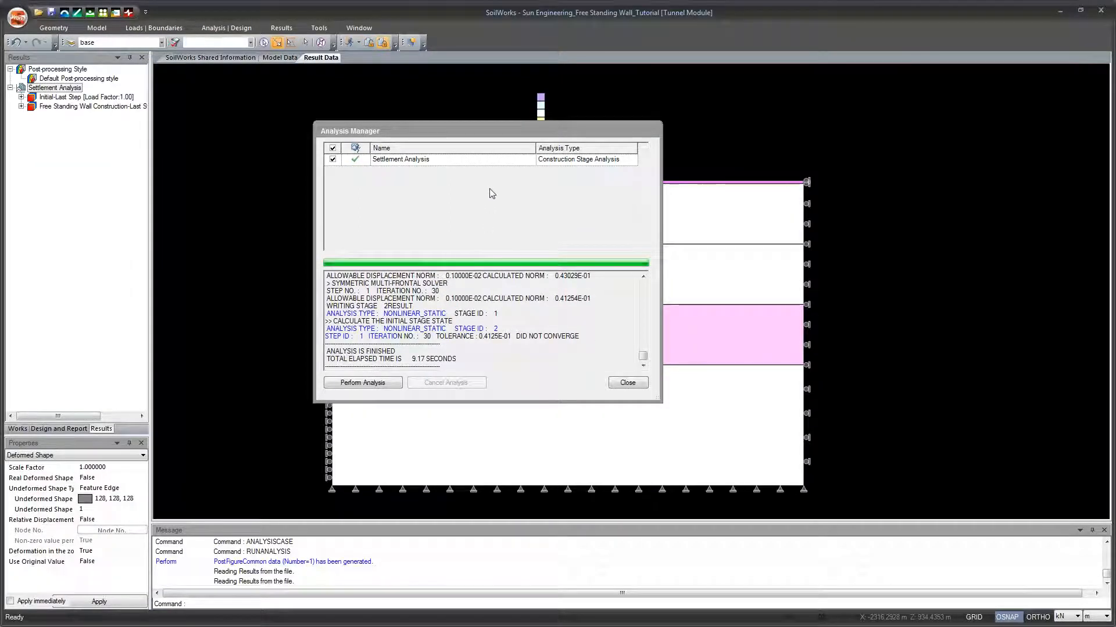
{"action": "left_click", "coordinate": [626, 382]}
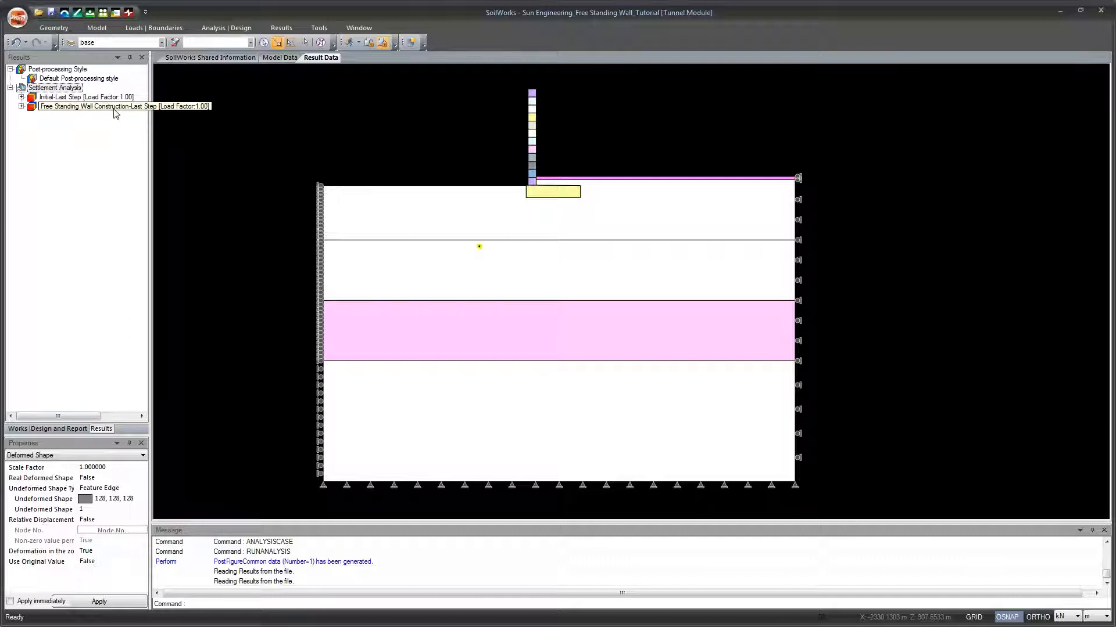
Step: Review the Initial stage's ground element stress contours: total SXX, SYY and SXZ, effective SZZ', excessive pore pressure and principal stress P2
{"action": "left_click", "coordinate": [22, 97]}
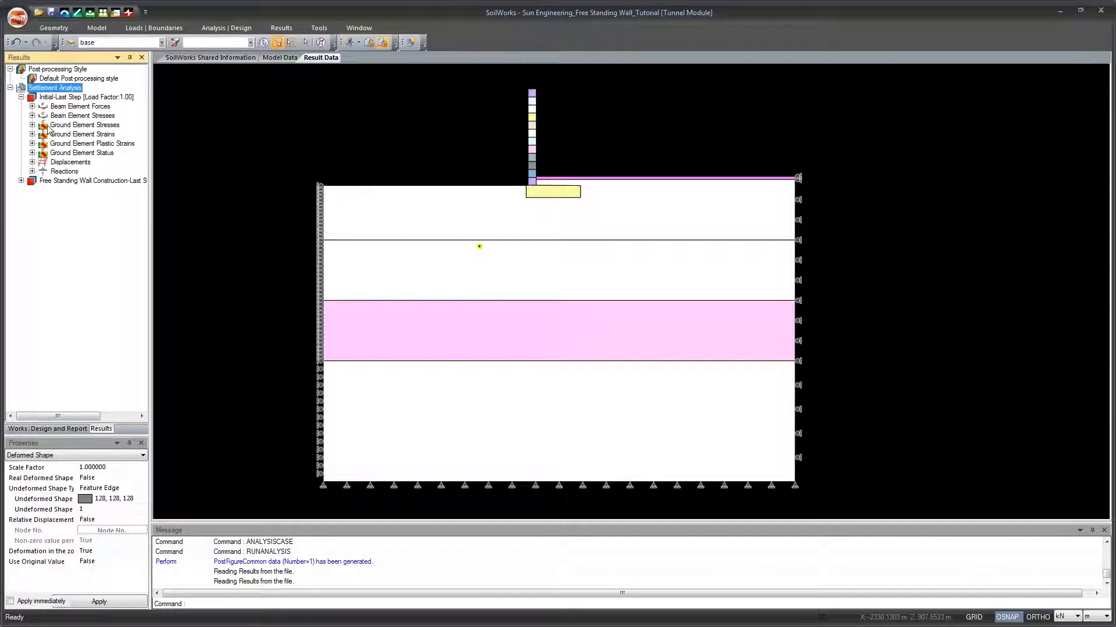
{"action": "left_click", "coordinate": [32, 125]}
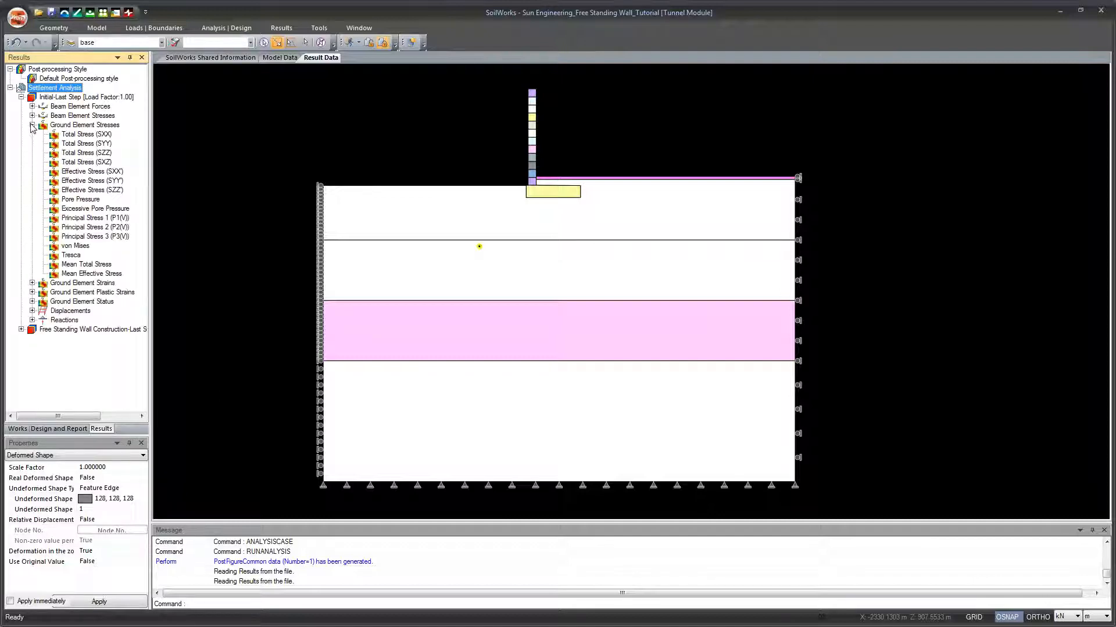
{"action": "left_click", "coordinate": [76, 135]}
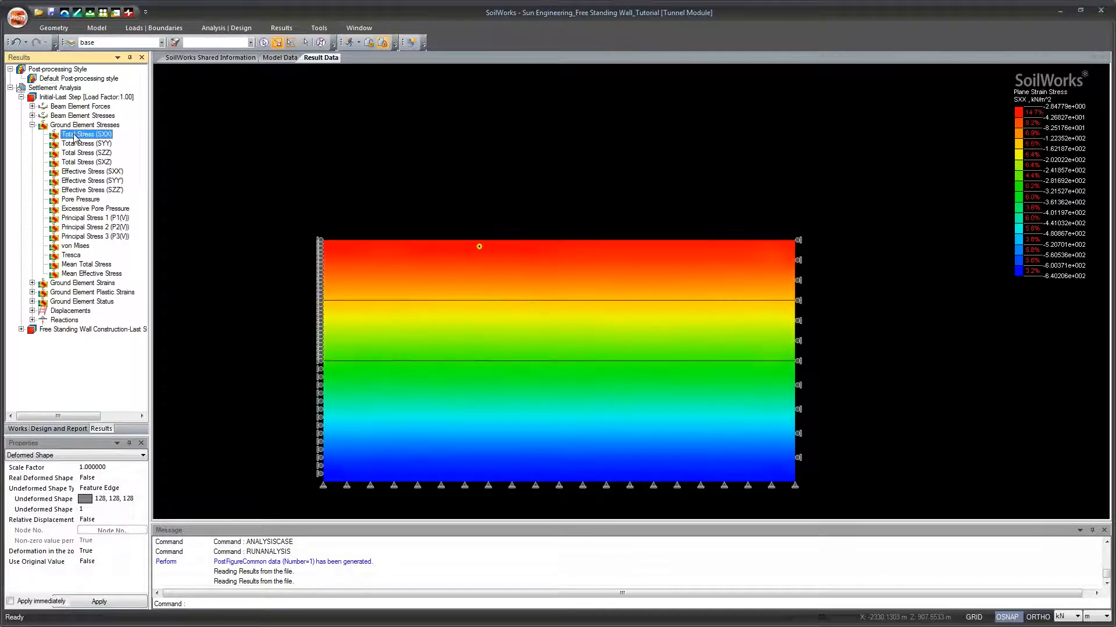
{"action": "left_click", "coordinate": [77, 145]}
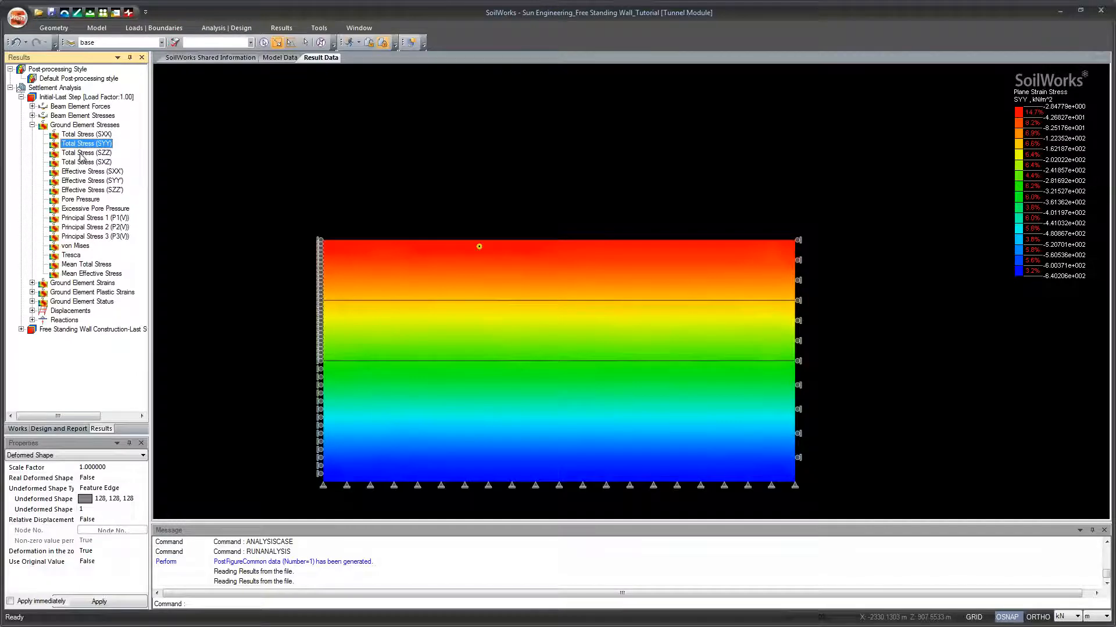
{"action": "left_click", "coordinate": [82, 162]}
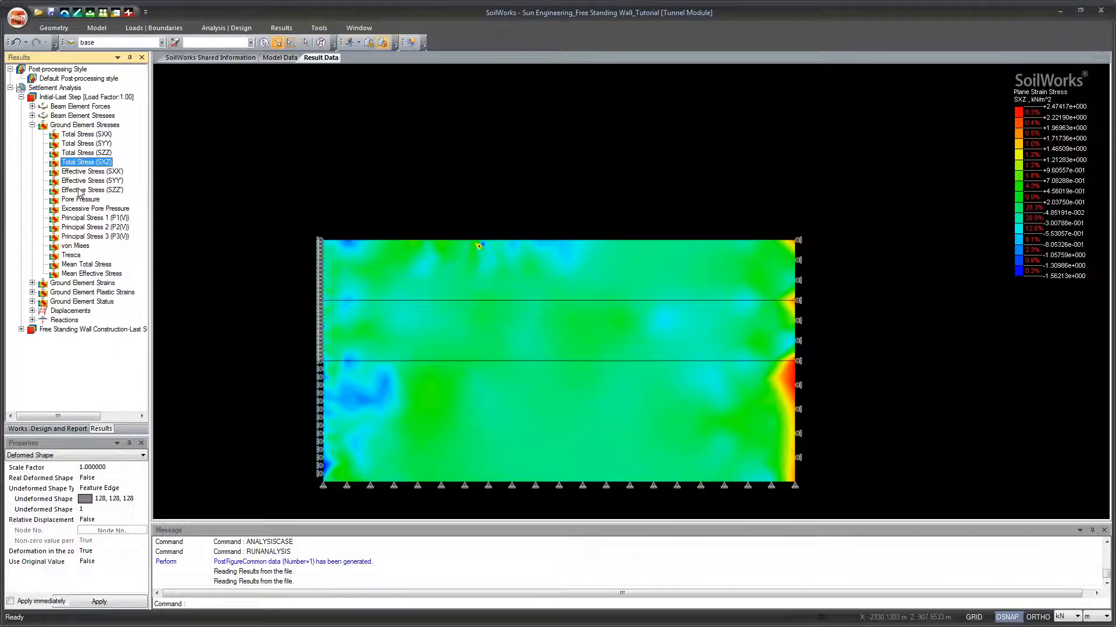
{"action": "left_click", "coordinate": [81, 191]}
{"action": "left_click", "coordinate": [90, 210]}
{"action": "left_click", "coordinate": [94, 227]}
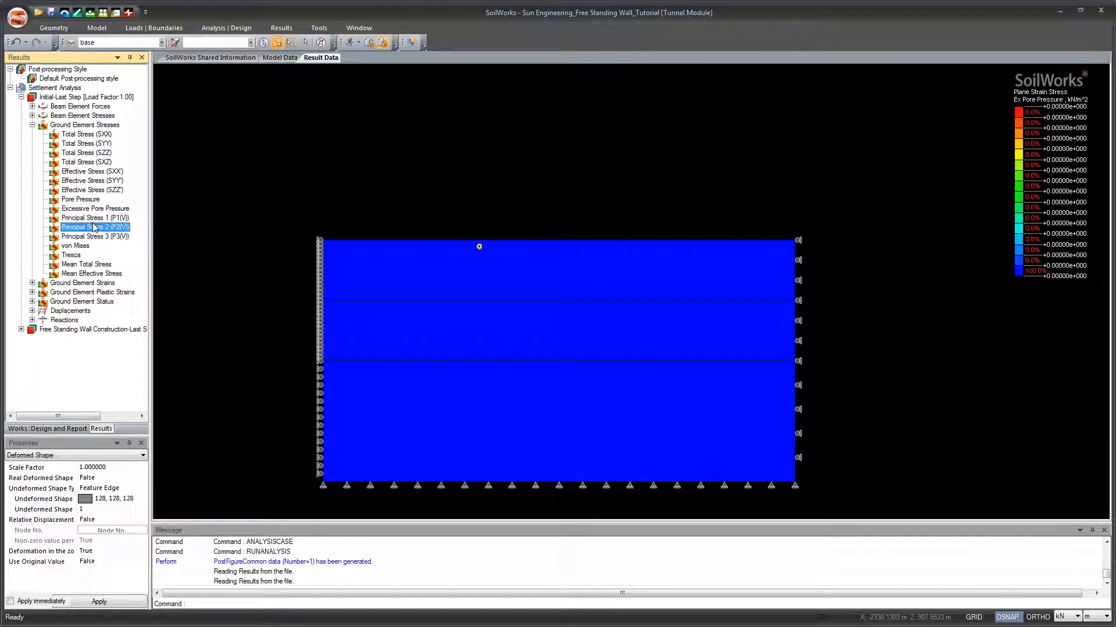
{"action": "left_click", "coordinate": [32, 125]}
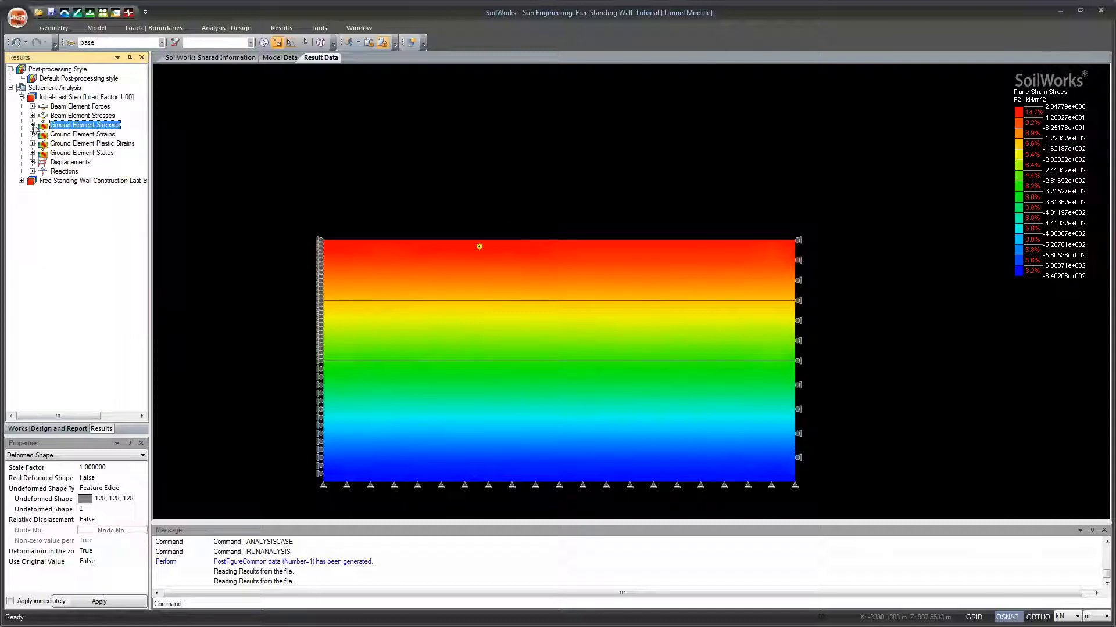
Step: Review the vertical, total and horizontal displacement contours of the Initial stage, looking closely at the pipe area
{"action": "left_click", "coordinate": [32, 162]}
{"action": "left_click", "coordinate": [69, 181]}
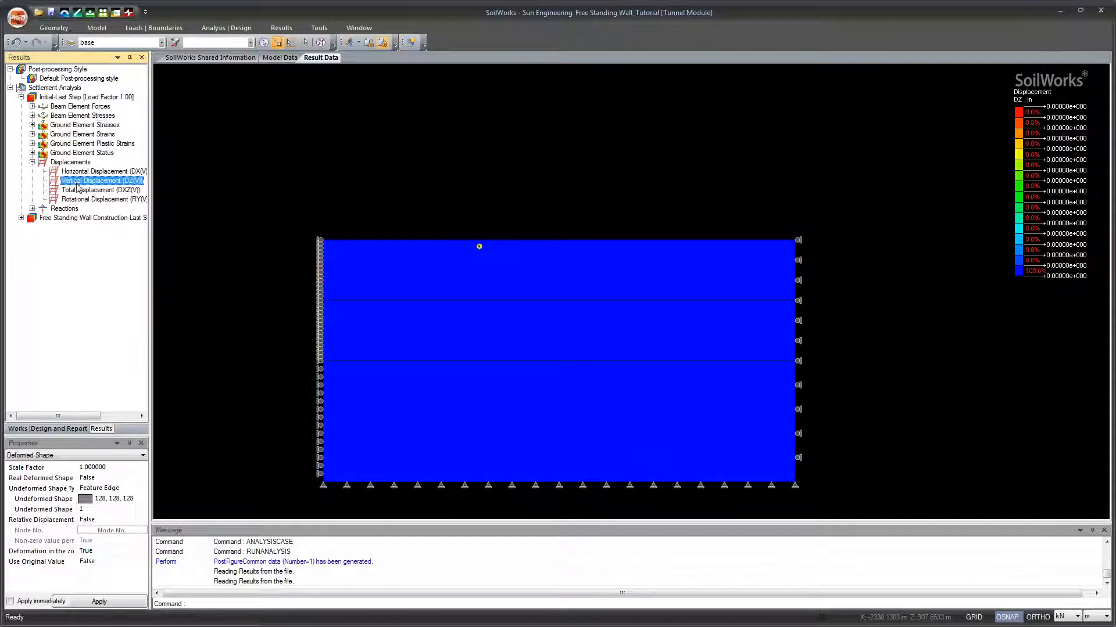
{"action": "left_click", "coordinate": [85, 192]}
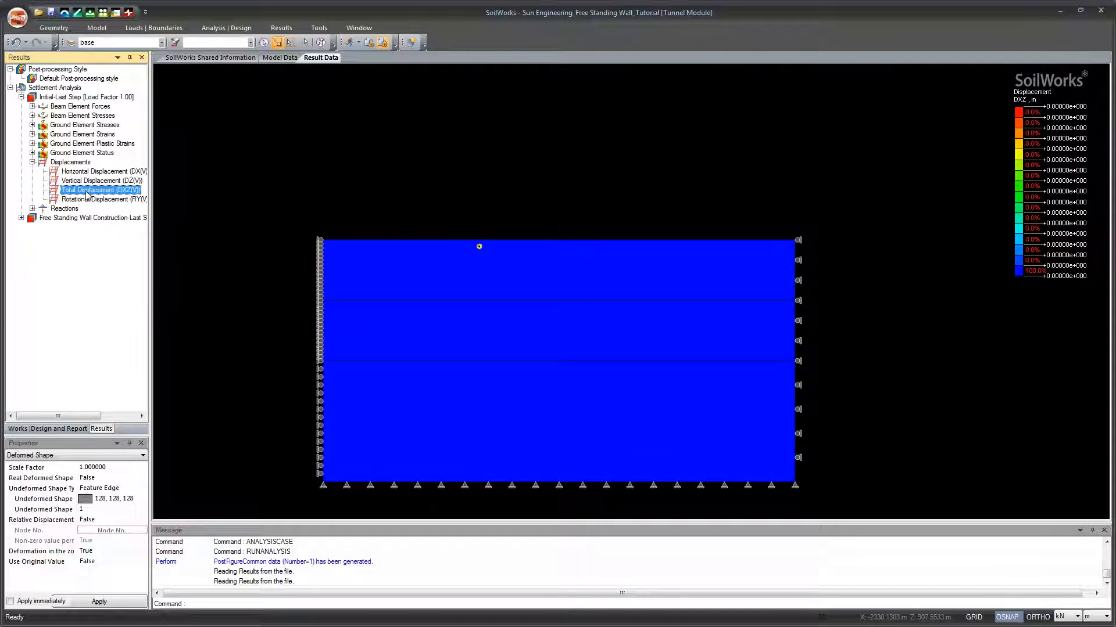
{"action": "left_click", "coordinate": [87, 172]}
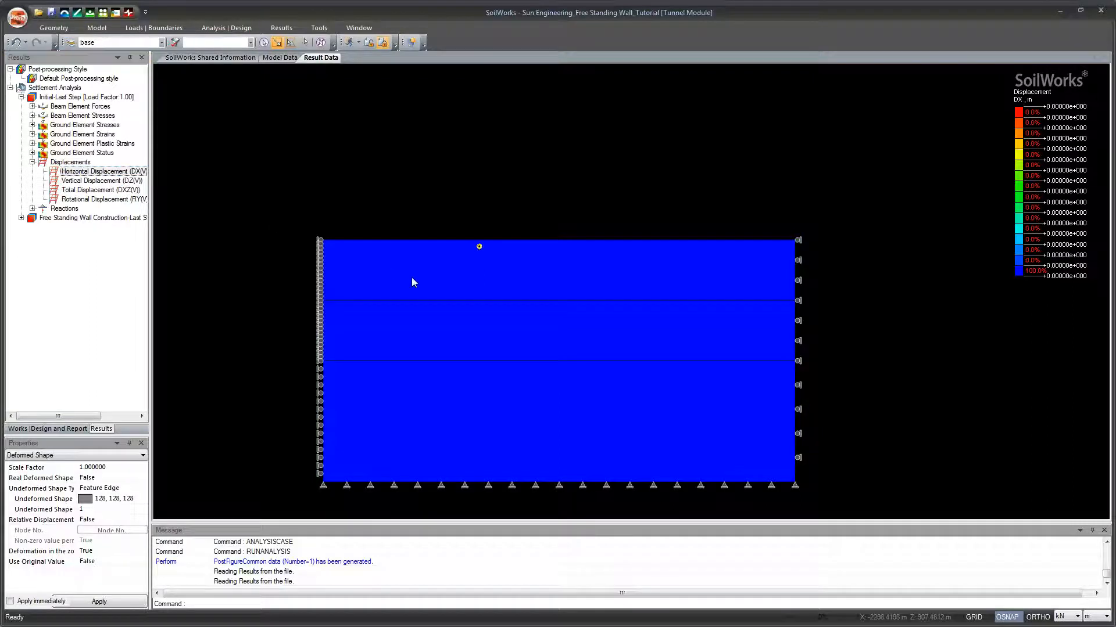
{"action": "scroll", "coordinate": [427, 269], "scroll_direction": "up", "scroll_amount": 5}
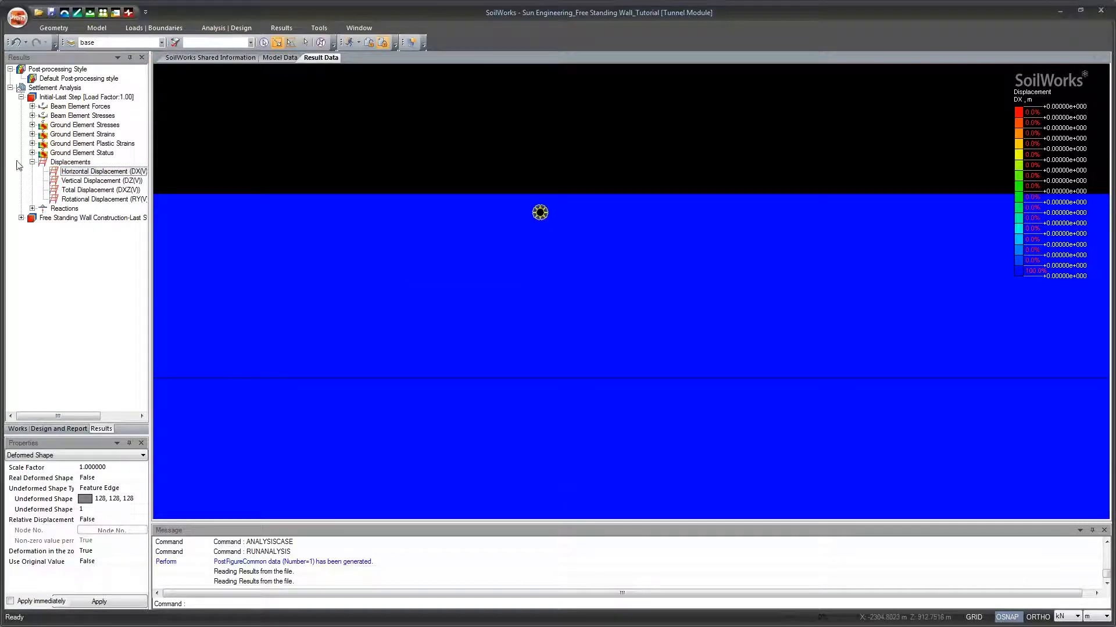
{"action": "left_click", "coordinate": [33, 162]}
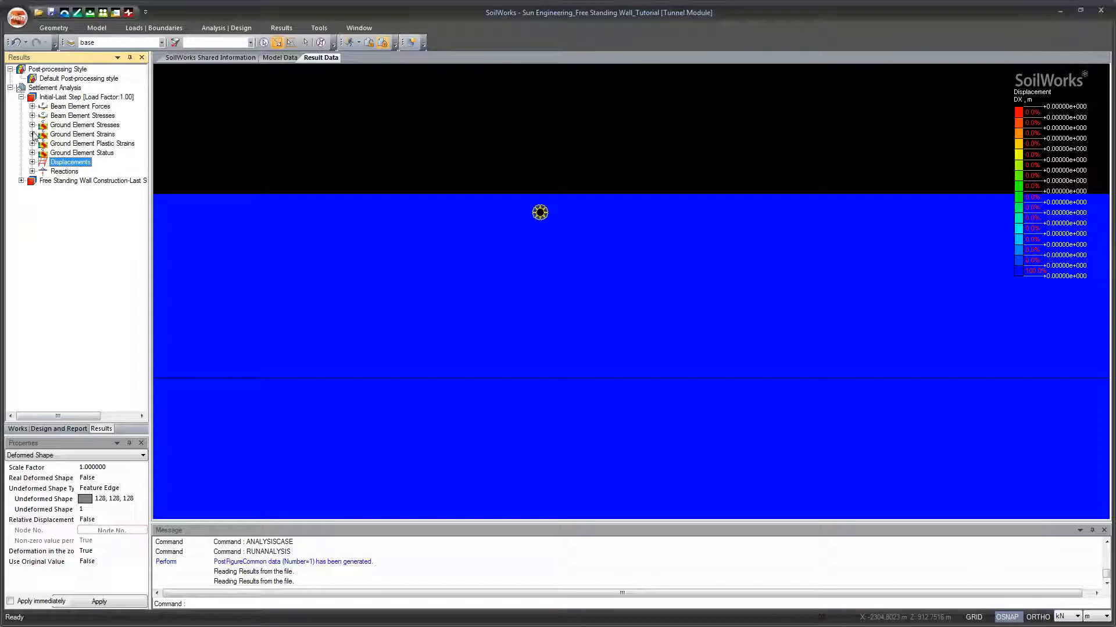
Step: Review the Initial stage's ground element strain contours for EZZ, E1 and E2 across the whole model
{"action": "left_click", "coordinate": [33, 134]}
{"action": "left_click", "coordinate": [73, 153]}
{"action": "left_click", "coordinate": [79, 171]}
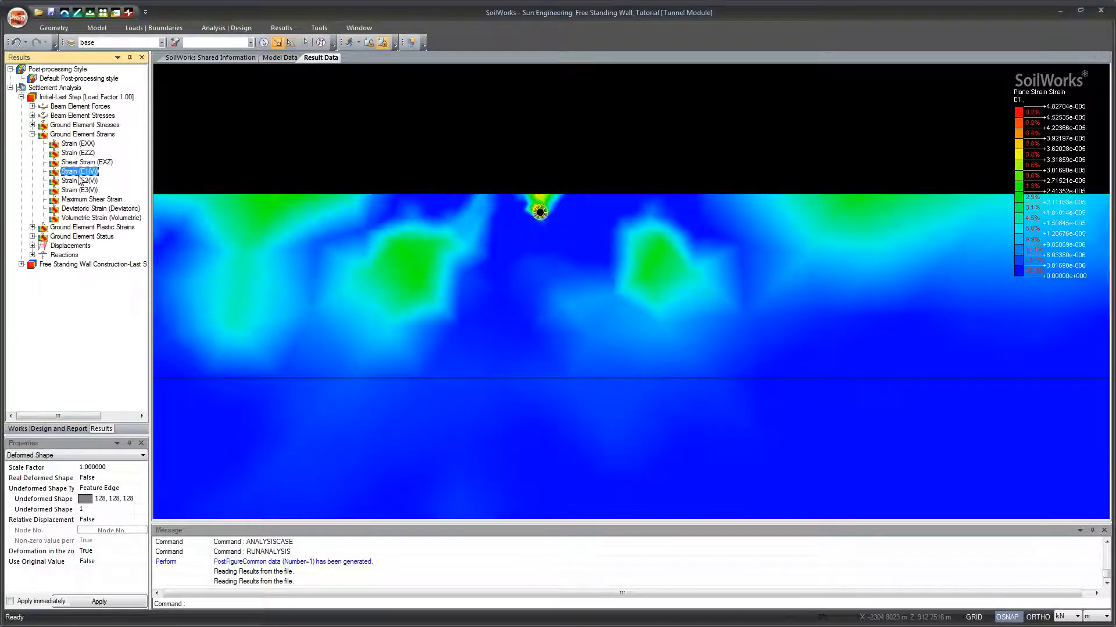
{"action": "left_click", "coordinate": [79, 181]}
{"action": "scroll", "coordinate": [277, 254], "scroll_direction": "down", "scroll_amount": 2}
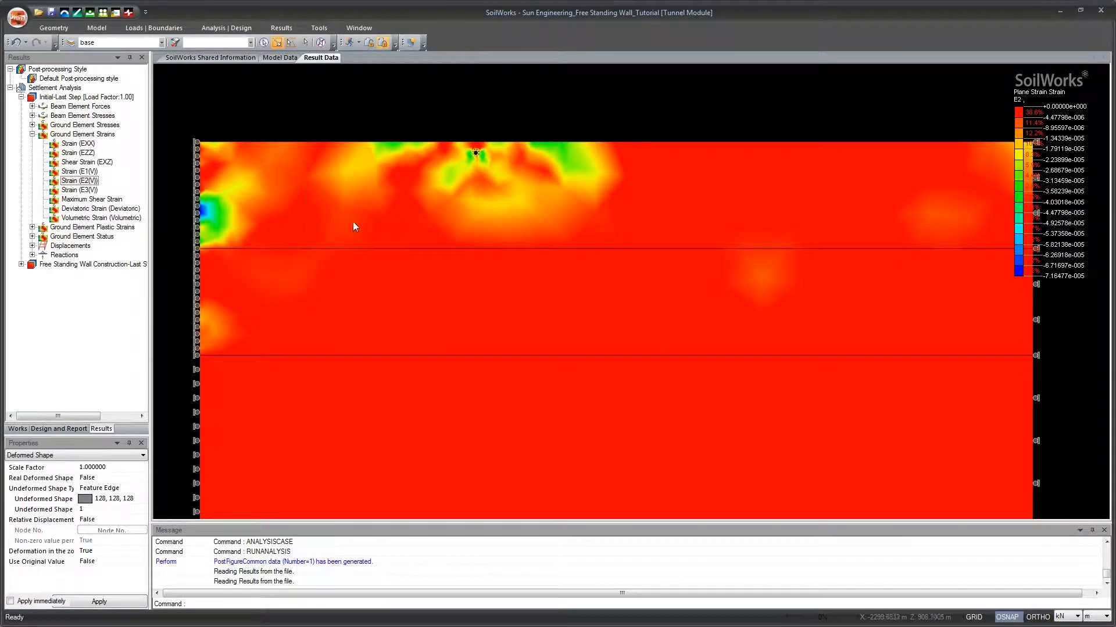
{"action": "scroll", "coordinate": [354, 229], "scroll_direction": "down", "scroll_amount": 2}
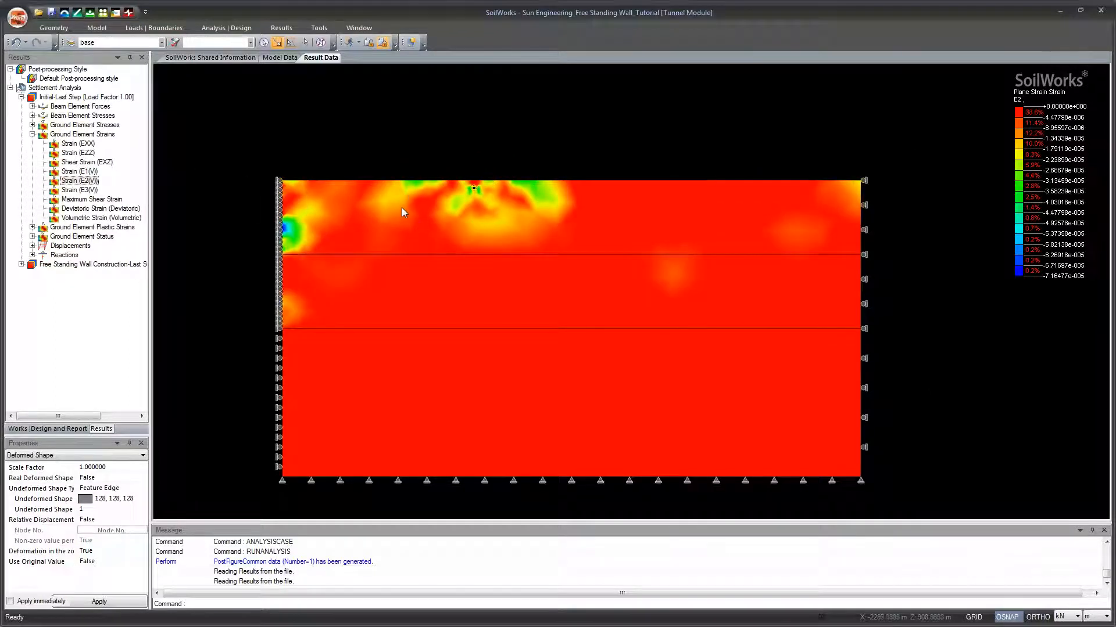
Step: Switch from the analysis results back to the model data for preprocessing
{"action": "left_click", "coordinate": [369, 44]}
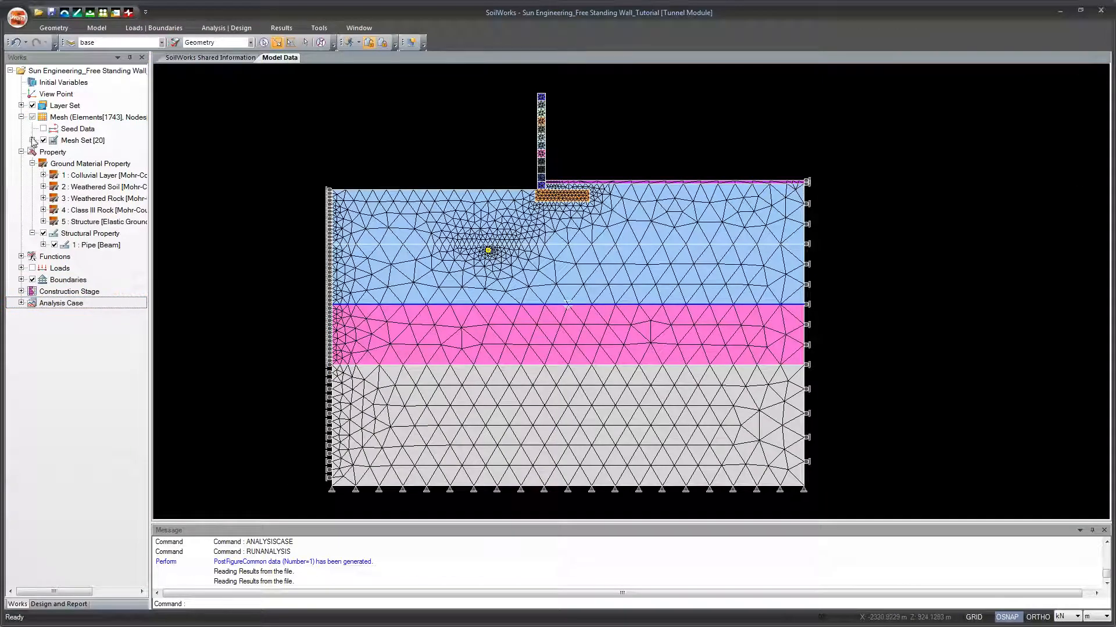
{"action": "left_click", "coordinate": [24, 122]}
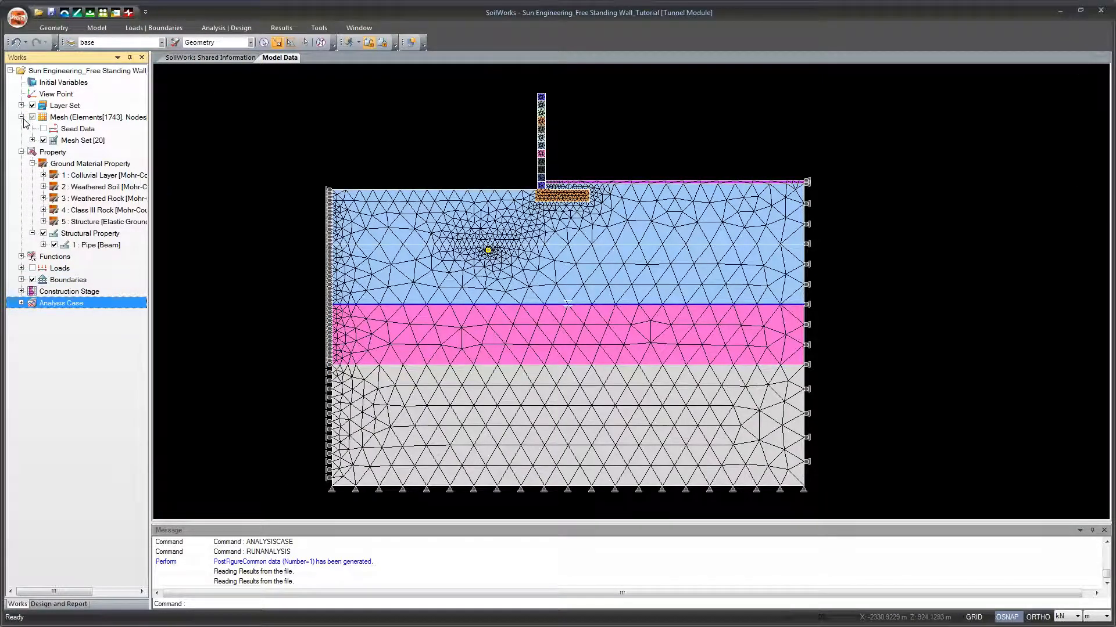
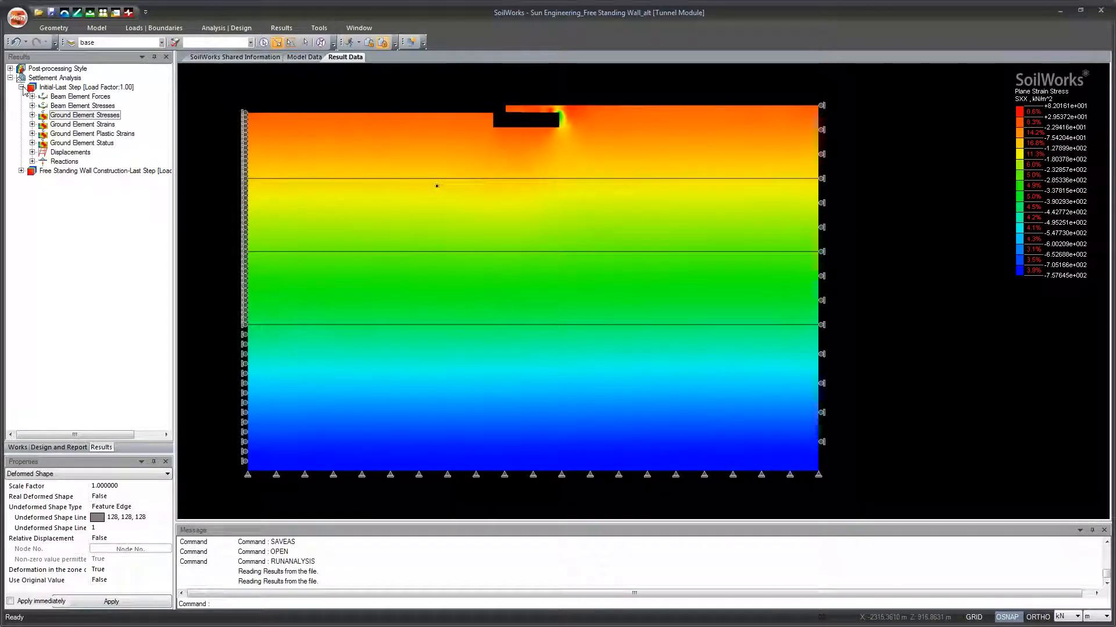
Step: Review the Initial stage's ground element stress contours: total SXX, SYY and SZZ, principal P1 and P3, von Mises and Tresca
{"action": "scroll", "coordinate": [450, 234], "scroll_direction": "up", "scroll_amount": 4}
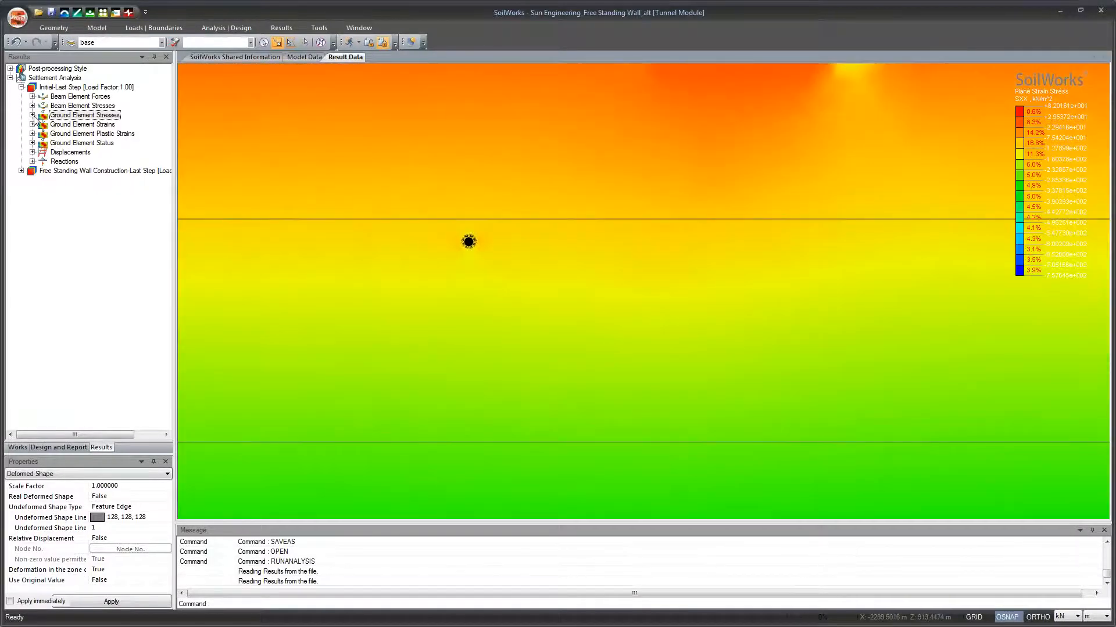
{"action": "left_click", "coordinate": [32, 115]}
{"action": "left_click", "coordinate": [76, 124]}
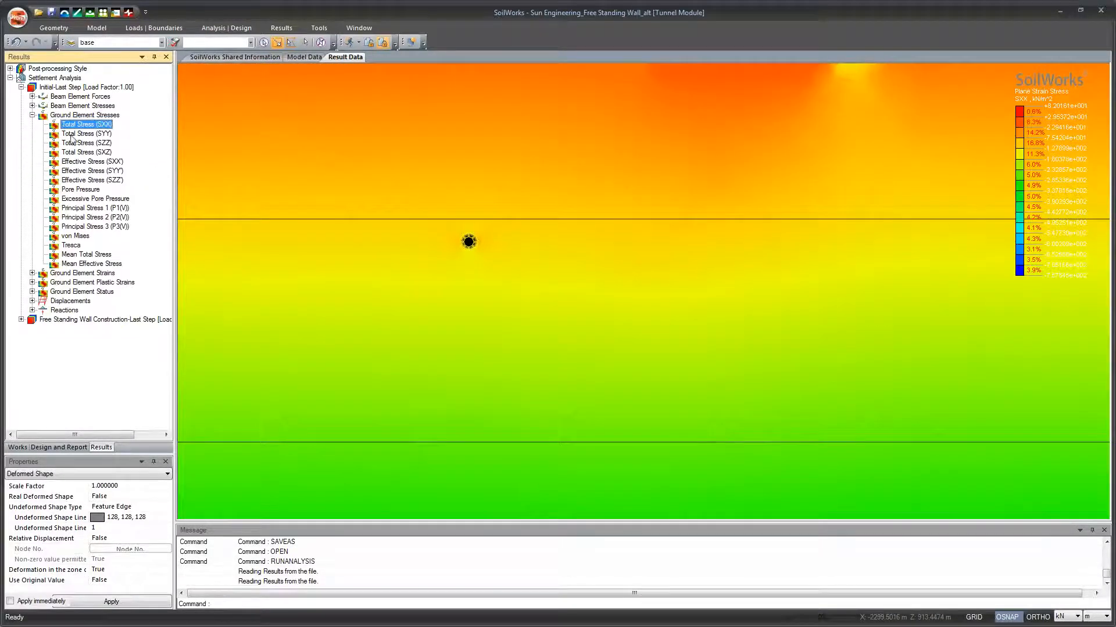
{"action": "left_click", "coordinate": [73, 135]}
{"action": "left_click", "coordinate": [76, 144]}
{"action": "scroll", "coordinate": [313, 228], "scroll_direction": "down", "scroll_amount": 4}
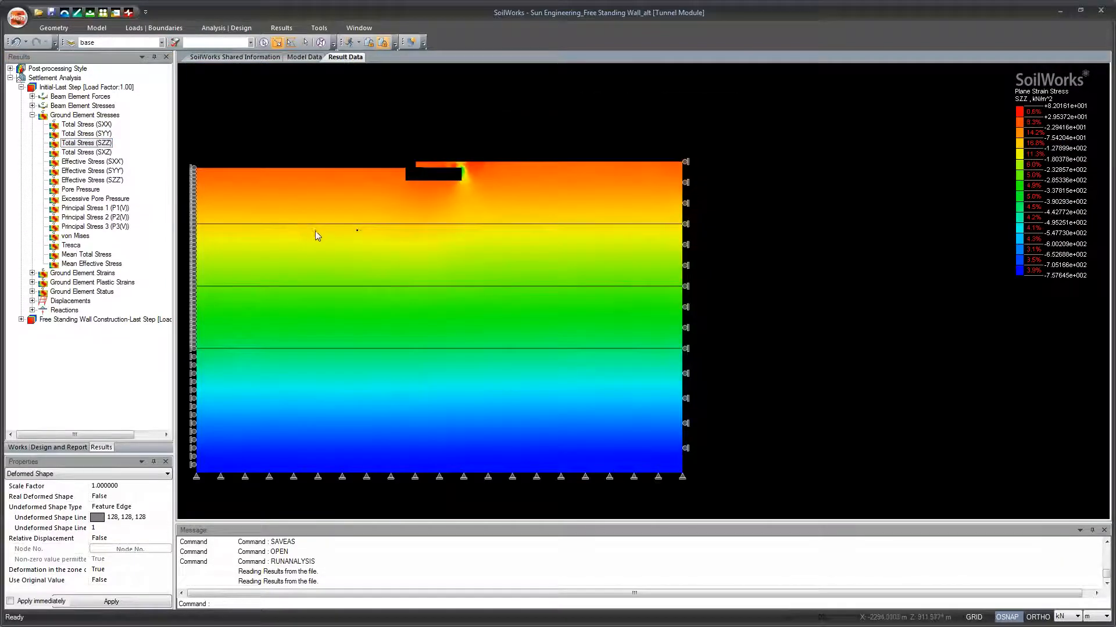
{"action": "left_click", "coordinate": [89, 209]}
{"action": "left_click", "coordinate": [89, 226]}
{"action": "left_click", "coordinate": [85, 236]}
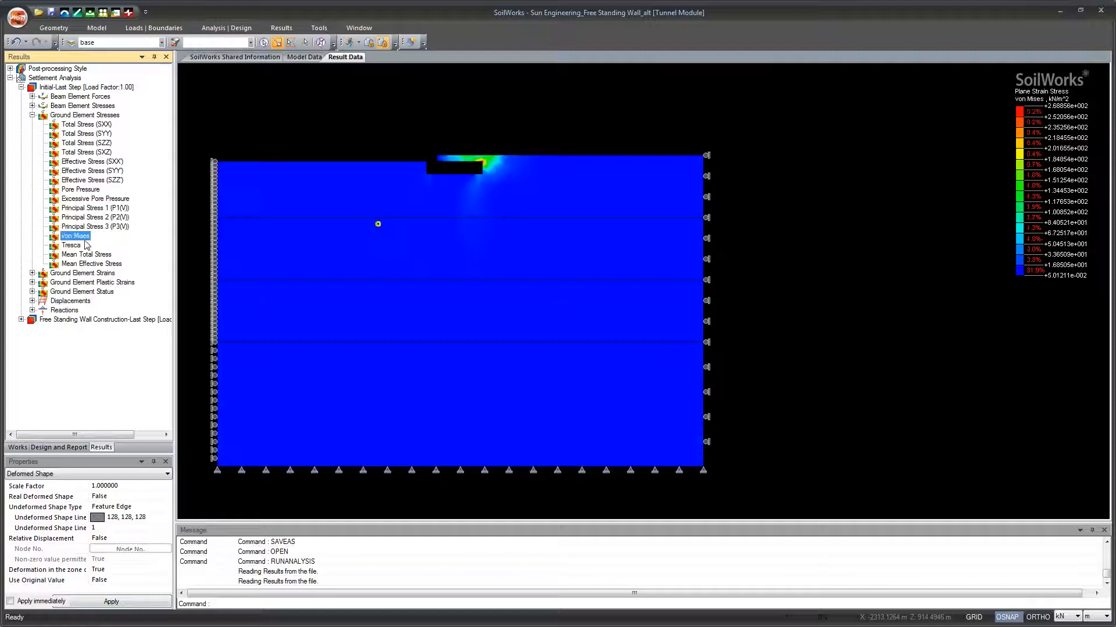
{"action": "left_click", "coordinate": [77, 247]}
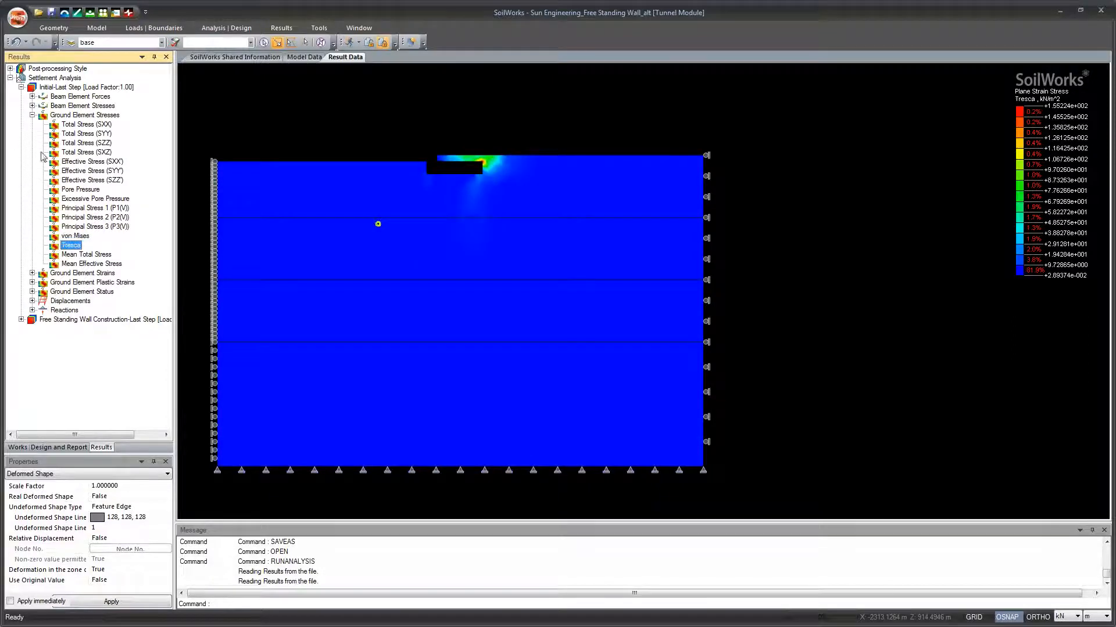
{"action": "left_click", "coordinate": [32, 115]}
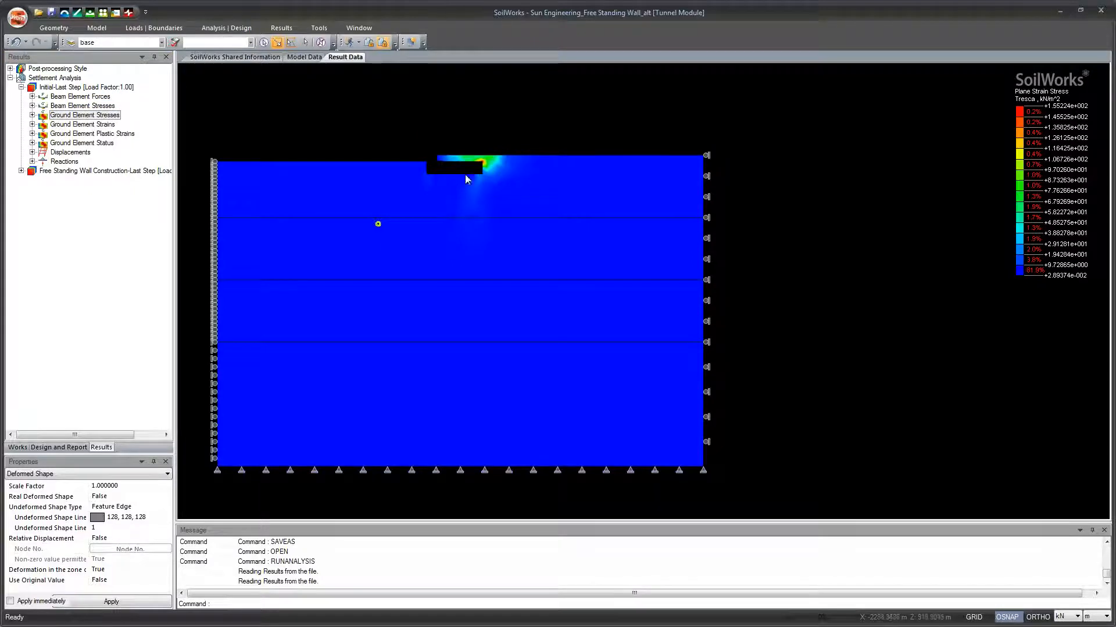
Step: Review the Free Standing Wall Construction stage's ground element stresses: total SXX, effective SZZ', pore pressure, principal P2 and Tresca
{"action": "left_click", "coordinate": [20, 171]}
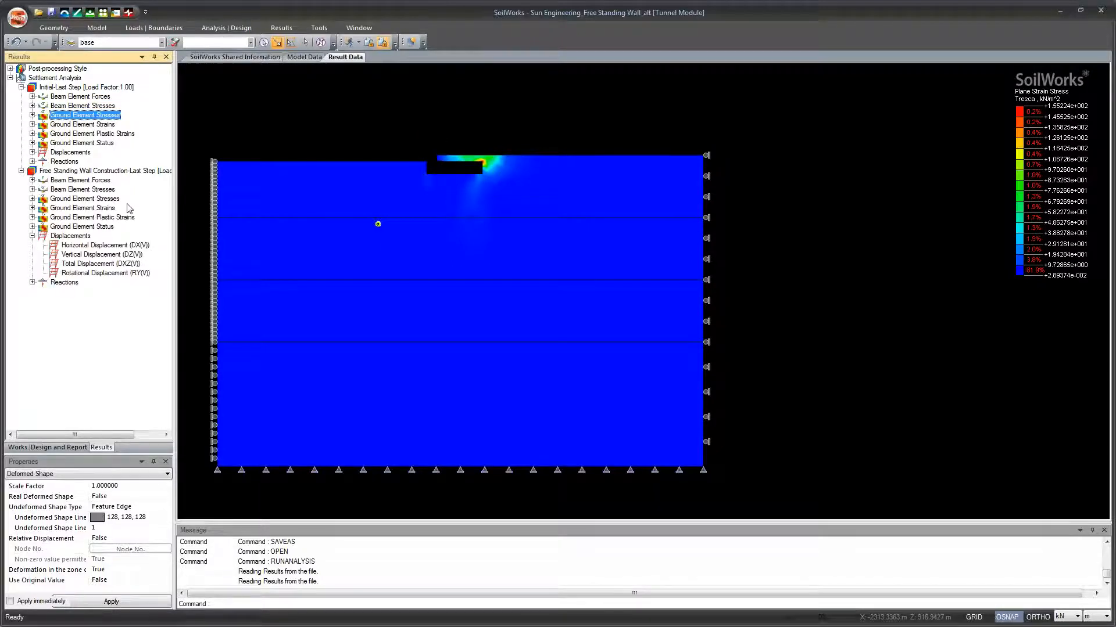
{"action": "left_click", "coordinate": [33, 199]}
{"action": "left_click", "coordinate": [87, 227]}
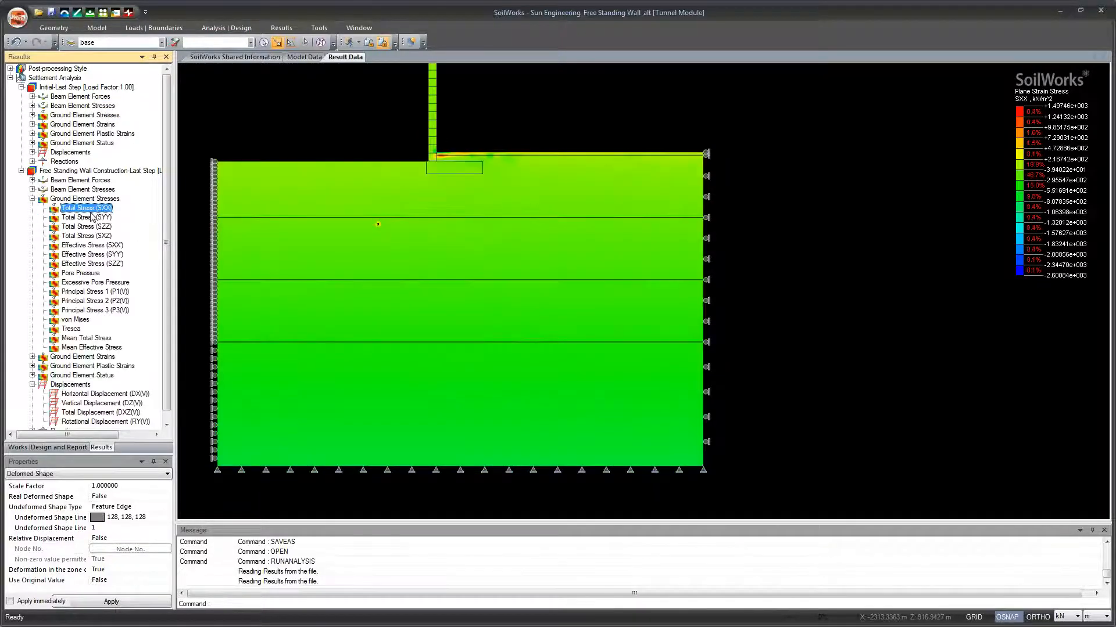
{"action": "left_click", "coordinate": [86, 264]}
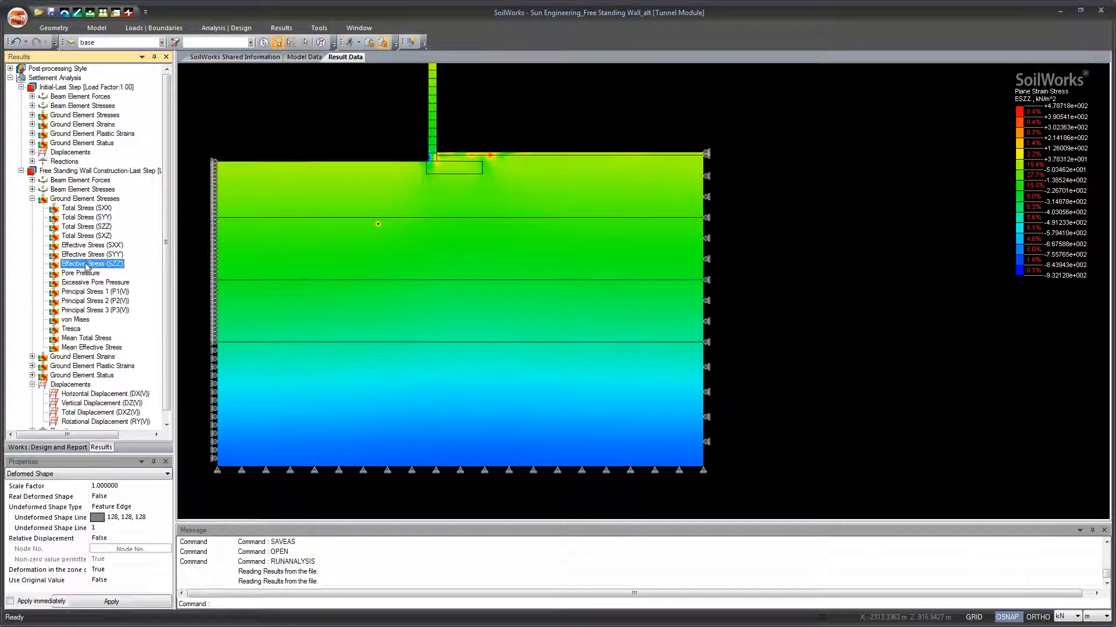
{"action": "left_click", "coordinate": [90, 274]}
{"action": "left_click", "coordinate": [89, 310]}
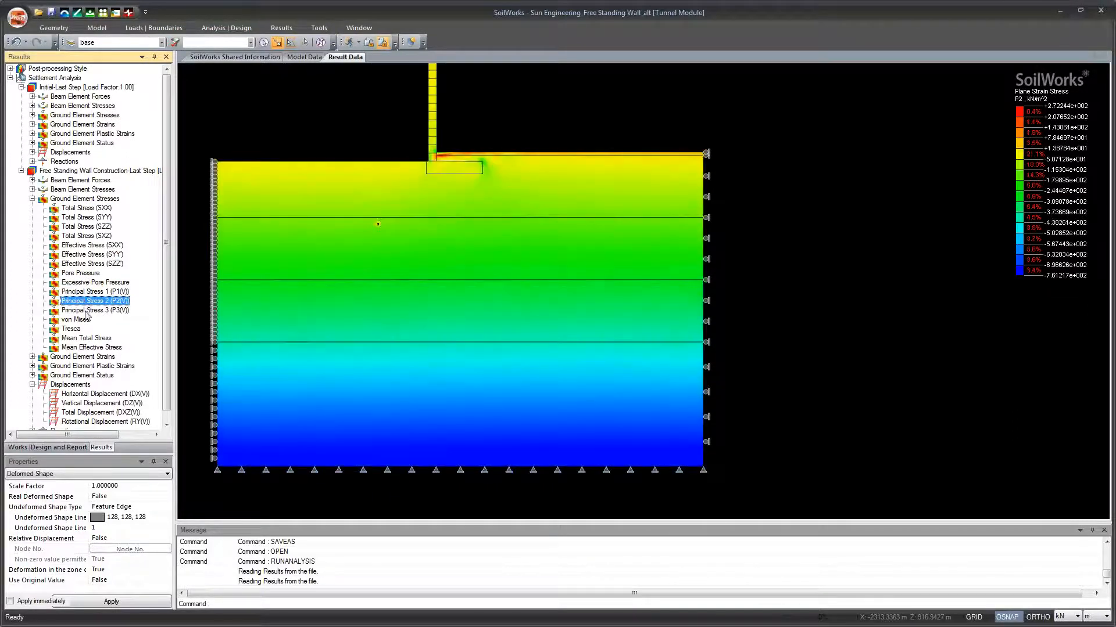
{"action": "left_click", "coordinate": [85, 329]}
{"action": "left_click", "coordinate": [32, 198]}
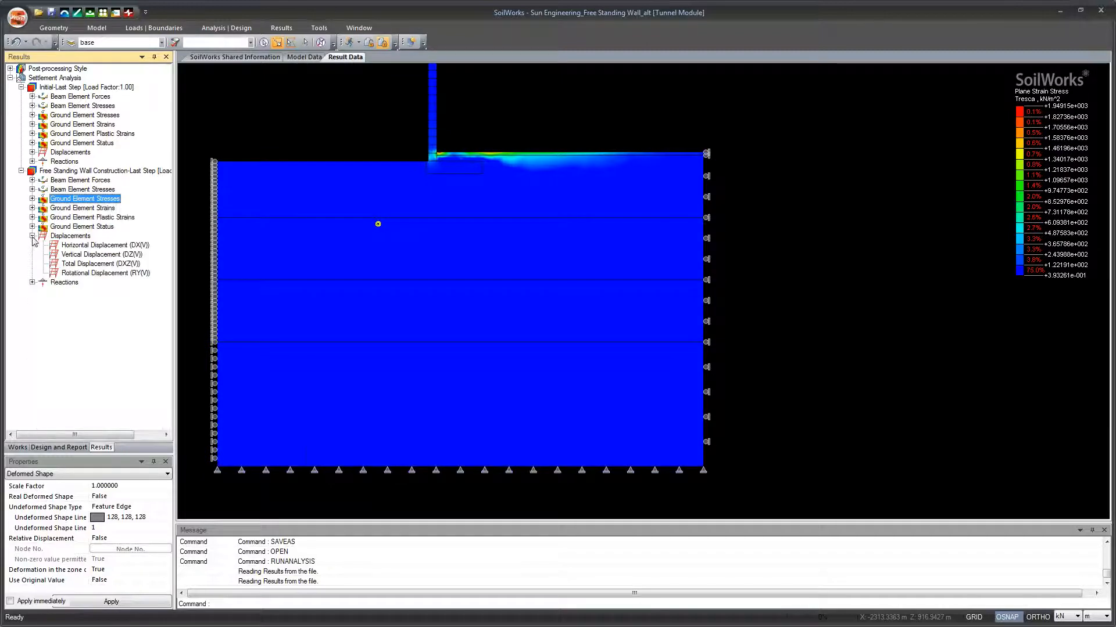
Step: Examine the vertical displacement (DZ) contour of the Free Standing Wall Construction stage around the wall footing and the pipe
{"action": "left_click", "coordinate": [81, 255]}
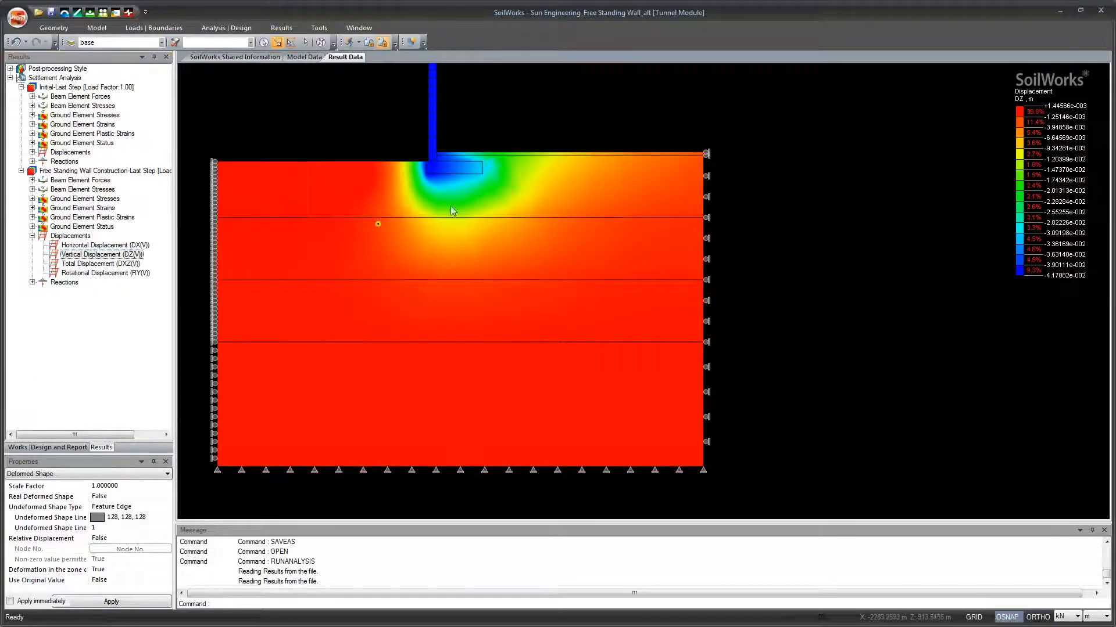
{"action": "left_click_drag", "start_coordinate": [432, 217], "coordinate": [441, 256]}
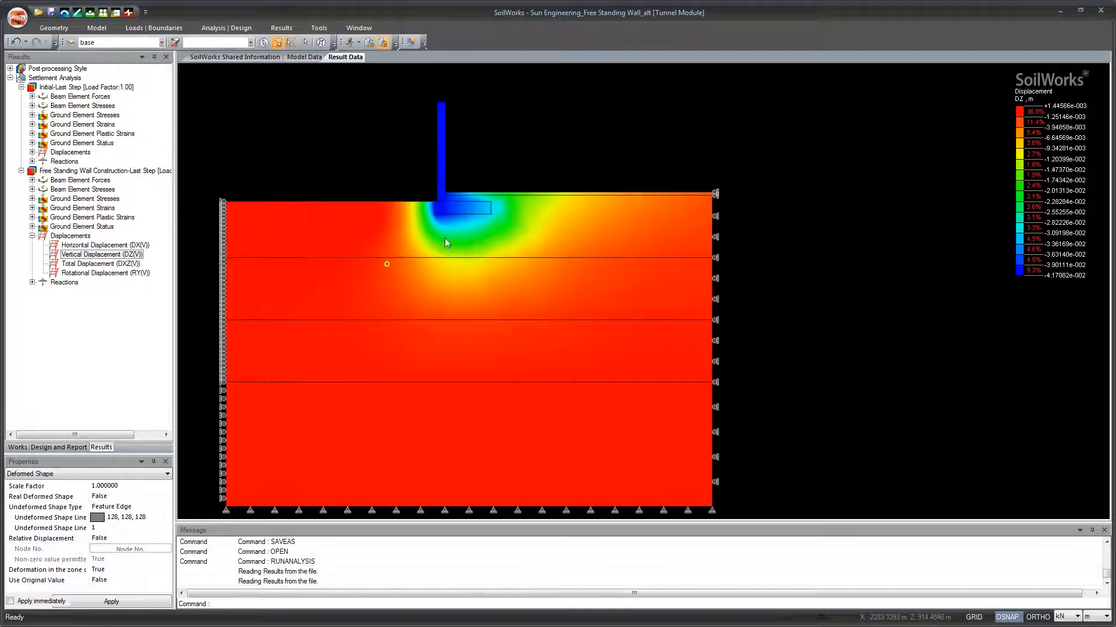
{"action": "scroll", "coordinate": [470, 267], "scroll_direction": "up", "scroll_amount": 3}
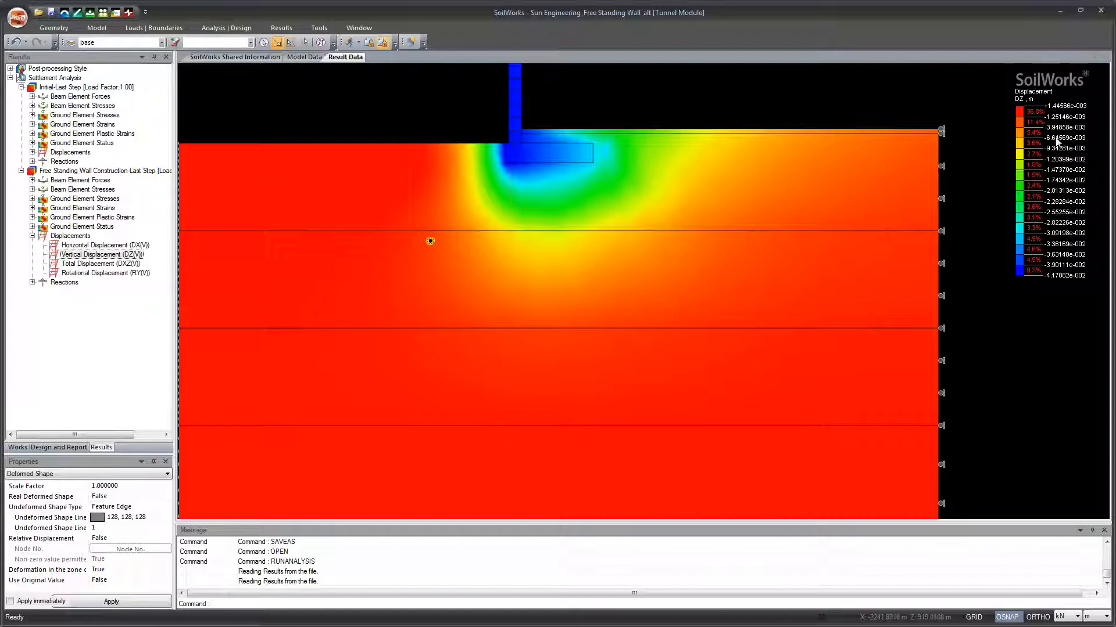
{"action": "left_click_drag", "start_coordinate": [643, 230], "coordinate": [675, 215]}
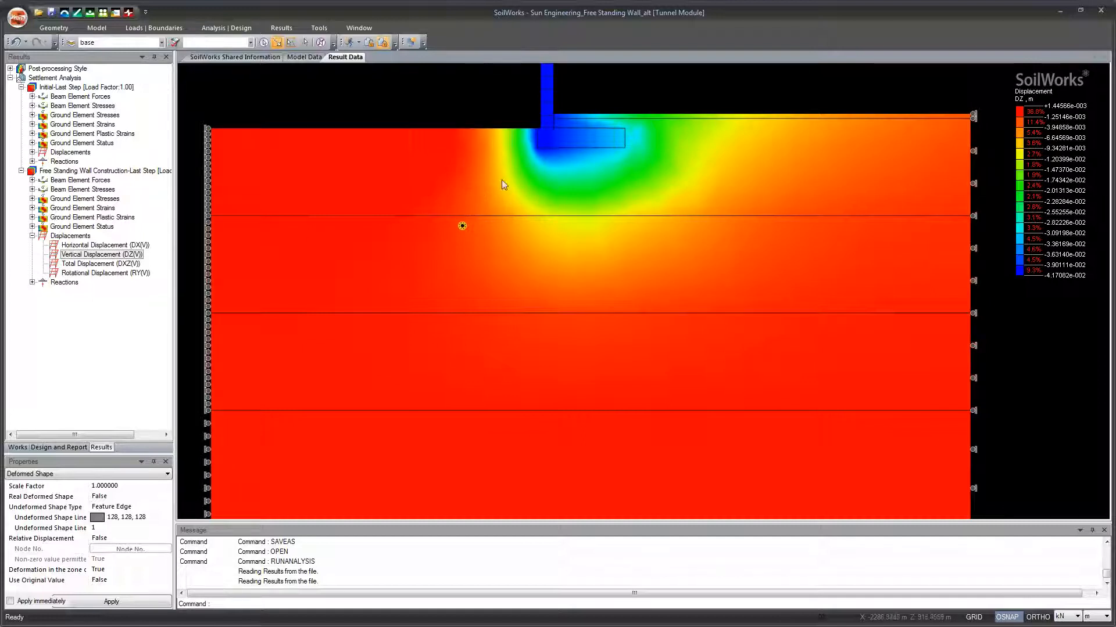
{"action": "scroll", "coordinate": [565, 271], "scroll_direction": "down", "scroll_amount": 3}
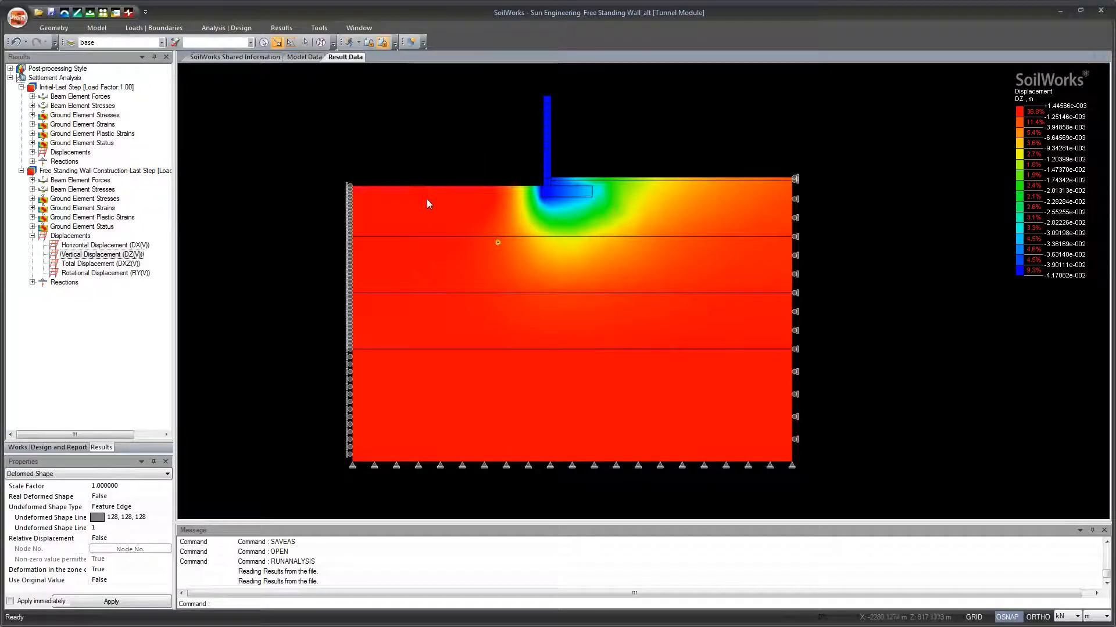
{"action": "scroll", "coordinate": [511, 285], "scroll_direction": "up", "scroll_amount": 1}
{"action": "scroll", "coordinate": [500, 265], "scroll_direction": "up", "scroll_amount": 1}
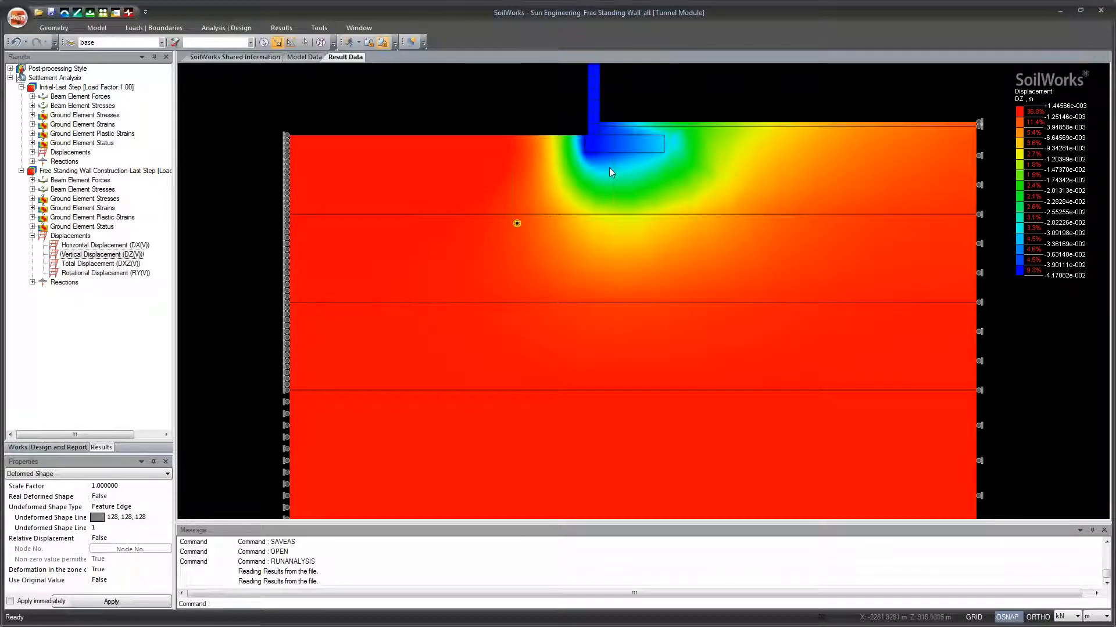
{"action": "scroll", "coordinate": [607, 302], "scroll_direction": "down", "scroll_amount": 2}
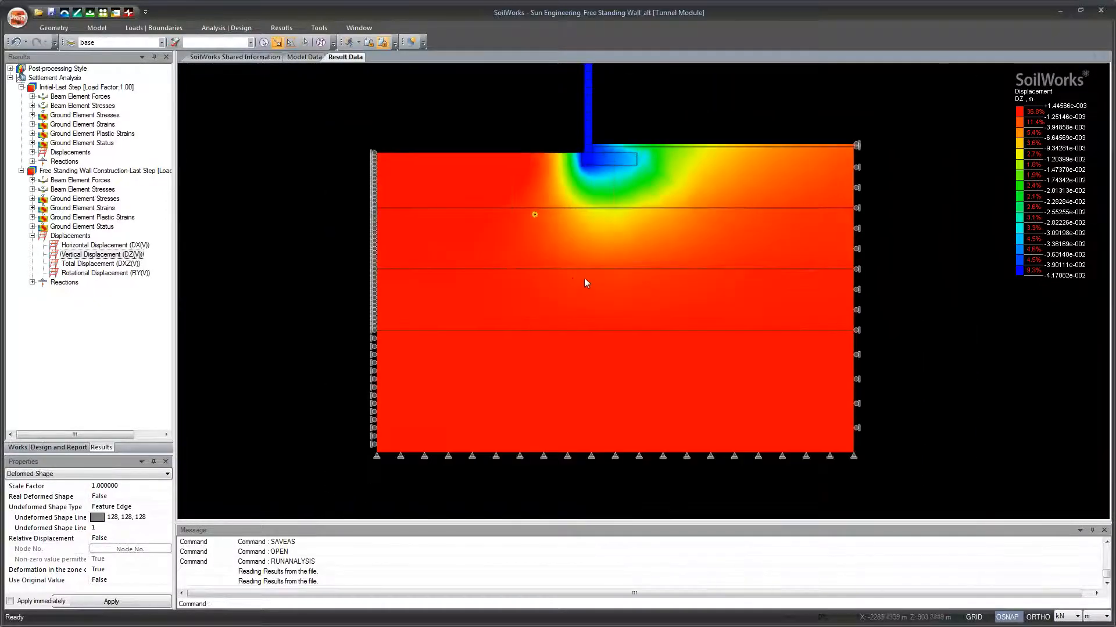
Step: Review the total (DXZ) and horizontal (DX) displacement contours of the Free Standing Wall Construction stage
{"action": "left_click", "coordinate": [114, 263]}
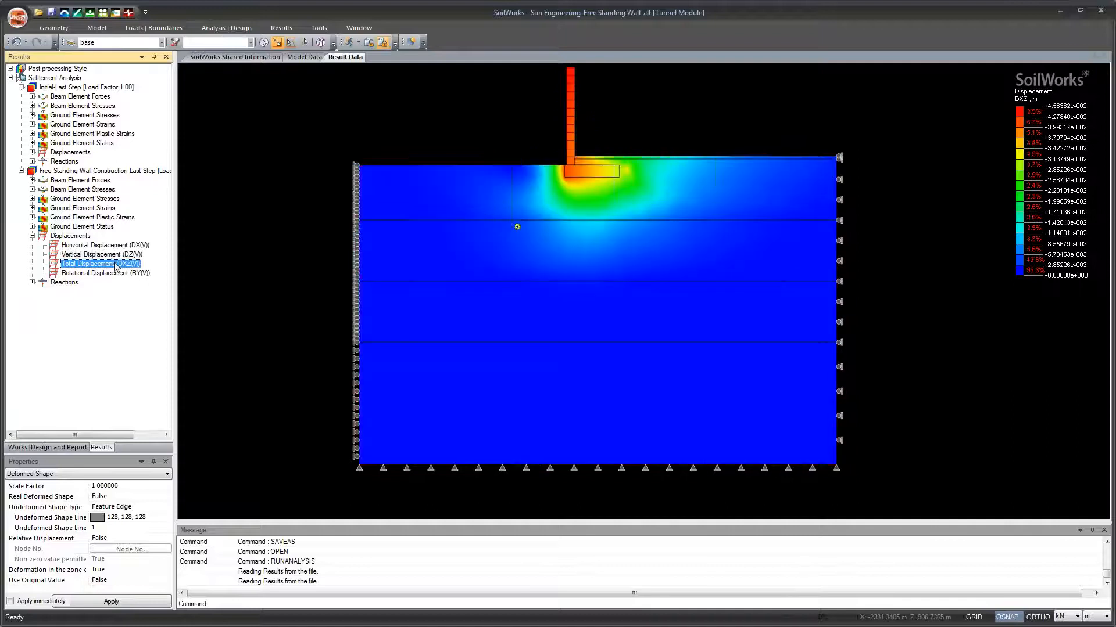
{"action": "left_click", "coordinate": [102, 246]}
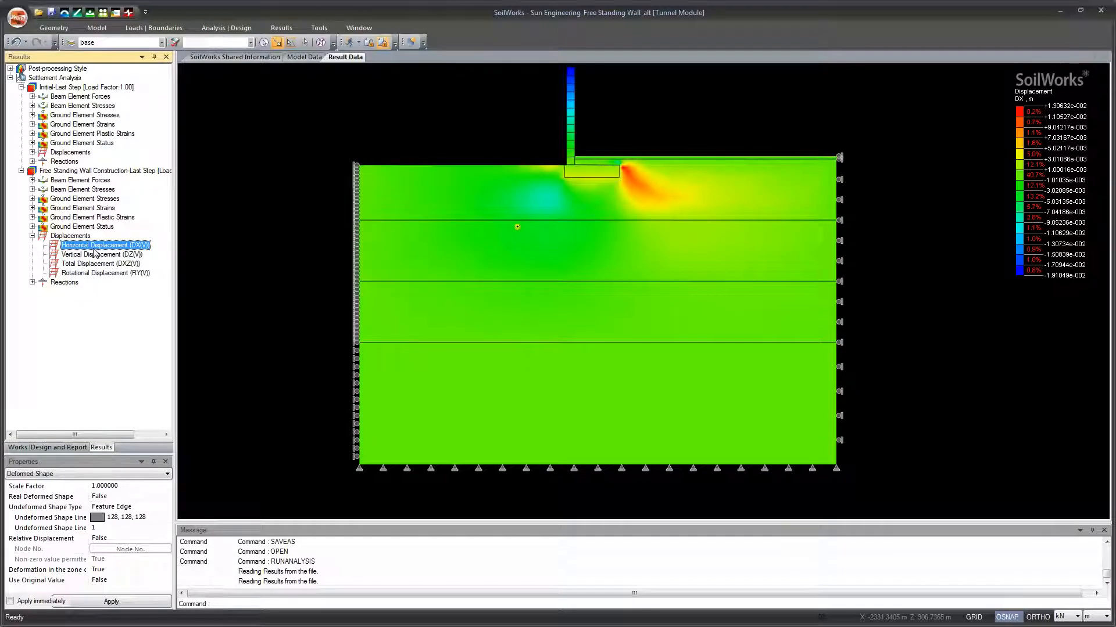
{"action": "left_click", "coordinate": [32, 236]}
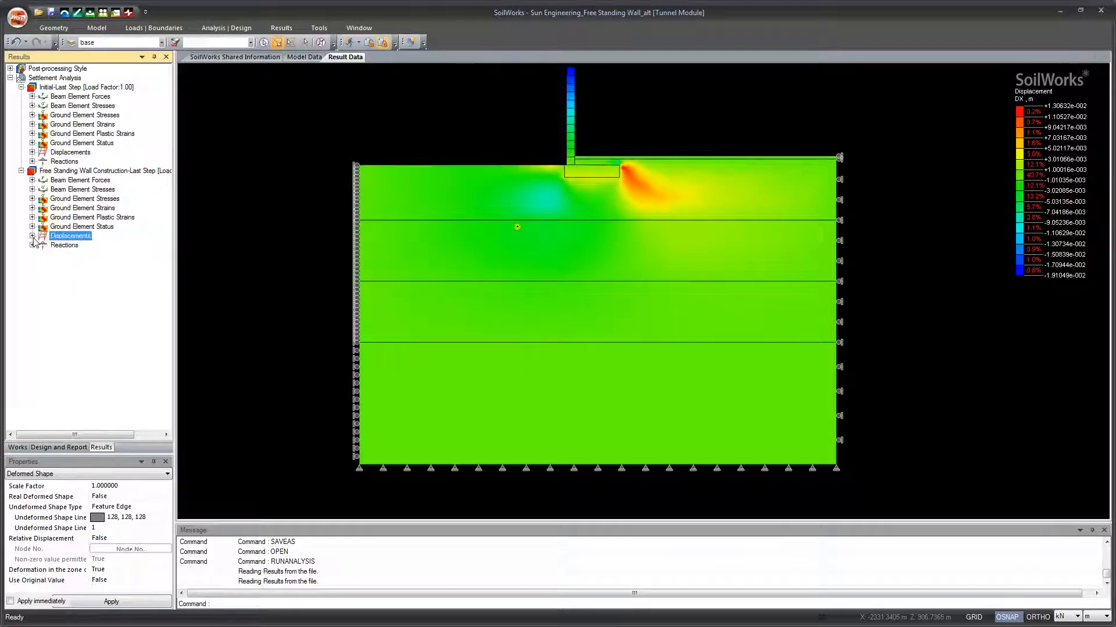
Step: Review the ground element strain contours of the Free Standing Wall Construction stage, including EZZ, E1, E3 and maximum shear strain
{"action": "left_click", "coordinate": [32, 227]}
{"action": "left_click", "coordinate": [33, 209]}
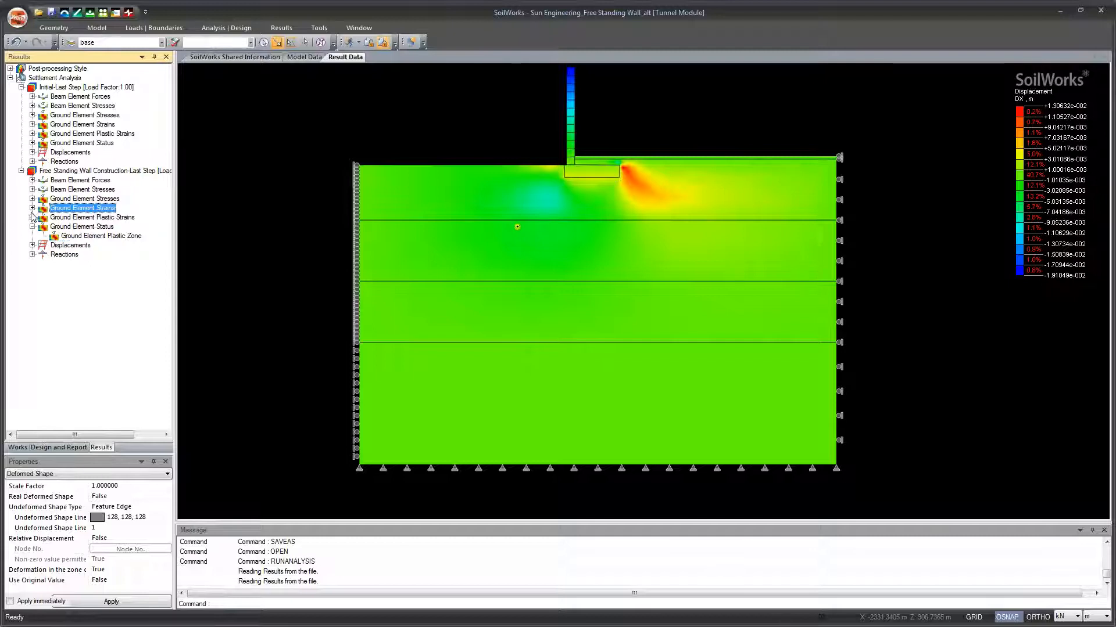
{"action": "left_click", "coordinate": [32, 209]}
{"action": "left_click", "coordinate": [67, 227]}
{"action": "left_click", "coordinate": [71, 247]}
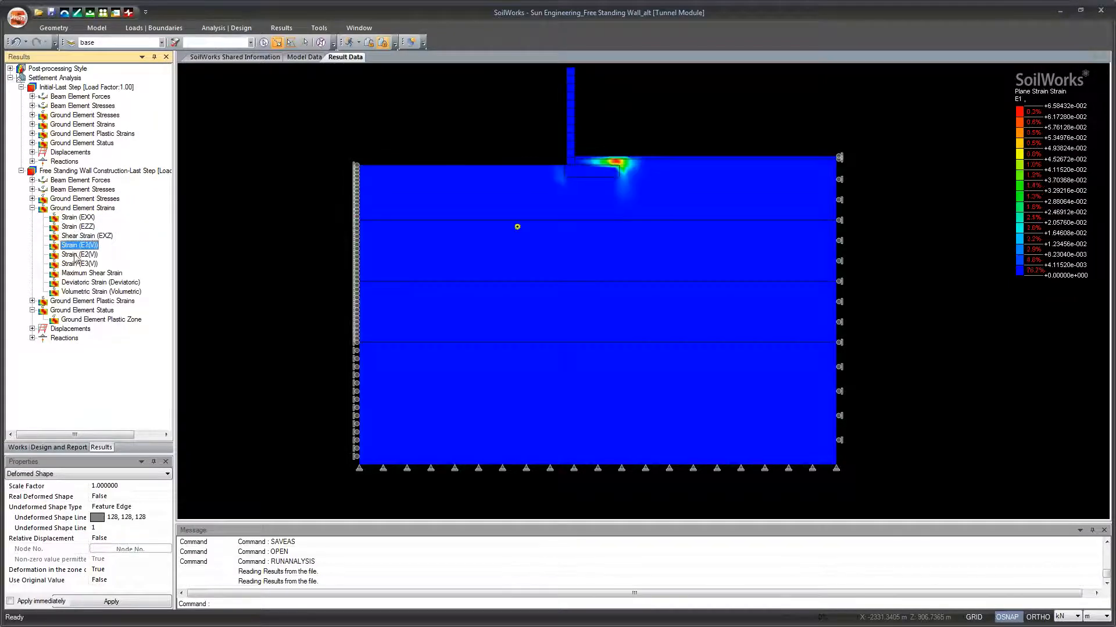
{"action": "left_click", "coordinate": [76, 267]}
{"action": "left_click", "coordinate": [78, 273]}
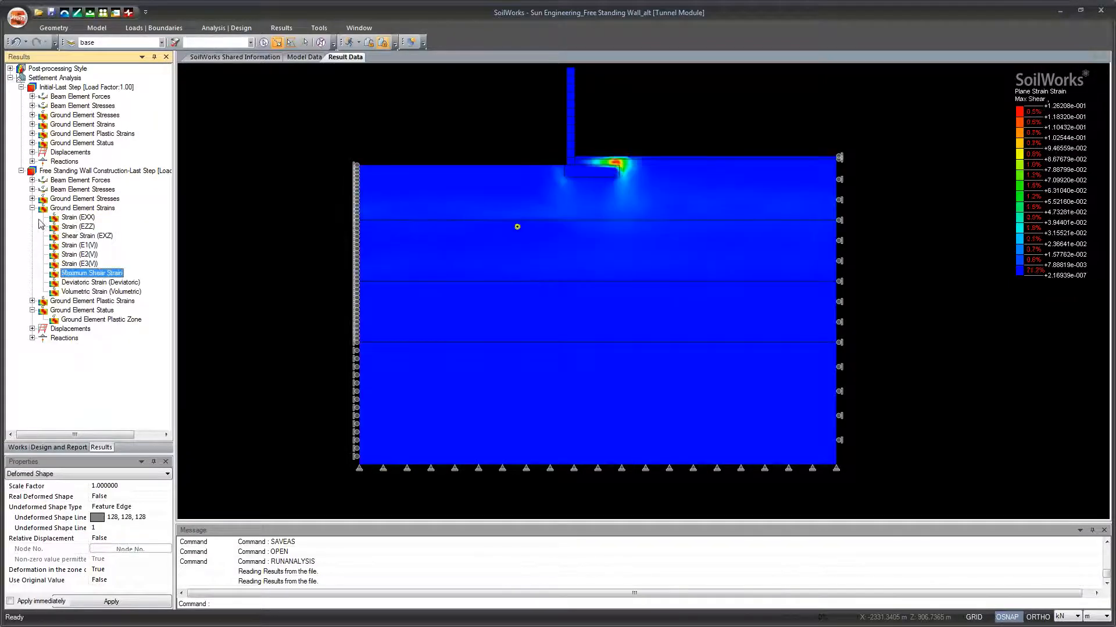
{"action": "left_click", "coordinate": [32, 208]}
Step: Examine the pipe's beam axial (Sxx), shear (Ssz) and bending (Sbz-) stresses in the Free Standing Wall Construction stage
{"action": "left_click", "coordinate": [33, 190]}
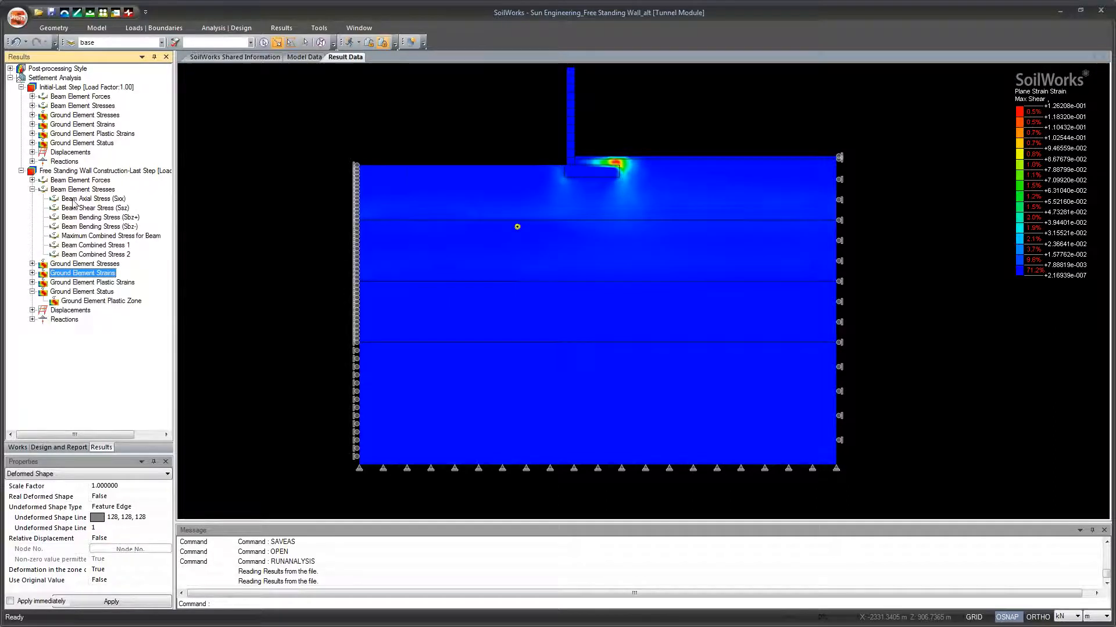
{"action": "scroll", "coordinate": [501, 260], "scroll_direction": "up", "scroll_amount": 5}
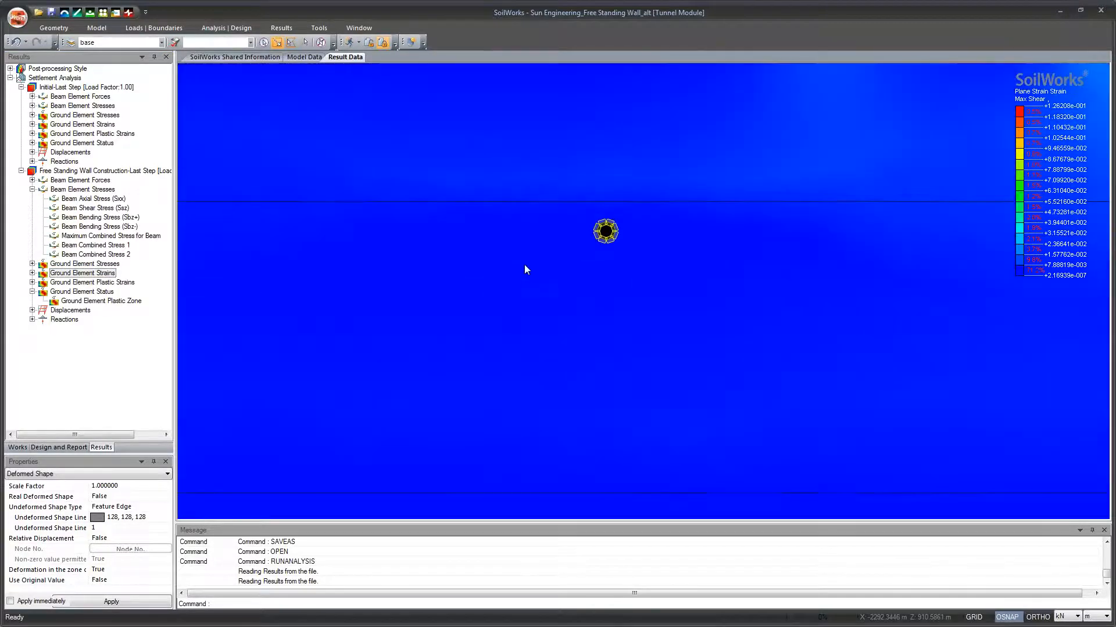
{"action": "left_click_drag", "start_coordinate": [547, 275], "coordinate": [524, 319]}
{"action": "scroll", "coordinate": [532, 312], "scroll_direction": "up", "scroll_amount": 2}
{"action": "scroll", "coordinate": [524, 319], "scroll_direction": "up", "scroll_amount": 1}
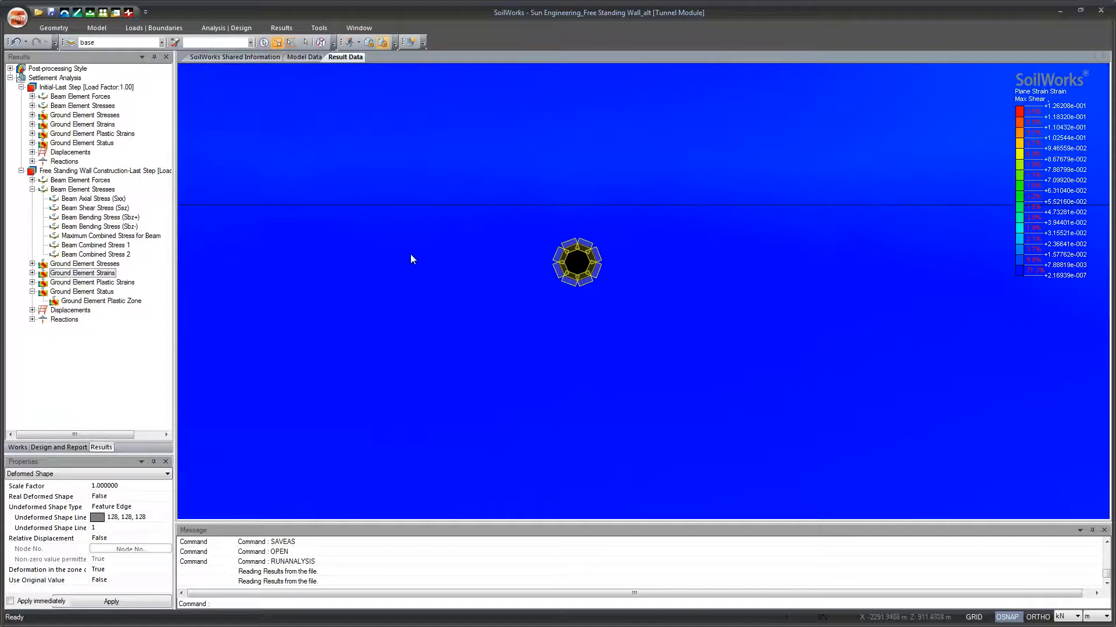
{"action": "left_click", "coordinate": [77, 199]}
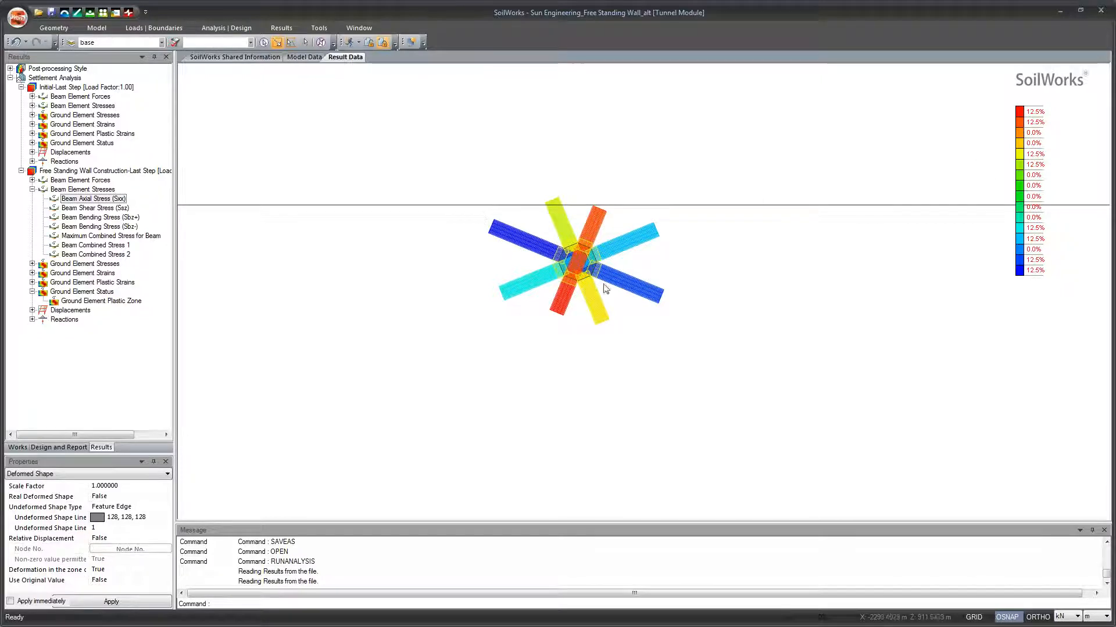
{"action": "left_click", "coordinate": [78, 209]}
{"action": "left_click", "coordinate": [87, 227]}
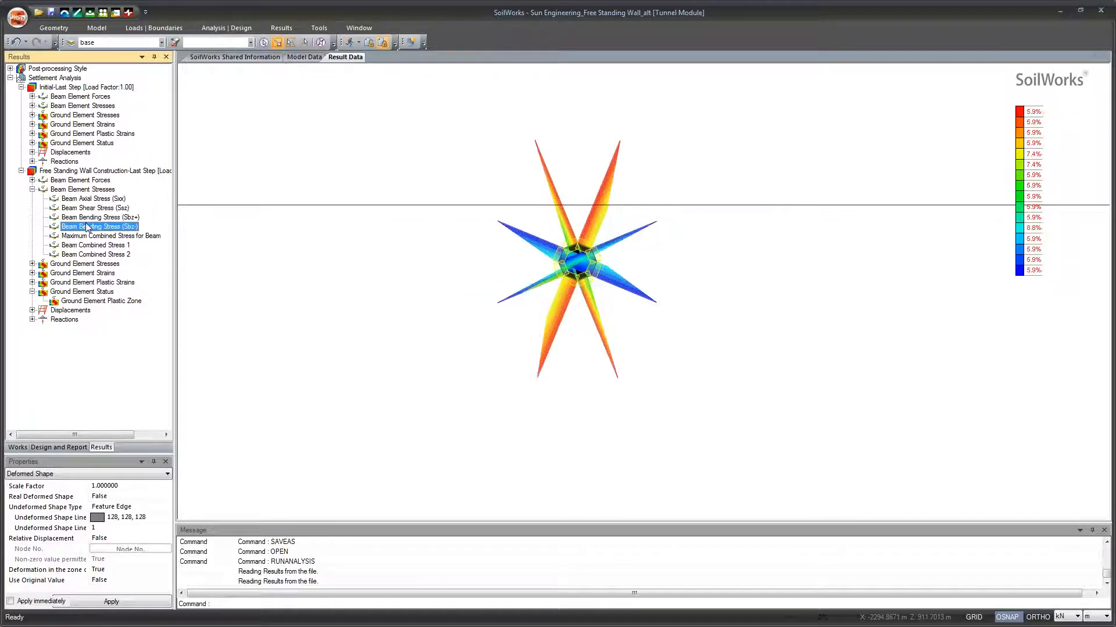
Step: Review the pipe's maximum combined beam stress, Combined Stress 1 and Combined Stress 2 in the Free Standing Wall Construction stage
{"action": "left_click", "coordinate": [91, 237]}
{"action": "left_click", "coordinate": [99, 246]}
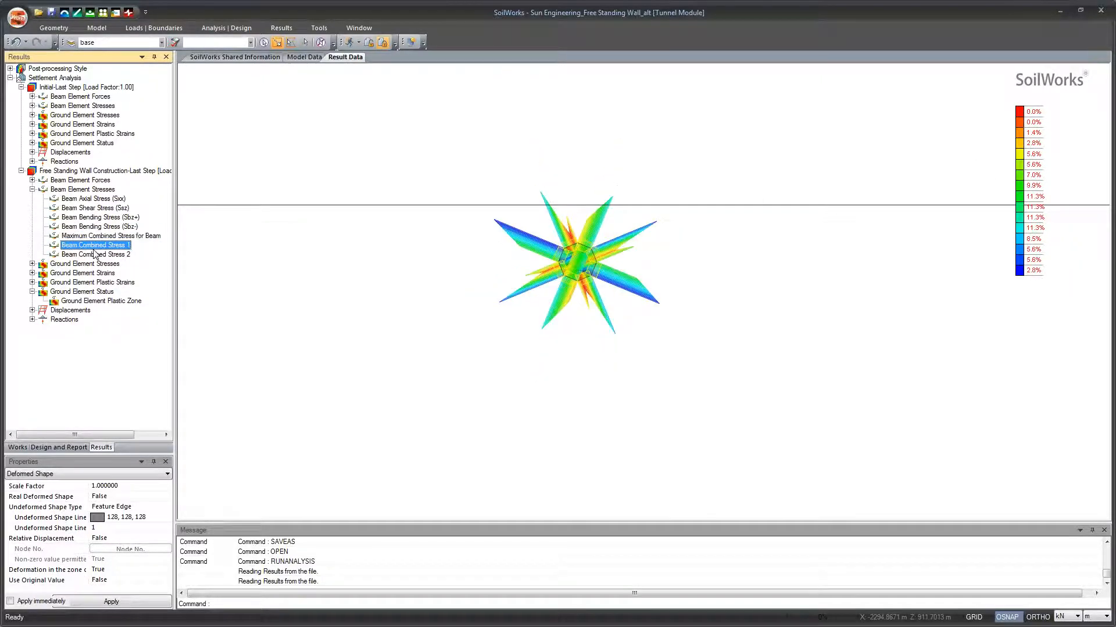
{"action": "left_click", "coordinate": [96, 254]}
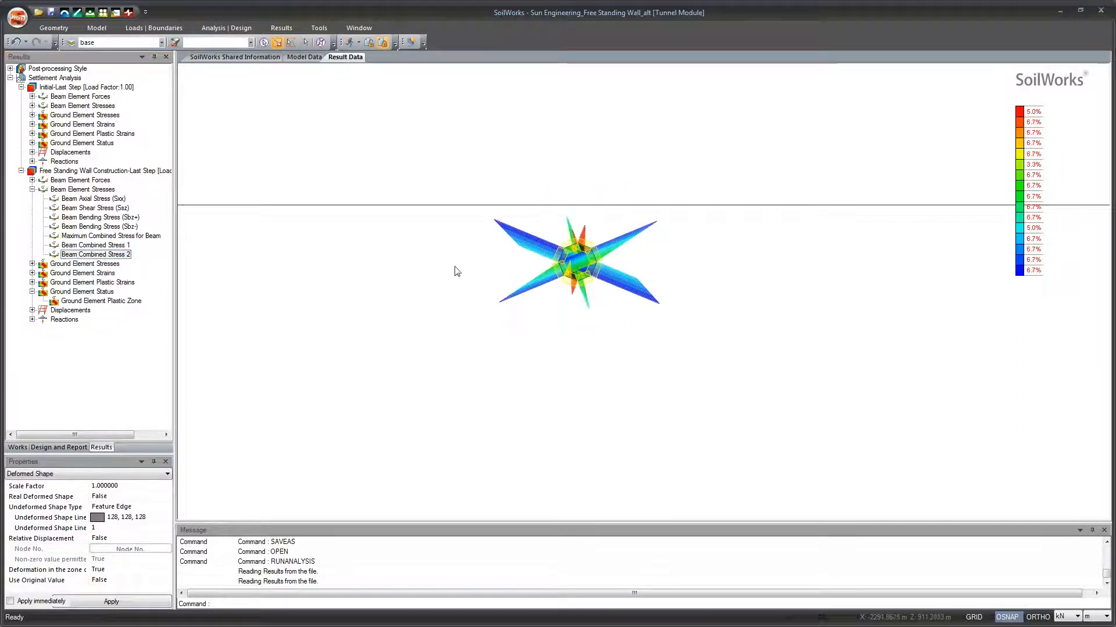
{"action": "scroll", "coordinate": [459, 267], "scroll_direction": "down", "scroll_amount": 1}
{"action": "scroll", "coordinate": [472, 262], "scroll_direction": "down", "scroll_amount": 2}
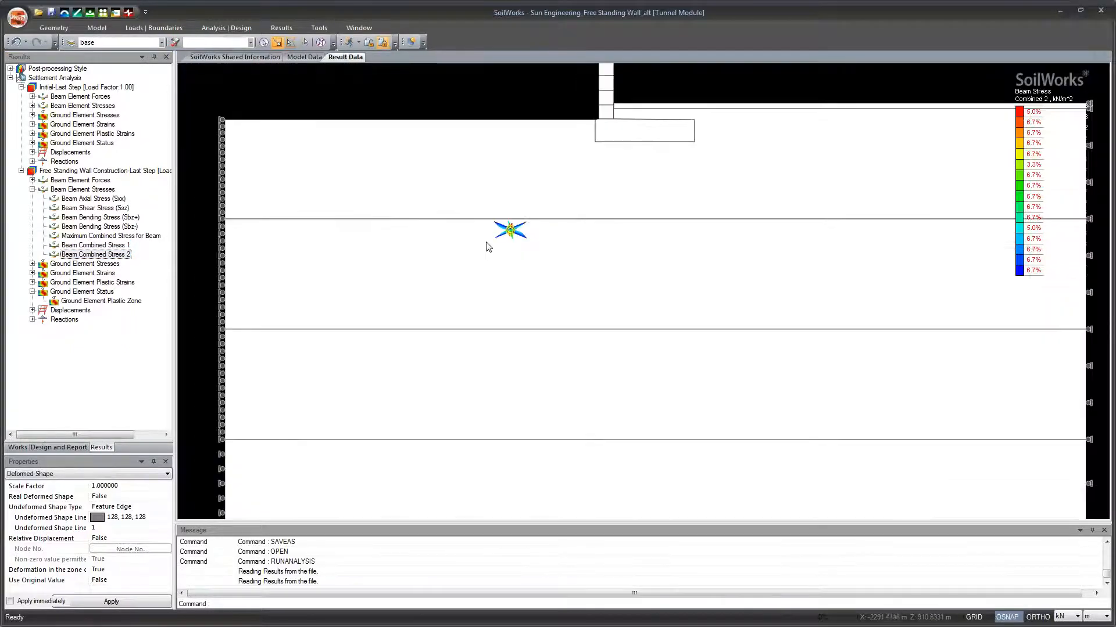
{"action": "left_click_drag", "start_coordinate": [485, 253], "coordinate": [483, 234]}
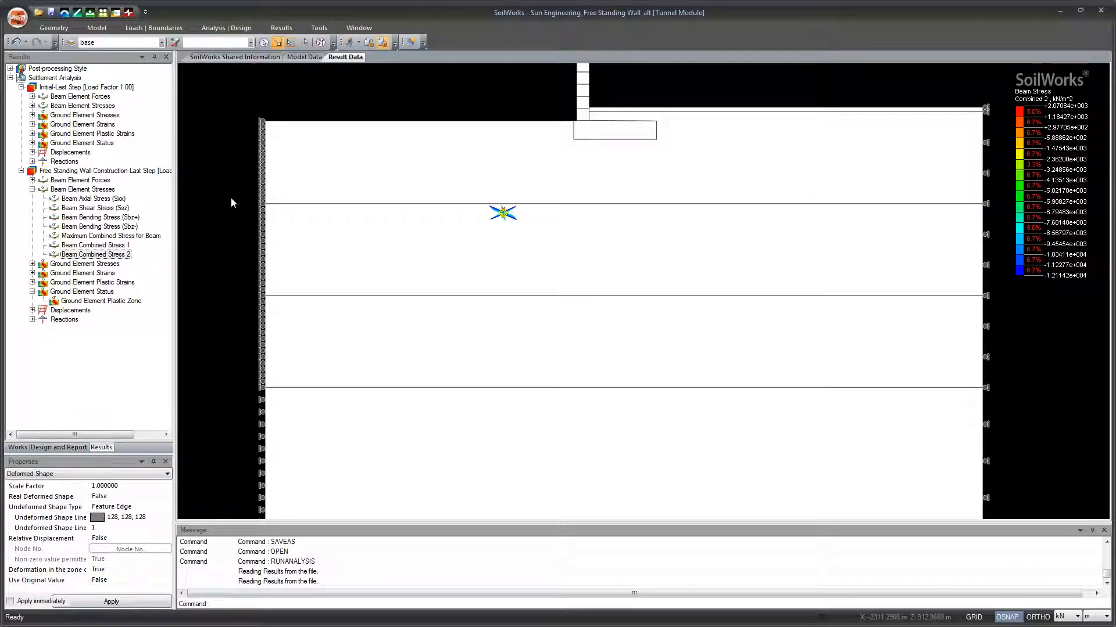
{"action": "left_click", "coordinate": [33, 190]}
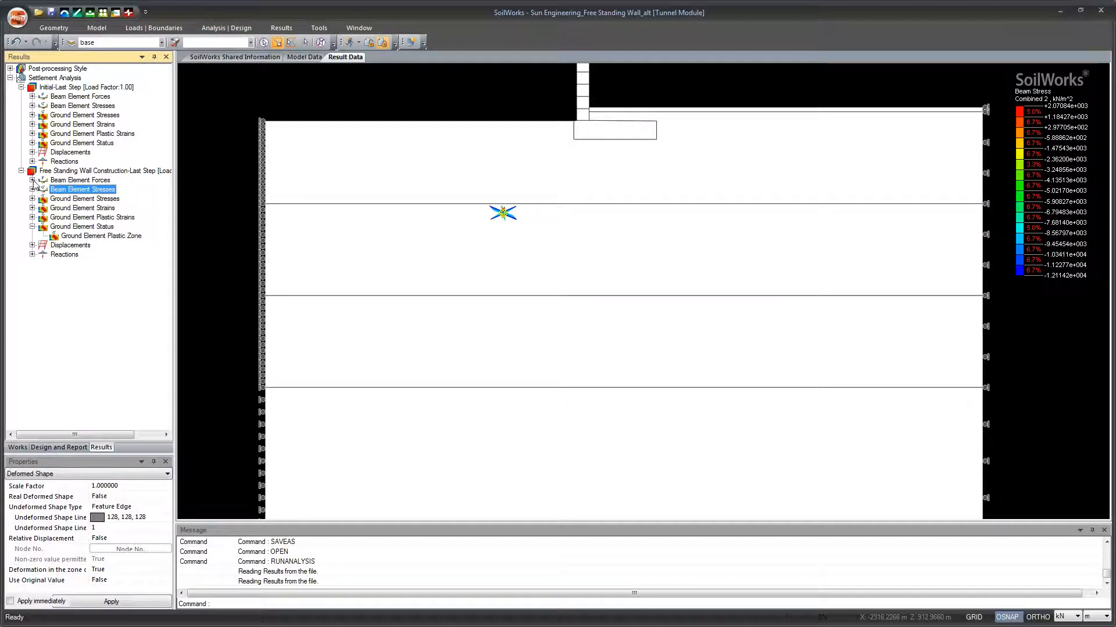
Step: Review the pipe's beam shear force (Qz), moment (My) and axial force (Nx) in the Free Standing Wall Construction stage
{"action": "left_click", "coordinate": [32, 180]}
{"action": "left_click", "coordinate": [76, 200]}
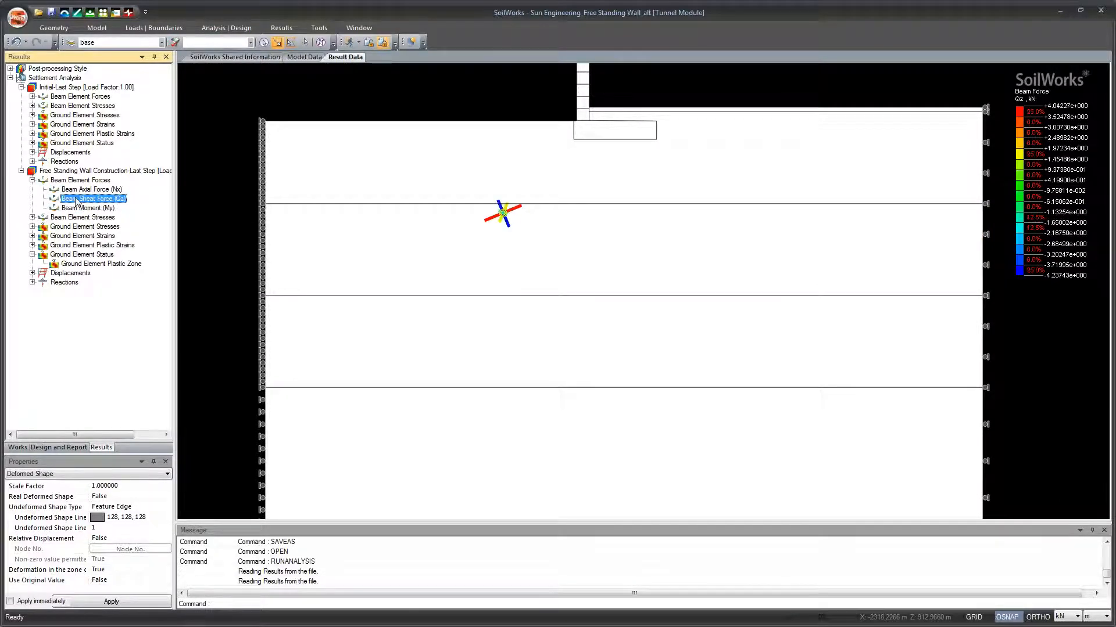
{"action": "left_click", "coordinate": [82, 208]}
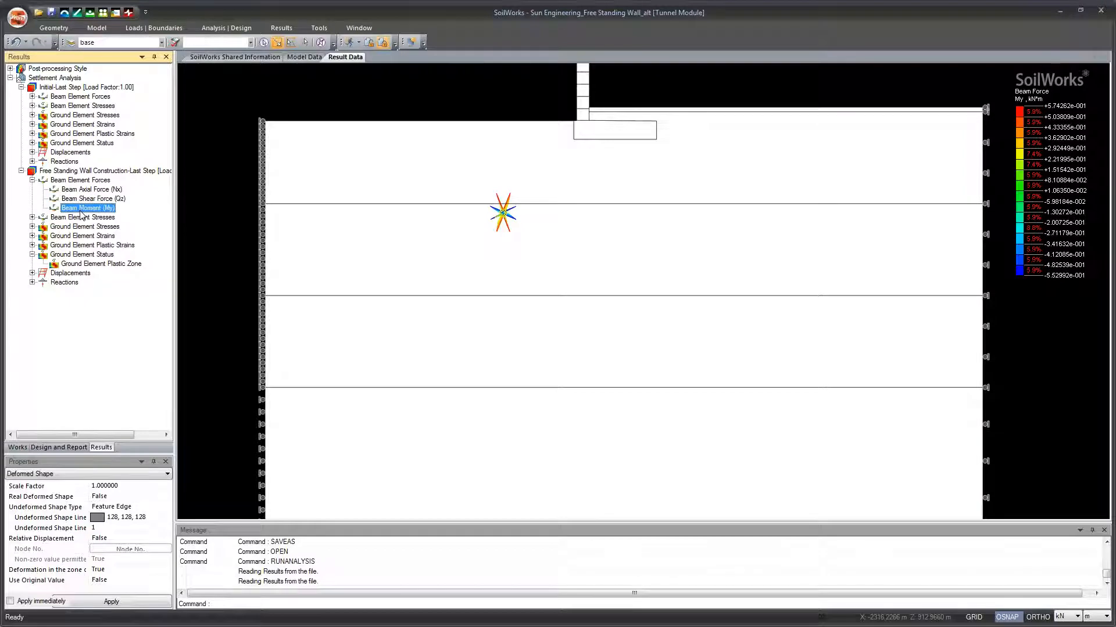
{"action": "left_click", "coordinate": [87, 191]}
{"action": "left_click", "coordinate": [88, 200]}
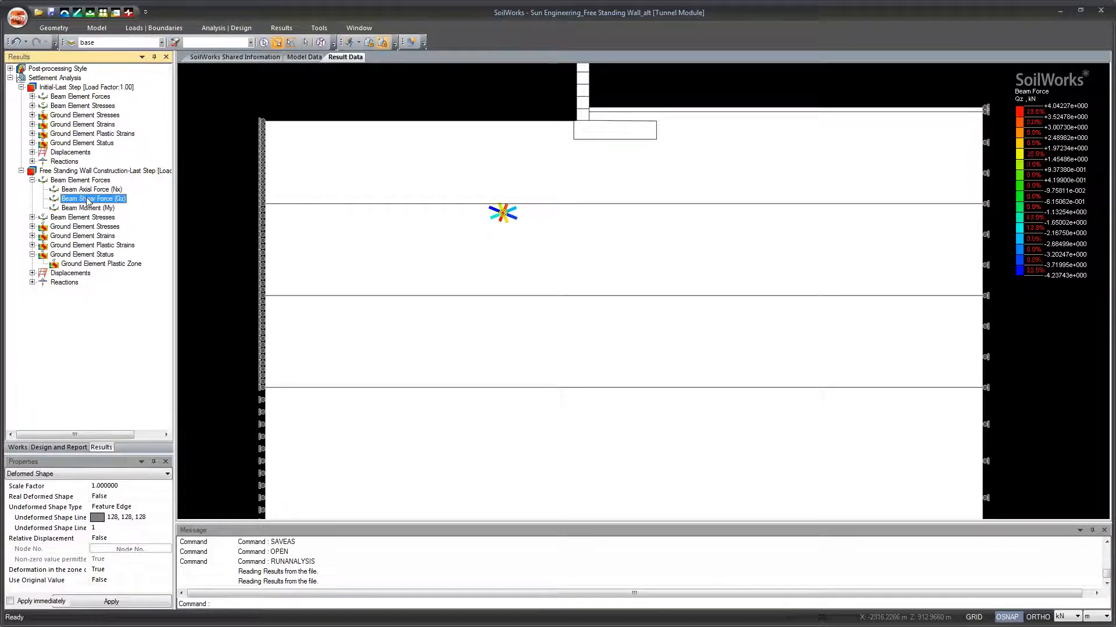
{"action": "scroll", "coordinate": [510, 236], "scroll_direction": "up", "scroll_amount": 2}
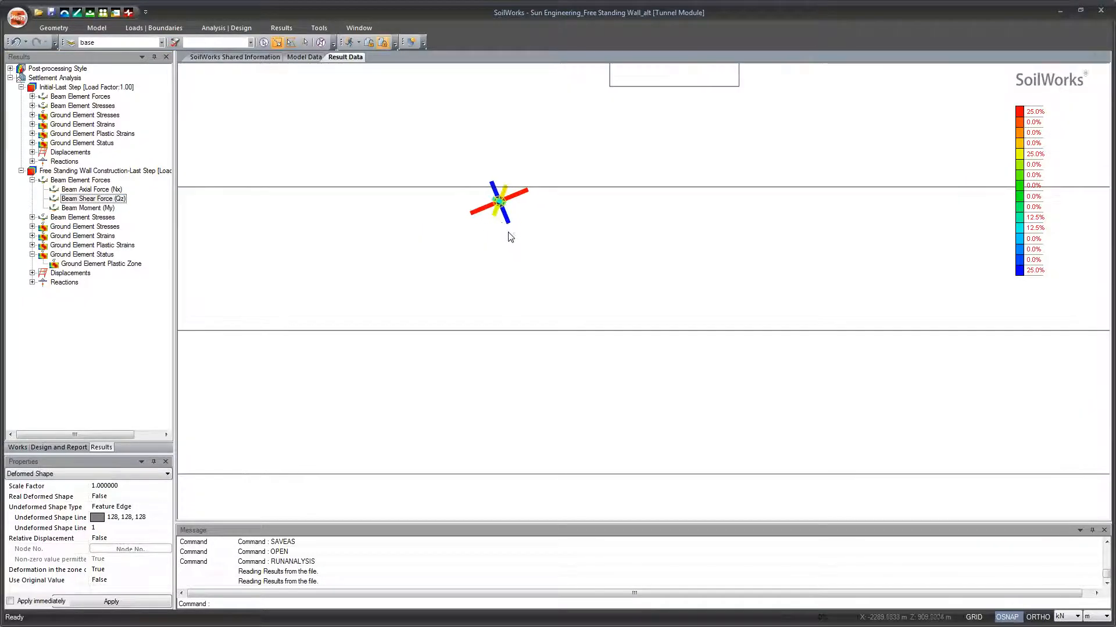
{"action": "scroll", "coordinate": [505, 232], "scroll_direction": "down", "scroll_amount": 2}
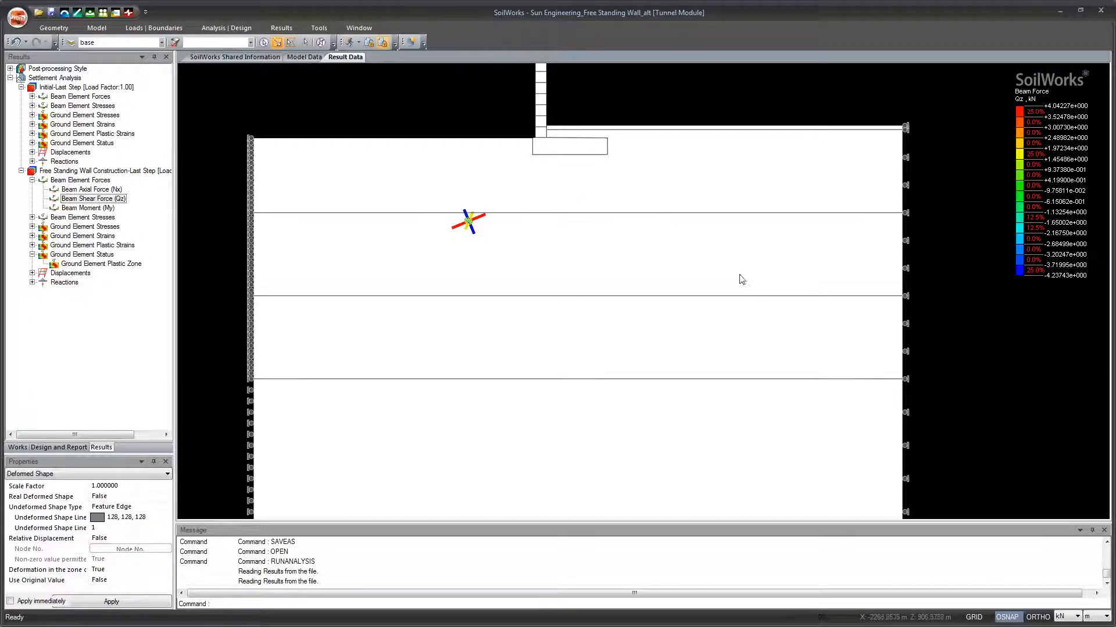
{"action": "left_click", "coordinate": [32, 180]}
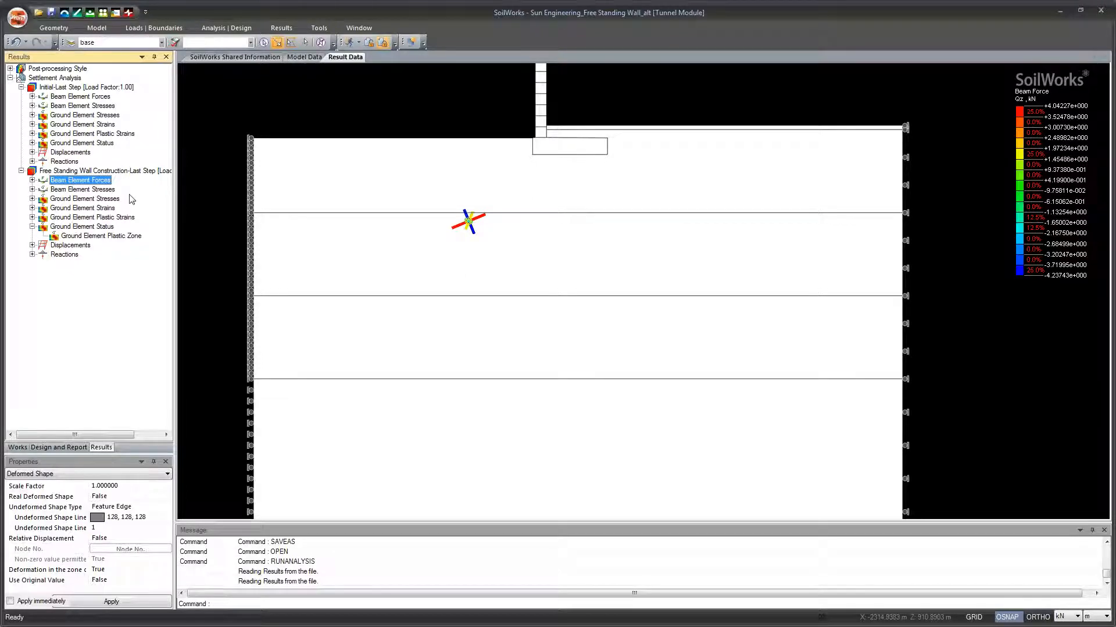
{"action": "left_click_drag", "start_coordinate": [348, 224], "coordinate": [334, 225]}
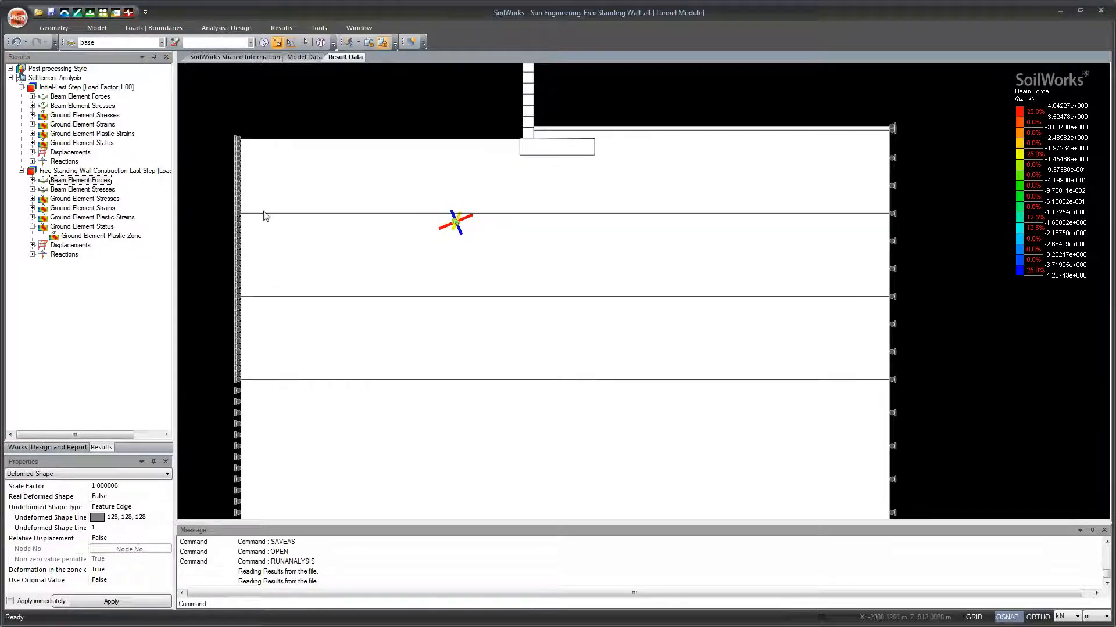
Step: Review the total stress (SYY) contour of the ground elements in the Initial stage
{"action": "left_click", "coordinate": [48, 126]}
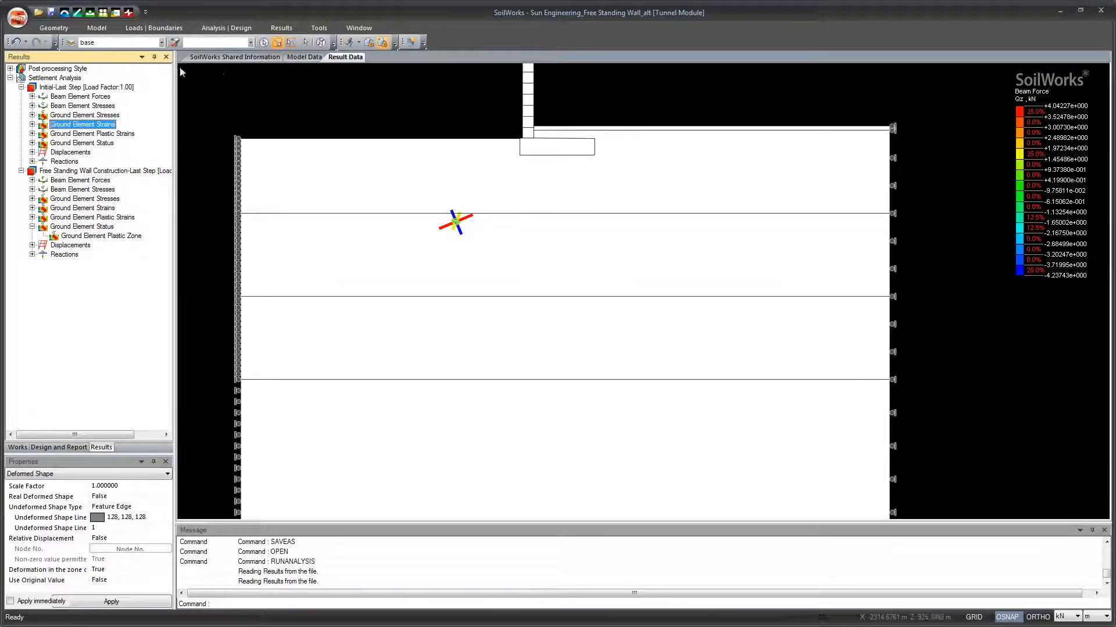
{"action": "left_click", "coordinate": [32, 115]}
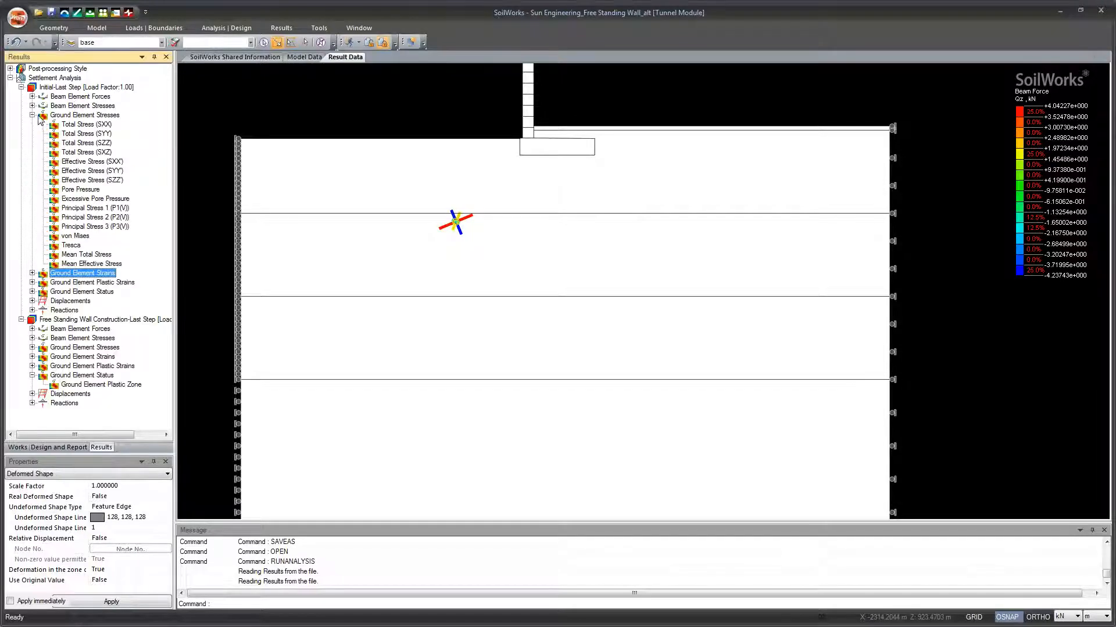
{"action": "left_click", "coordinate": [93, 135]}
{"action": "scroll", "coordinate": [365, 192], "scroll_direction": "down", "scroll_amount": 2}
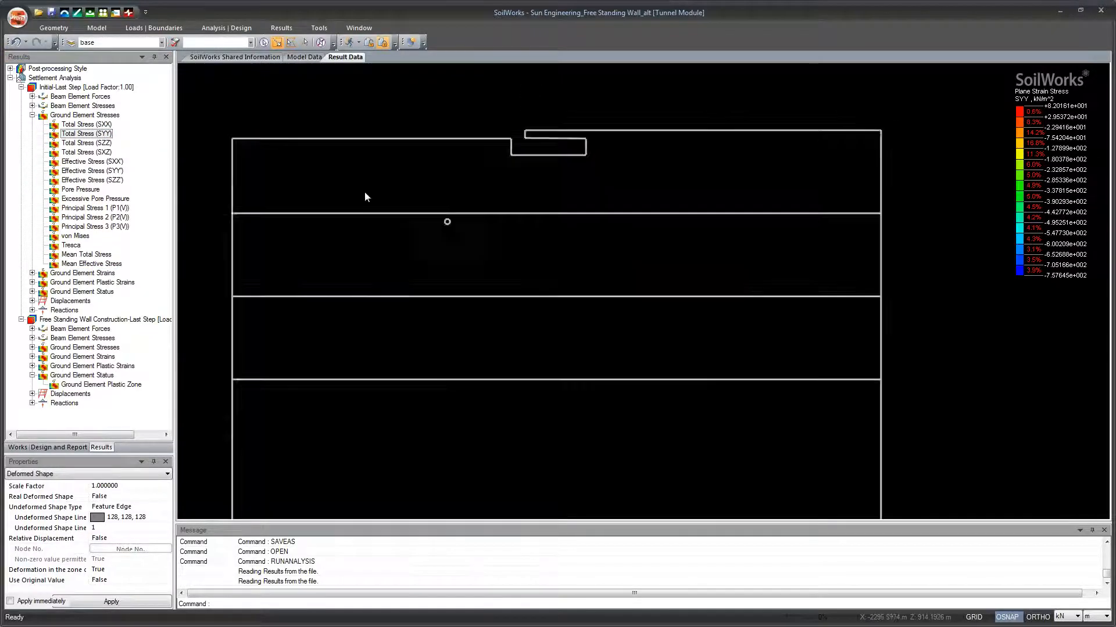
{"action": "left_click", "coordinate": [32, 115]}
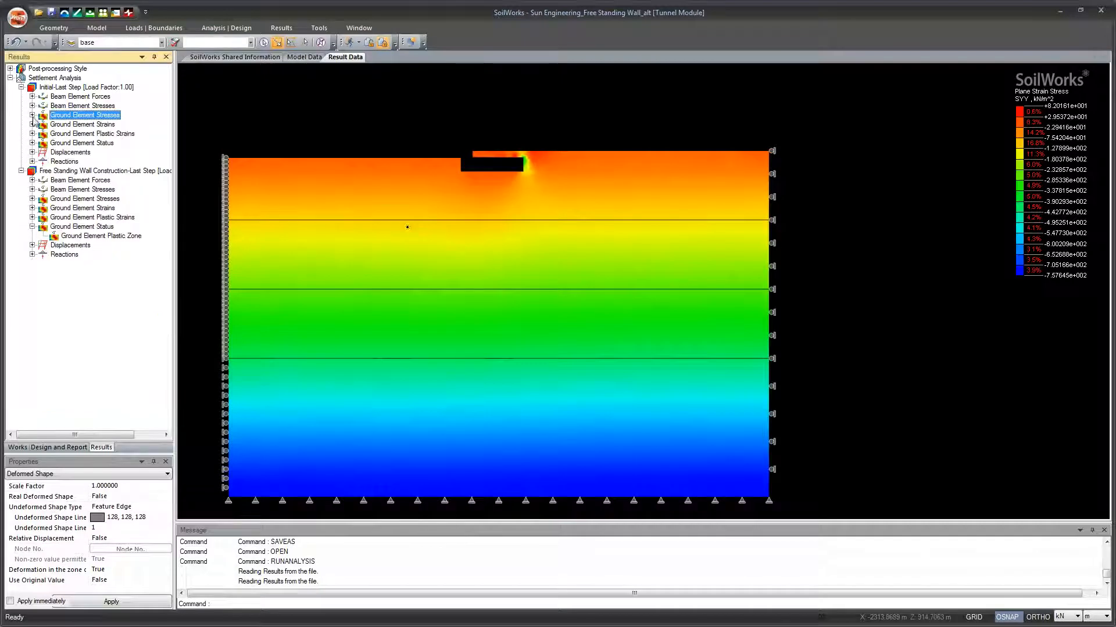
Step: Show the vertical displacement (DZ) contour of the Free Standing Wall Construction stage with its result value labels turned on
{"action": "left_click", "coordinate": [33, 245]}
{"action": "left_click", "coordinate": [99, 264]}
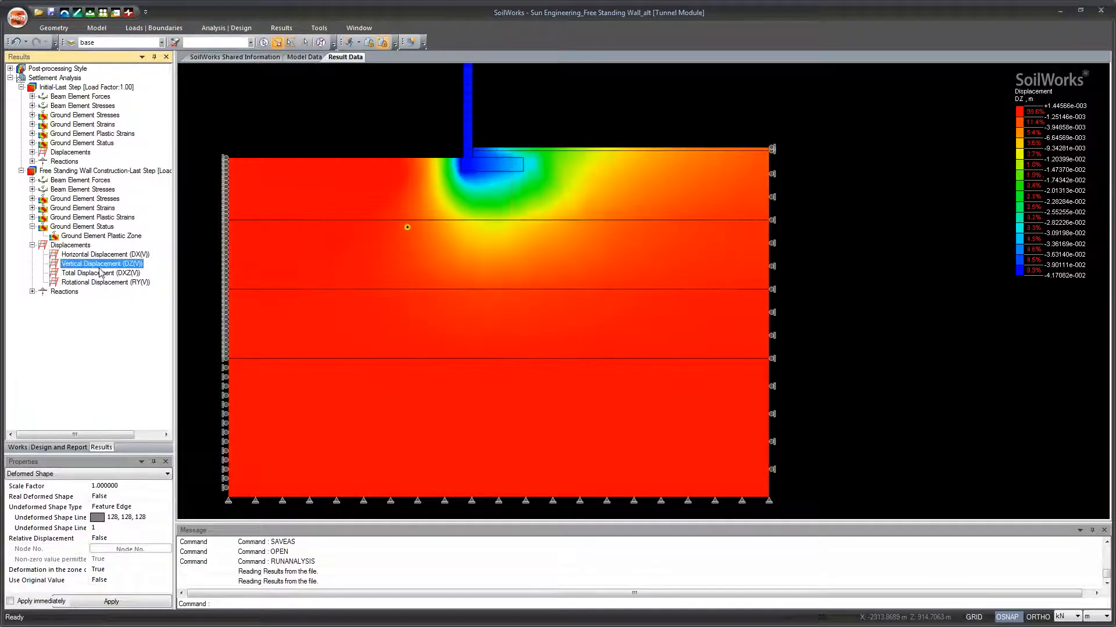
{"action": "left_click_drag", "start_coordinate": [502, 193], "coordinate": [516, 279]}
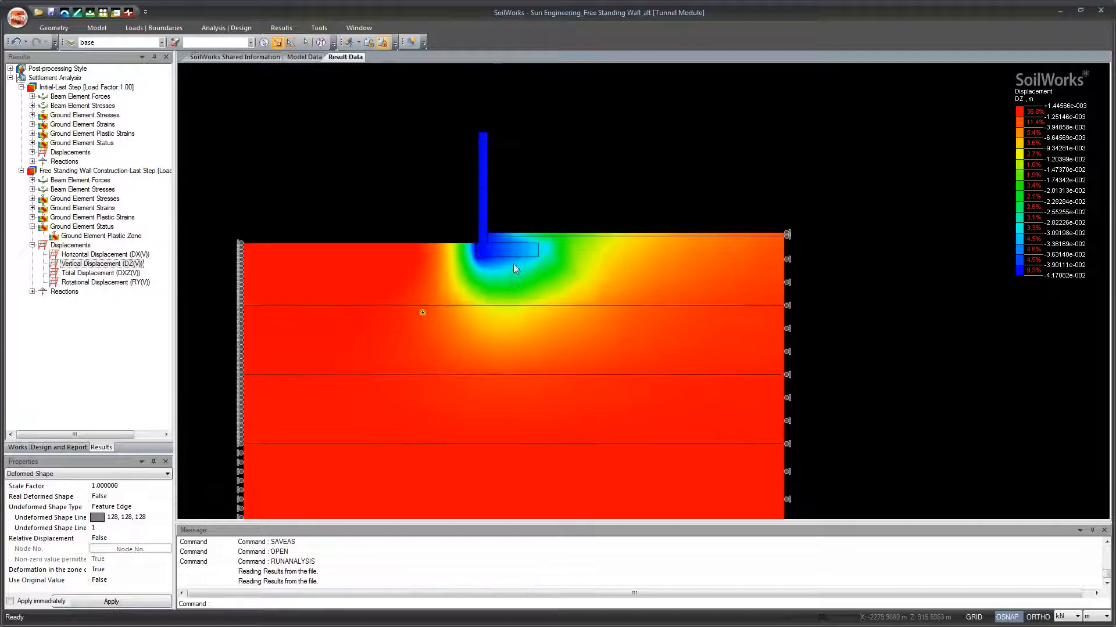
{"action": "left_click", "coordinate": [281, 28]}
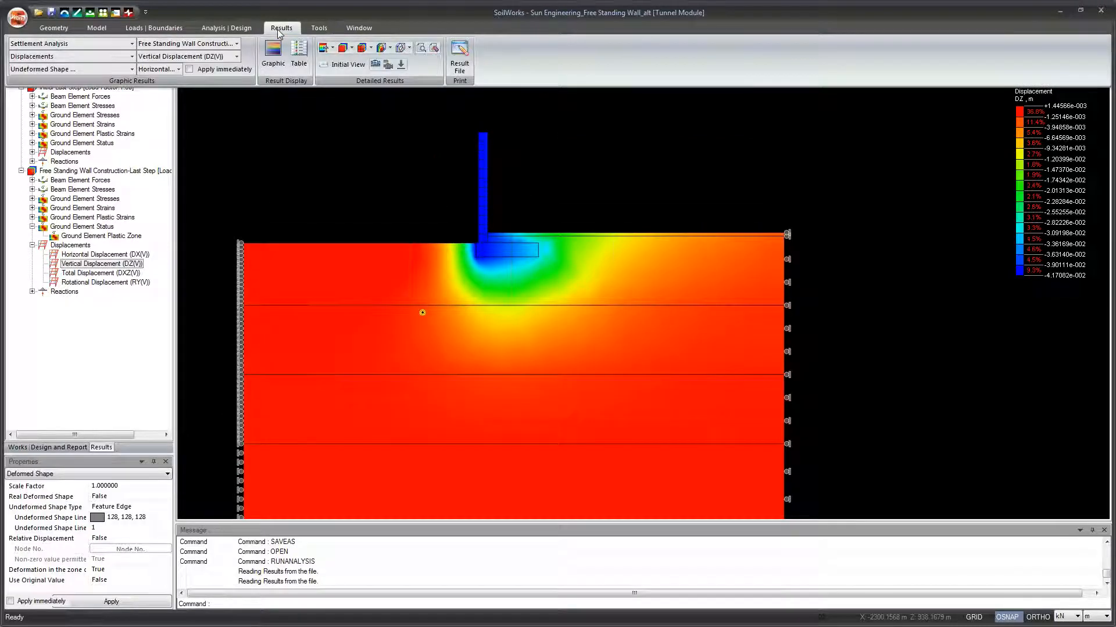
{"action": "left_click", "coordinate": [390, 48]}
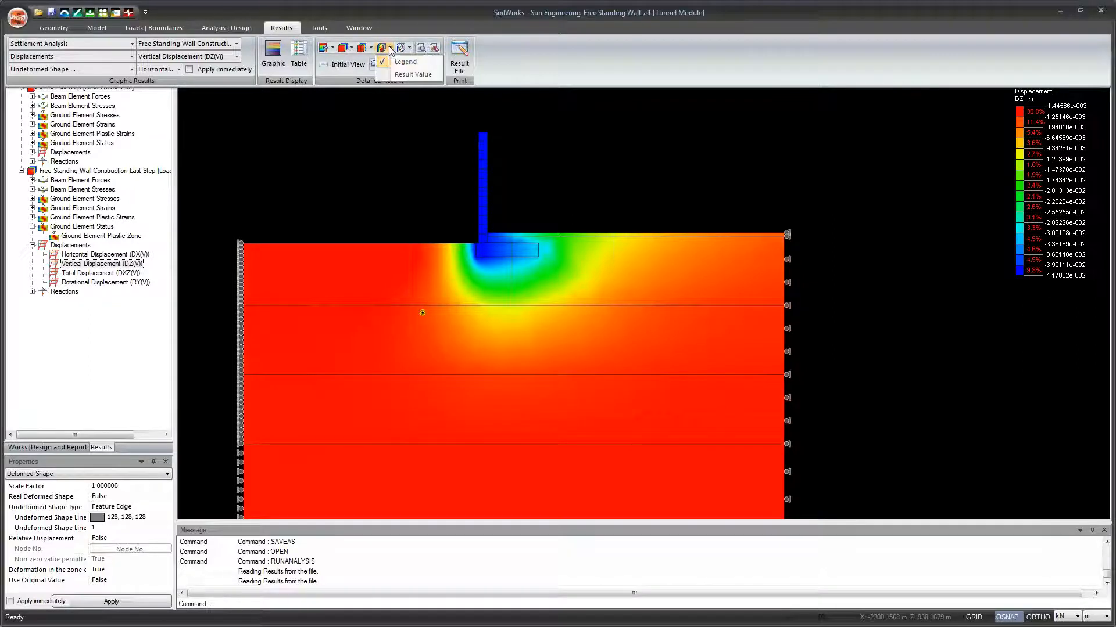
{"action": "left_click", "coordinate": [405, 75]}
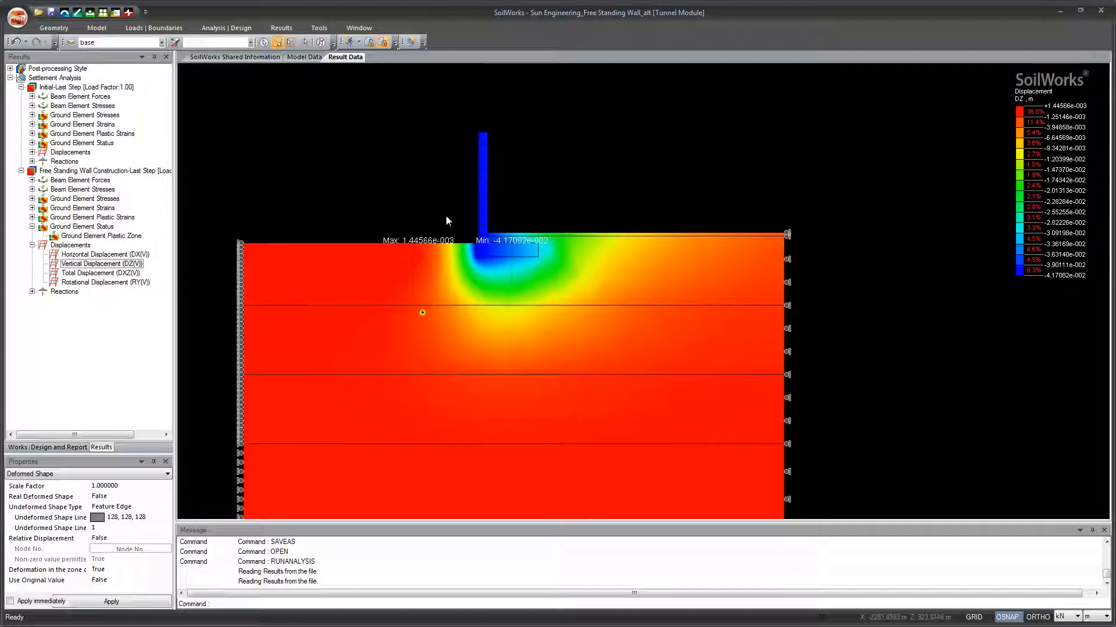
Step: Switch the vertical displacement contour from Gradient to Band display
{"action": "left_click", "coordinate": [282, 28]}
{"action": "left_click", "coordinate": [352, 48]}
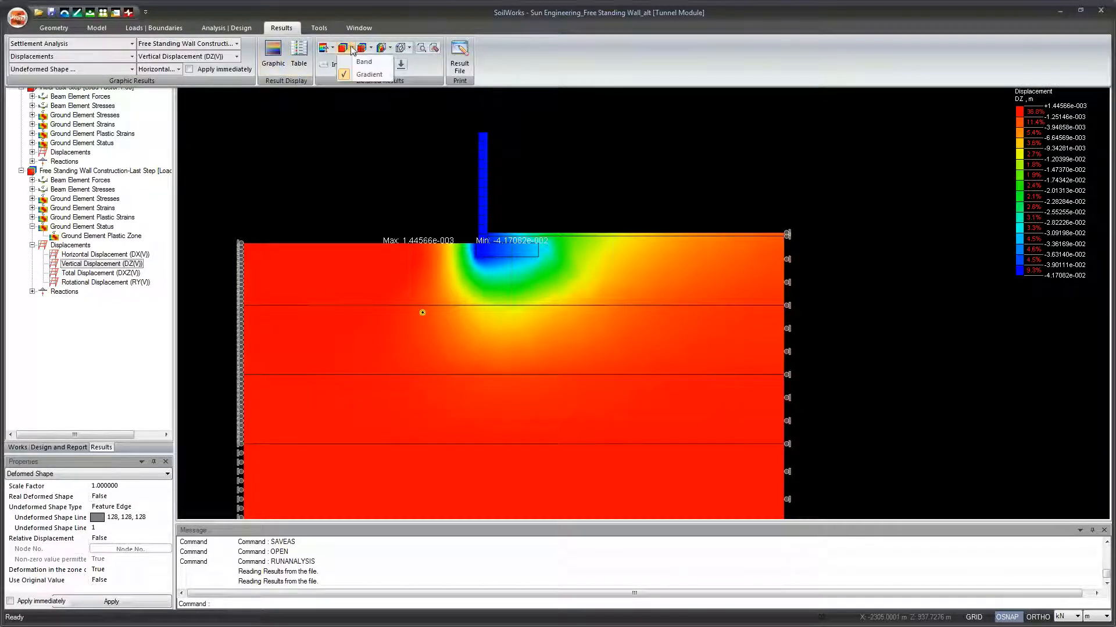
{"action": "left_click", "coordinate": [358, 63]}
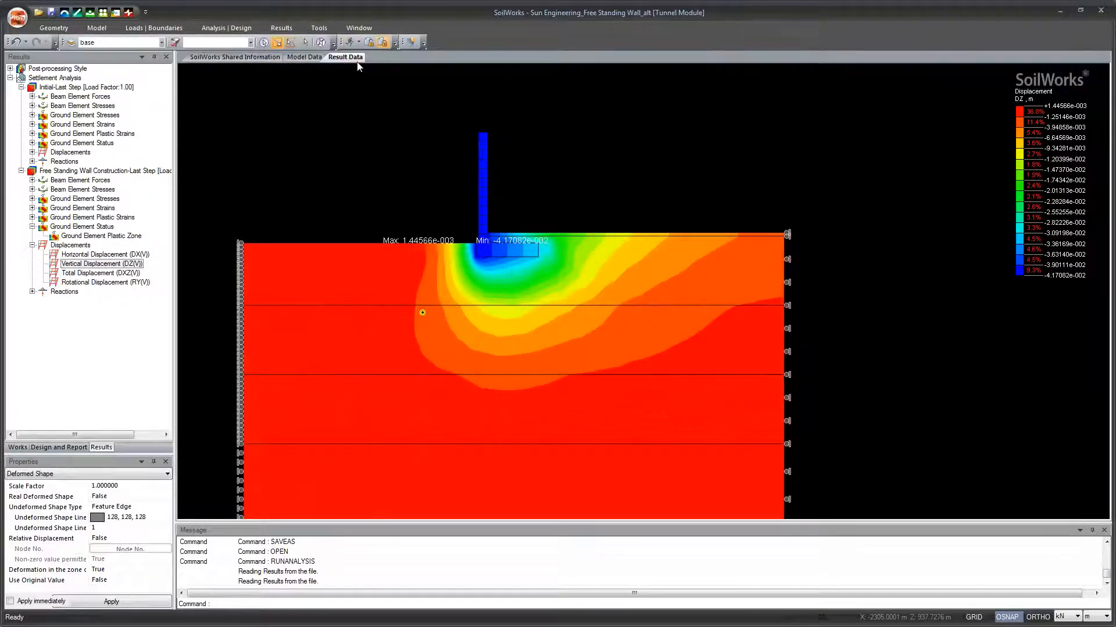
{"action": "left_click_drag", "start_coordinate": [459, 245], "coordinate": [406, 199]}
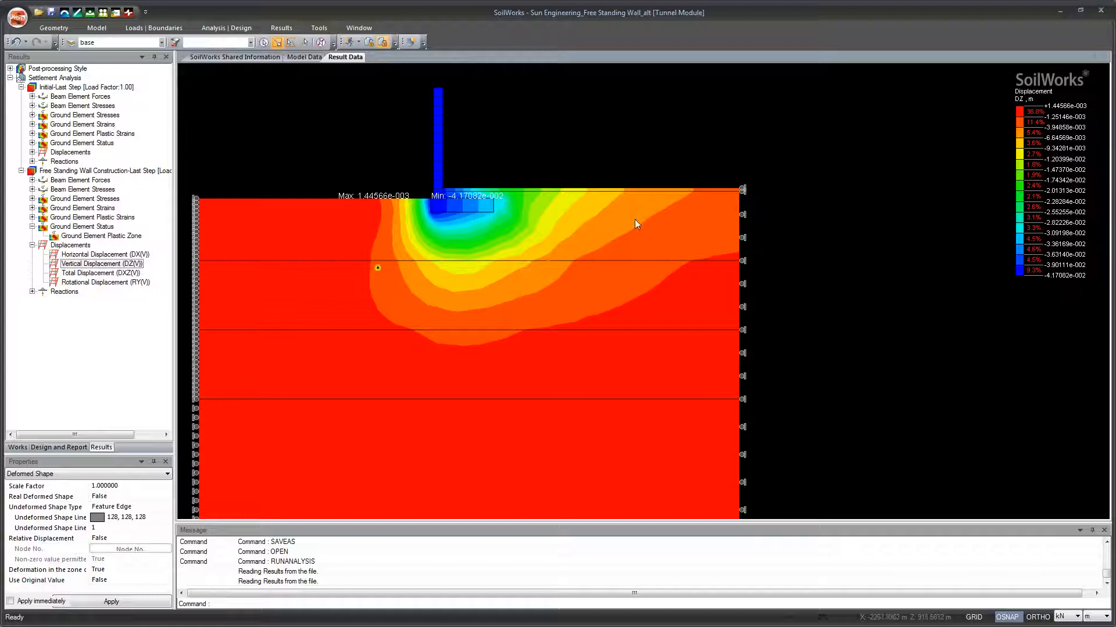
Step: Overlay displacement vectors on the vertical displacement contour and examine them around the wall footing and pipe
{"action": "left_click", "coordinate": [286, 30]}
{"action": "left_click", "coordinate": [334, 49]}
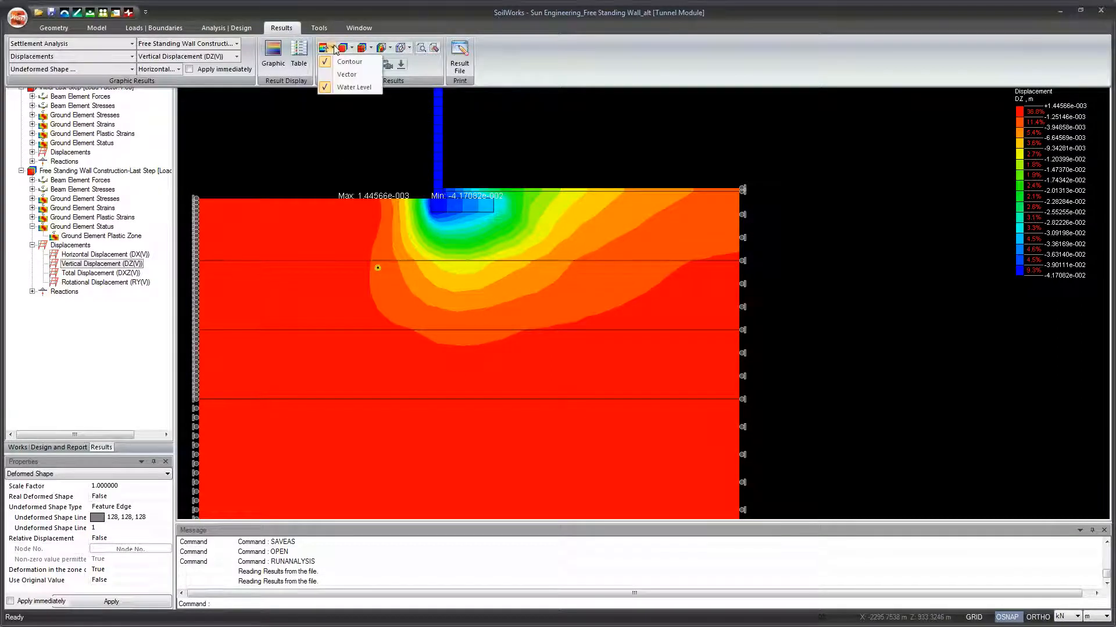
{"action": "left_click", "coordinate": [346, 74]}
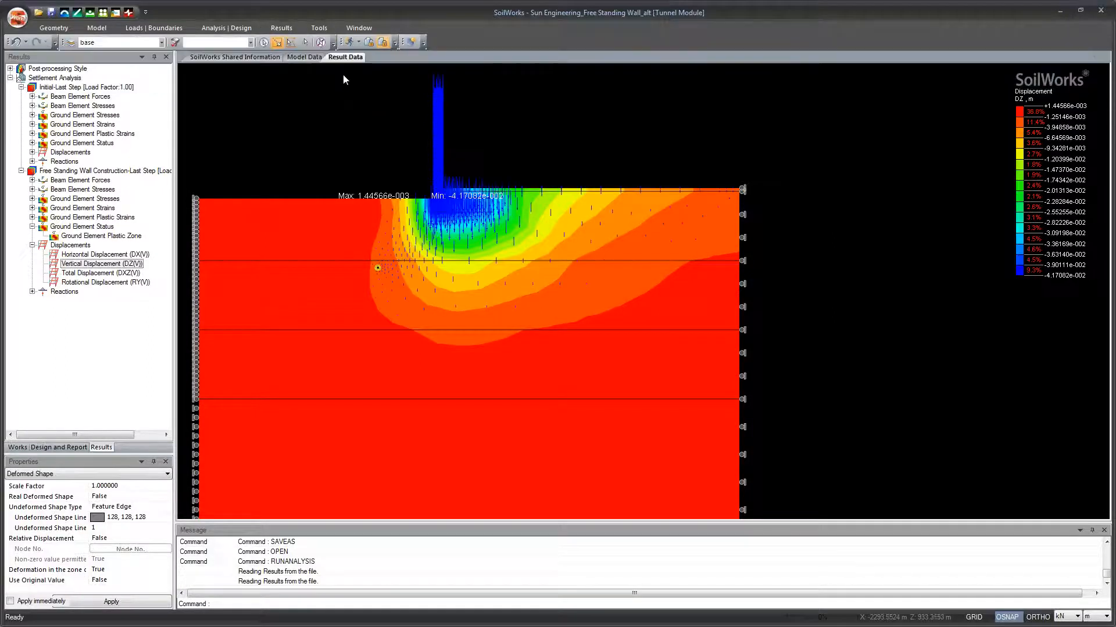
{"action": "scroll", "coordinate": [501, 250], "scroll_direction": "up", "scroll_amount": 3}
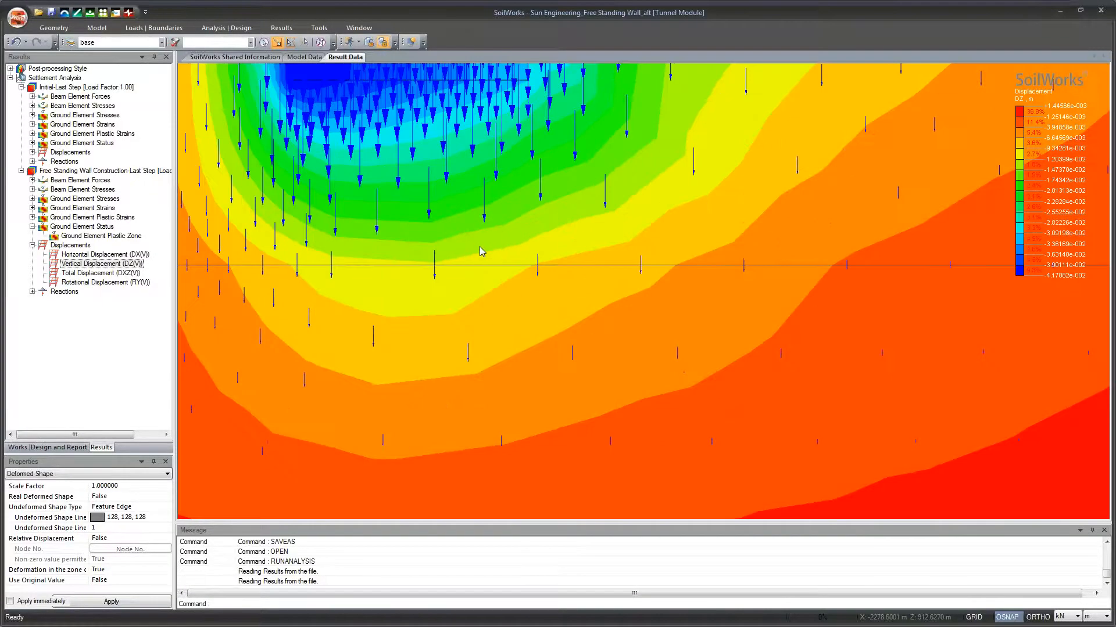
{"action": "scroll", "coordinate": [479, 247], "scroll_direction": "down", "scroll_amount": 2}
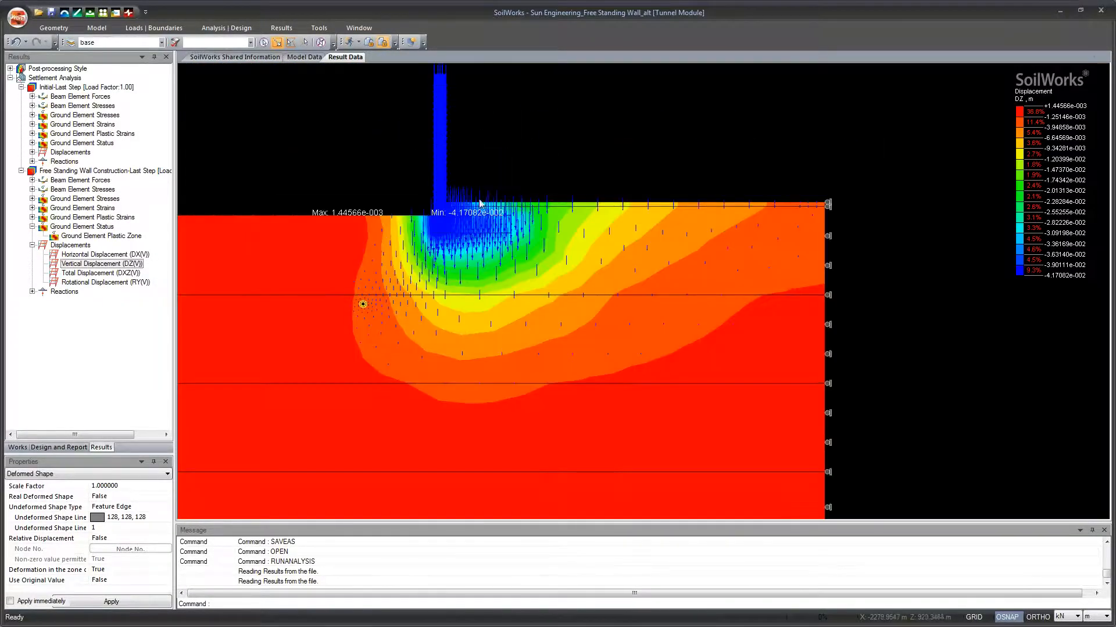
{"action": "scroll", "coordinate": [477, 236], "scroll_direction": "up", "scroll_amount": 2}
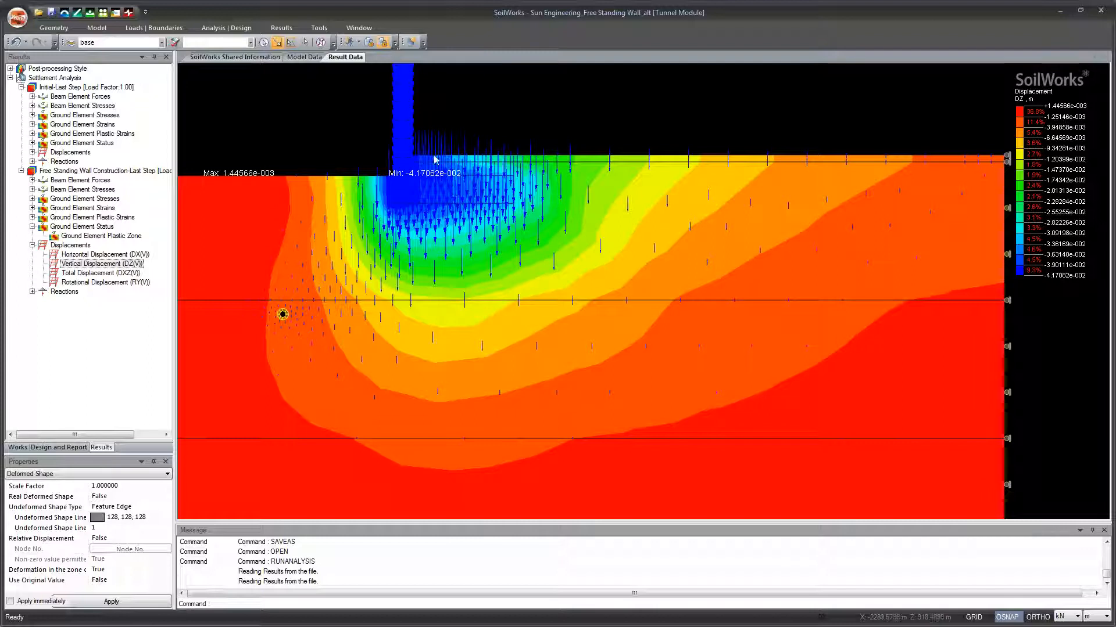
{"action": "left_click_drag", "start_coordinate": [469, 359], "coordinate": [479, 320]}
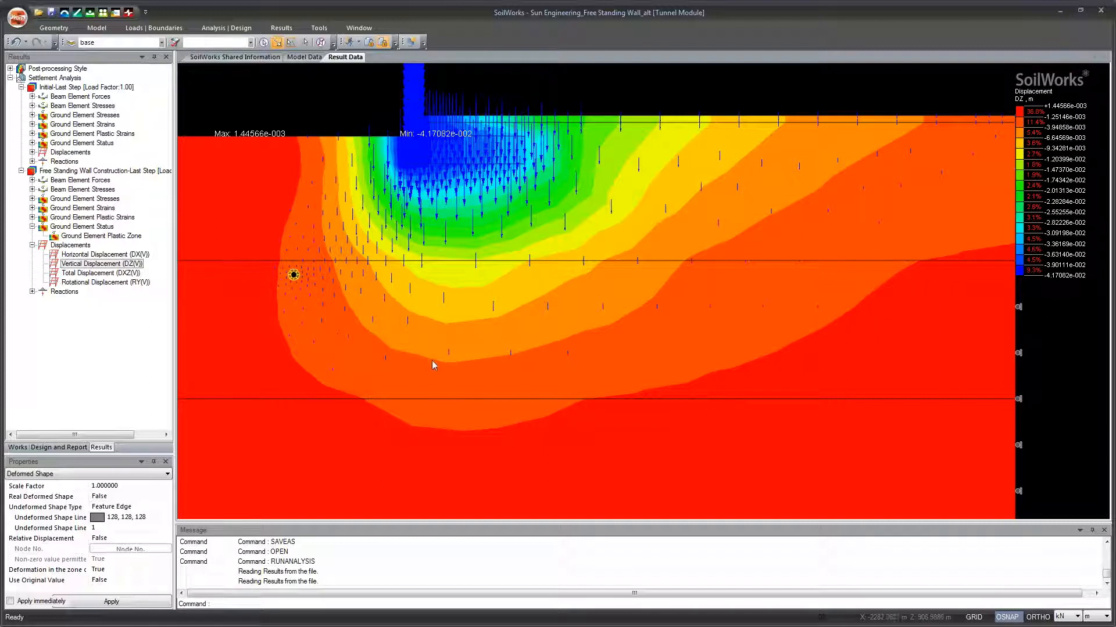
Step: Turn off the displacement vectors, keeping the band contour of vertical displacement
{"action": "left_click", "coordinate": [281, 27]}
{"action": "left_click", "coordinate": [305, 53]}
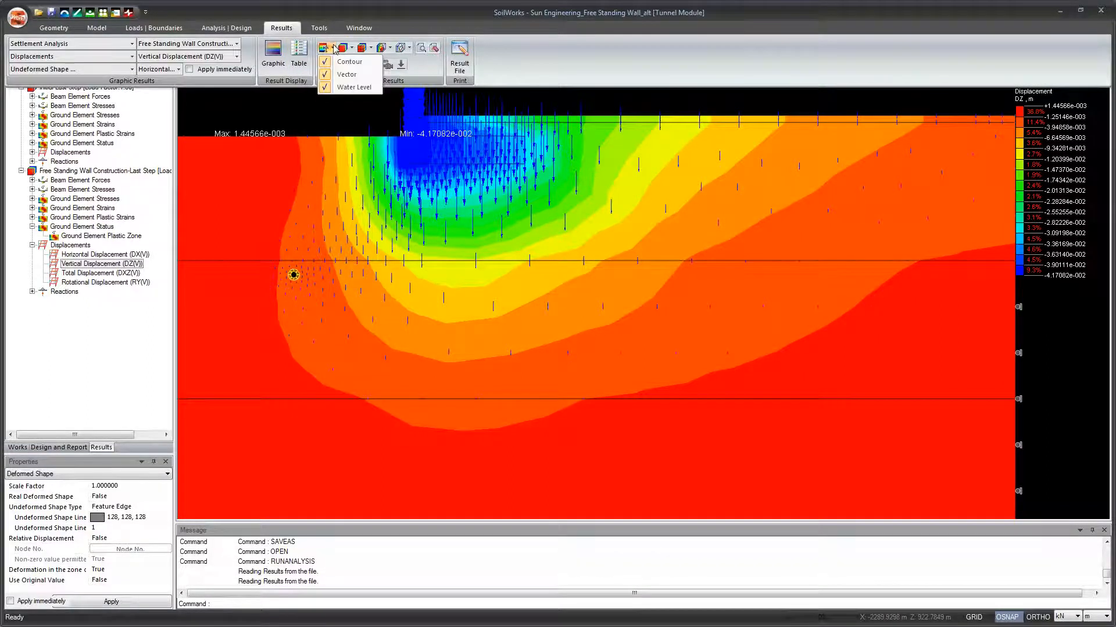
{"action": "left_click", "coordinate": [338, 64]}
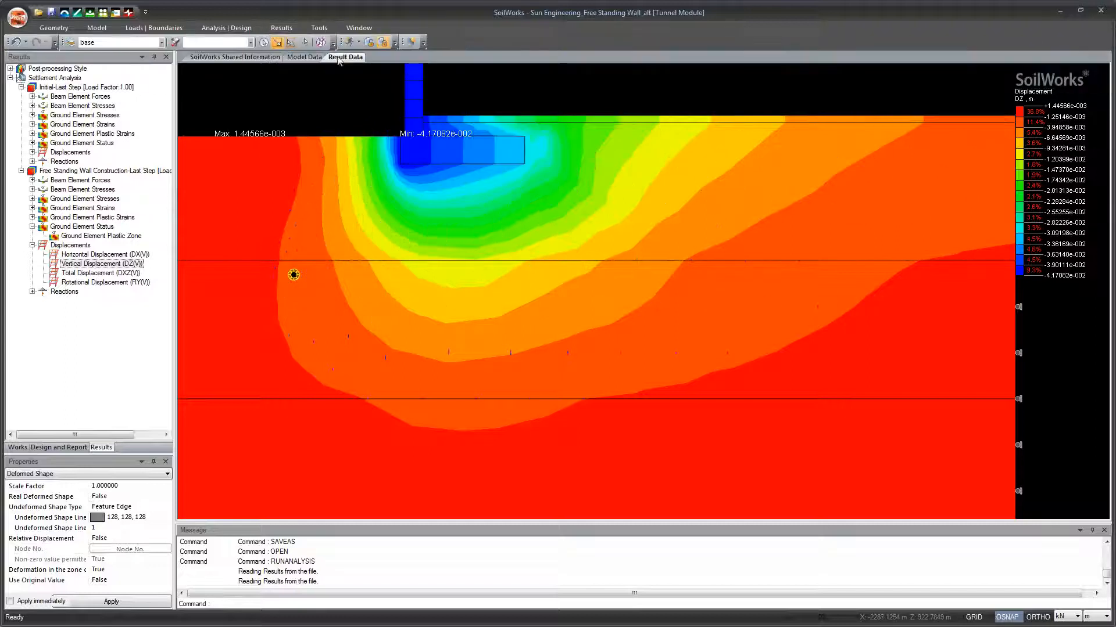
Step: Tag the nodes with the maximum and minimum vertical displacement using Result Tag
{"action": "left_click", "coordinate": [282, 28]}
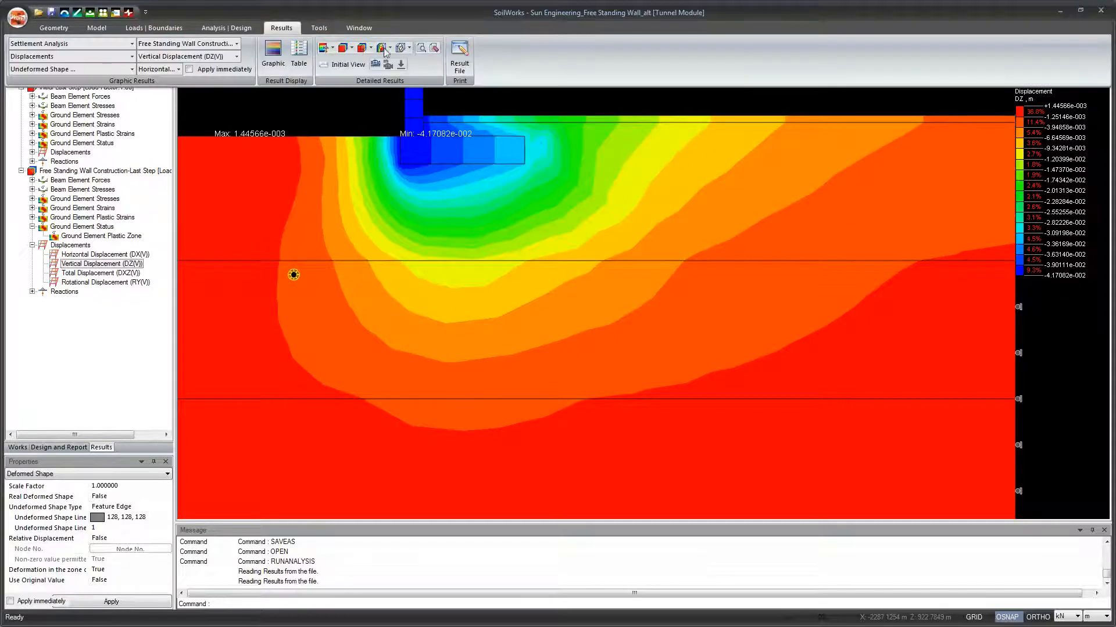
{"action": "left_click", "coordinate": [434, 50]}
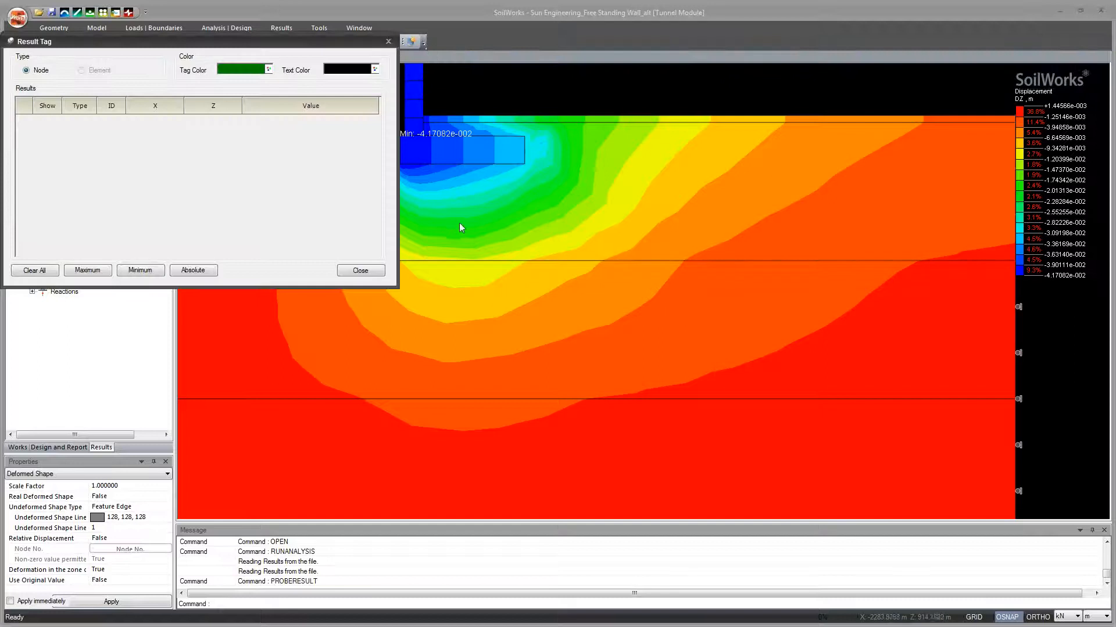
{"action": "left_click_drag", "start_coordinate": [291, 47], "coordinate": [295, 252]}
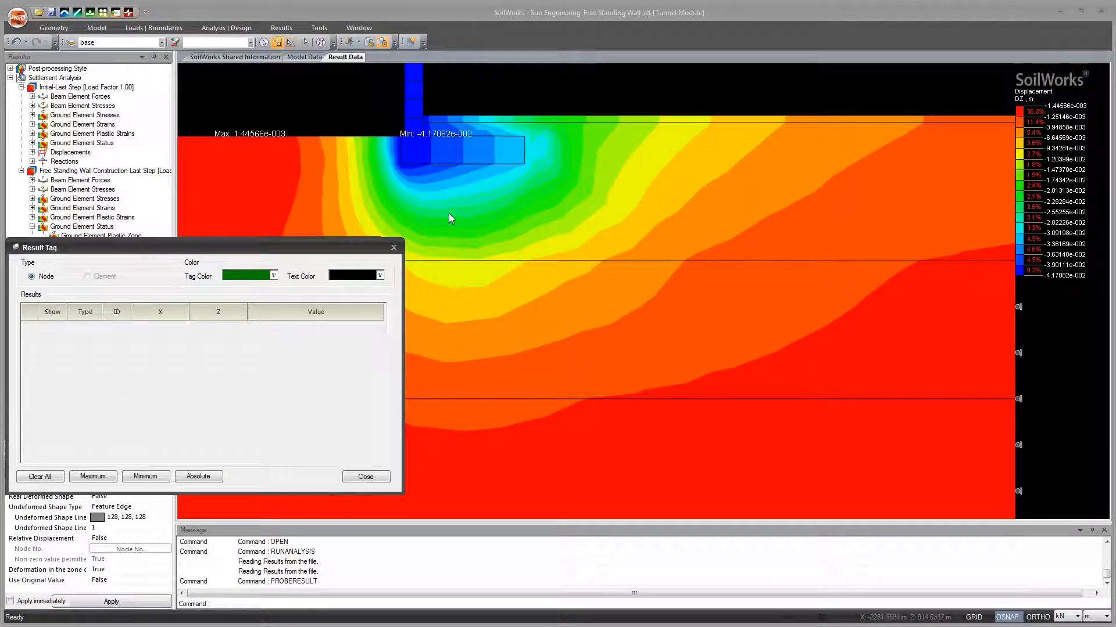
{"action": "left_click", "coordinate": [494, 210]}
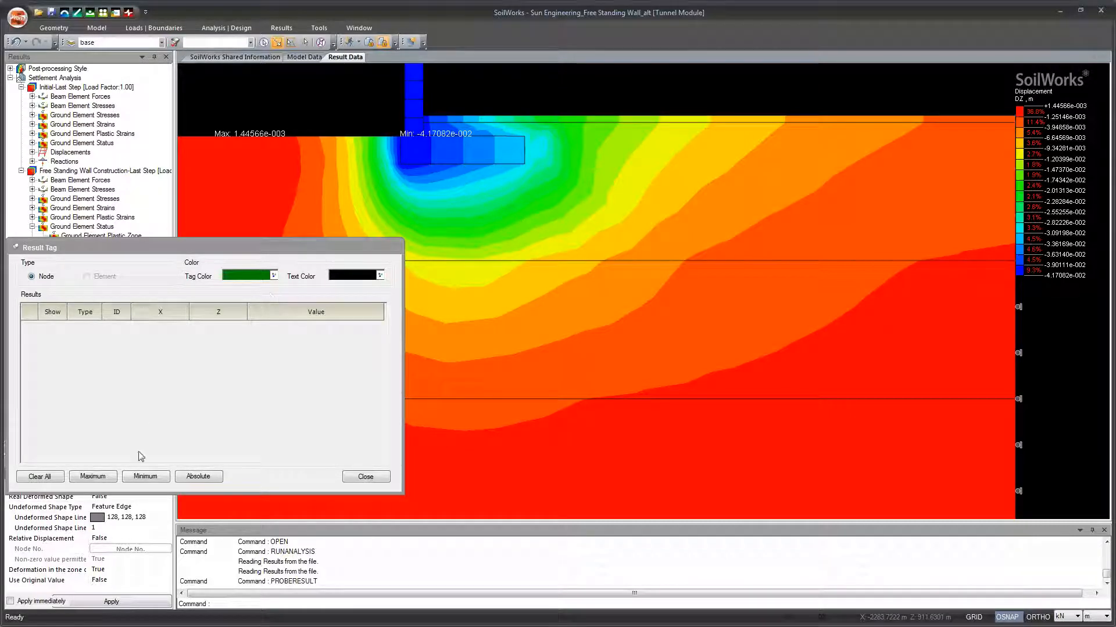
{"action": "left_click", "coordinate": [107, 476]}
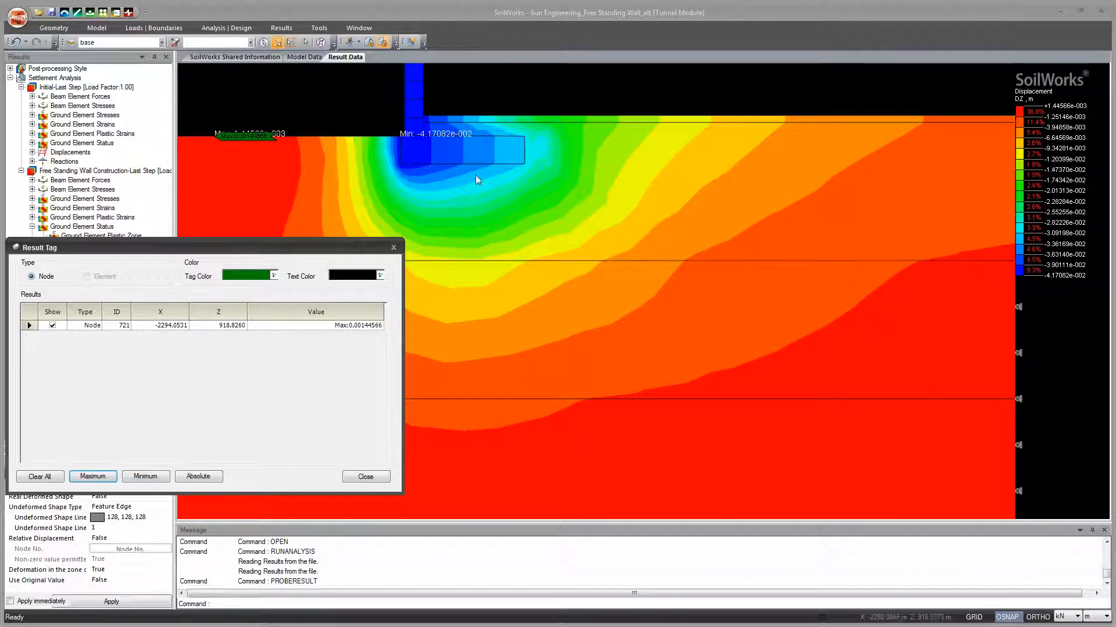
{"action": "left_click", "coordinate": [162, 478]}
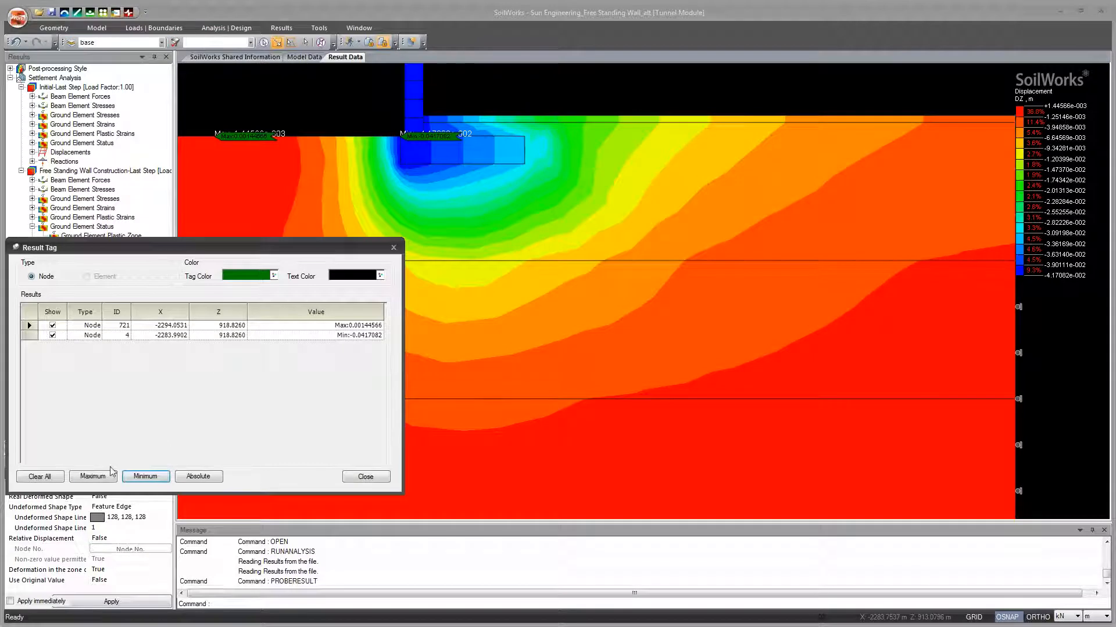
Step: Clear all result tags and tag the node with the absolute maximum vertical displacement
{"action": "left_click", "coordinate": [48, 478]}
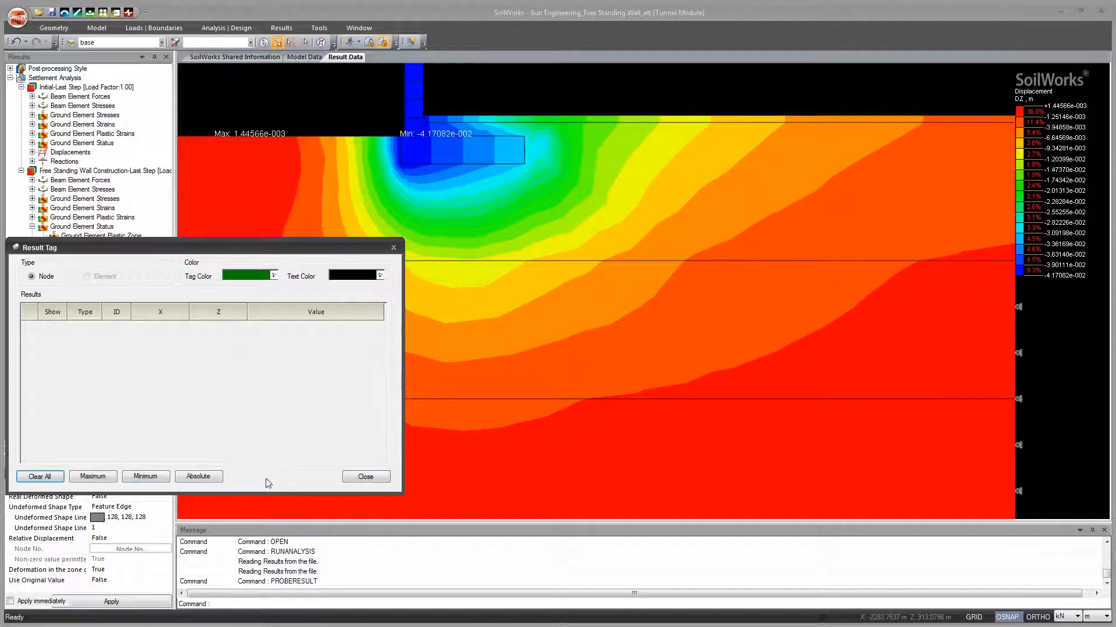
{"action": "left_click", "coordinate": [218, 477]}
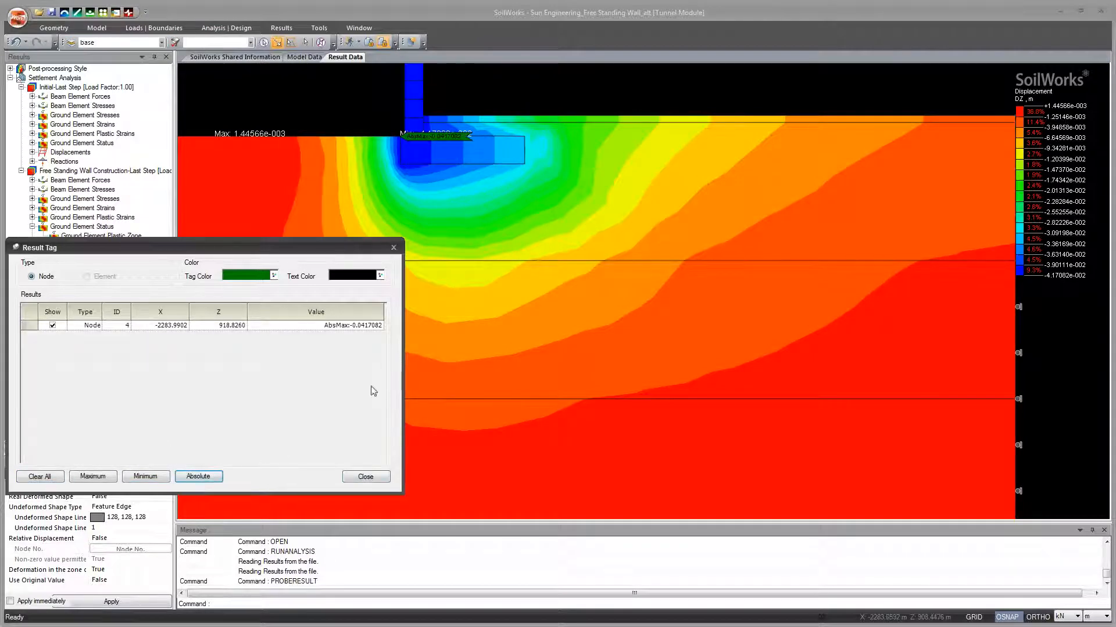
Step: Close Result Tag and return to the vertical displacement contour
{"action": "left_click", "coordinate": [376, 480]}
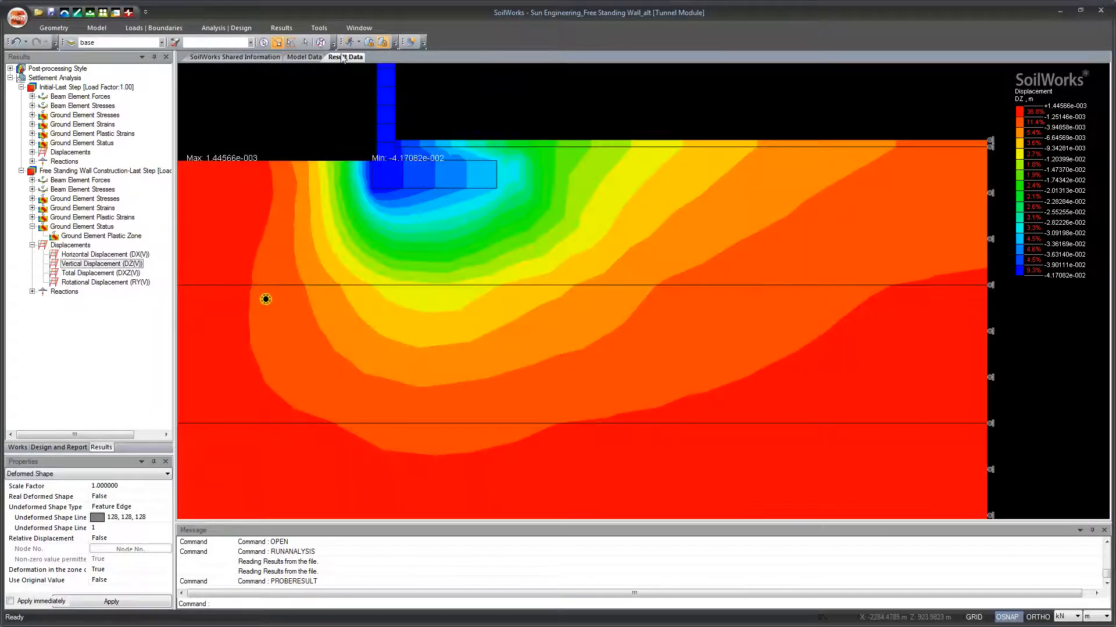
{"action": "left_click", "coordinate": [281, 27]}
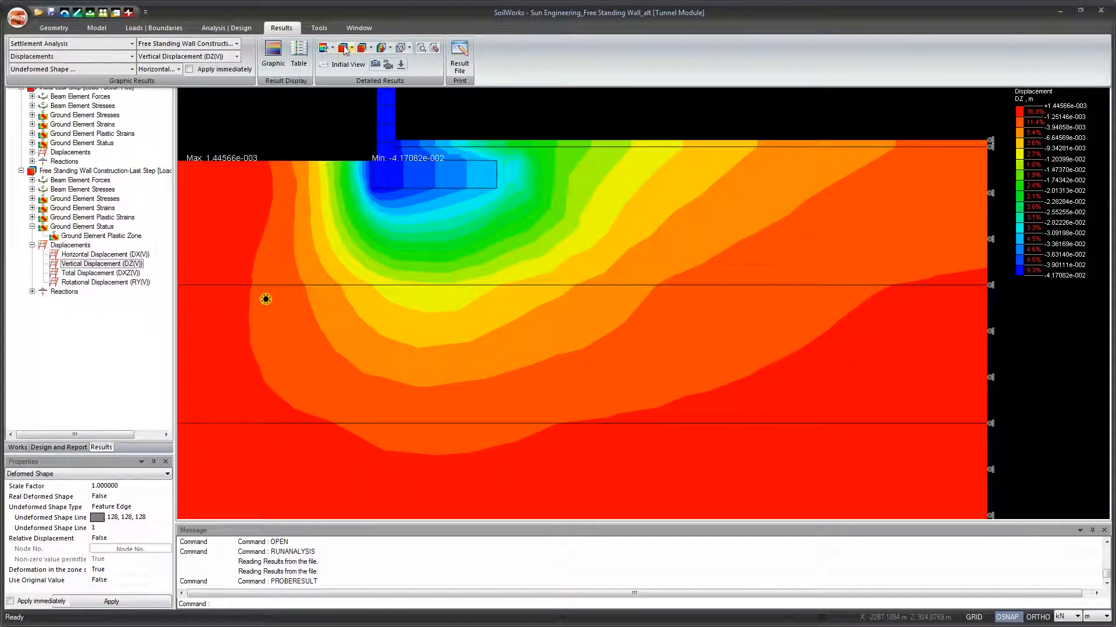
{"action": "left_click", "coordinate": [371, 49]}
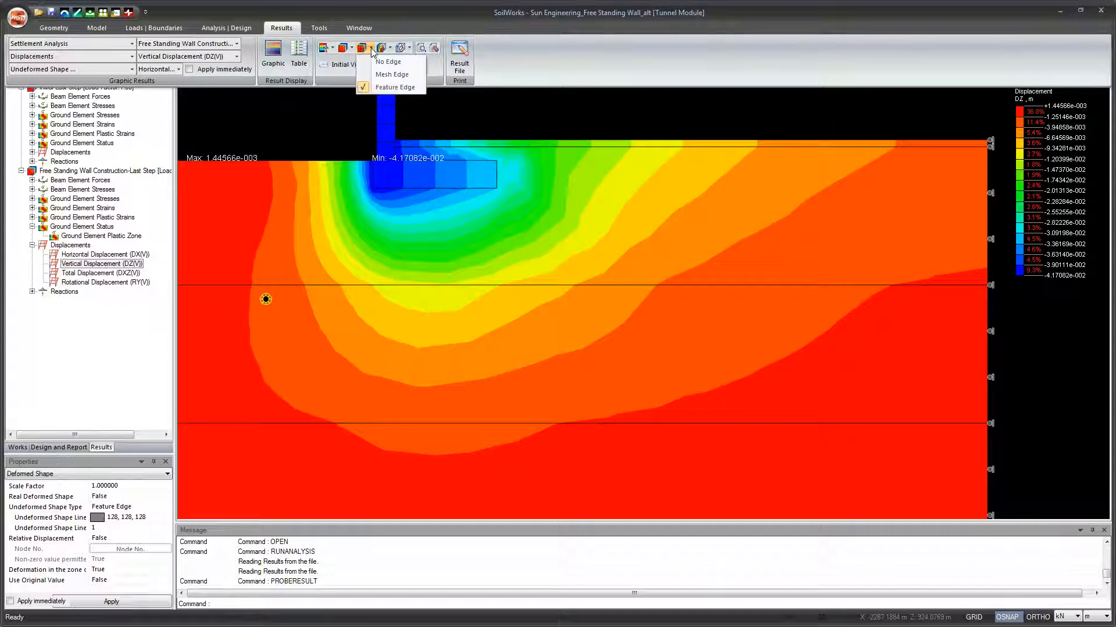
{"action": "left_click", "coordinate": [372, 48]}
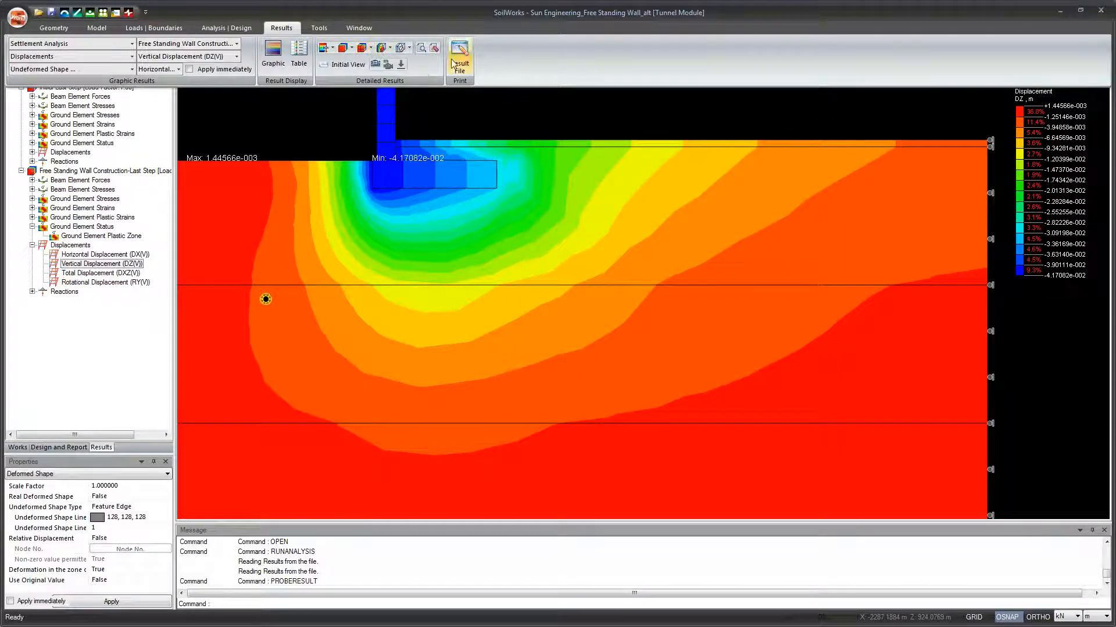
{"action": "double_click", "coordinate": [287, 29]}
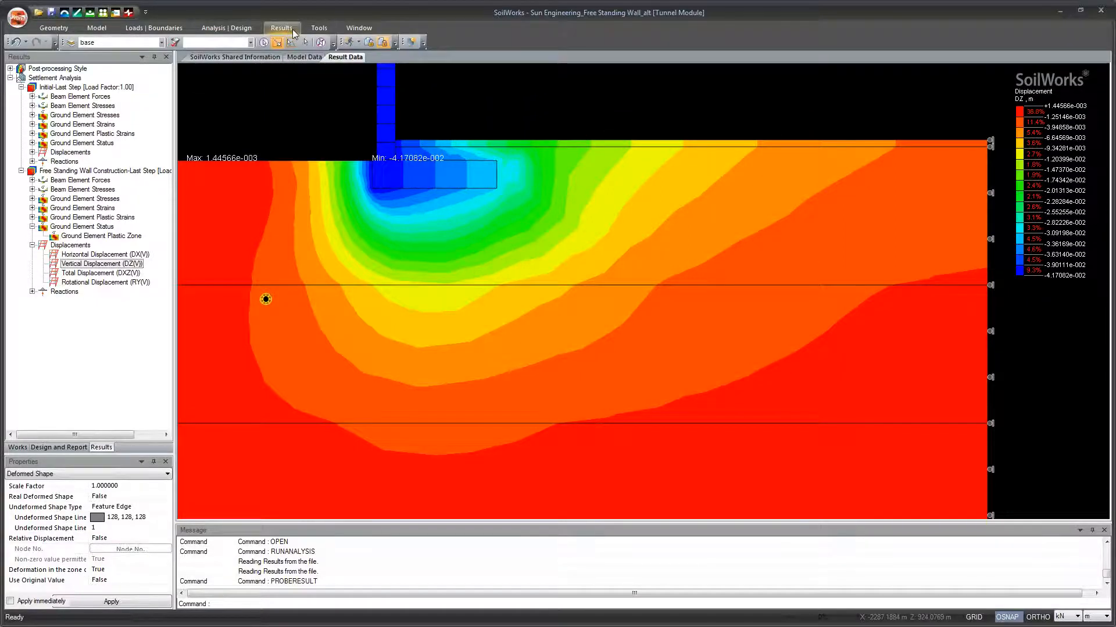
Step: View the vertical displacement contour across the whole ground model, including the wall and the boundary supports
{"action": "scroll", "coordinate": [475, 284], "scroll_direction": "down", "scroll_amount": 3}
{"action": "left_click_drag", "start_coordinate": [447, 318], "coordinate": [473, 273]}
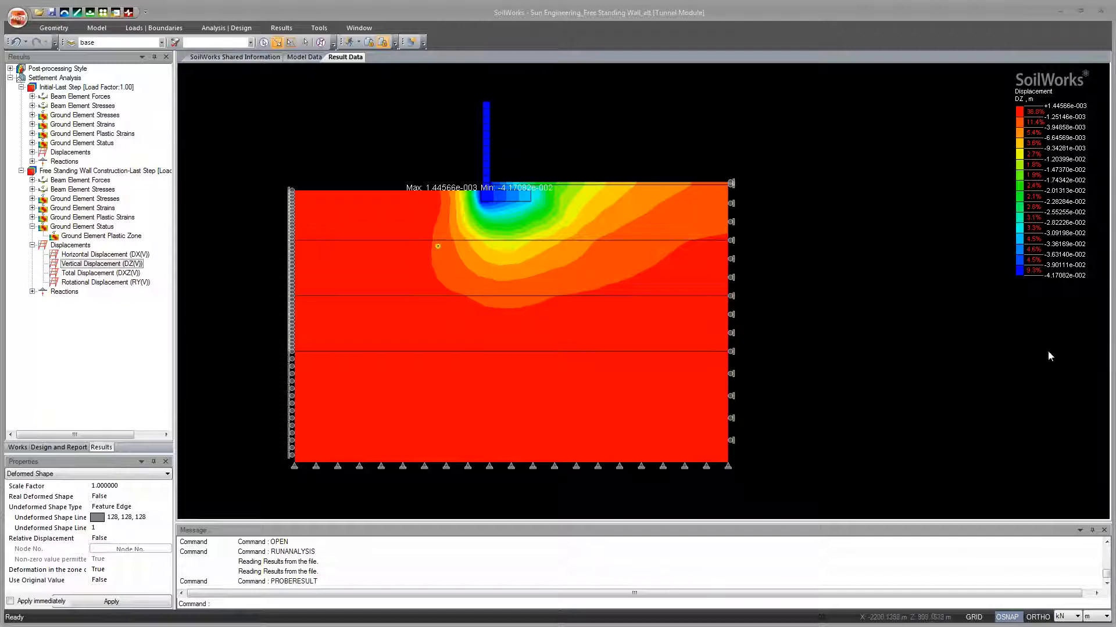
{"action": "left_click_drag", "start_coordinate": [855, 336], "coordinate": [895, 343]}
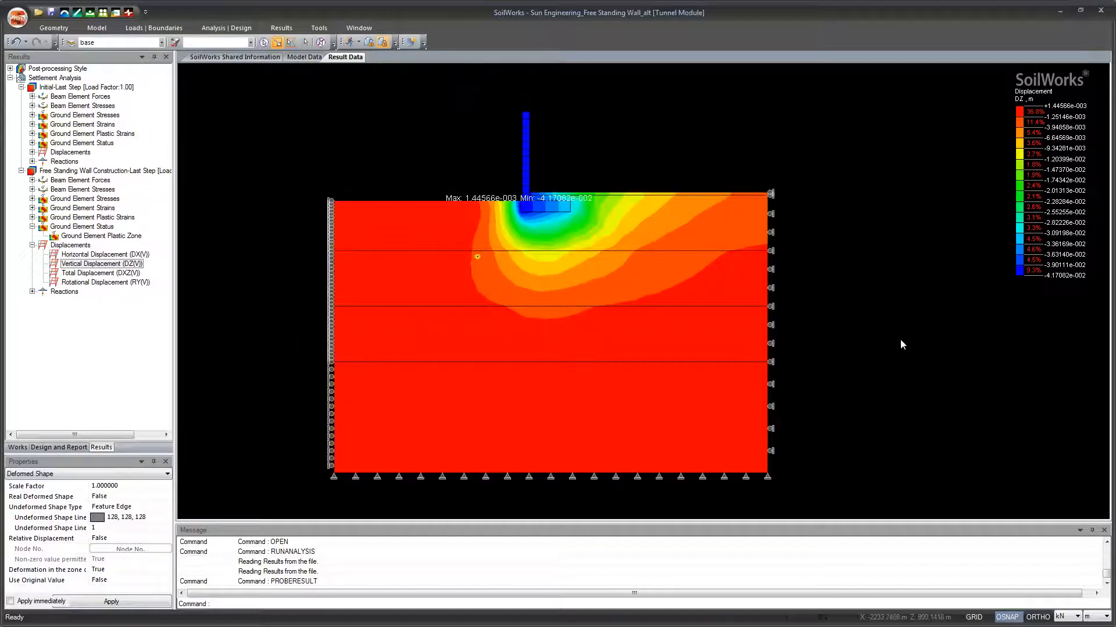